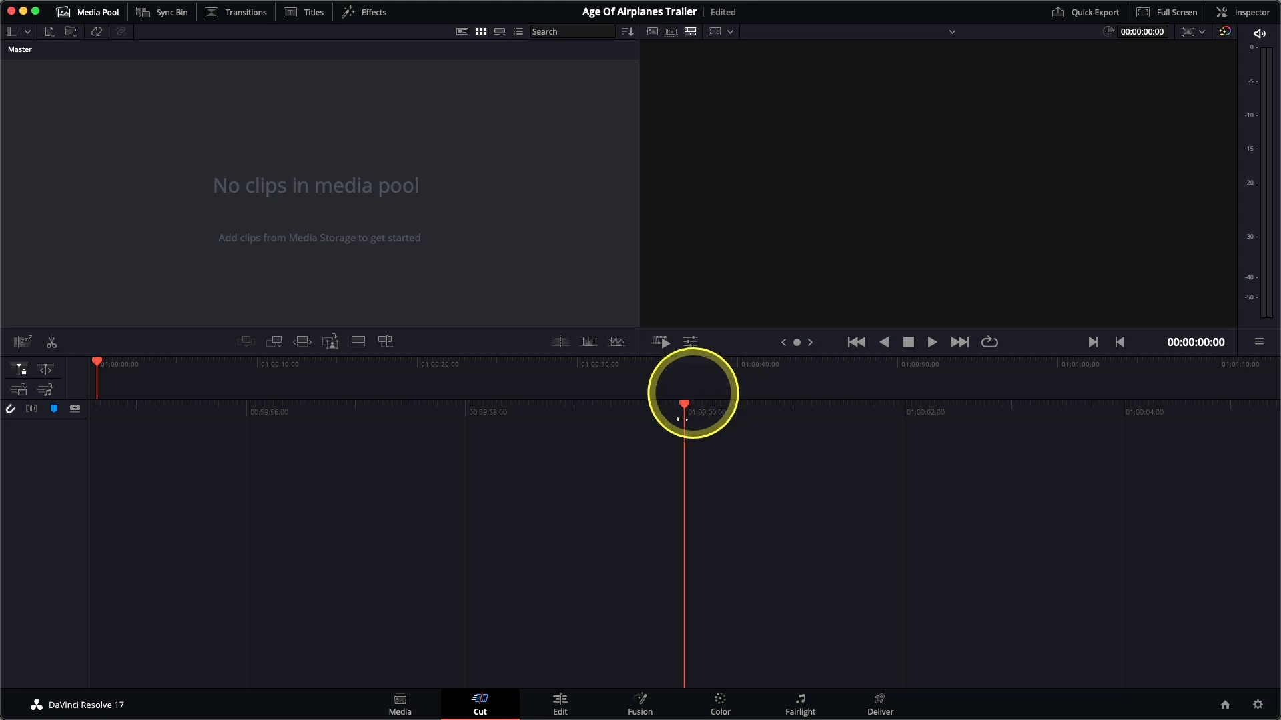
# - On the Media page, add the Editing folder from Documents as a new media storage location
pyautogui.click(414, 701)
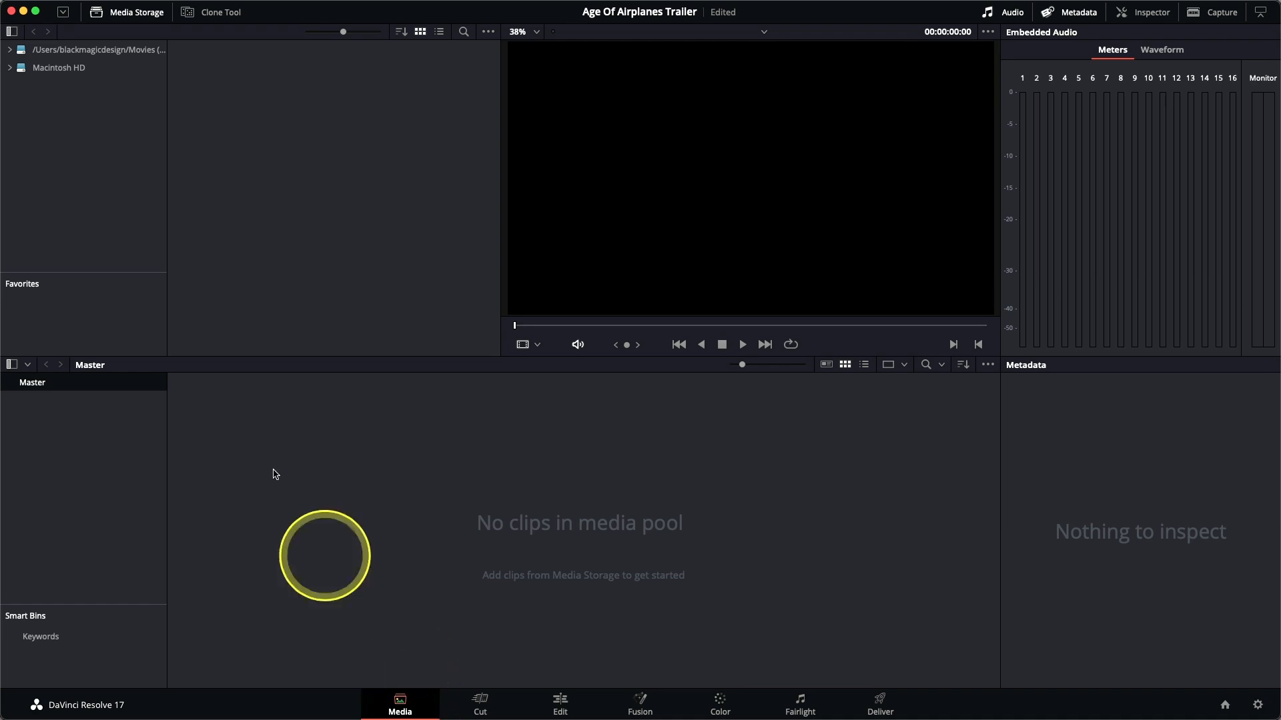
pyautogui.rightClick(77, 132)
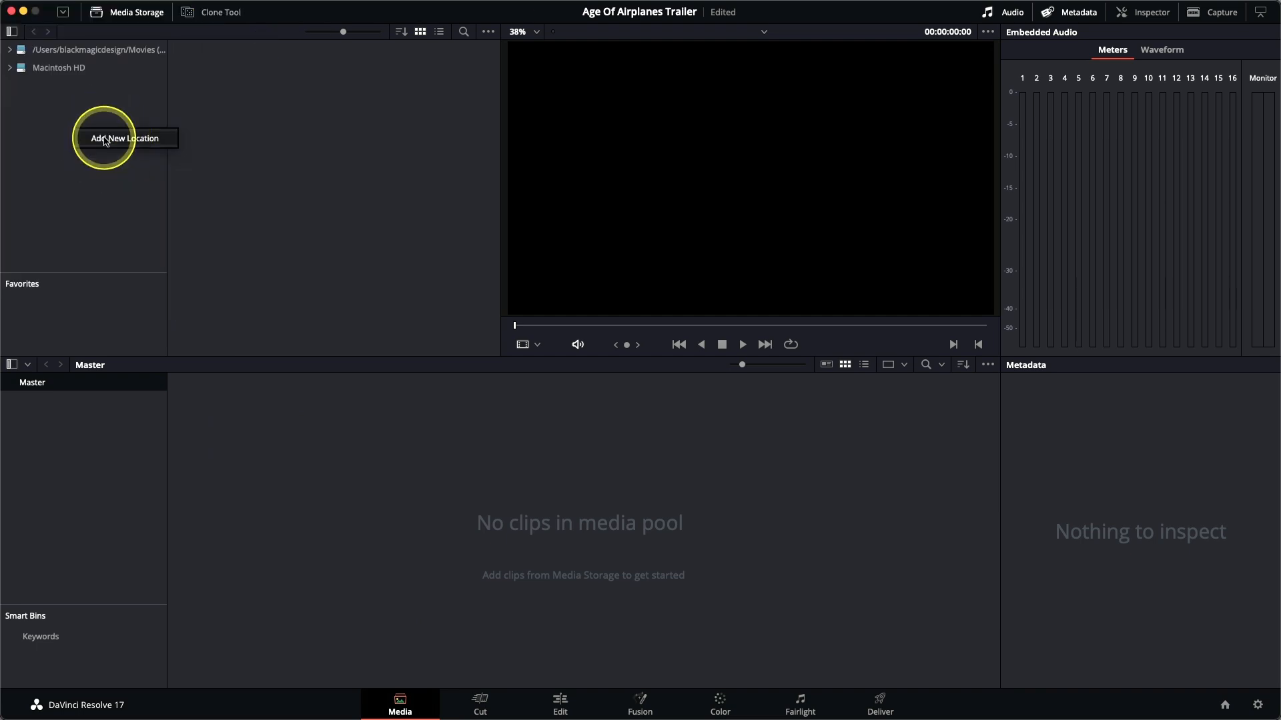
pyautogui.click(106, 140)
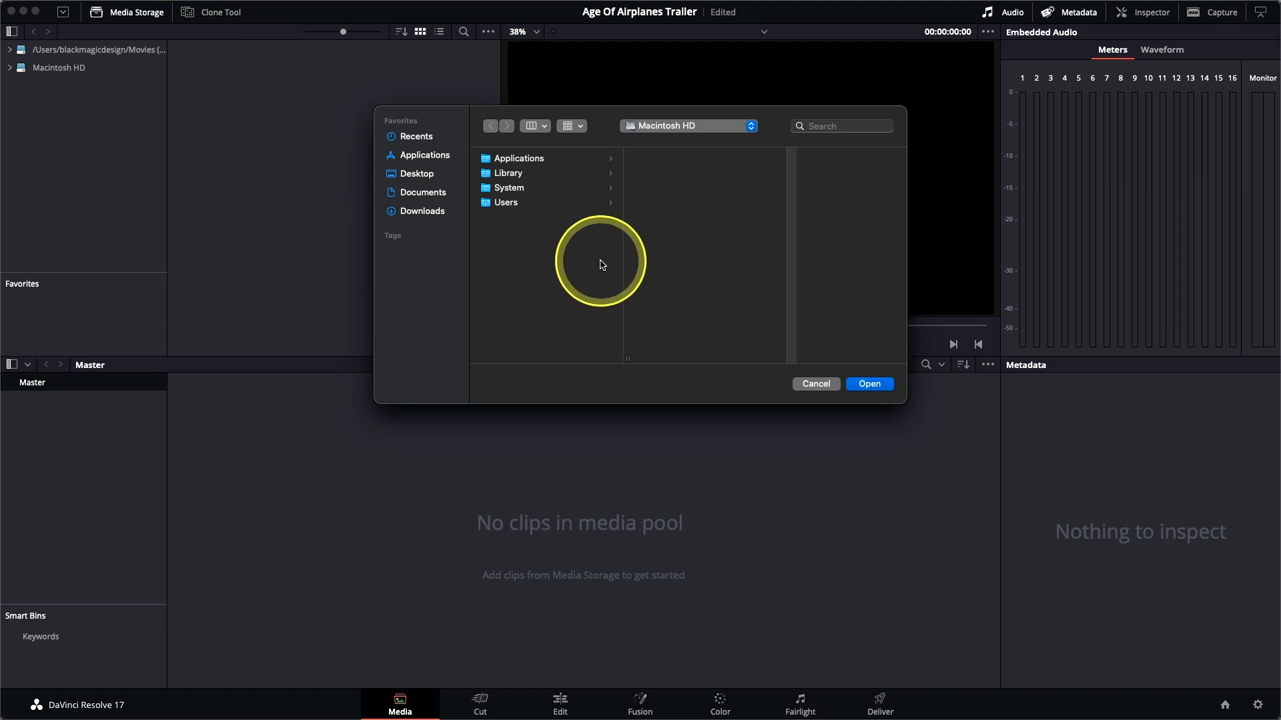
pyautogui.click(432, 195)
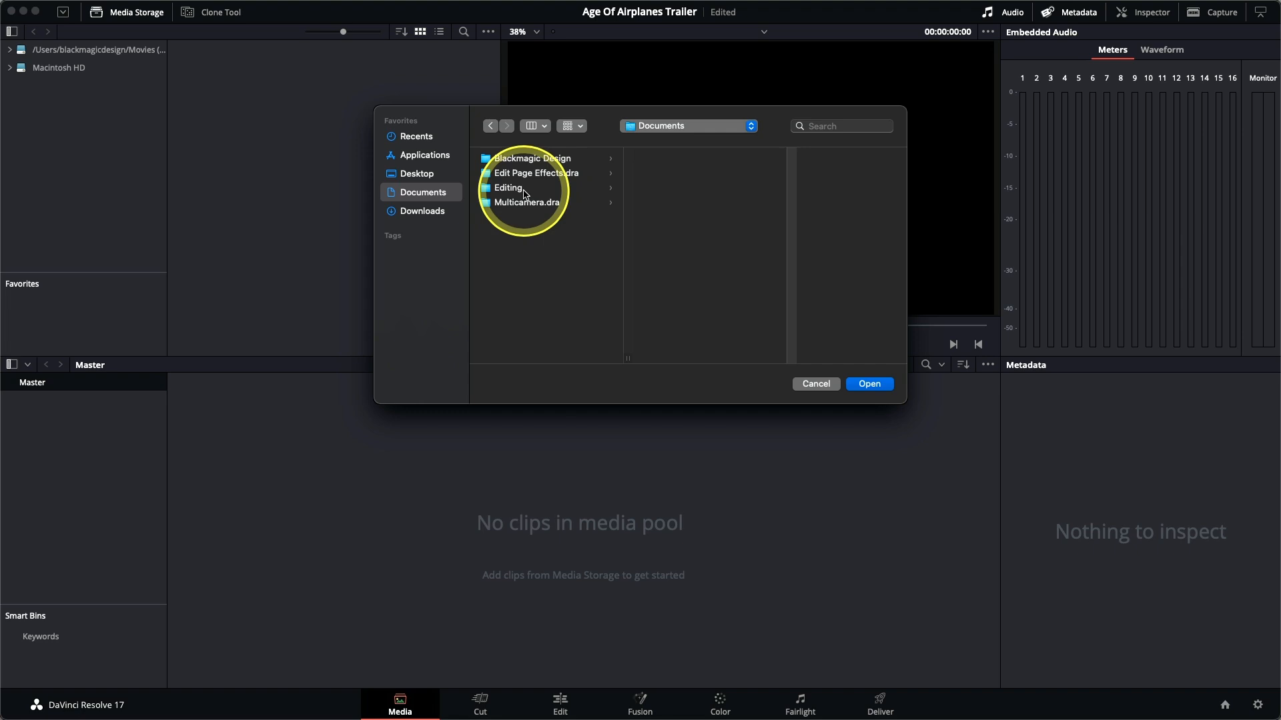
pyautogui.click(525, 189)
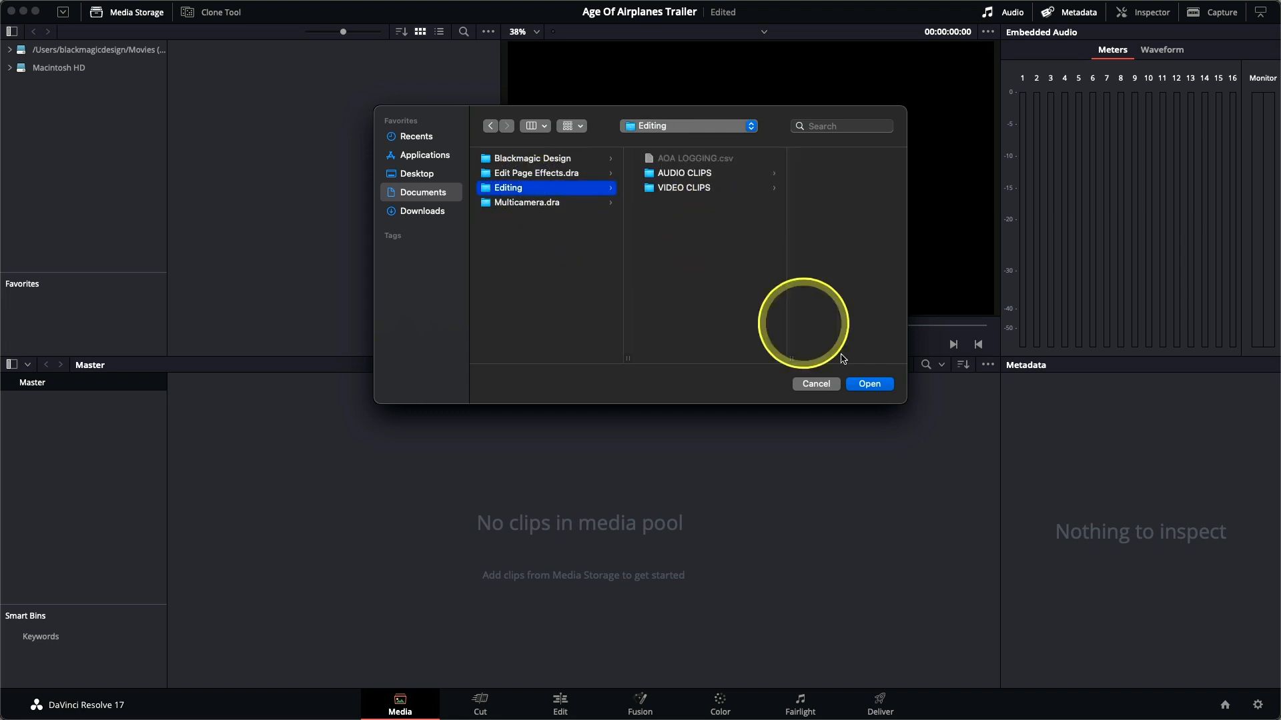
pyautogui.click(882, 385)
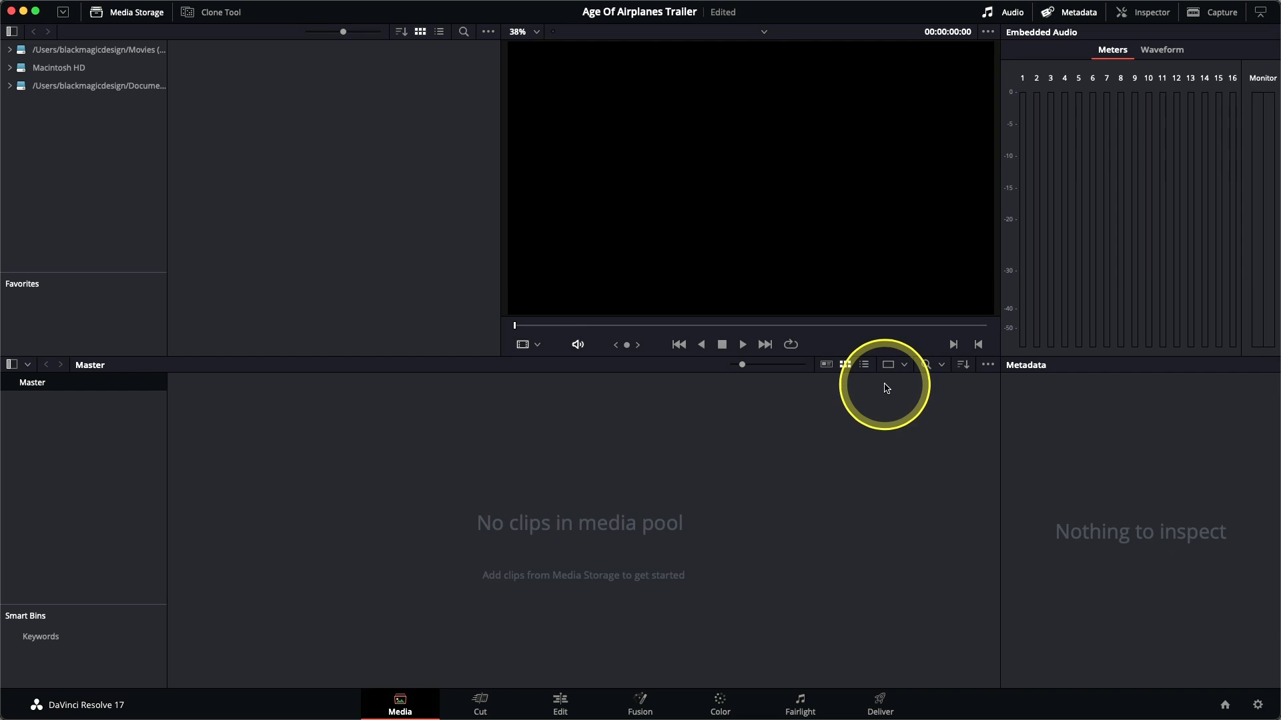
# - Import the AUDIO CLIPS and VIDEO CLIPS folders with subfolders into the media pool as bins, changing the project frame rate to match
pyautogui.click(128, 87)
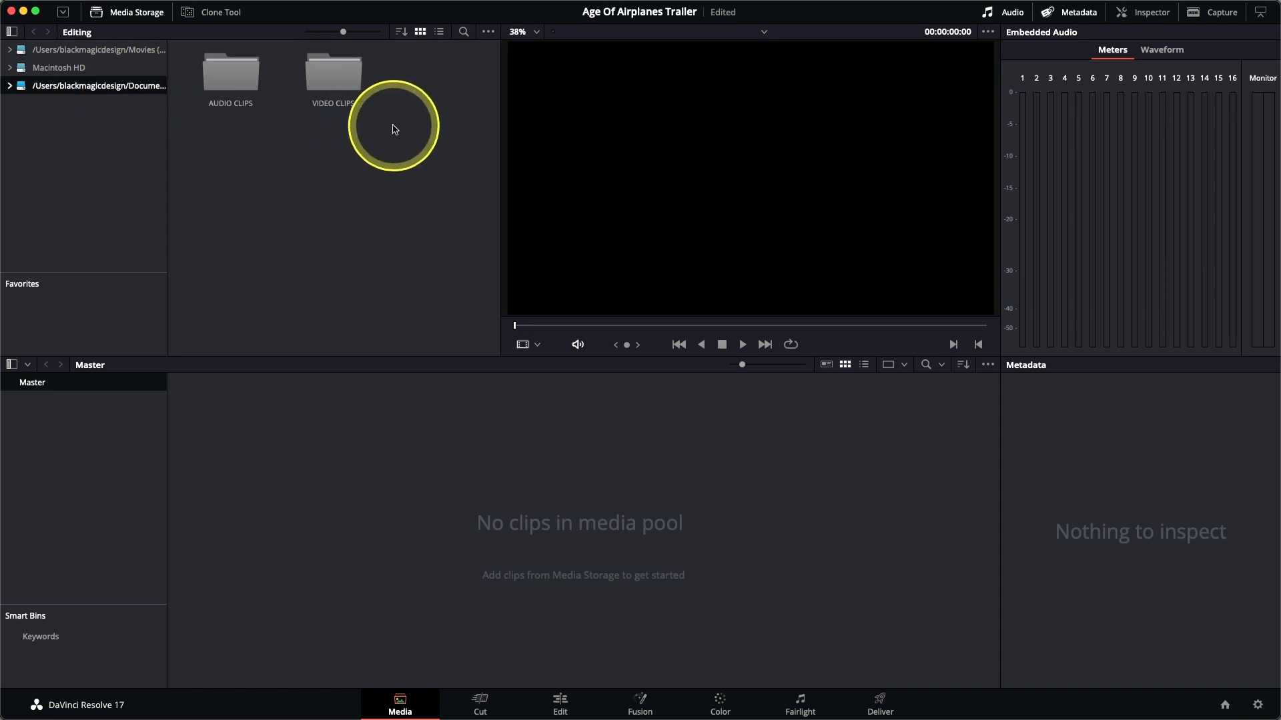
pyautogui.moveTo(395, 129); pyautogui.dragTo(201, 64)
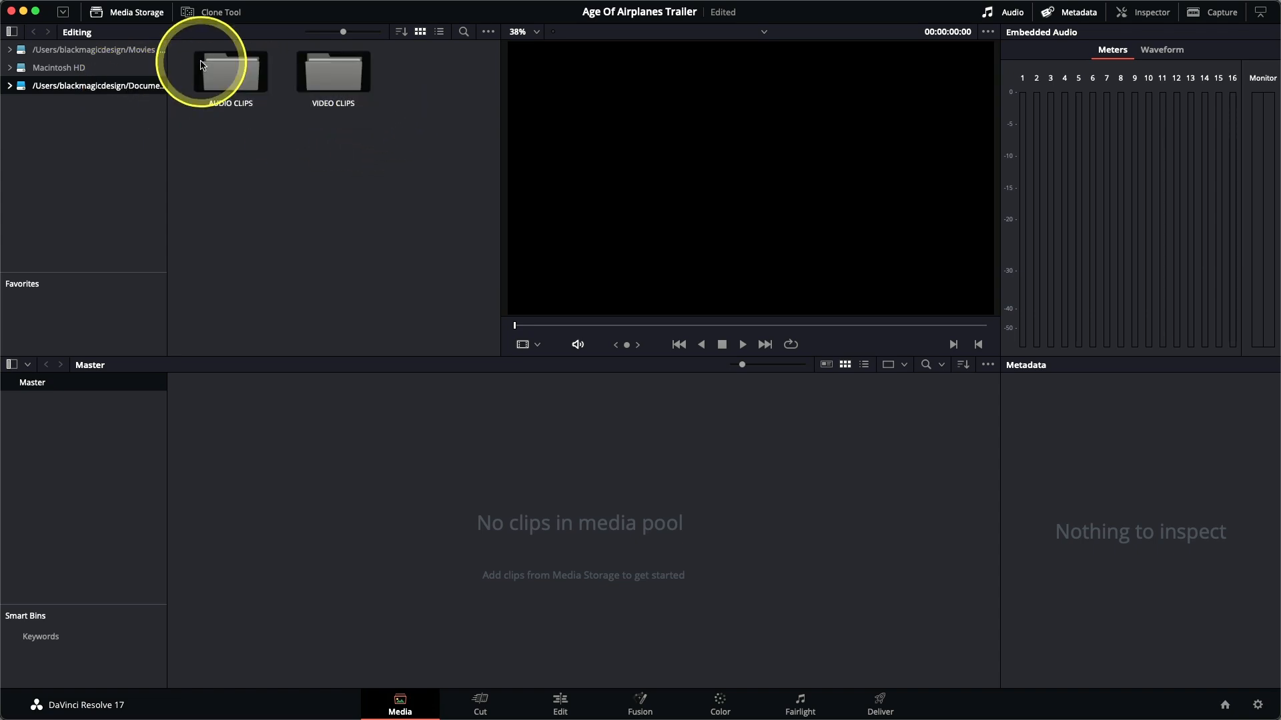
pyautogui.rightClick(333, 68)
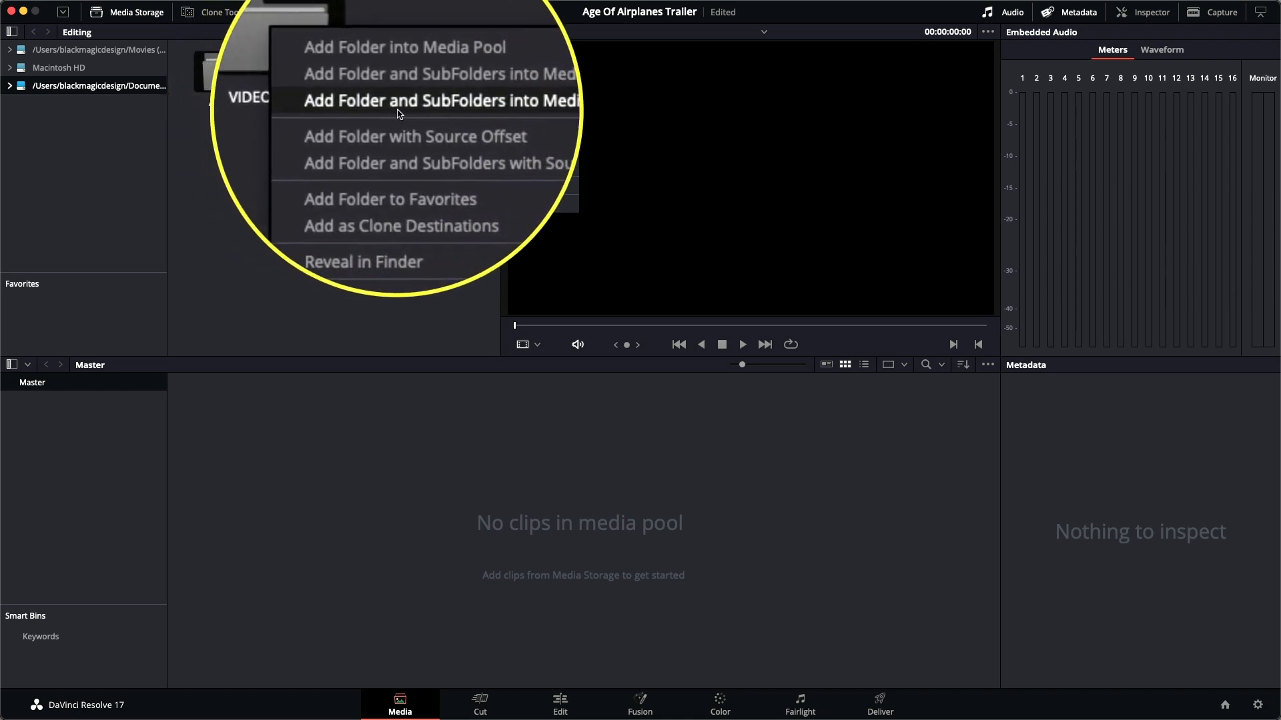
pyautogui.click(524, 112)
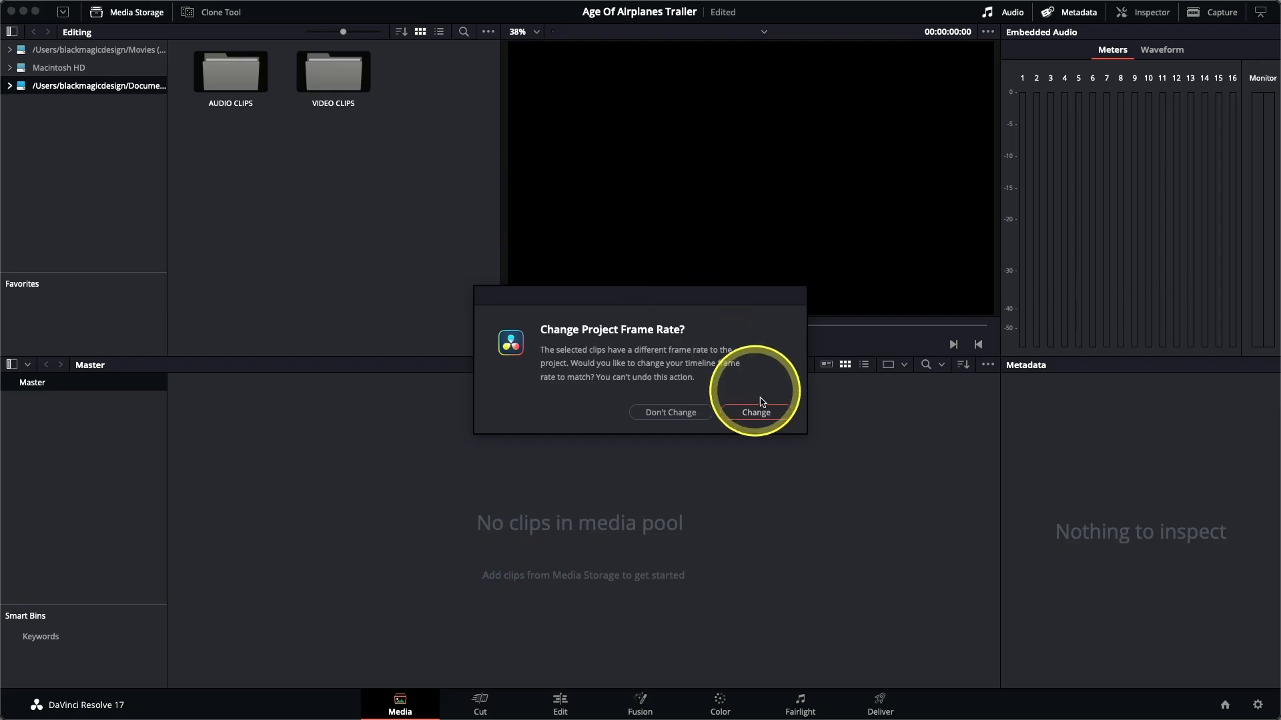
pyautogui.click(772, 412)
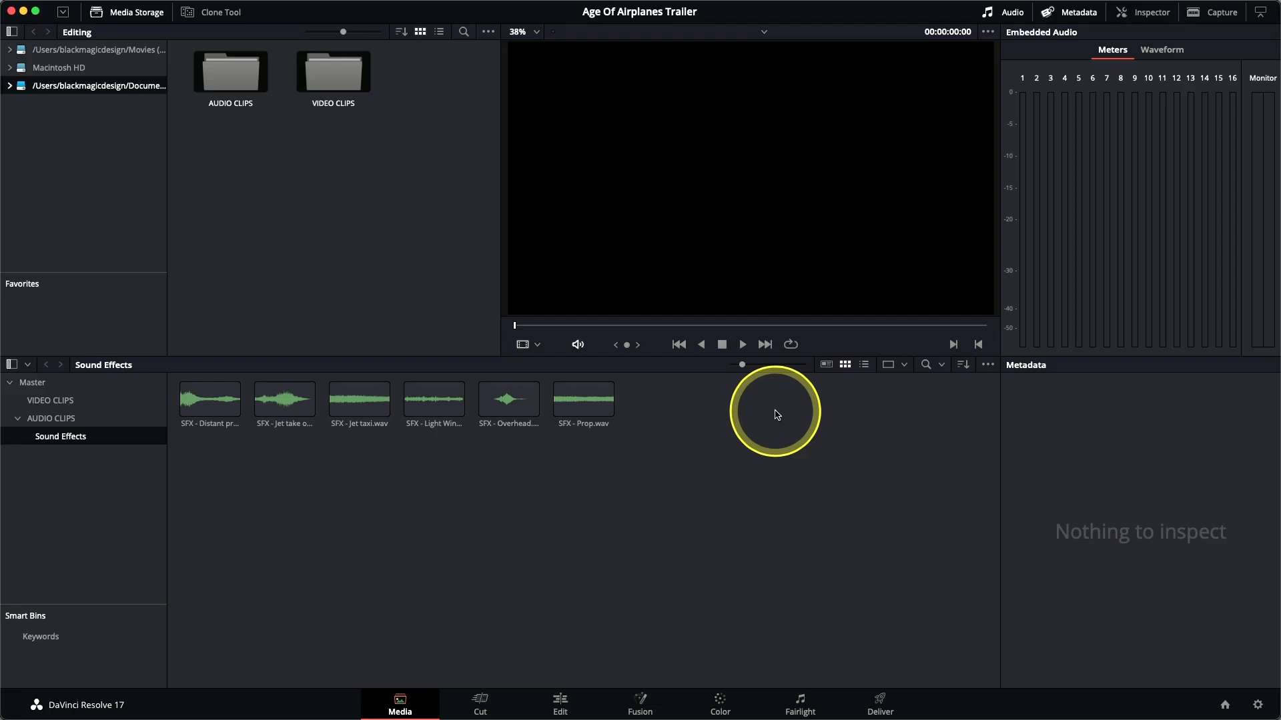
# - Create a bin named Music inside the AUDIO CLIPS bin and move Music for Trailer.wav into it
pyautogui.click(74, 419)
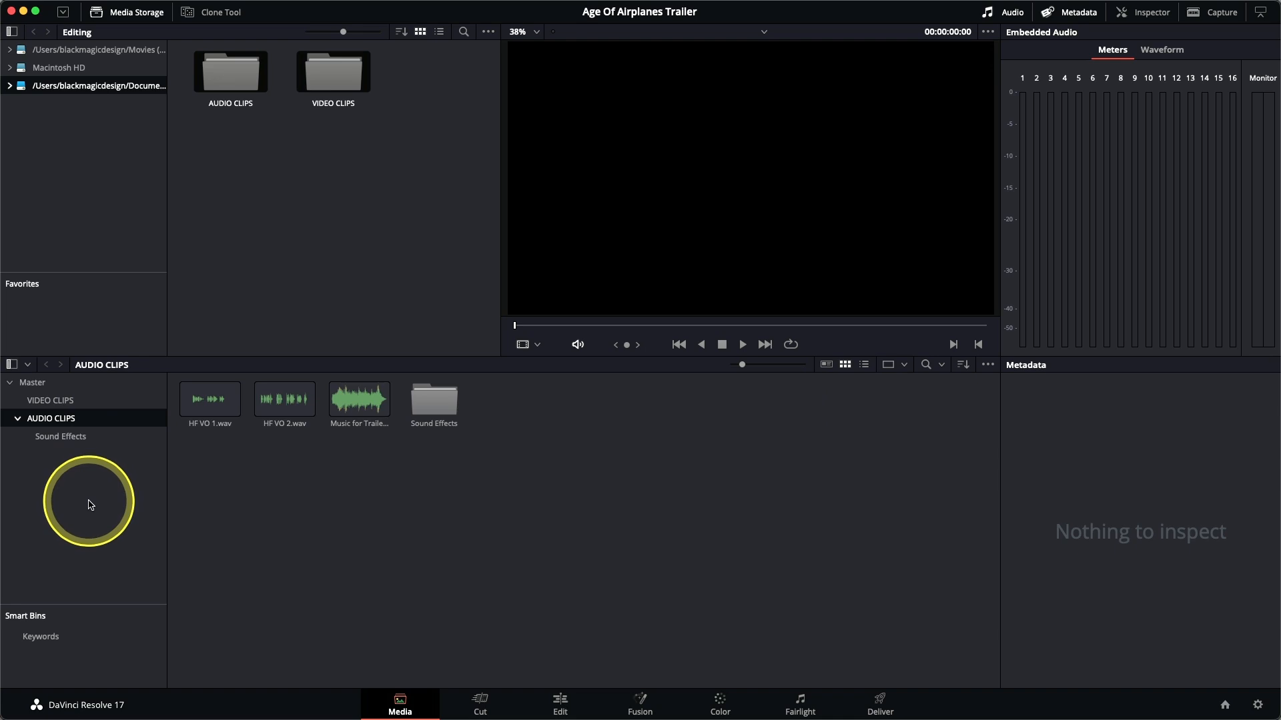
pyautogui.click(40, 436)
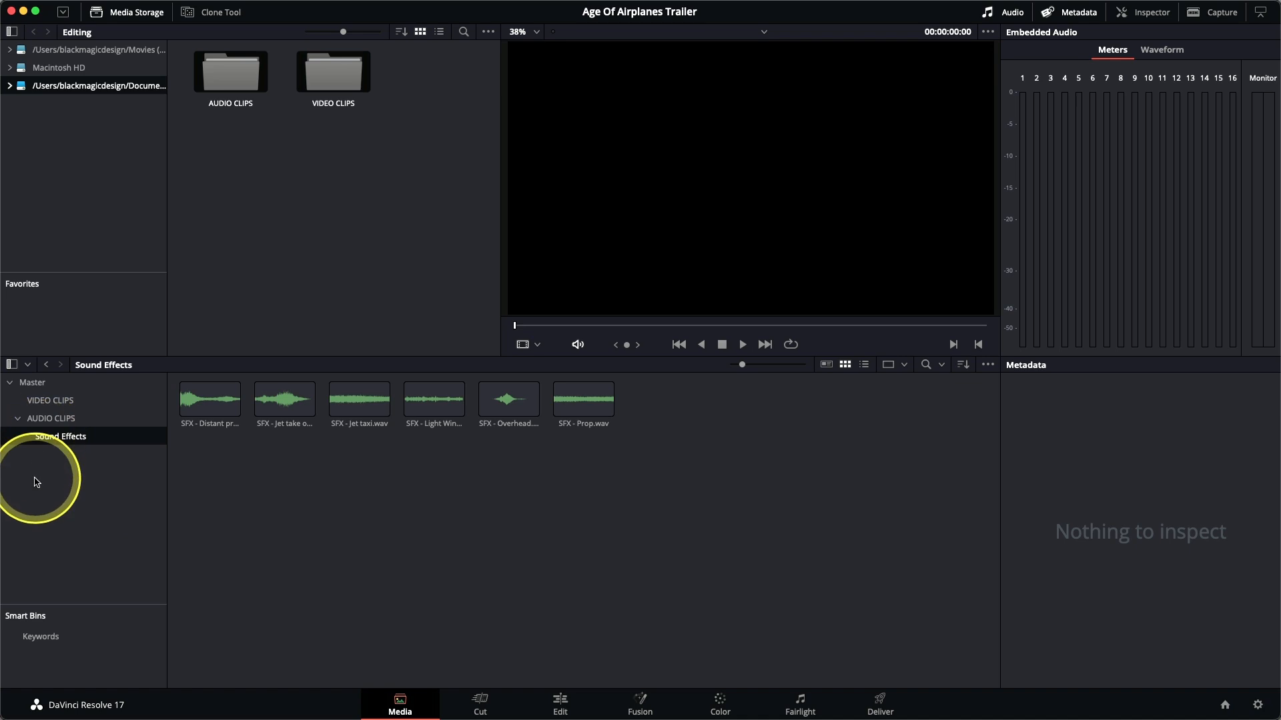
pyautogui.click(51, 419)
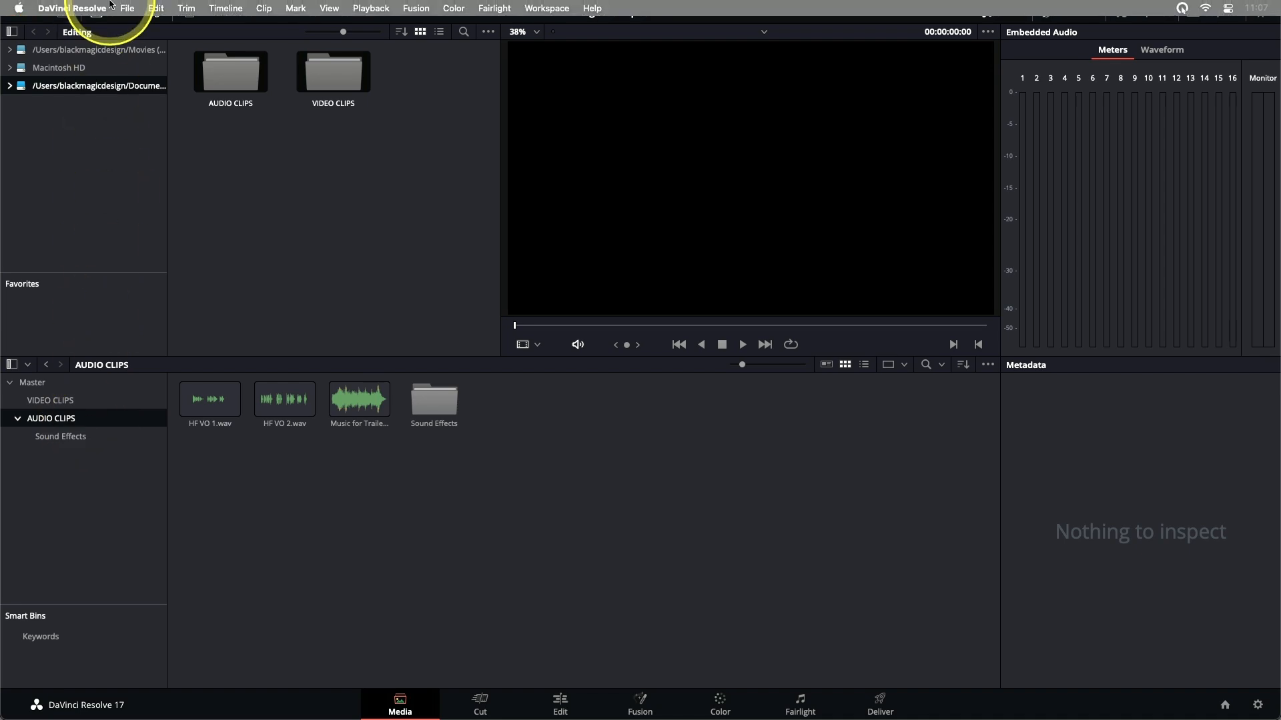
pyautogui.click(125, 8)
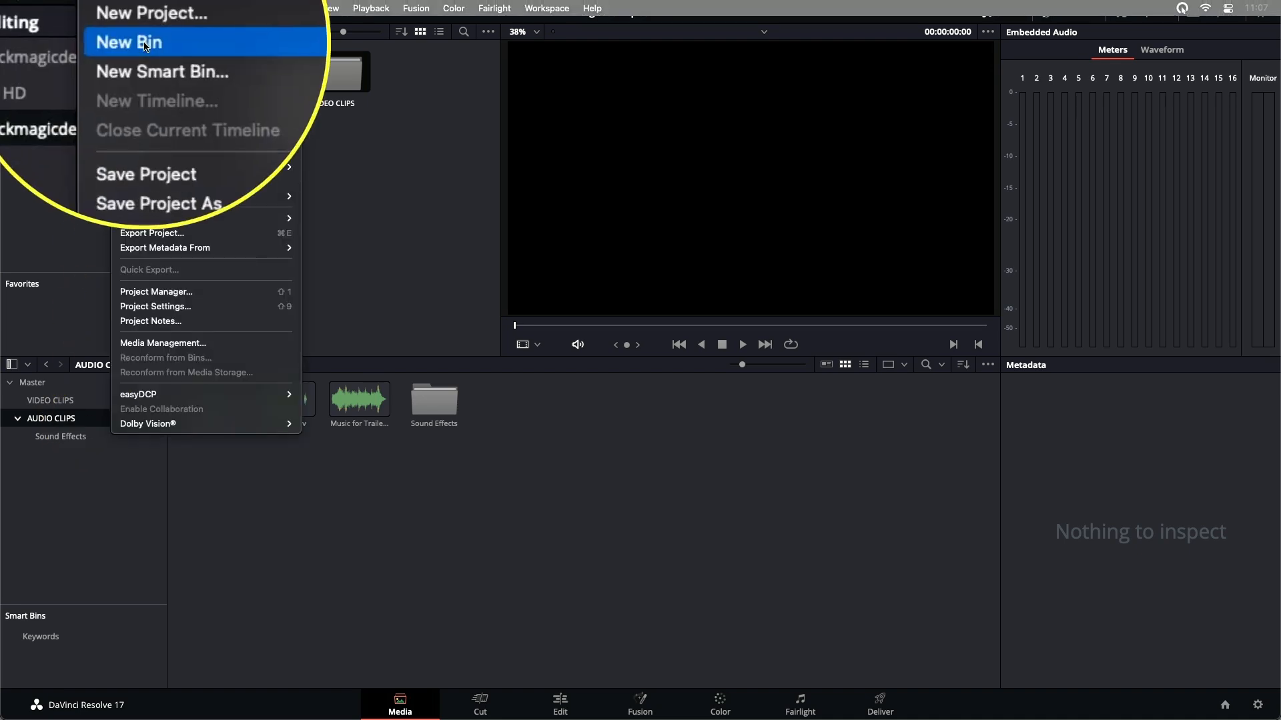
pyautogui.click(294, 50)
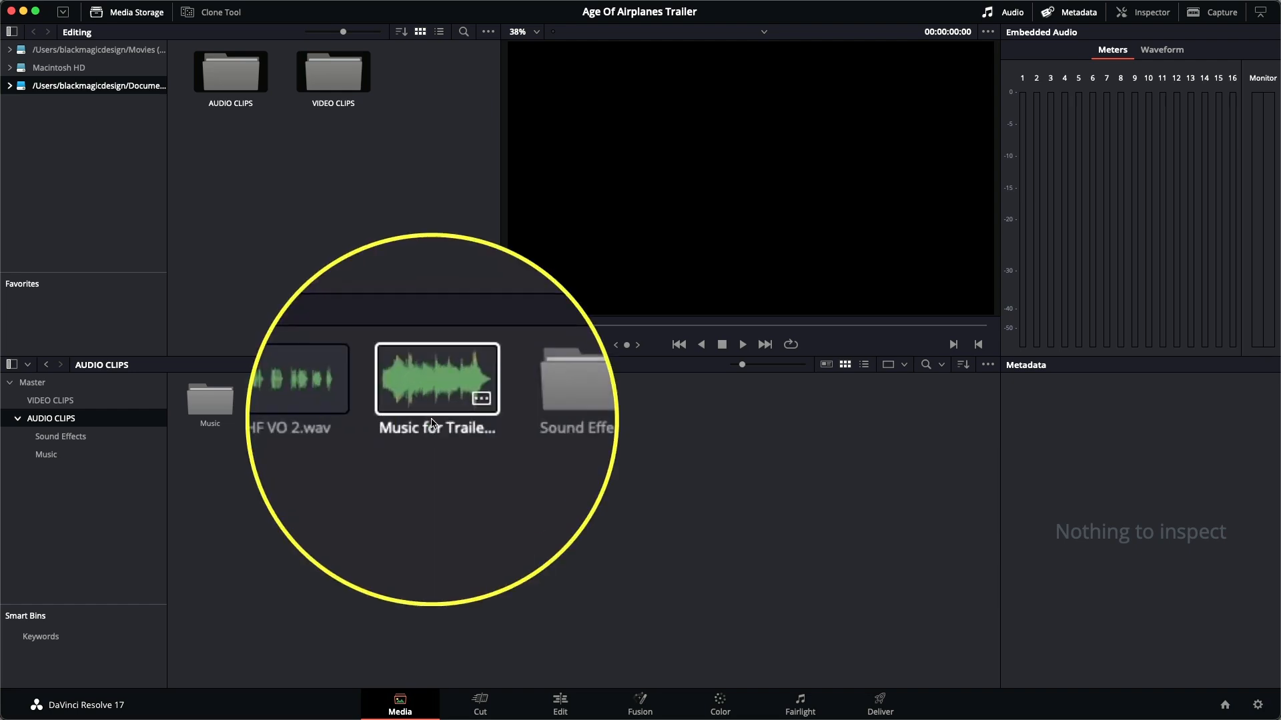
pyautogui.moveTo(432, 403); pyautogui.dragTo(207, 401)
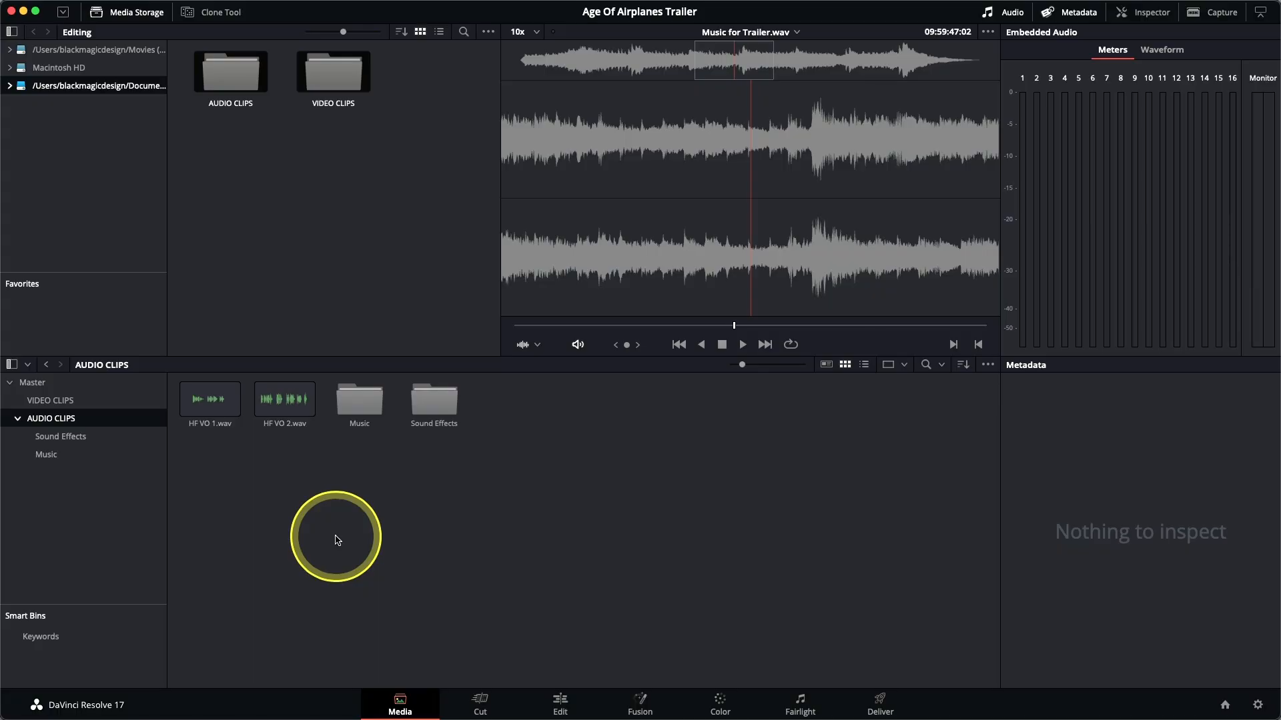
# - Create a bin named VO from the HF VO 1.wav and HF VO 2.wav clips in AUDIO CLIPS
pyautogui.moveTo(279, 469); pyautogui.dragTo(187, 406)
pyautogui.rightClick(187, 405)
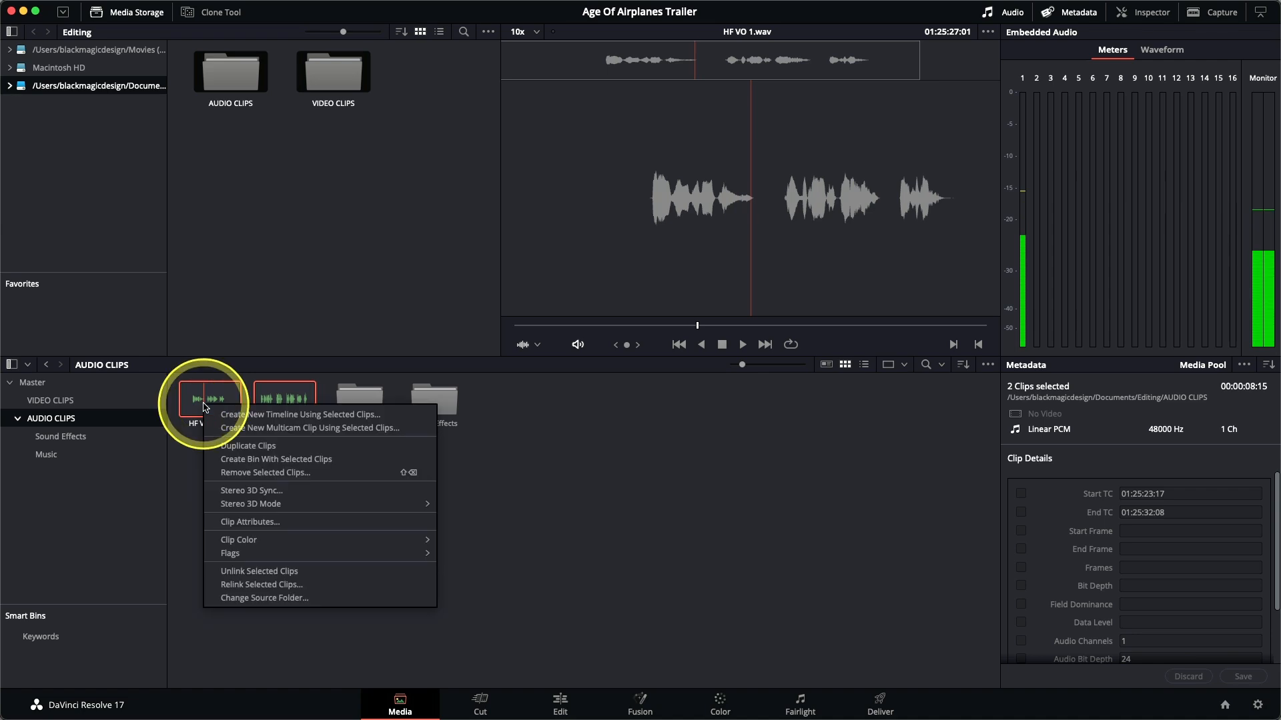
pyautogui.click(257, 460)
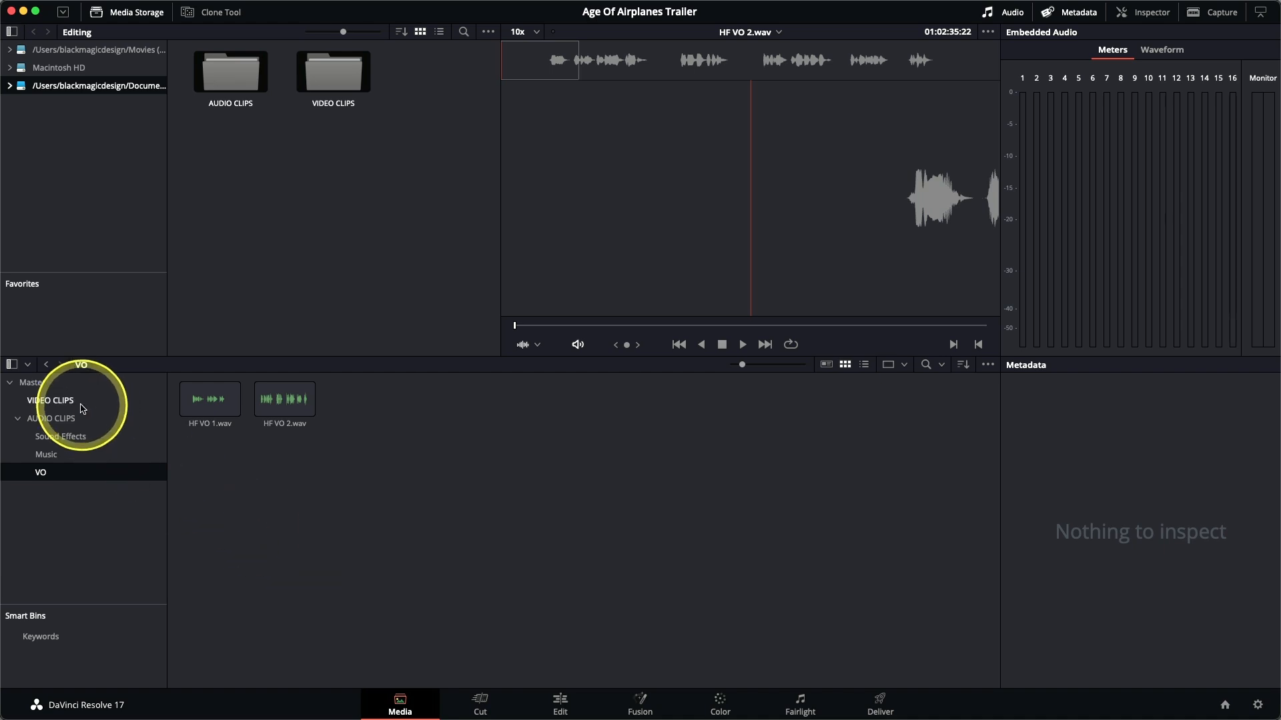
# - Add the keyword Interview to AA0113_01.mov, AB0102_01.mov and AC0113_01.mov in VIDEO CLIPS through their Shot & Scene metadata, and save it
pyautogui.click(83, 409)
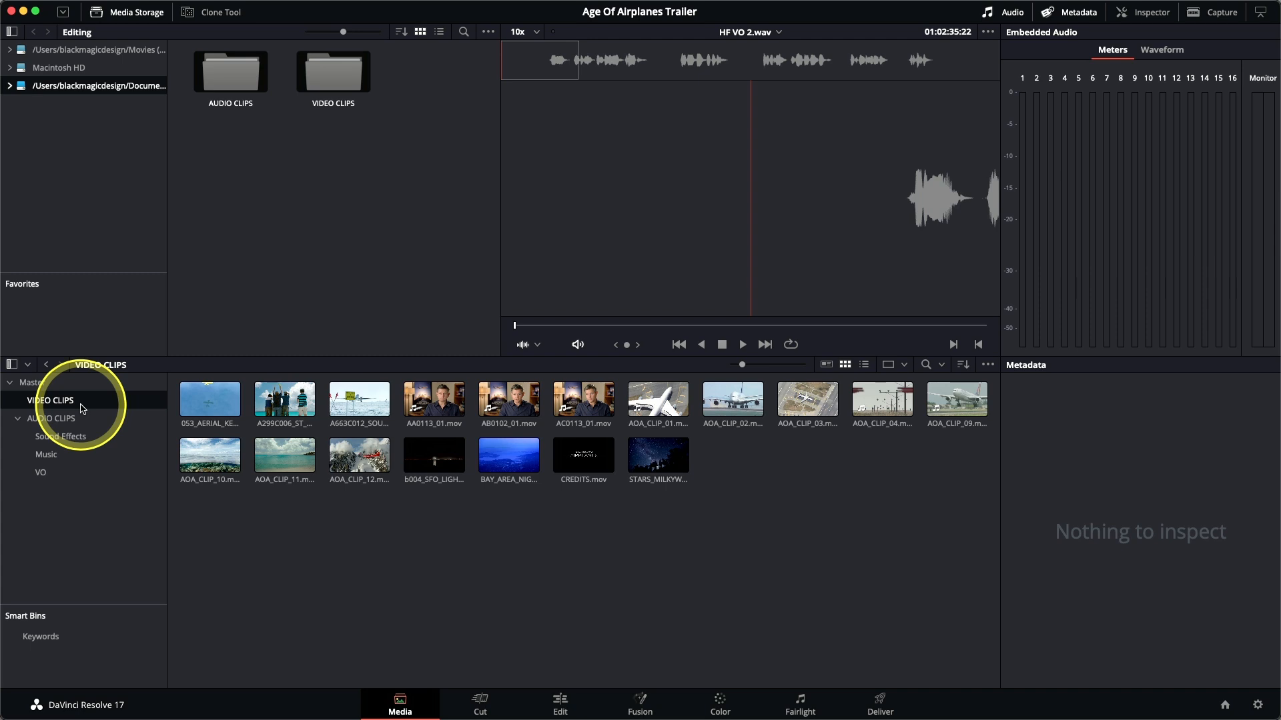
pyautogui.click(203, 397)
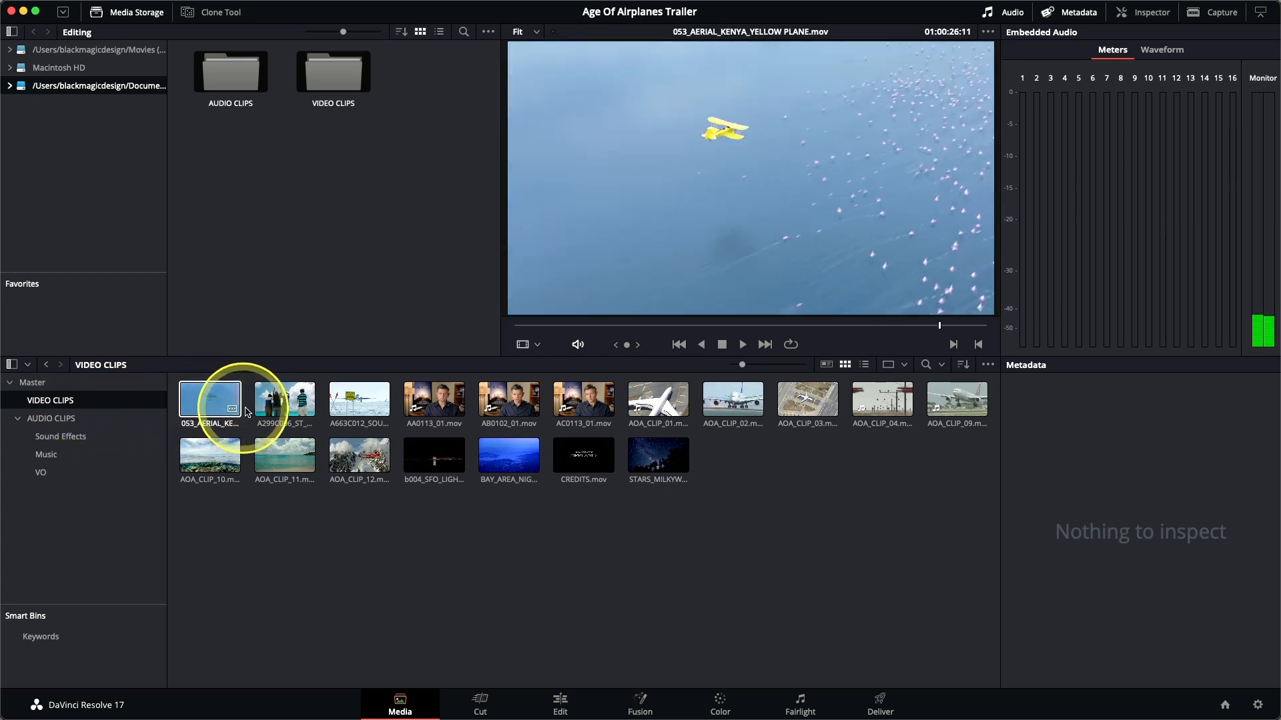
pyautogui.click(270, 399)
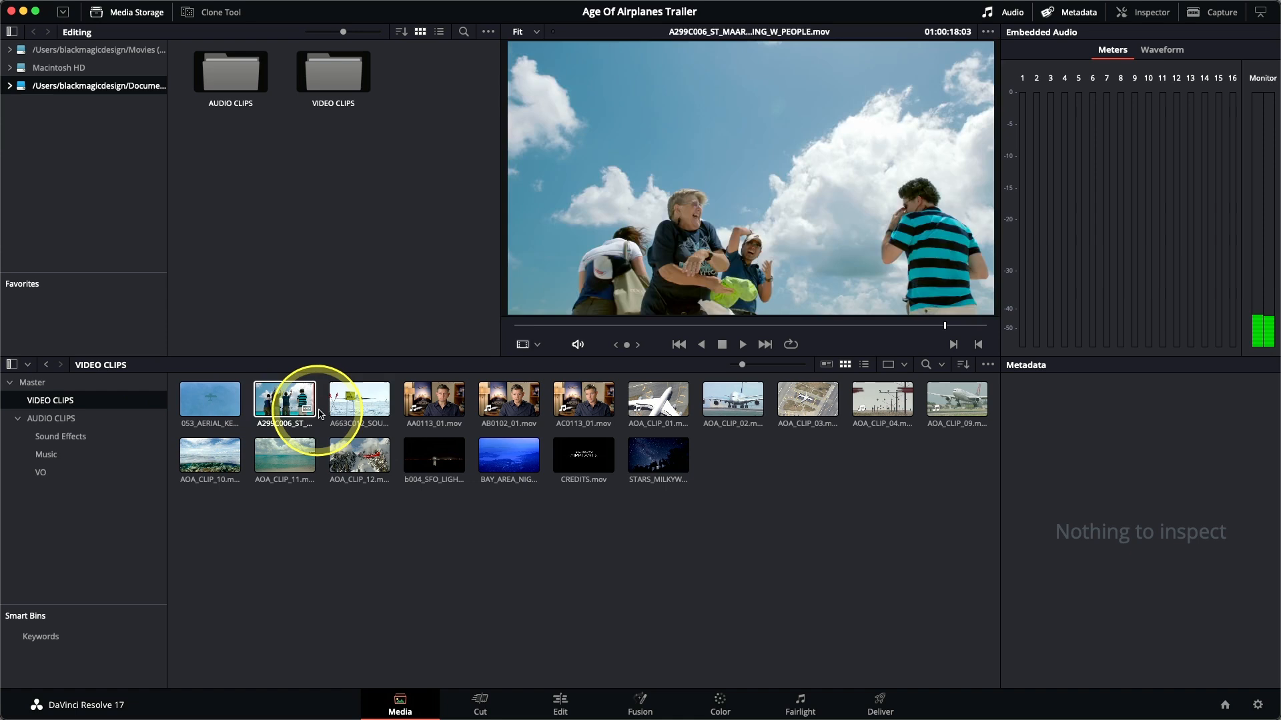
pyautogui.click(336, 406)
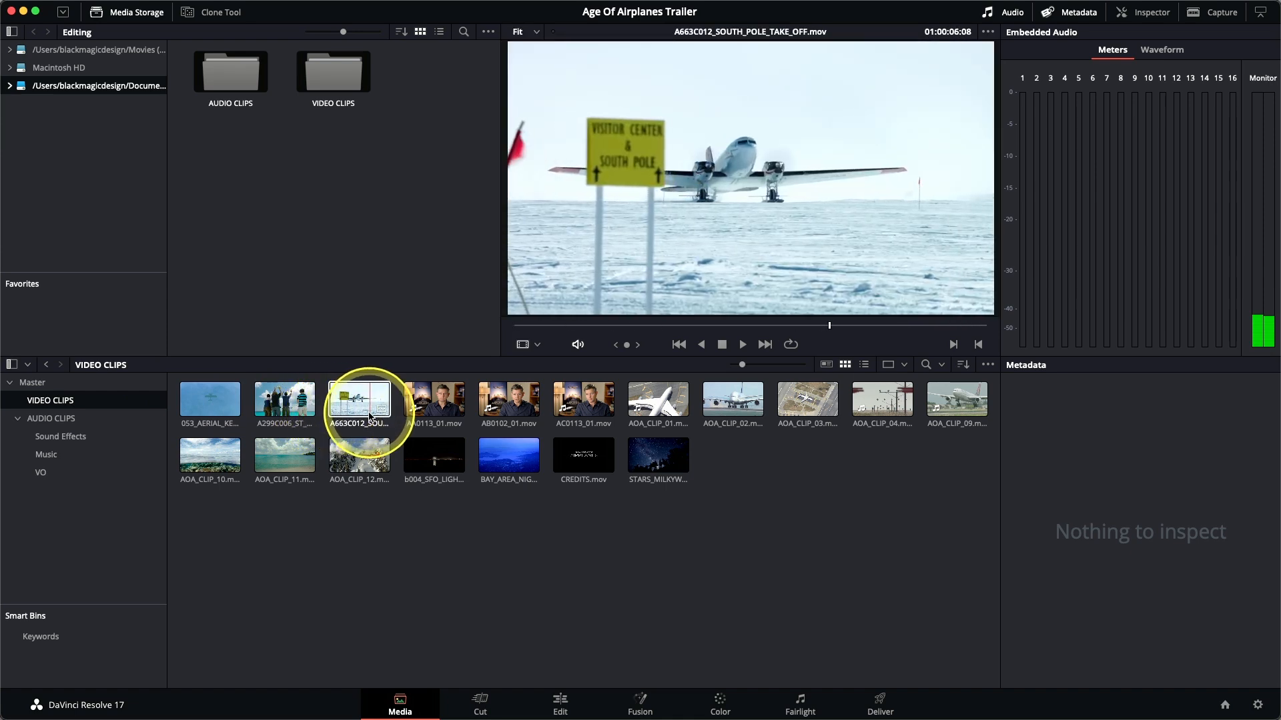
pyautogui.click(416, 405)
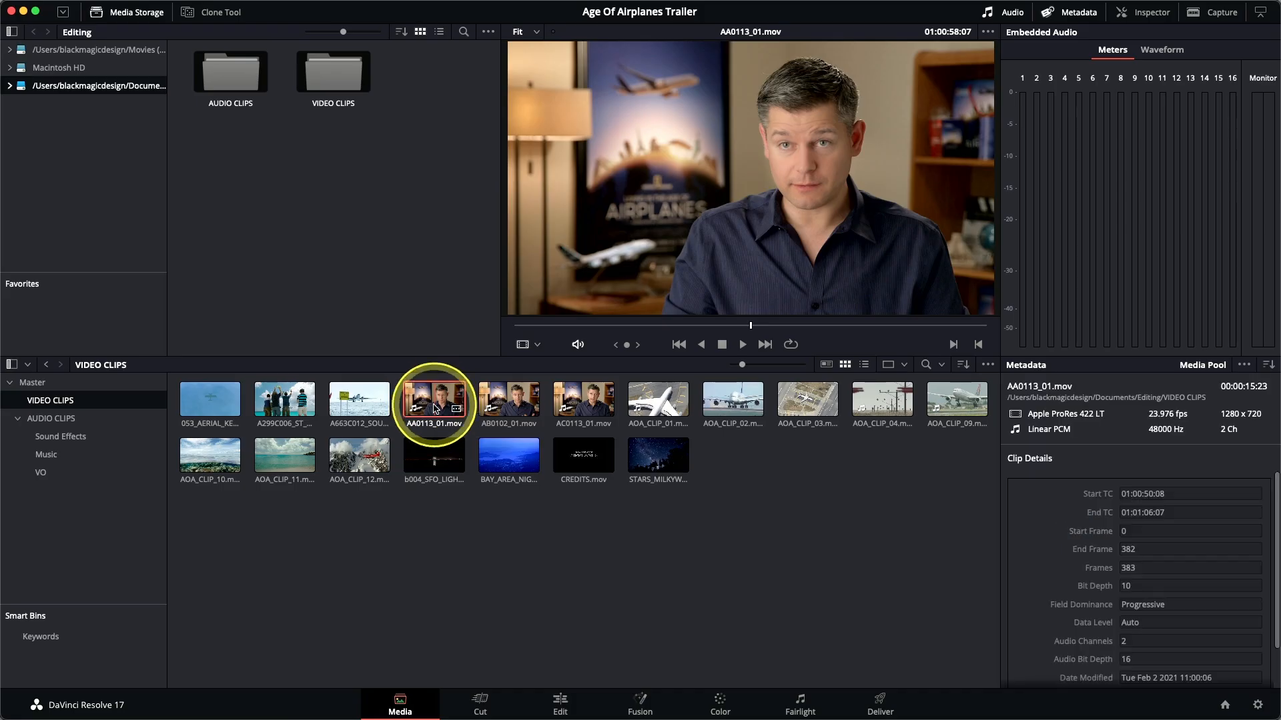
pyautogui.keyDown('shift'); pyautogui.click(593, 413); pyautogui.keyUp('shift')
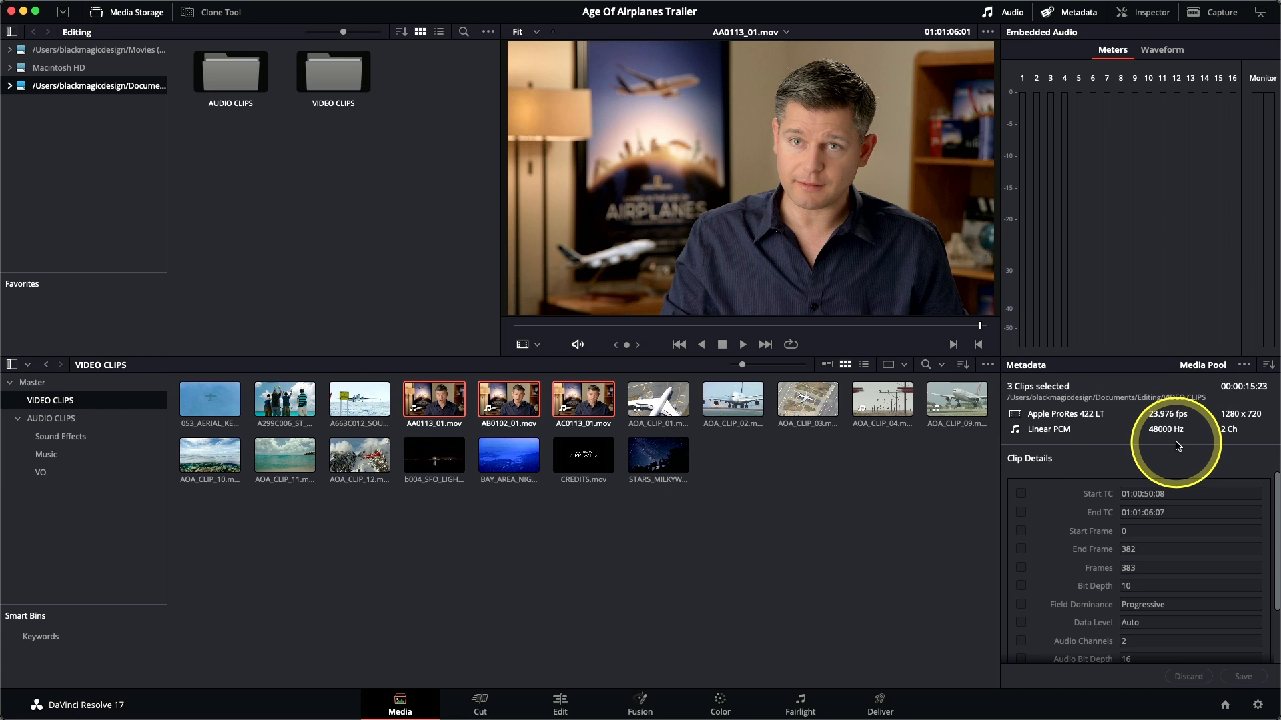
pyautogui.click(1269, 366)
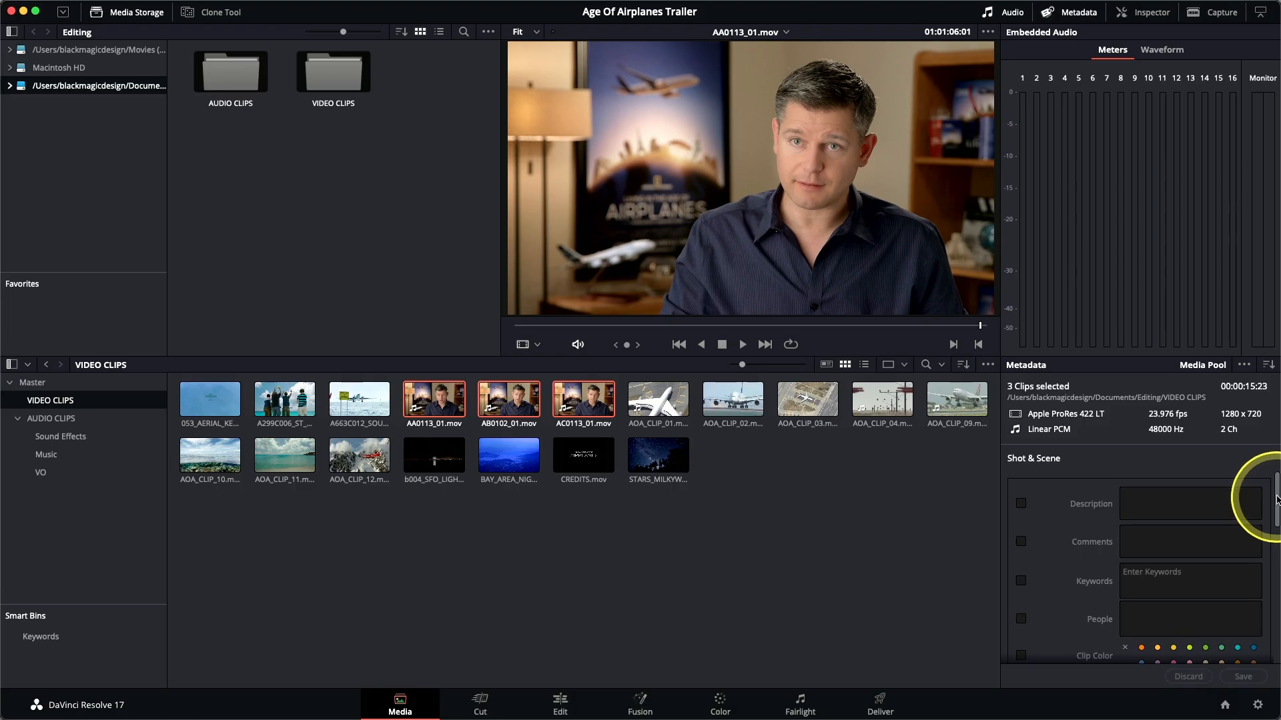
pyautogui.moveTo(1276, 499); pyautogui.dragTo(1276, 517)
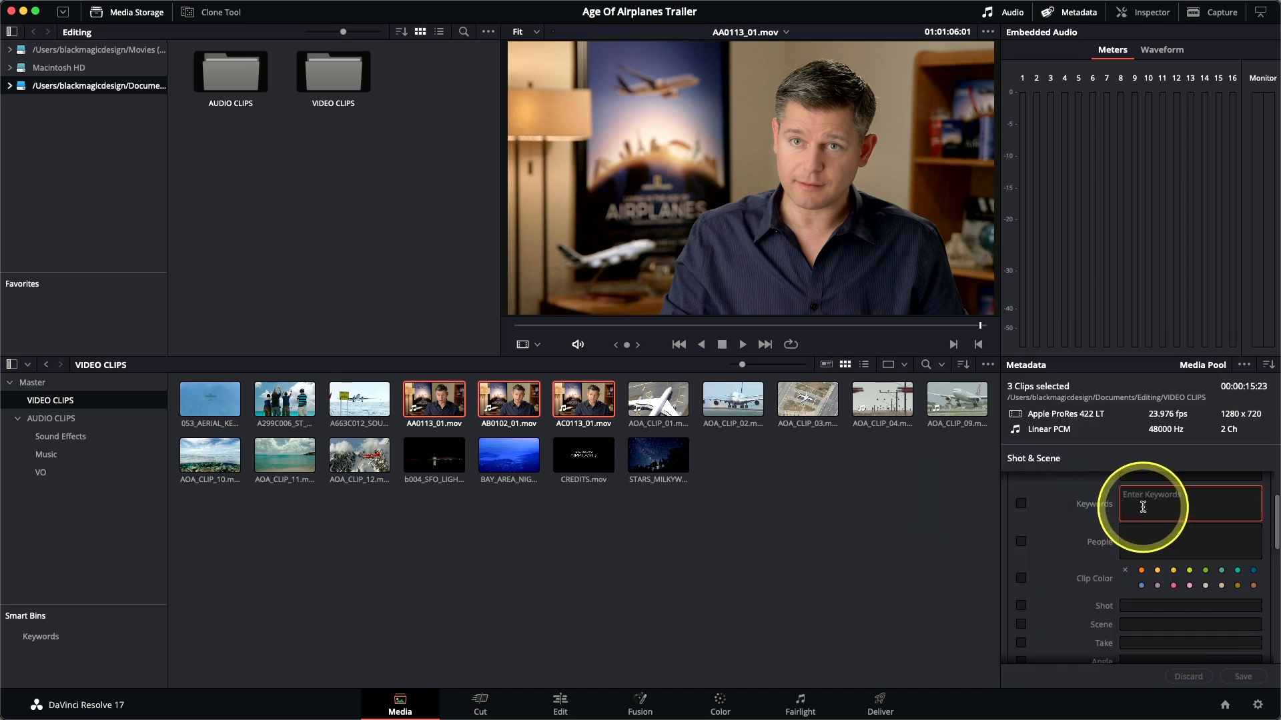
pyautogui.write('inter')
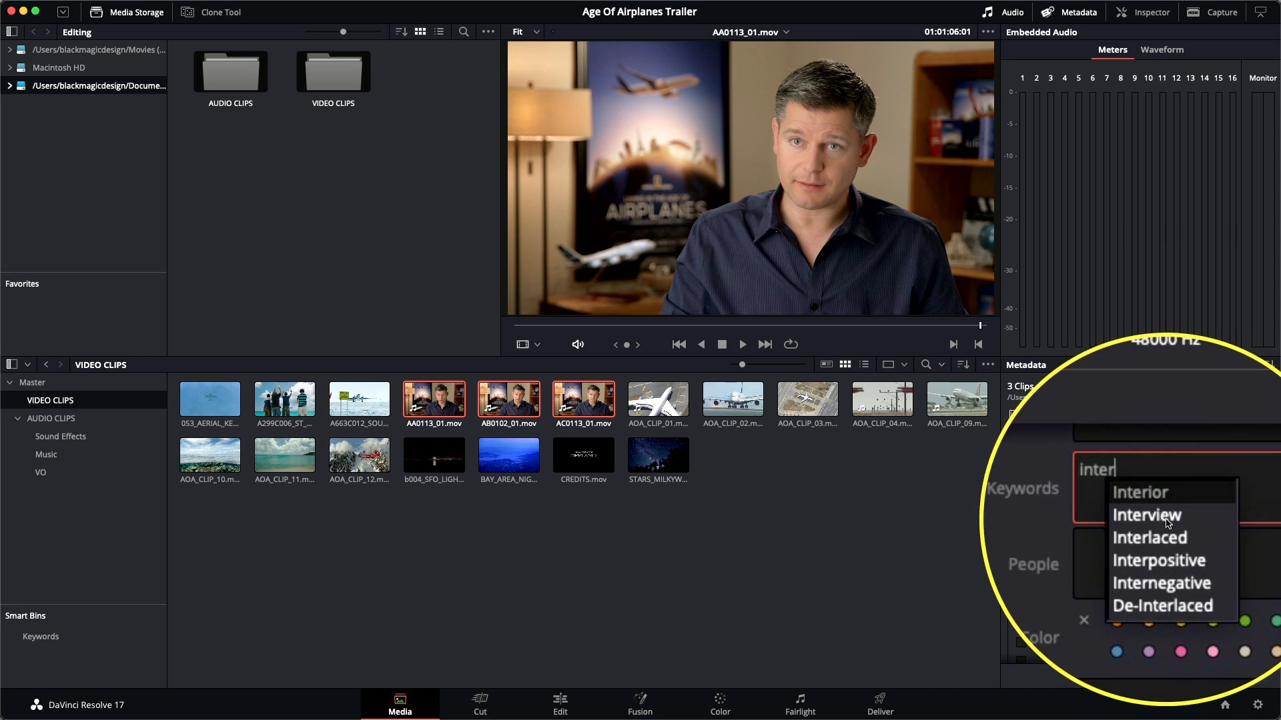
pyautogui.click(1165, 519)
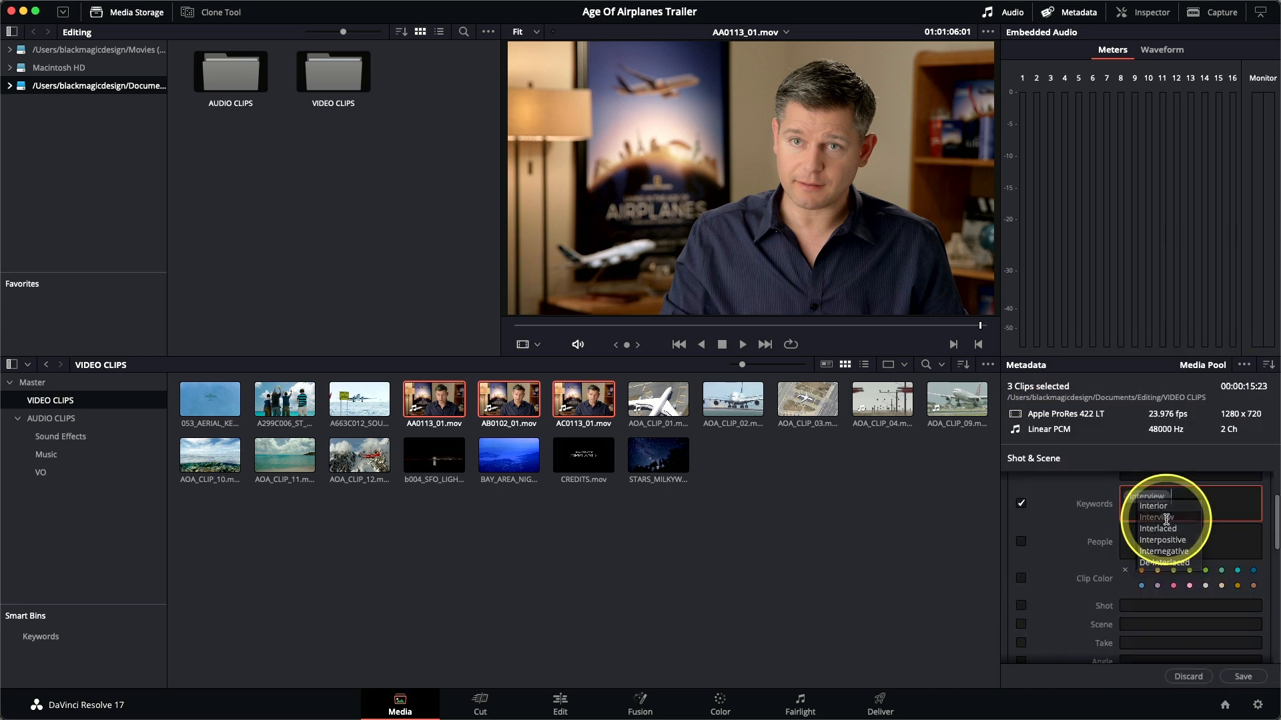
pyautogui.click(1244, 677)
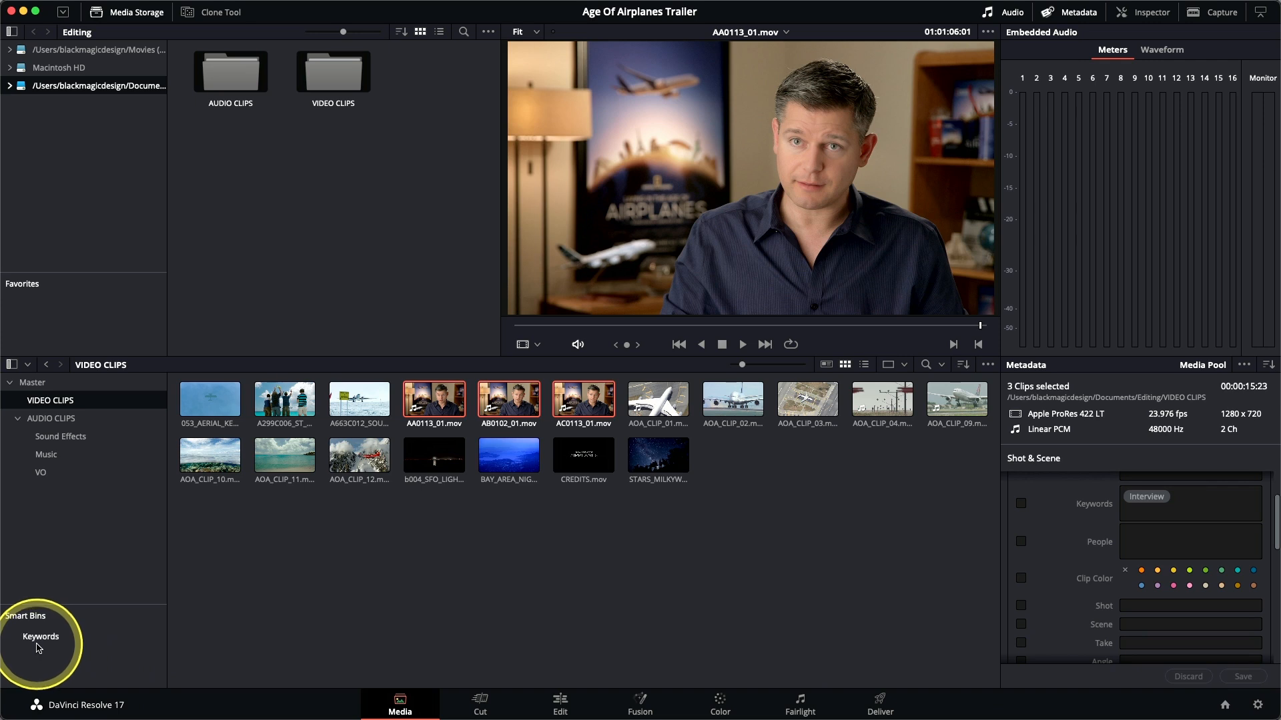
# - Enlarge the Smart Bins area and open the Interview smart bin under Keywords
pyautogui.click(38, 642)
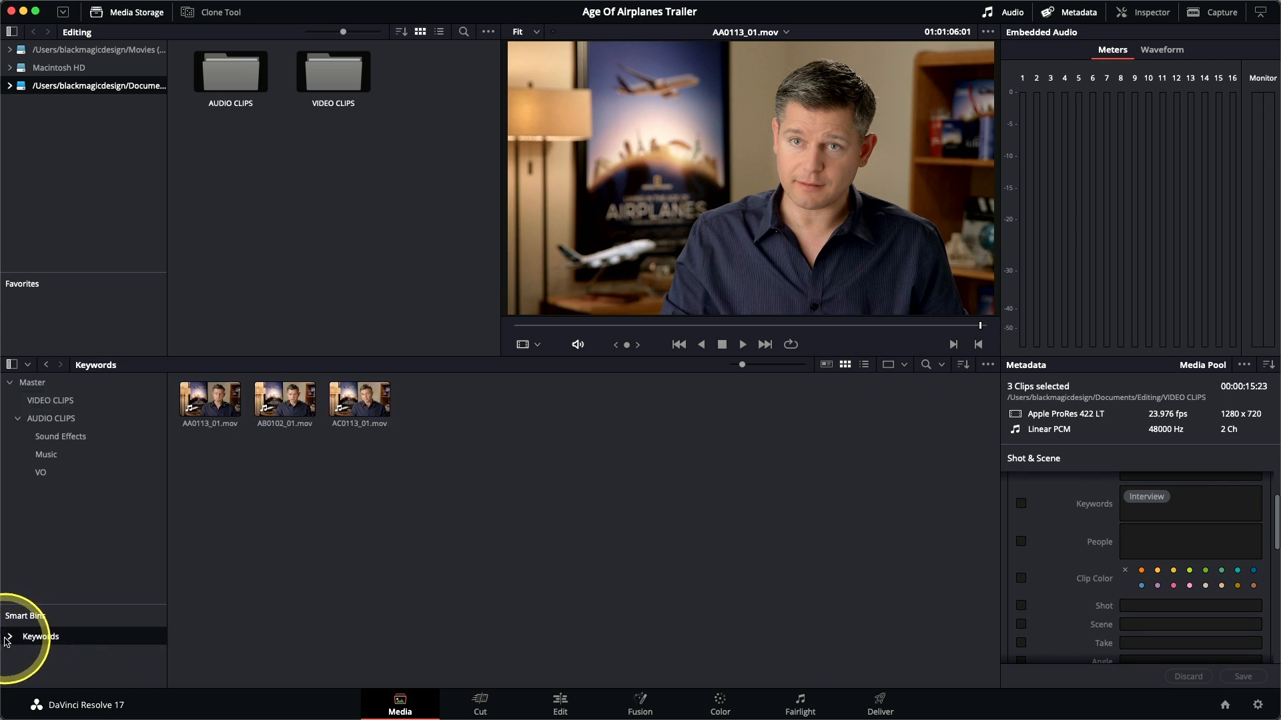
pyautogui.click(10, 636)
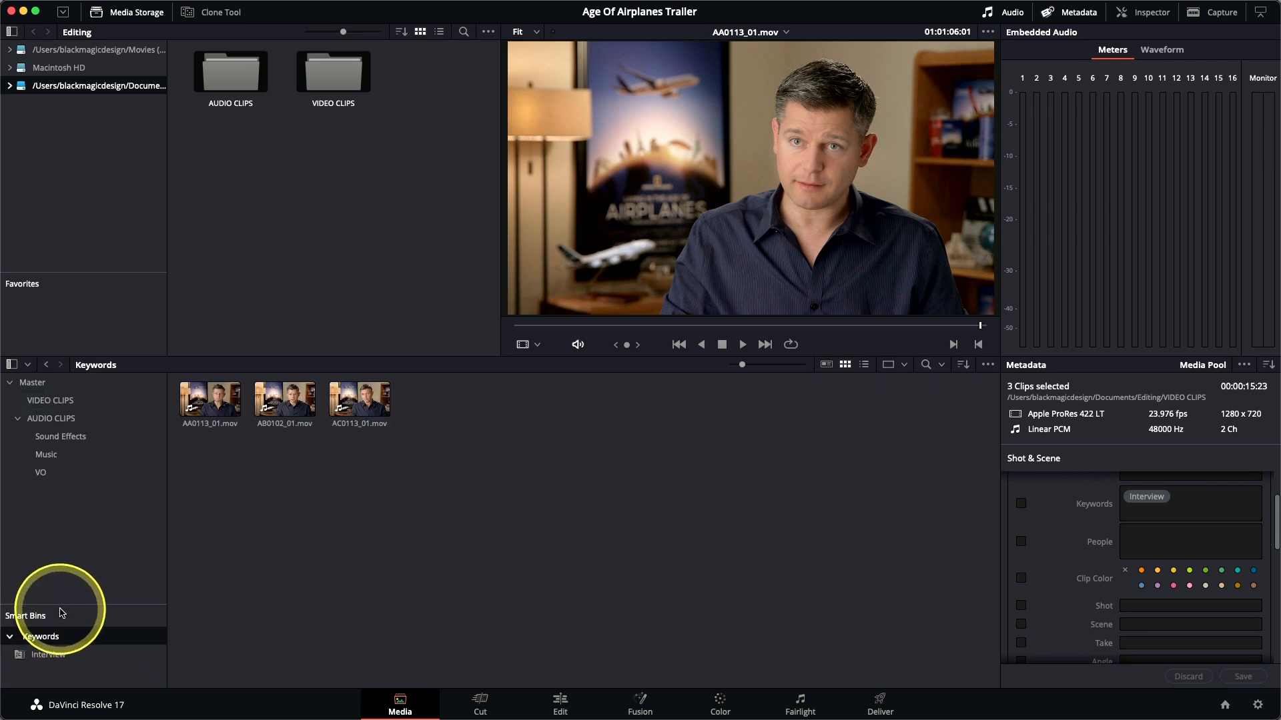
pyautogui.moveTo(61, 604); pyautogui.dragTo(61, 552)
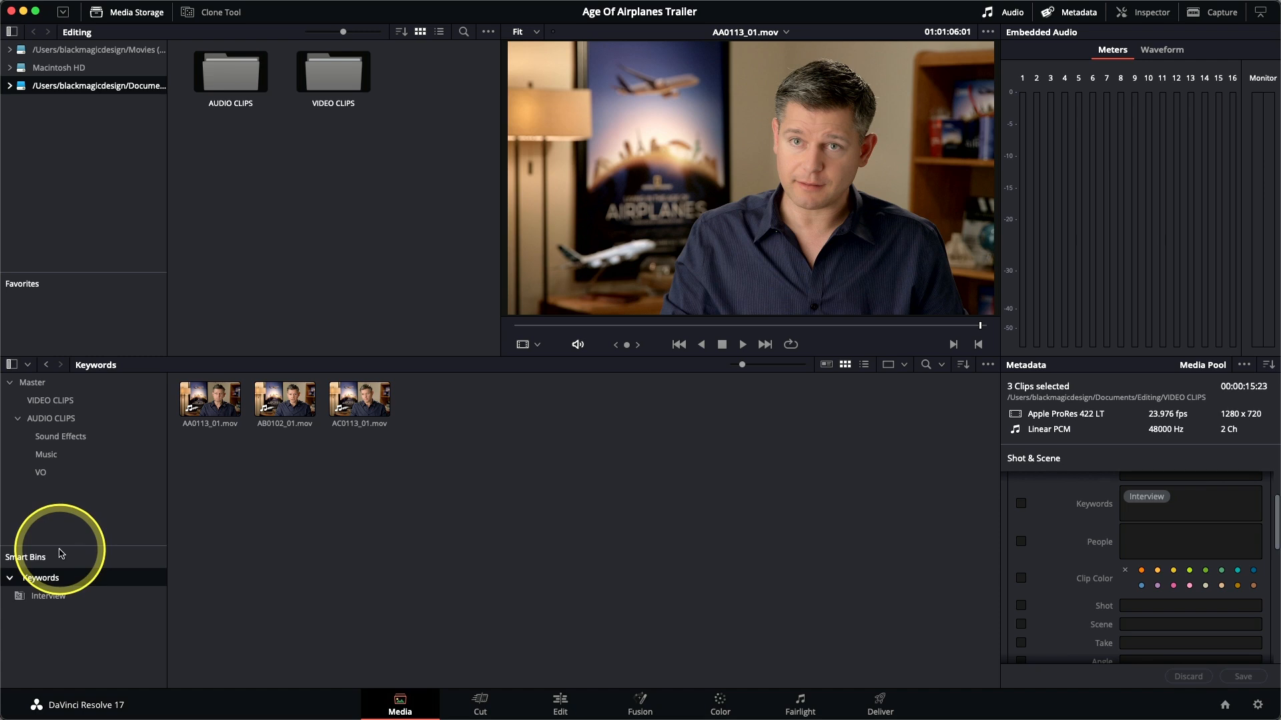
pyautogui.click(30, 603)
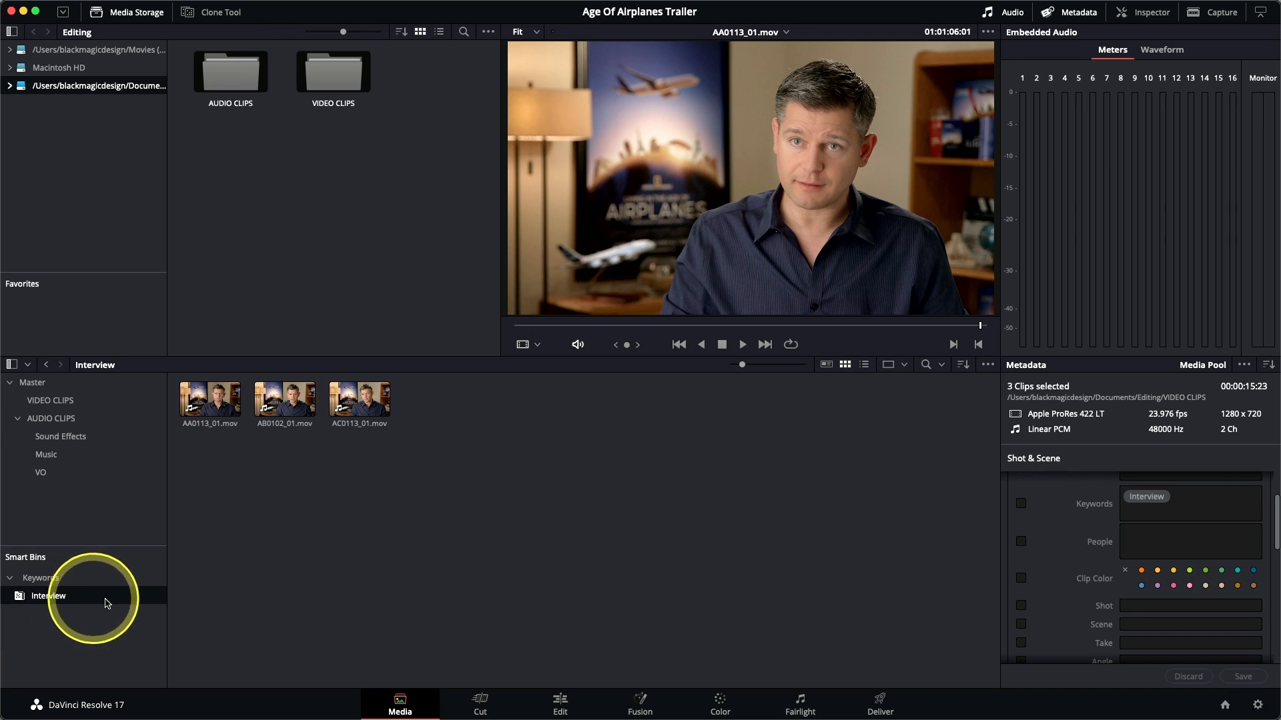
# - Add the keyword Credits to CREDITS.mov in VIDEO CLIPS and open the Credits smart bin
pyautogui.click(79, 407)
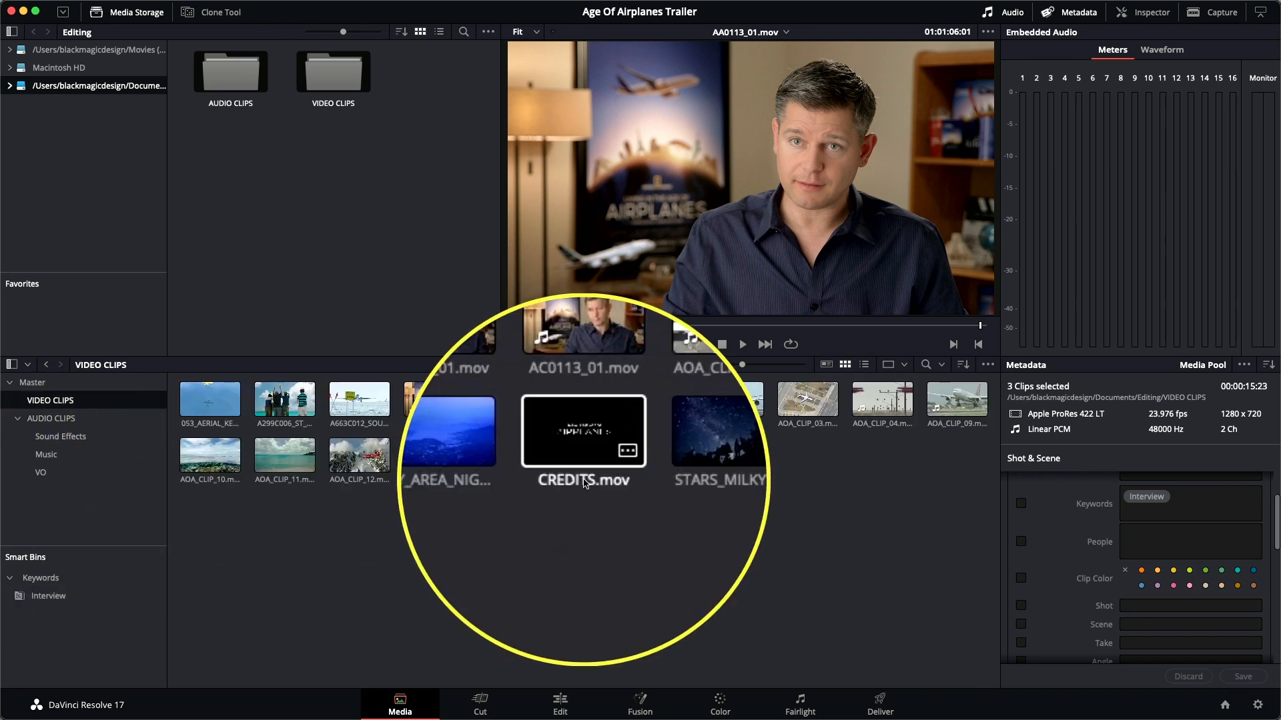
pyautogui.click(584, 479)
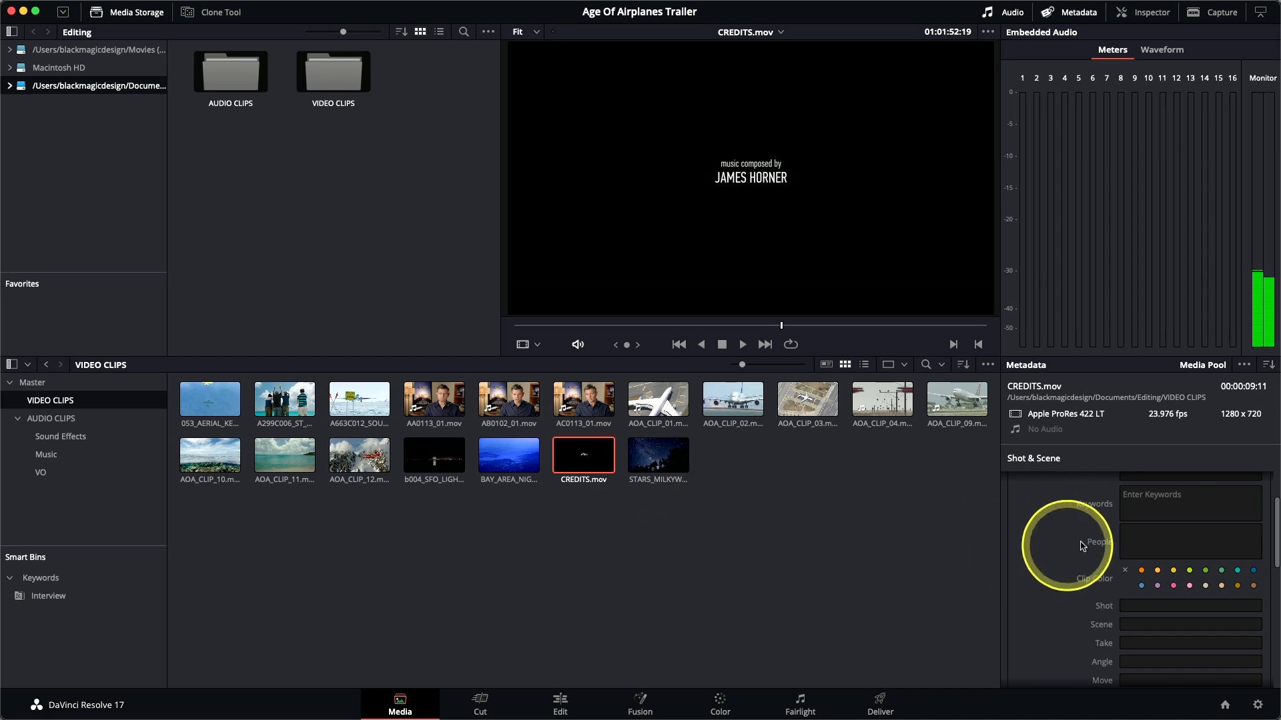
pyautogui.click(1147, 506)
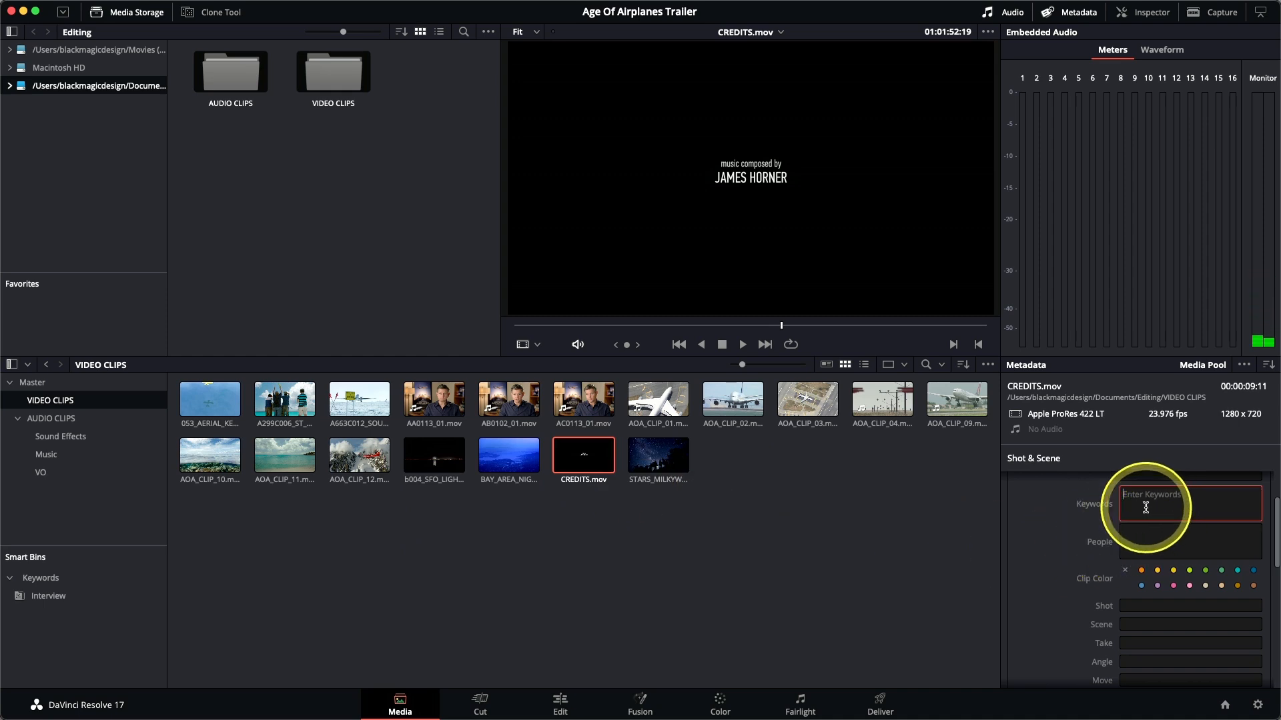
pyautogui.write('Credits')
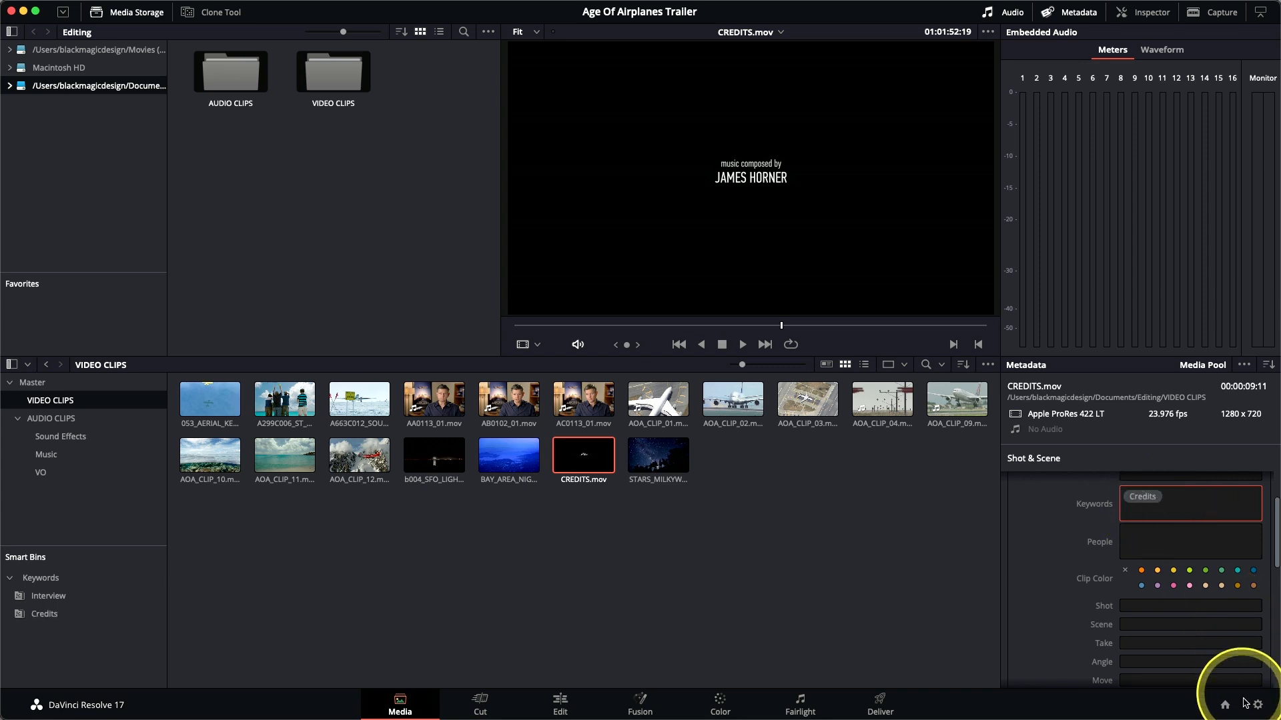
pyautogui.click(764, 649)
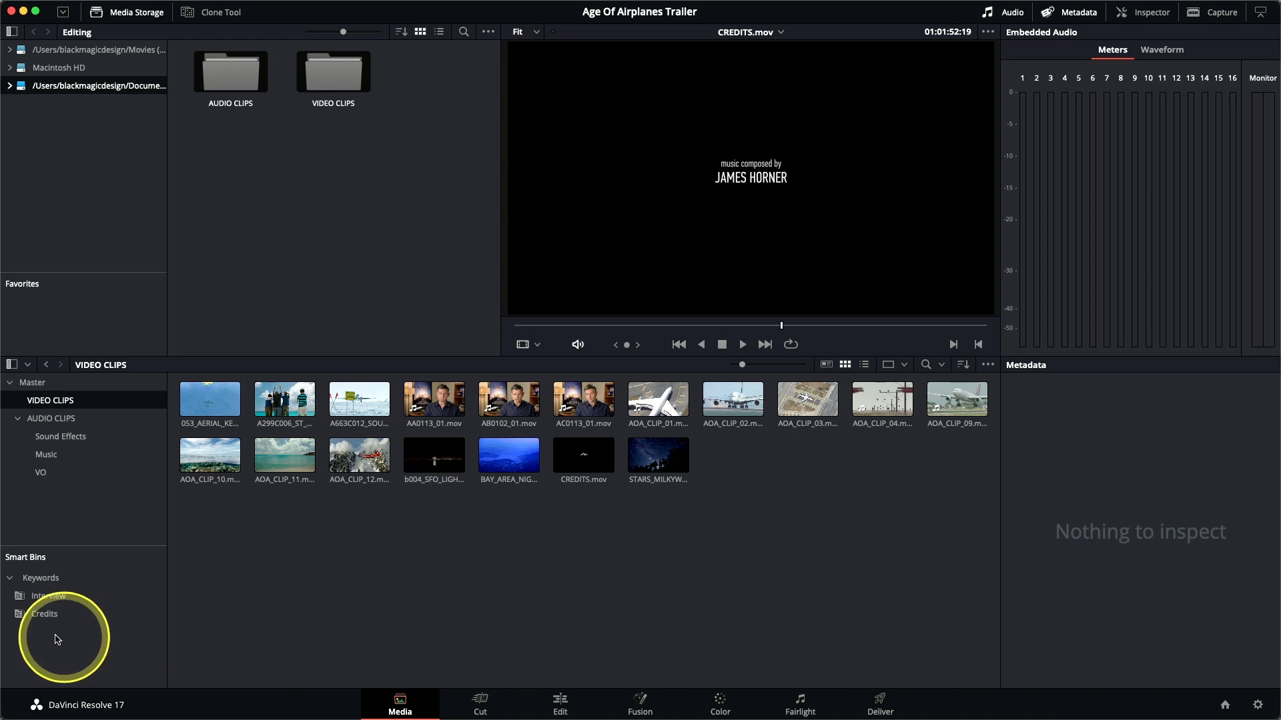
pyautogui.click(19, 615)
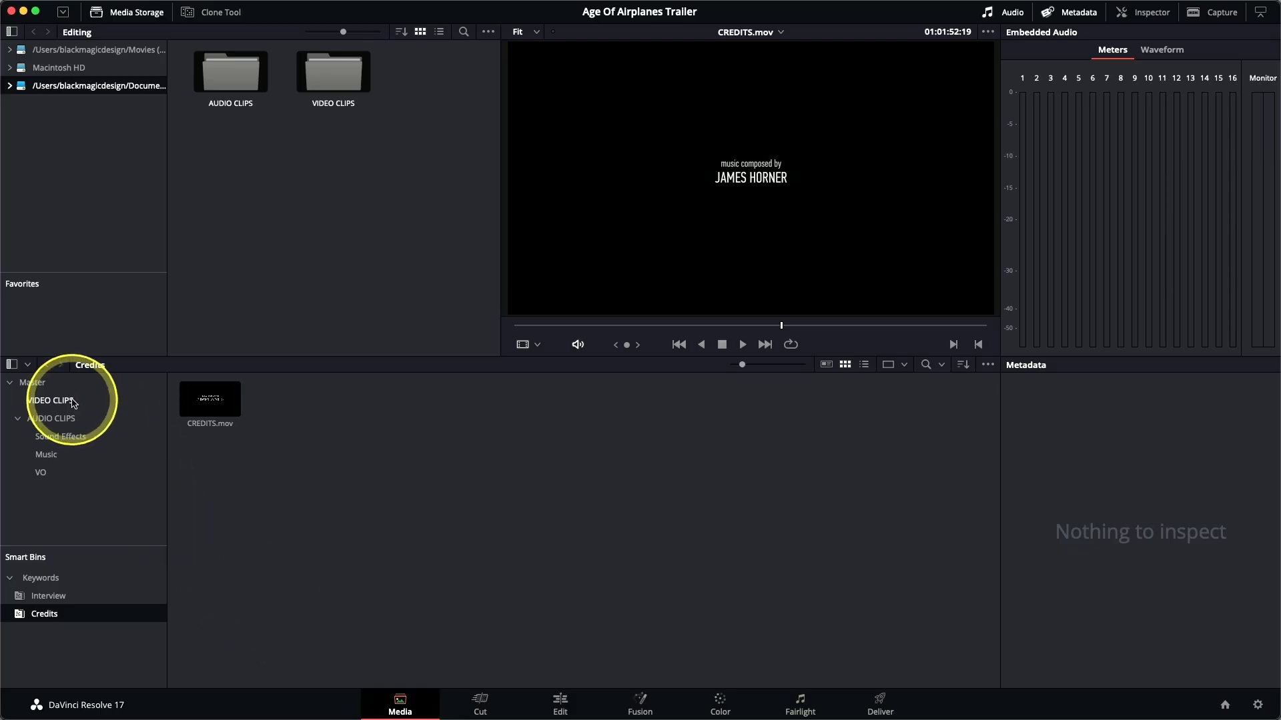
# - Examine the file metadata fields of 053_AERIAL_KENYA_YELLOW PLANE.mov from VIDEO CLIPS in the Inspector
pyautogui.click(70, 400)
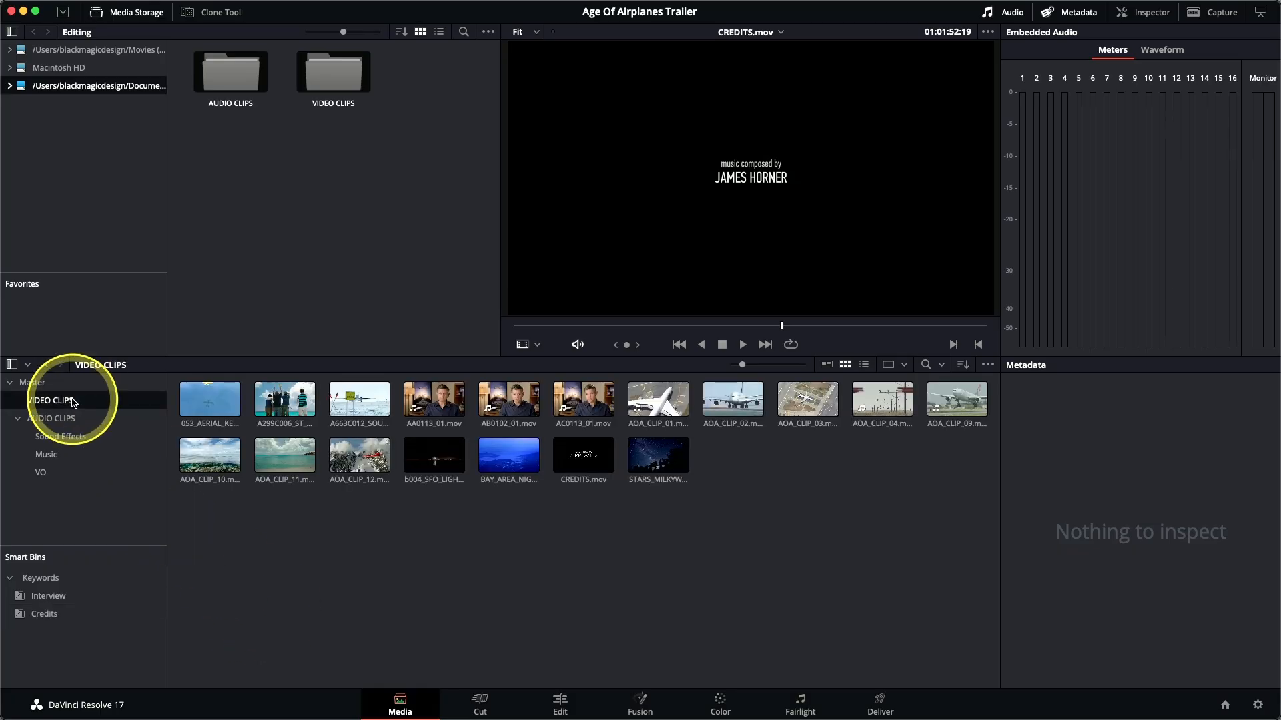
pyautogui.click(213, 404)
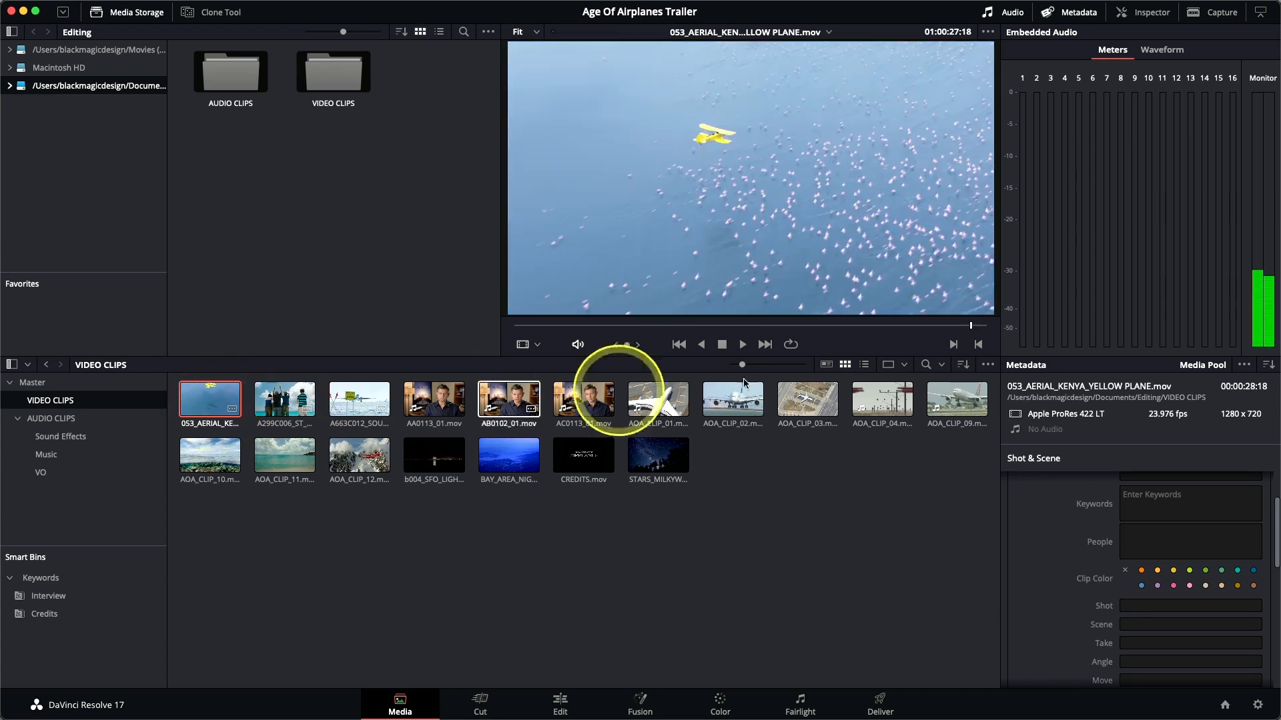
pyautogui.click(1152, 13)
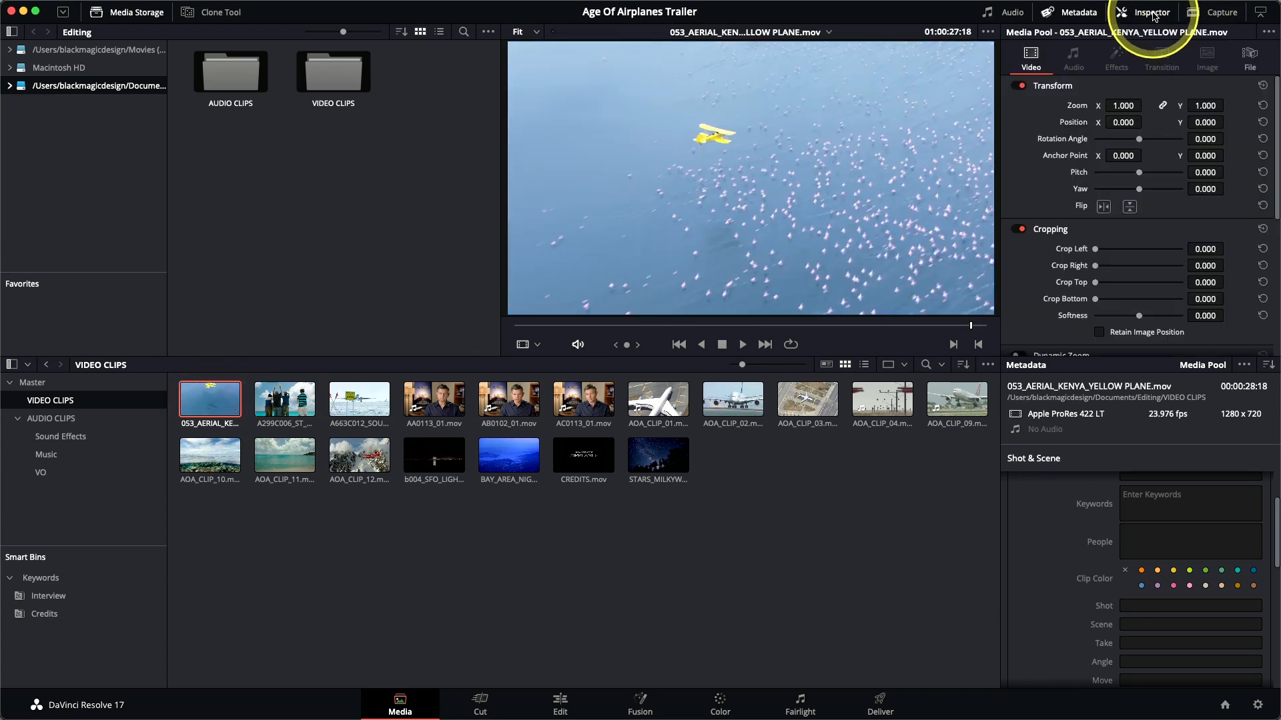
pyautogui.click(1246, 62)
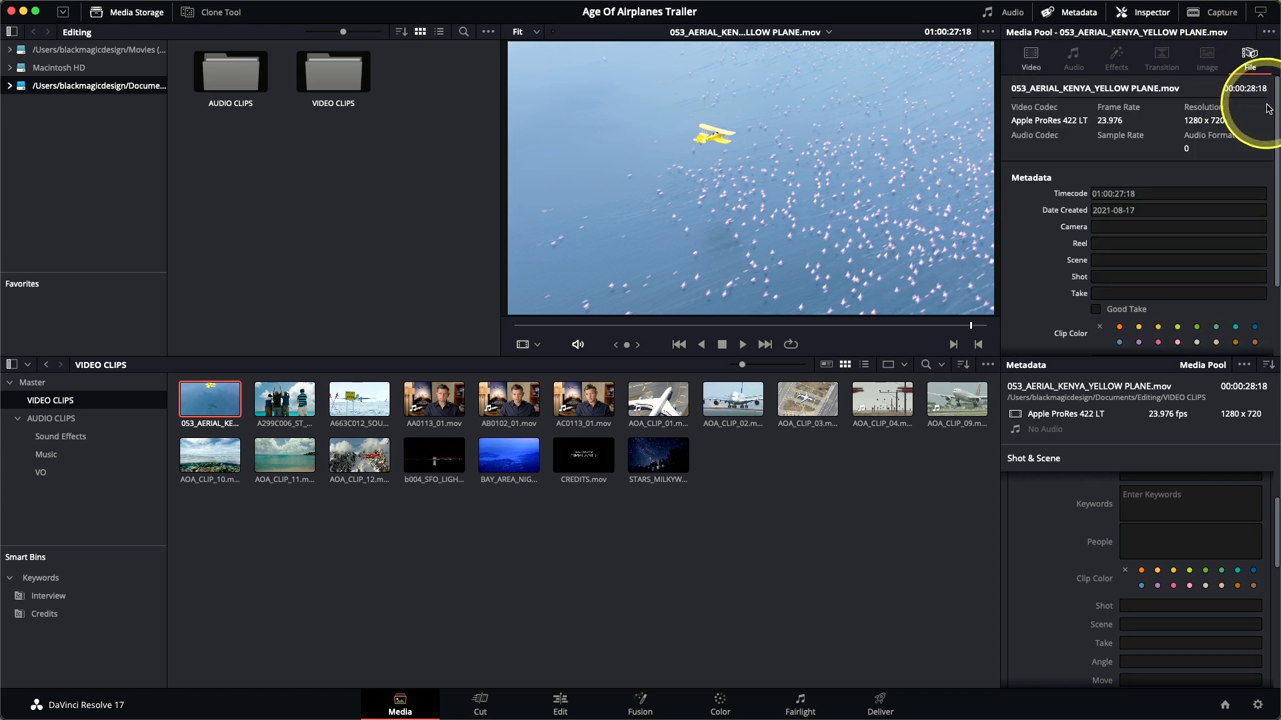
pyautogui.scroll(-2, 1274, 138)
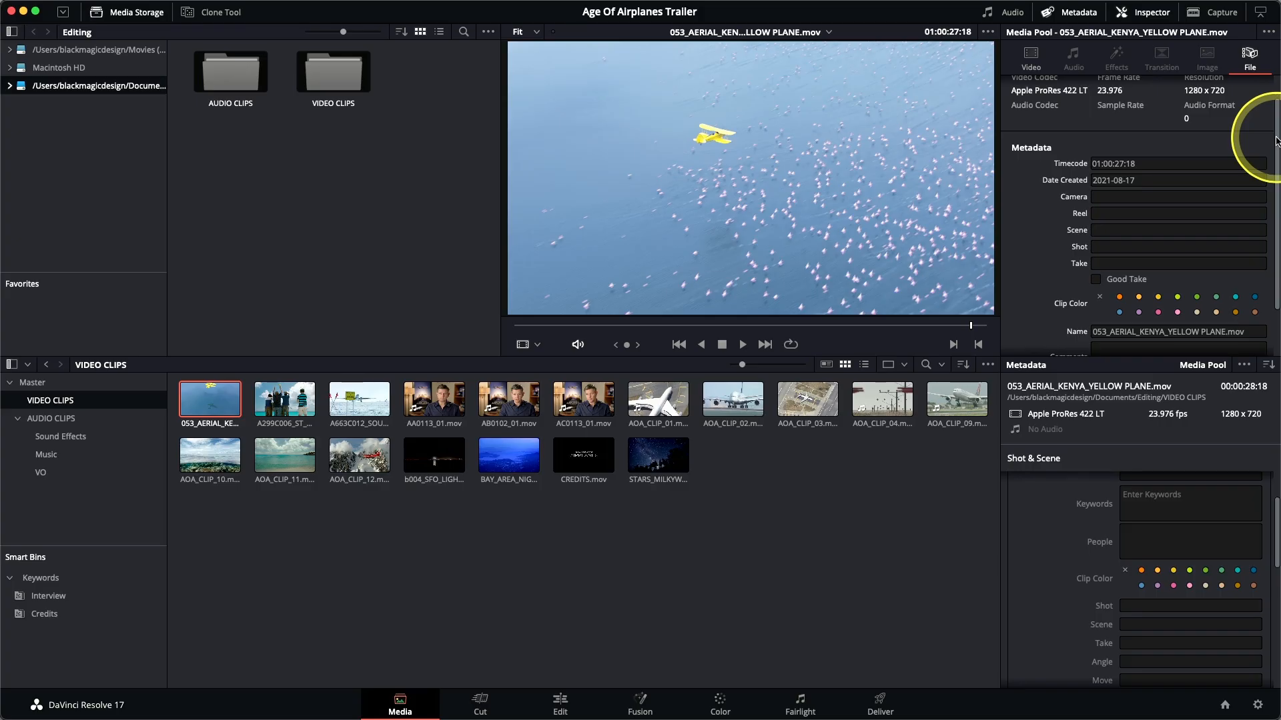
pyautogui.click(1104, 214)
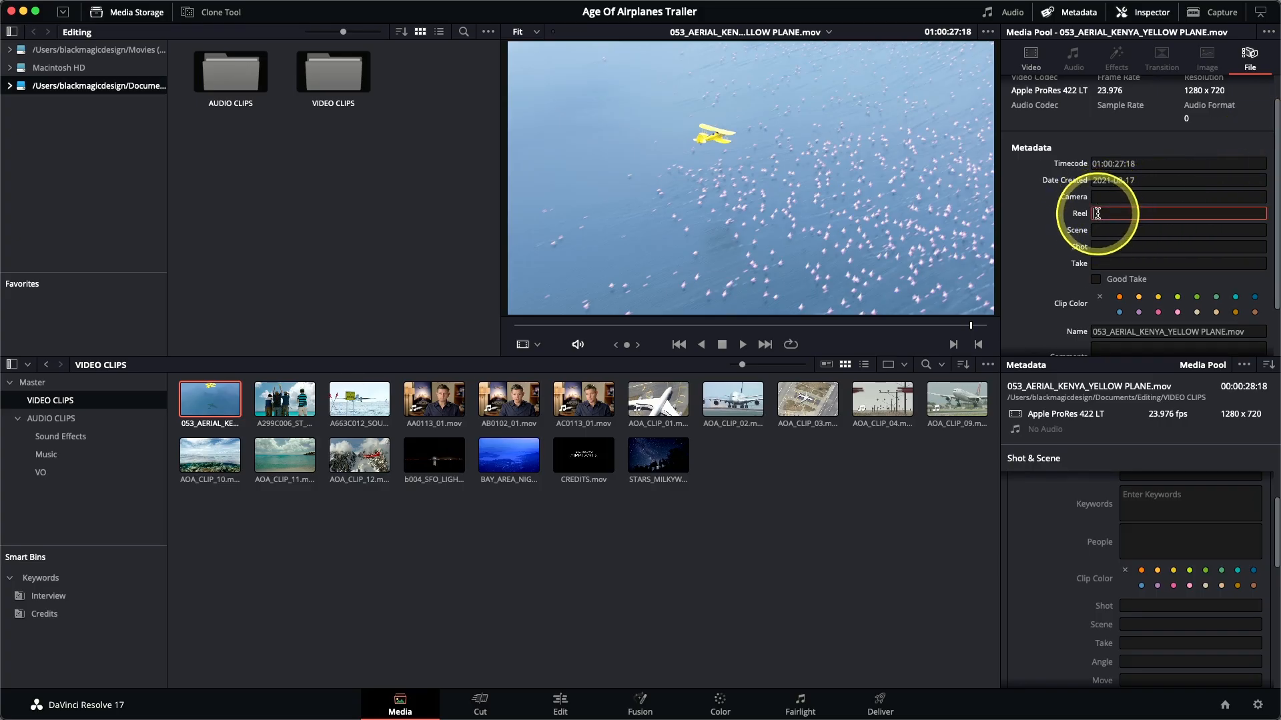
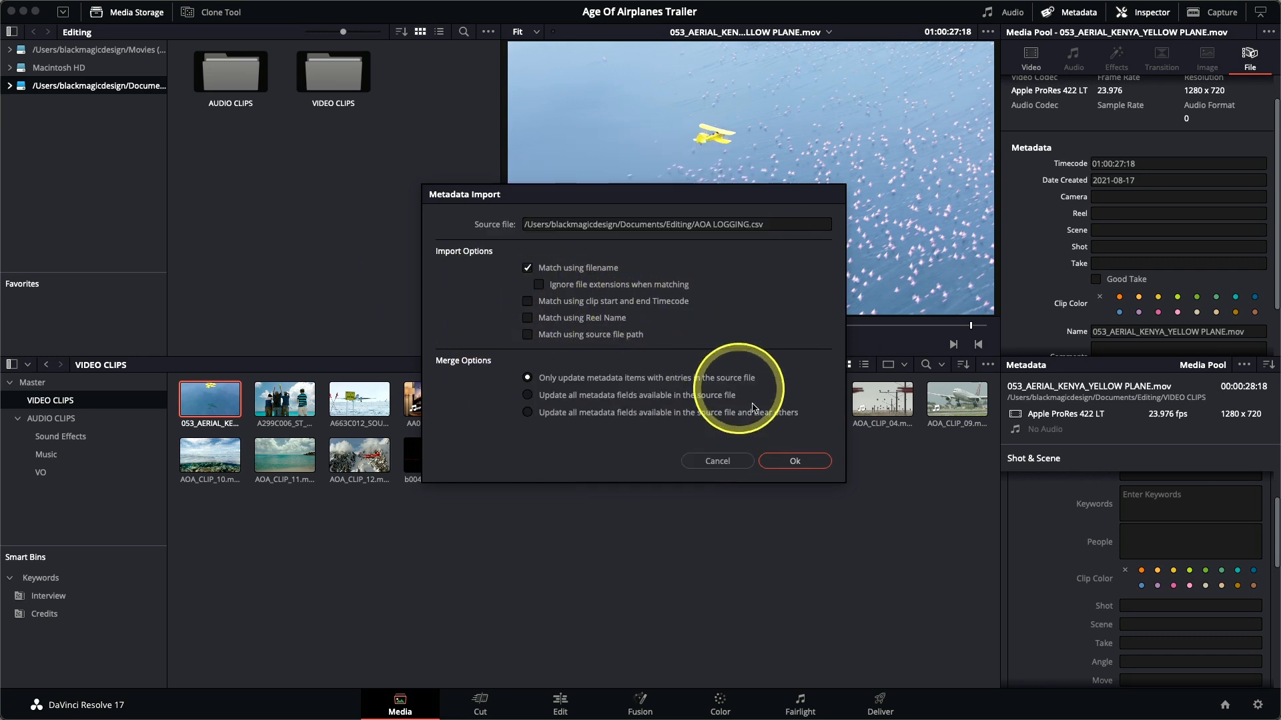
# - Import metadata from AOA LOGGING.csv, matching by filename and updating only items with entries in the source file, and review it on the yellow plane clip
pyautogui.click(804, 462)
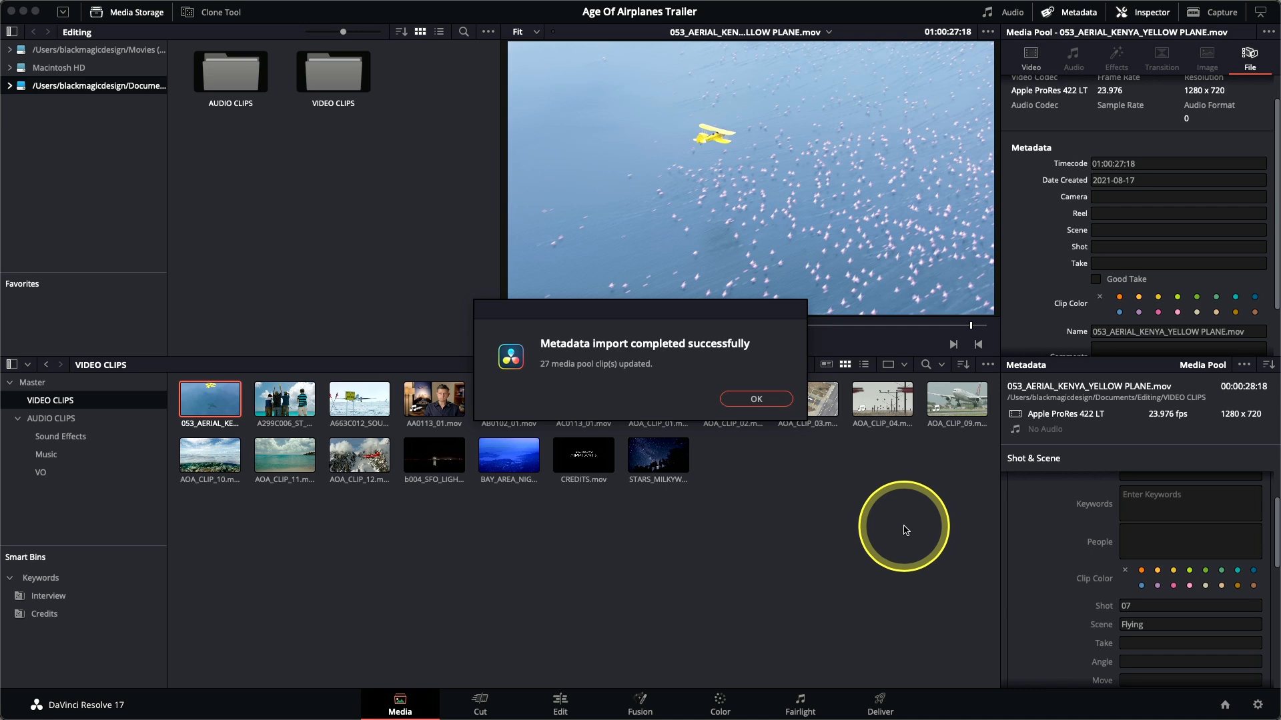
pyautogui.click(733, 401)
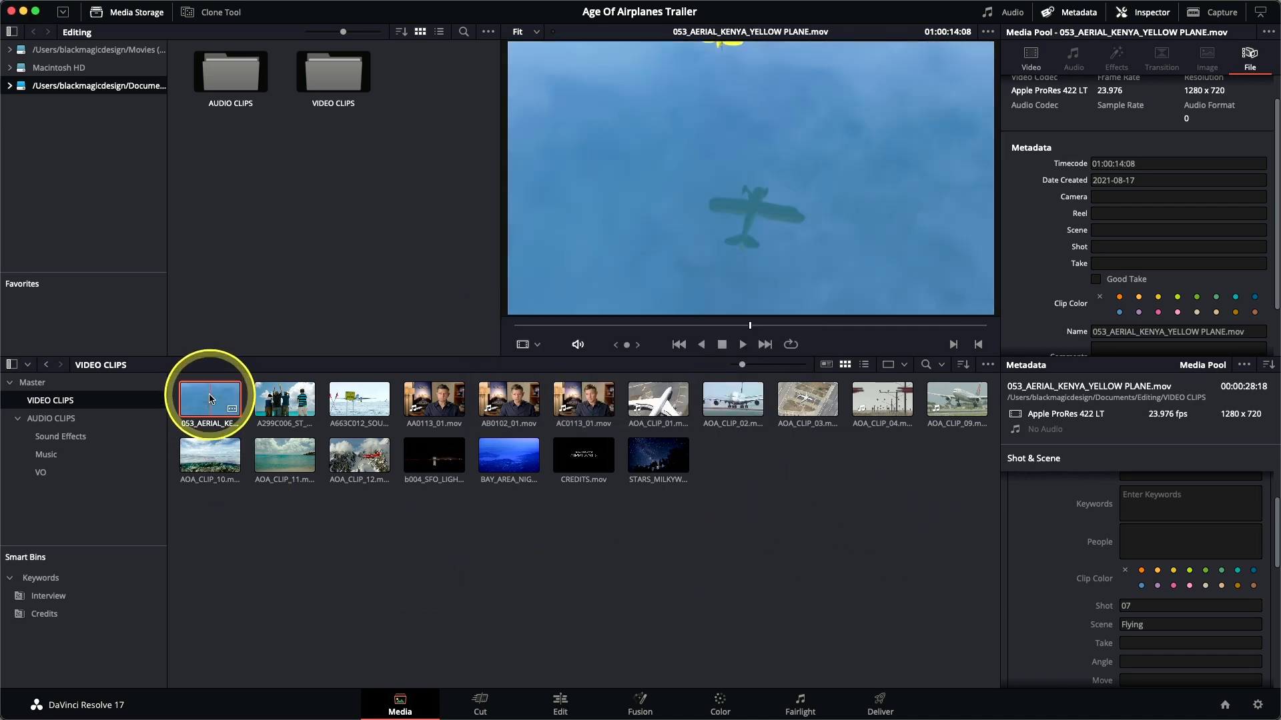
pyautogui.click(203, 400)
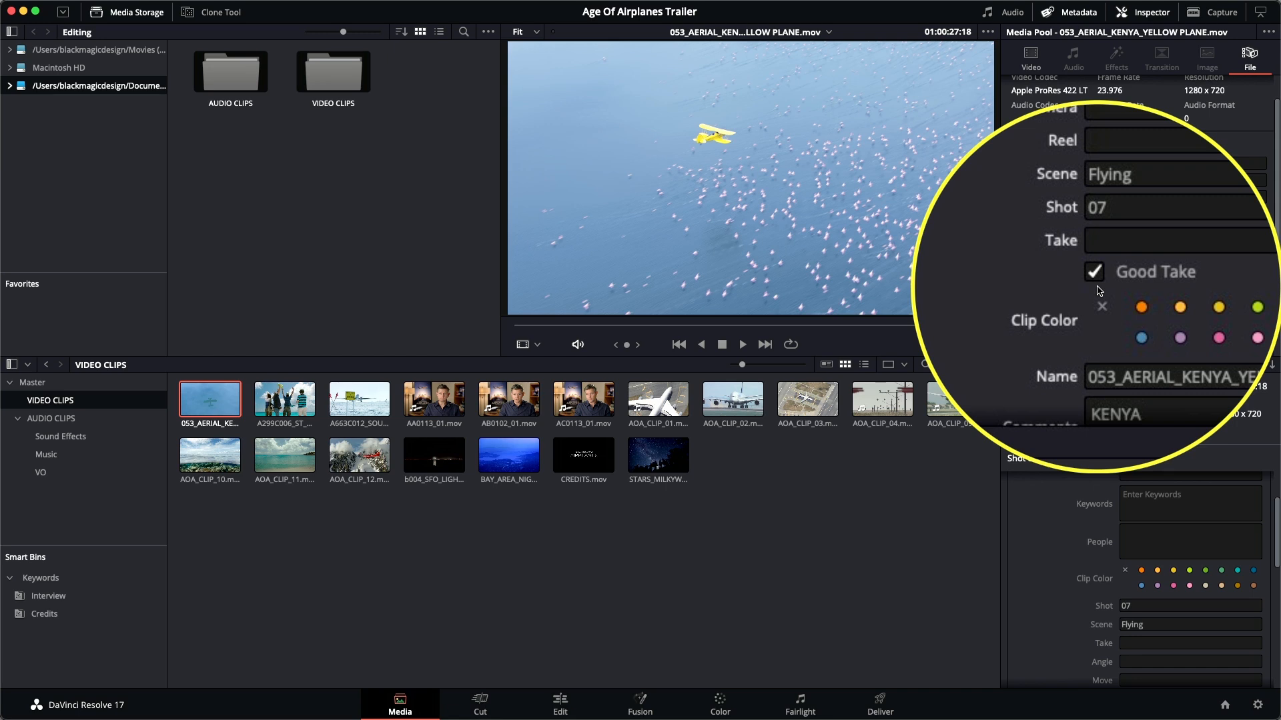
pyautogui.scroll(-2, 1044, 287)
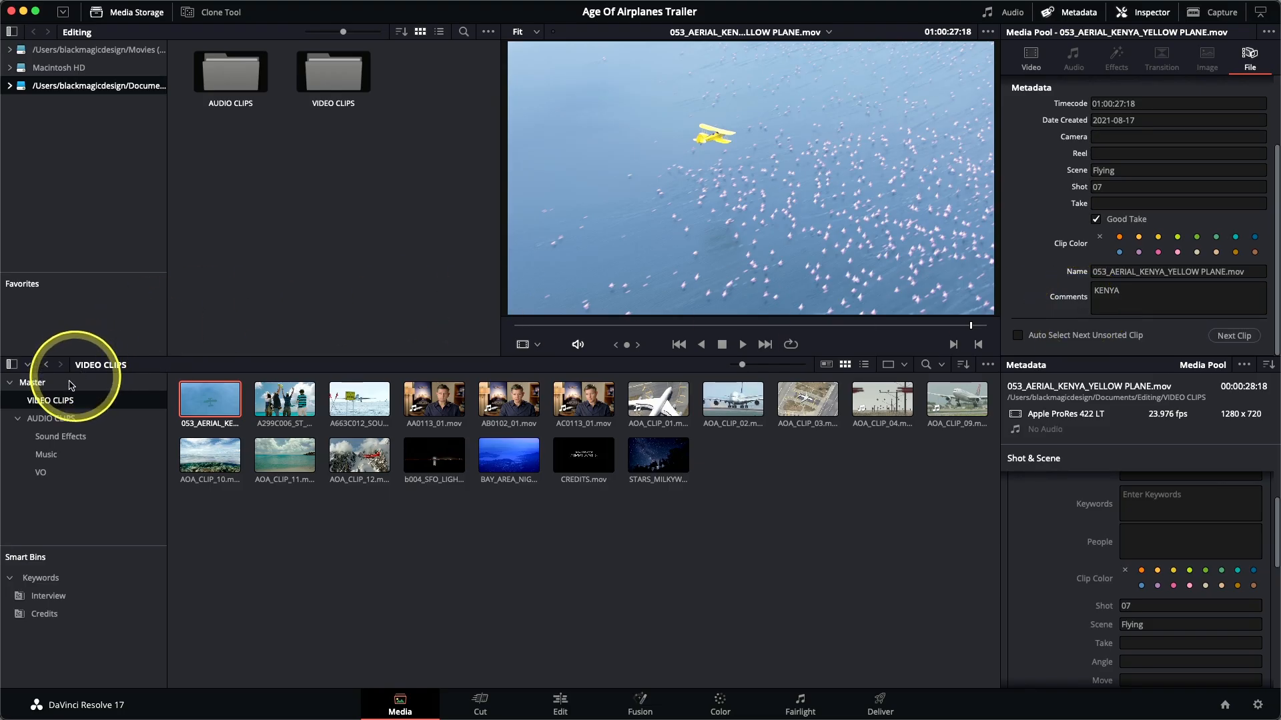
# - Show the media pool search for the Master bin and set its scope to All Bins
pyautogui.click(70, 385)
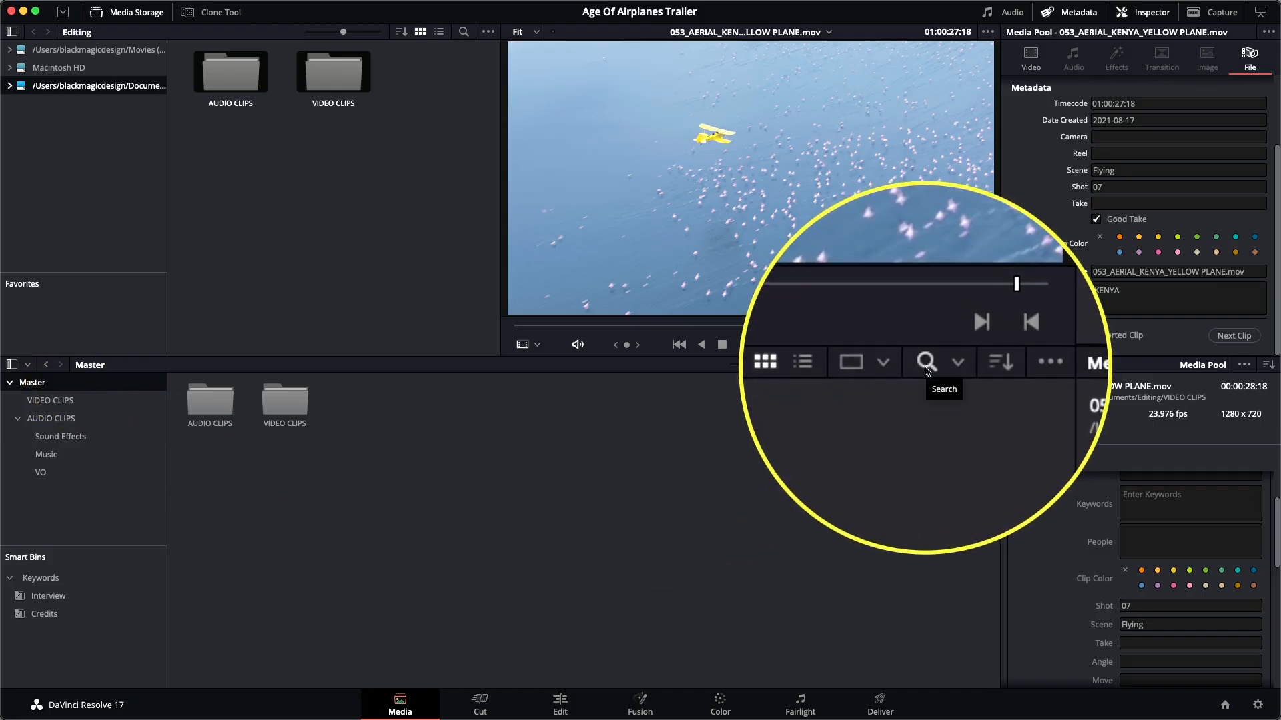
pyautogui.click(926, 368)
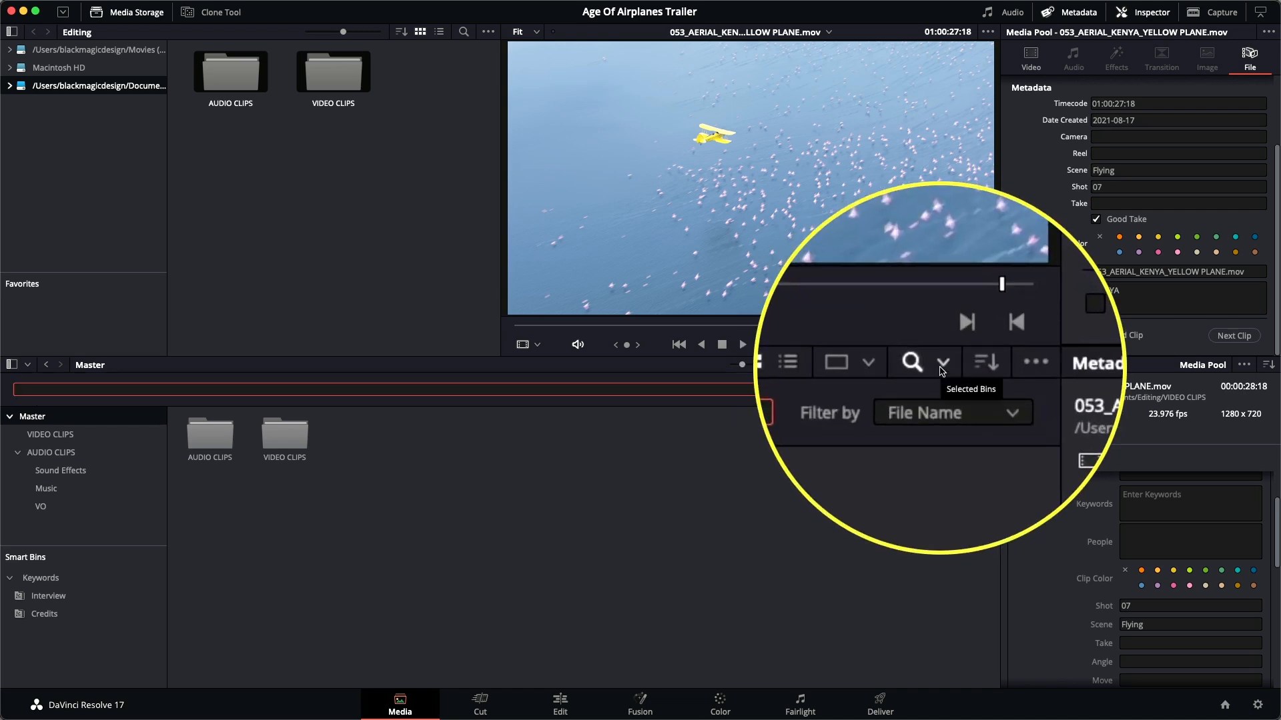
pyautogui.click(939, 365)
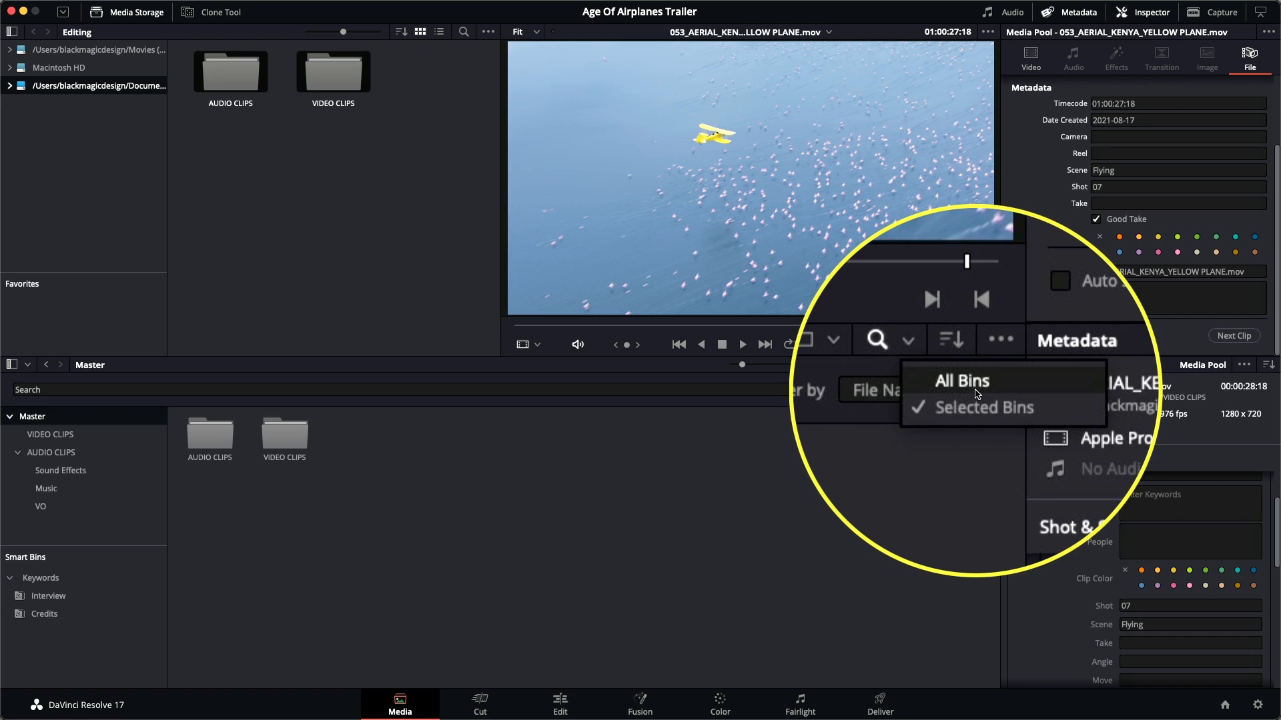
pyautogui.click(974, 393)
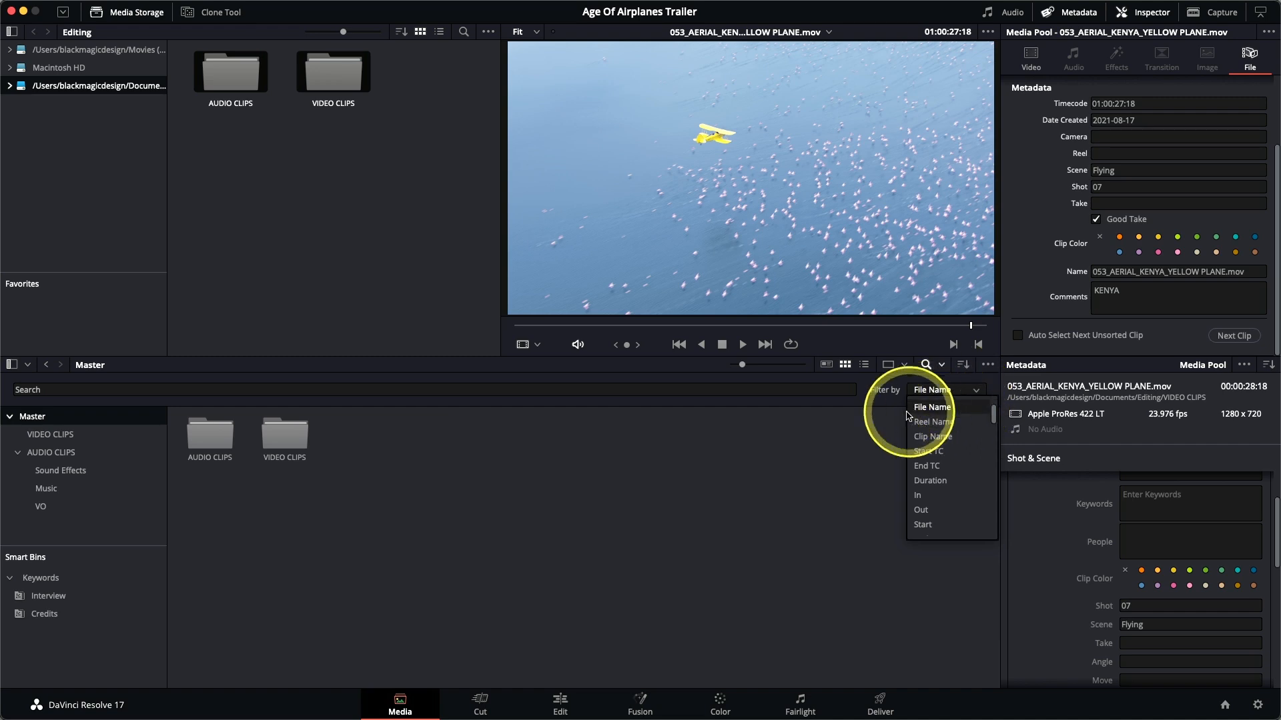
# - Filter the media pool search by Scene and search for sfo
pyautogui.press('s')
pyautogui.press('s')
pyautogui.press('s')
pyautogui.press('s')
pyautogui.press('s')
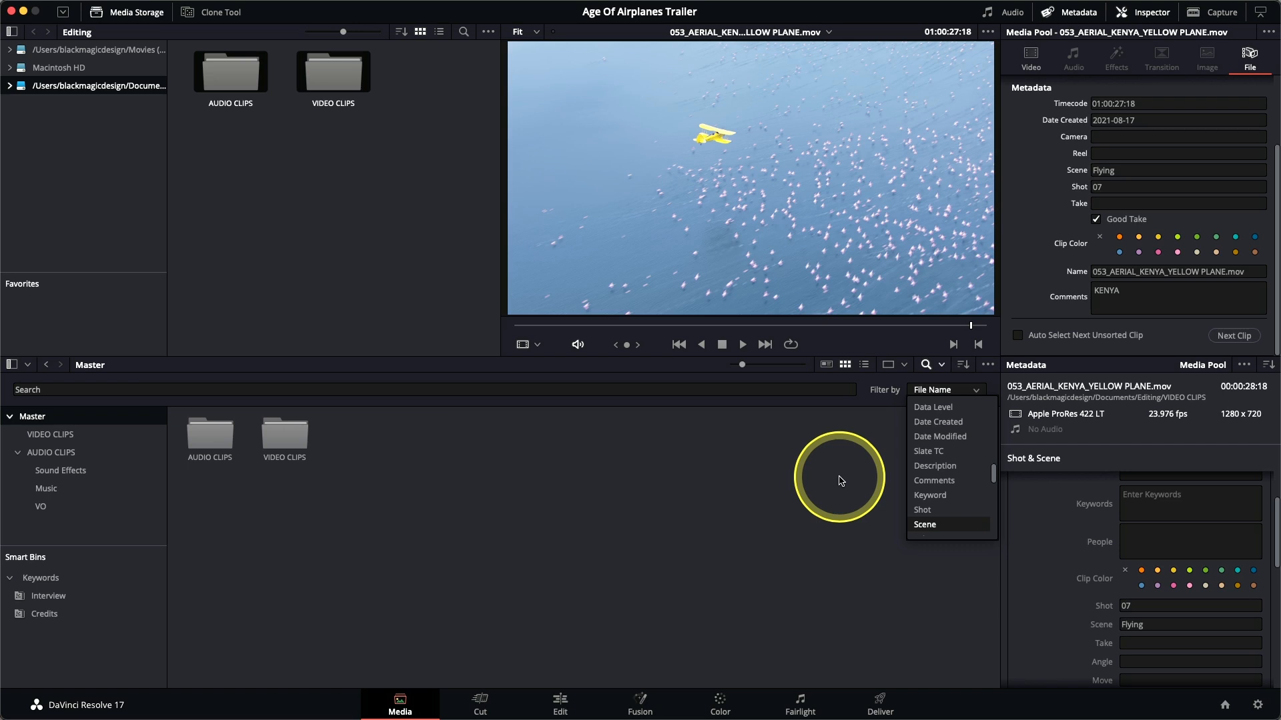
pyautogui.click(927, 527)
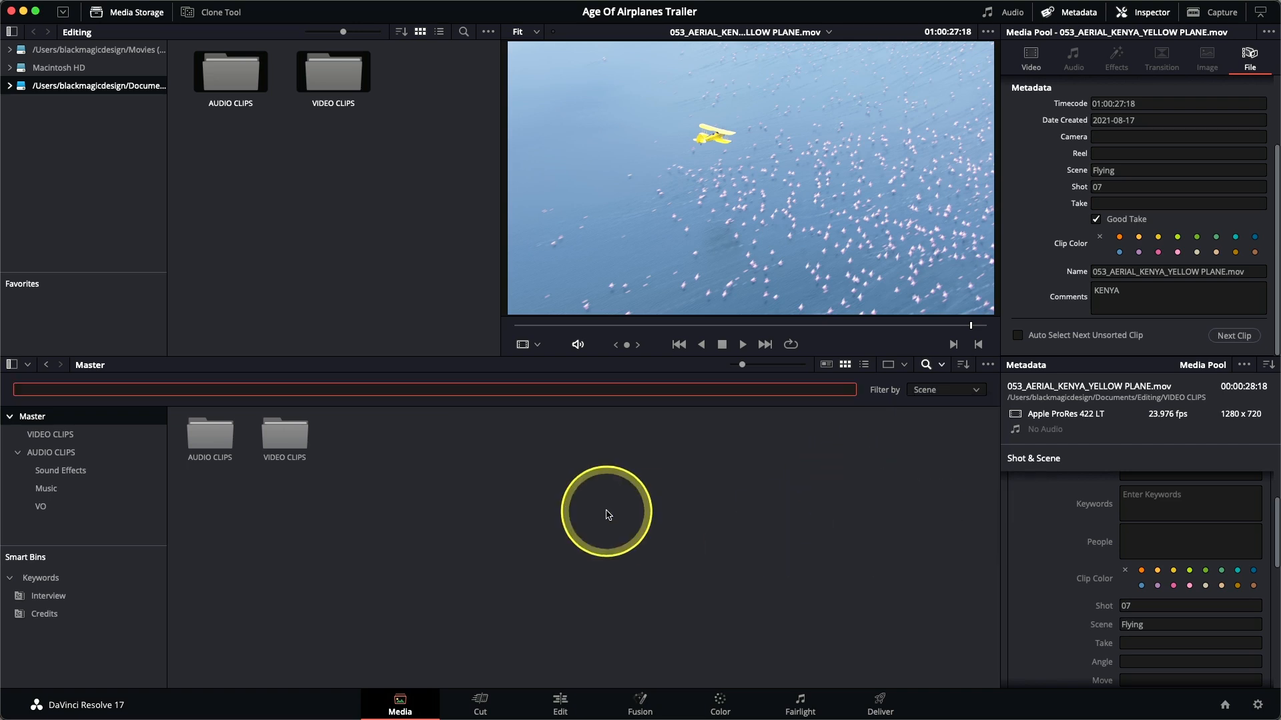
pyautogui.write('sfo')
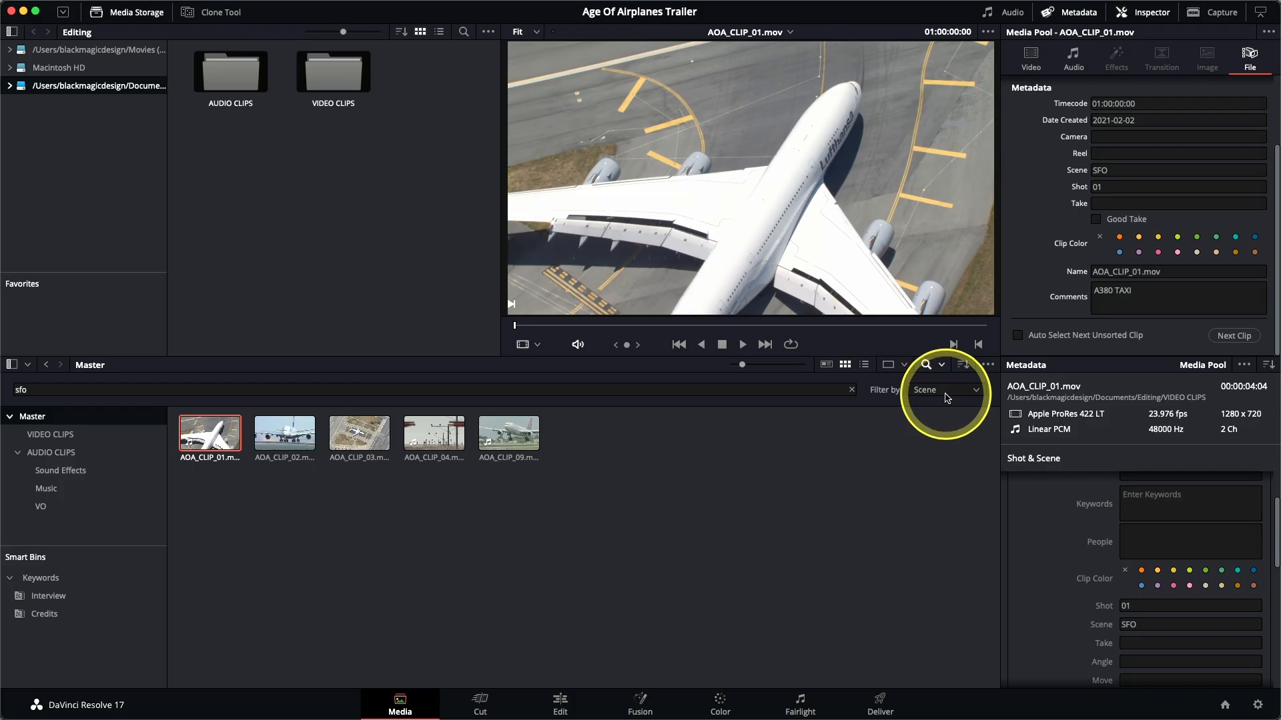
# - Search the clips' Comments metadata for kenya, and clear and close the media pool search
pyautogui.click(944, 393)
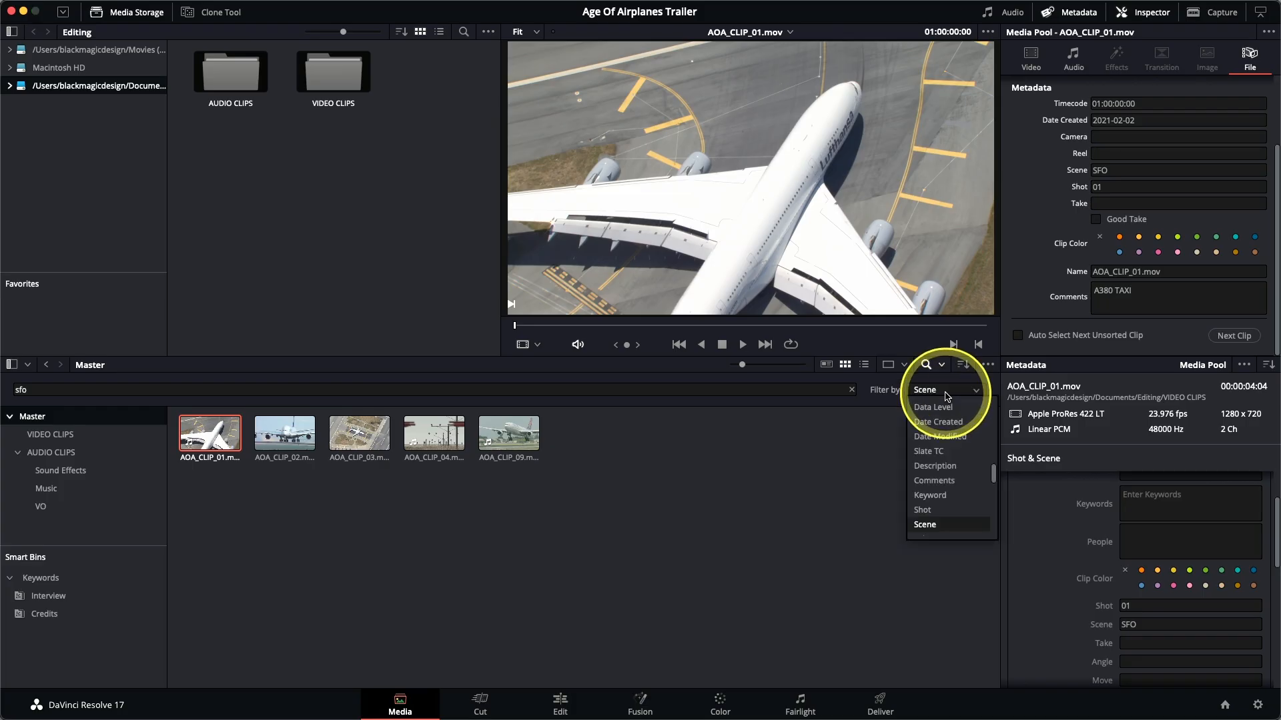
pyautogui.scroll(5, 947, 396)
pyautogui.scroll(-8, 947, 396)
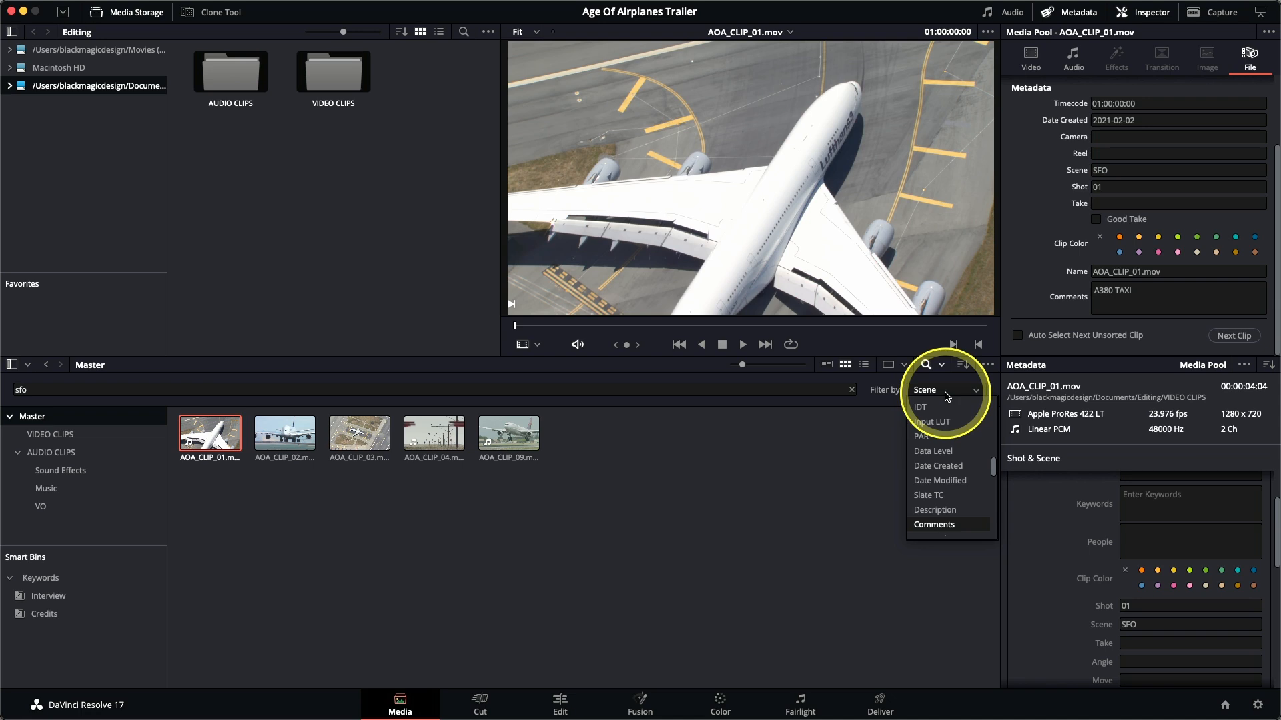
pyautogui.click(938, 524)
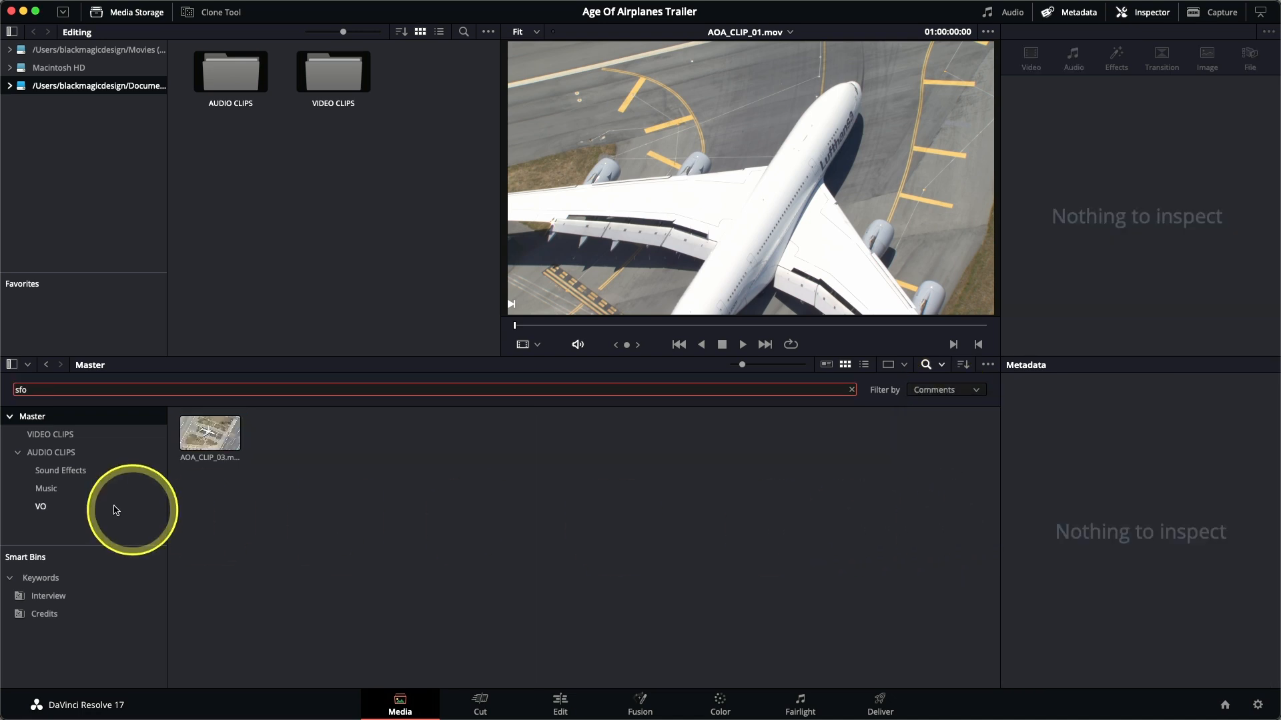
pyautogui.doubleClick(24, 389)
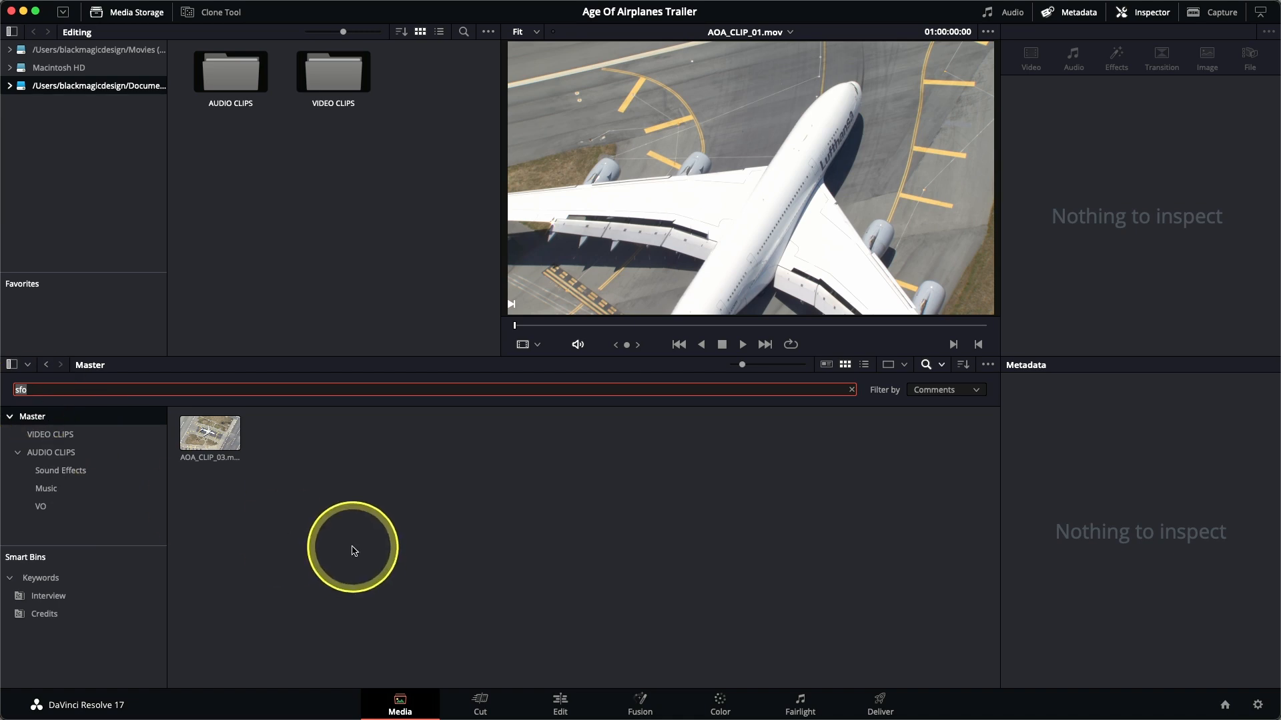
pyautogui.write('kenya')
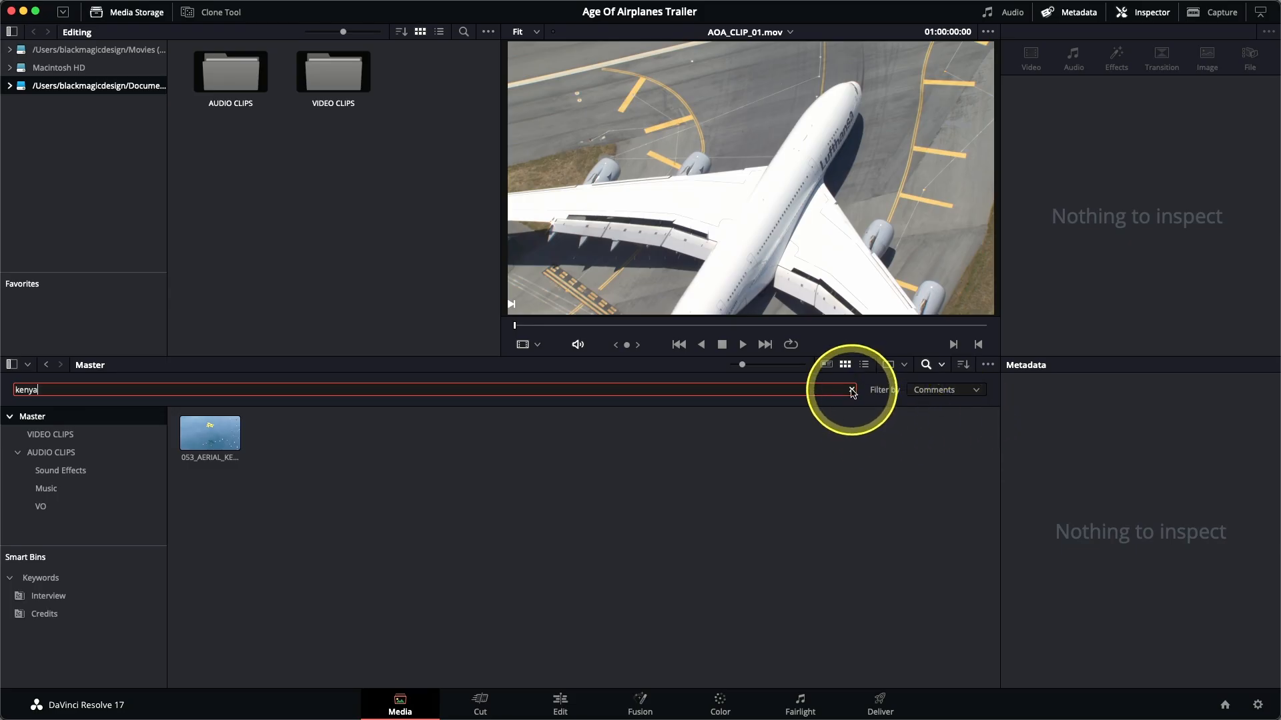
pyautogui.click(852, 390)
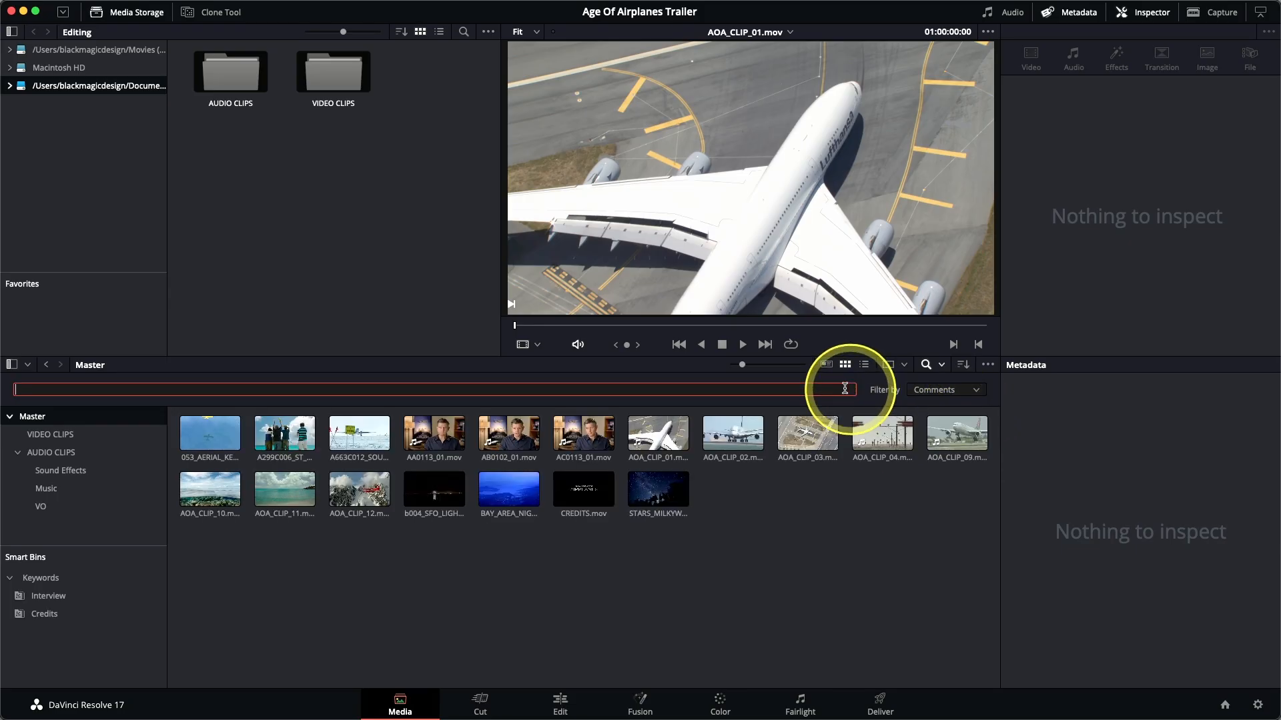
pyautogui.click(926, 367)
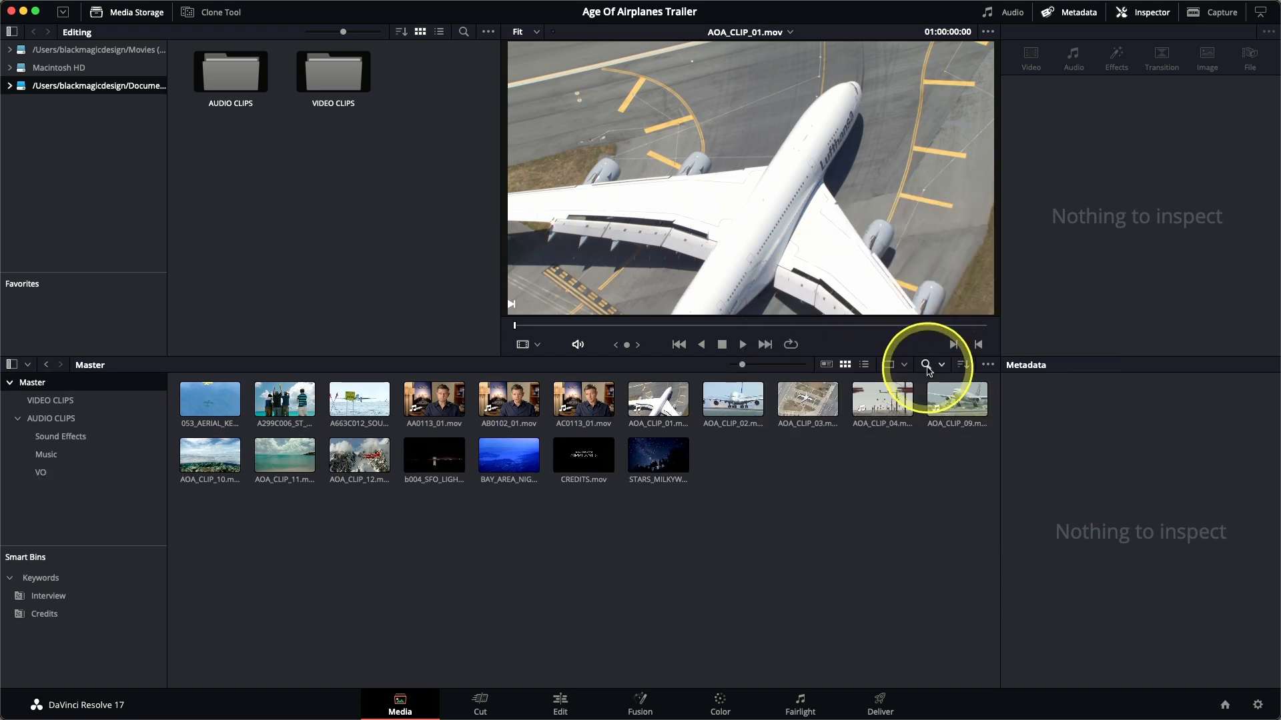
# - Enable automatic smart bins for scene metadata in the user editing preferences and save them
pyautogui.click(63, 5)
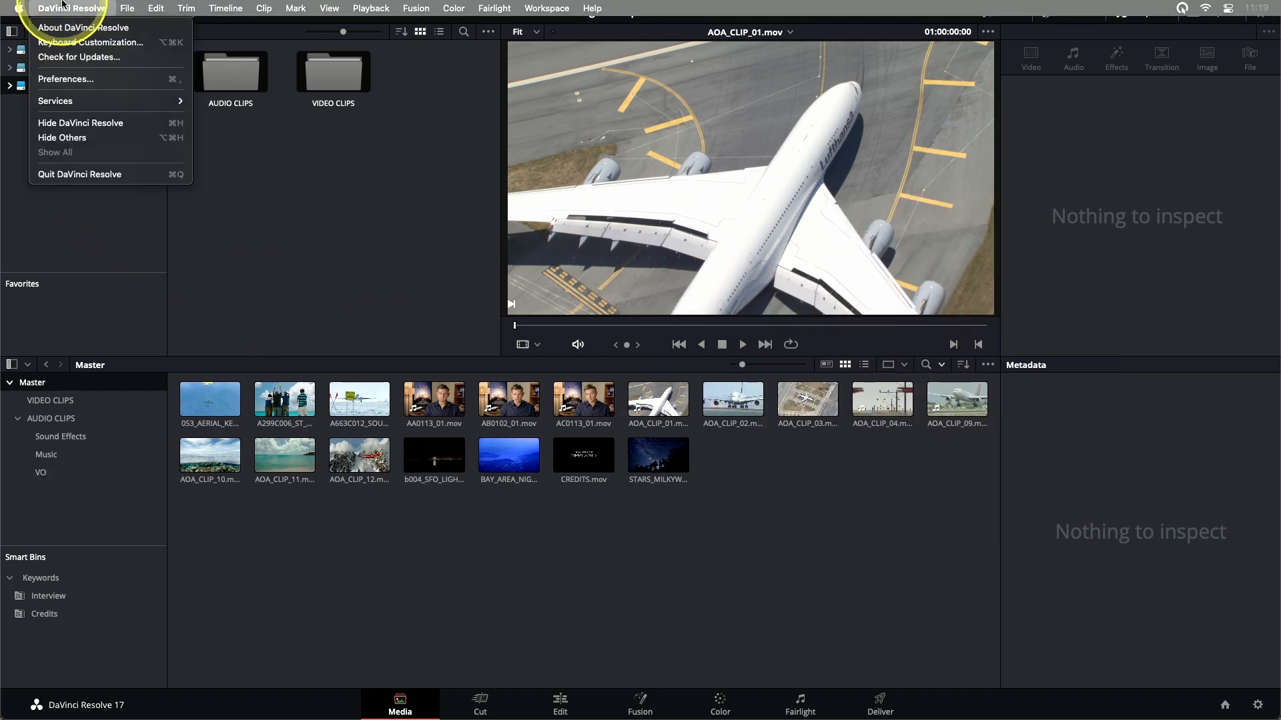
pyautogui.click(73, 81)
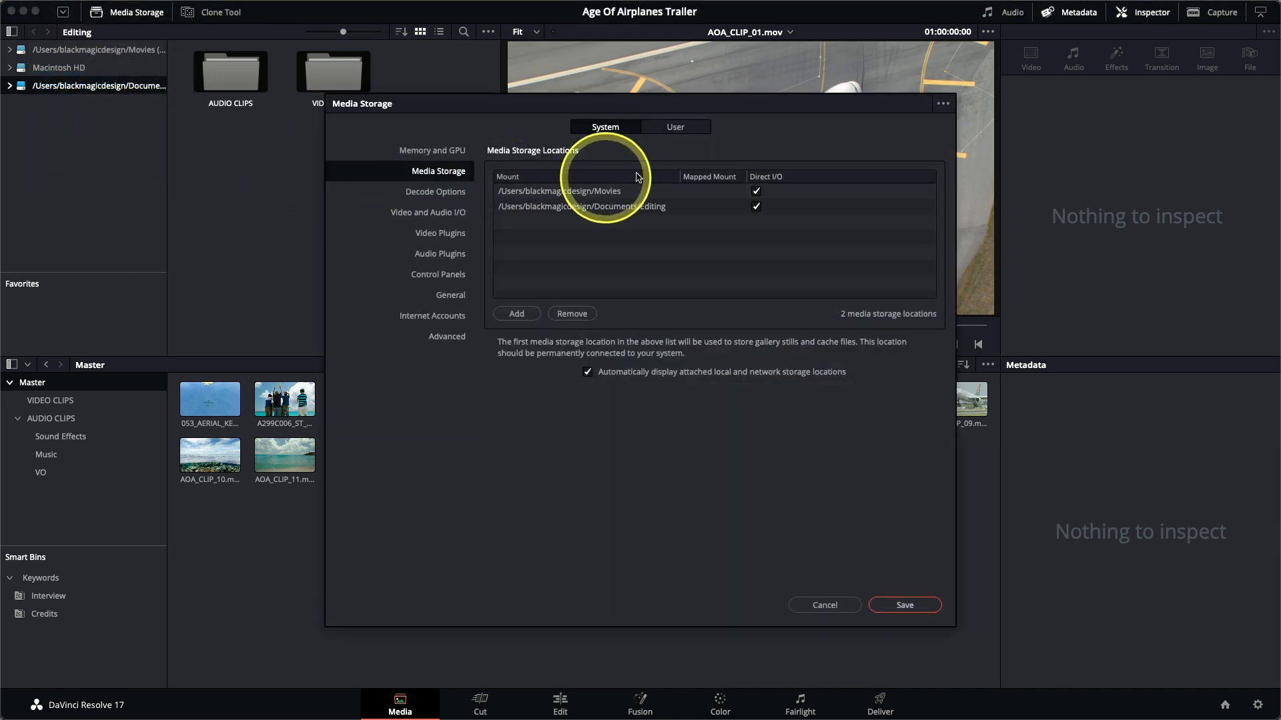
pyautogui.click(694, 128)
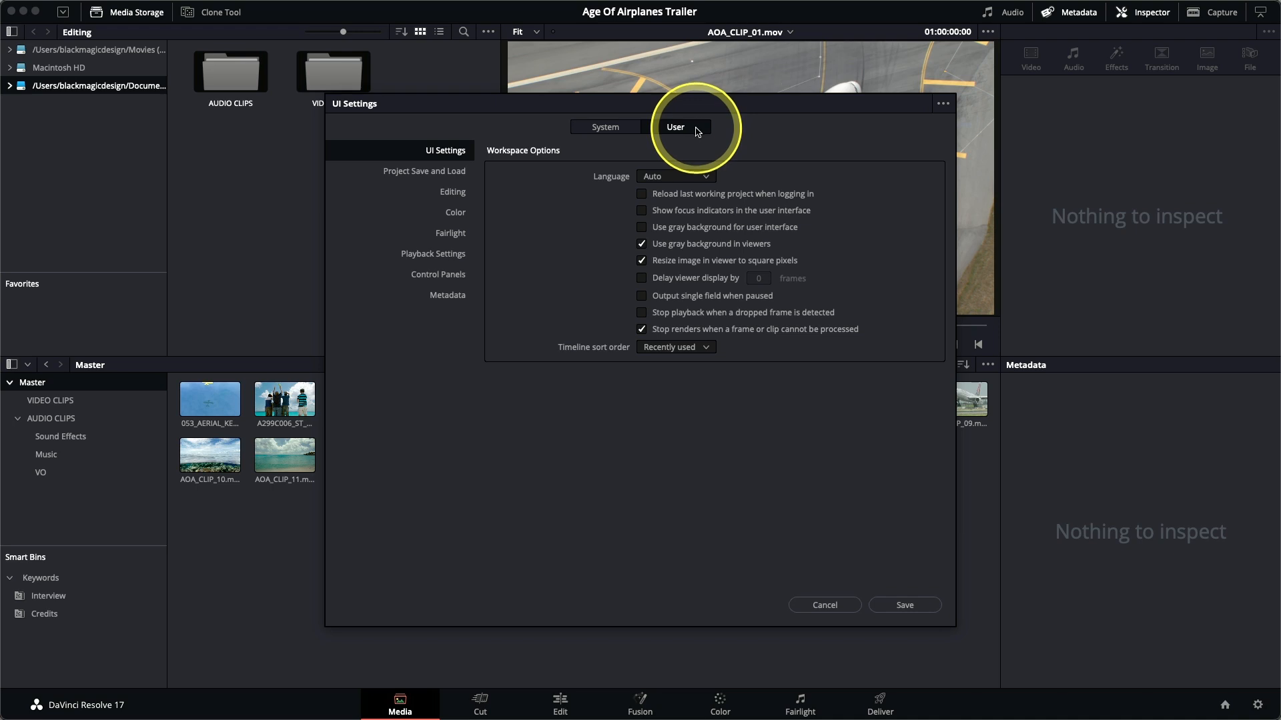
pyautogui.click(448, 194)
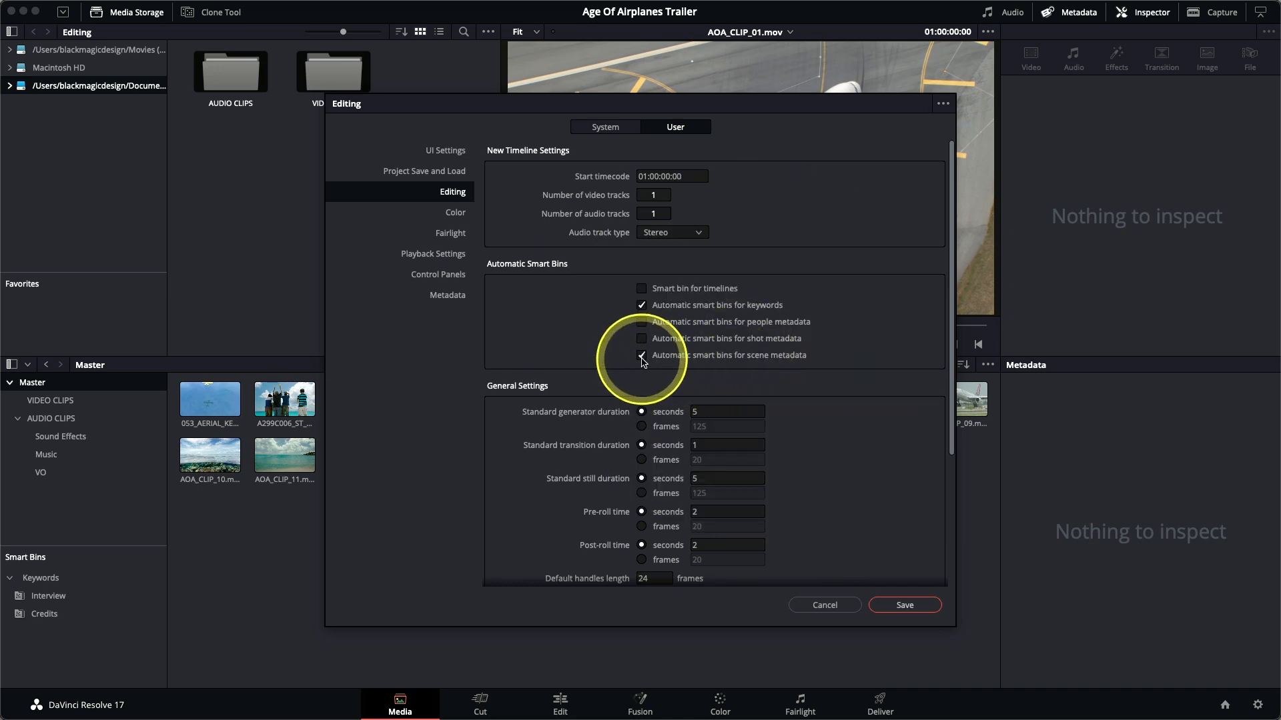
pyautogui.click(907, 605)
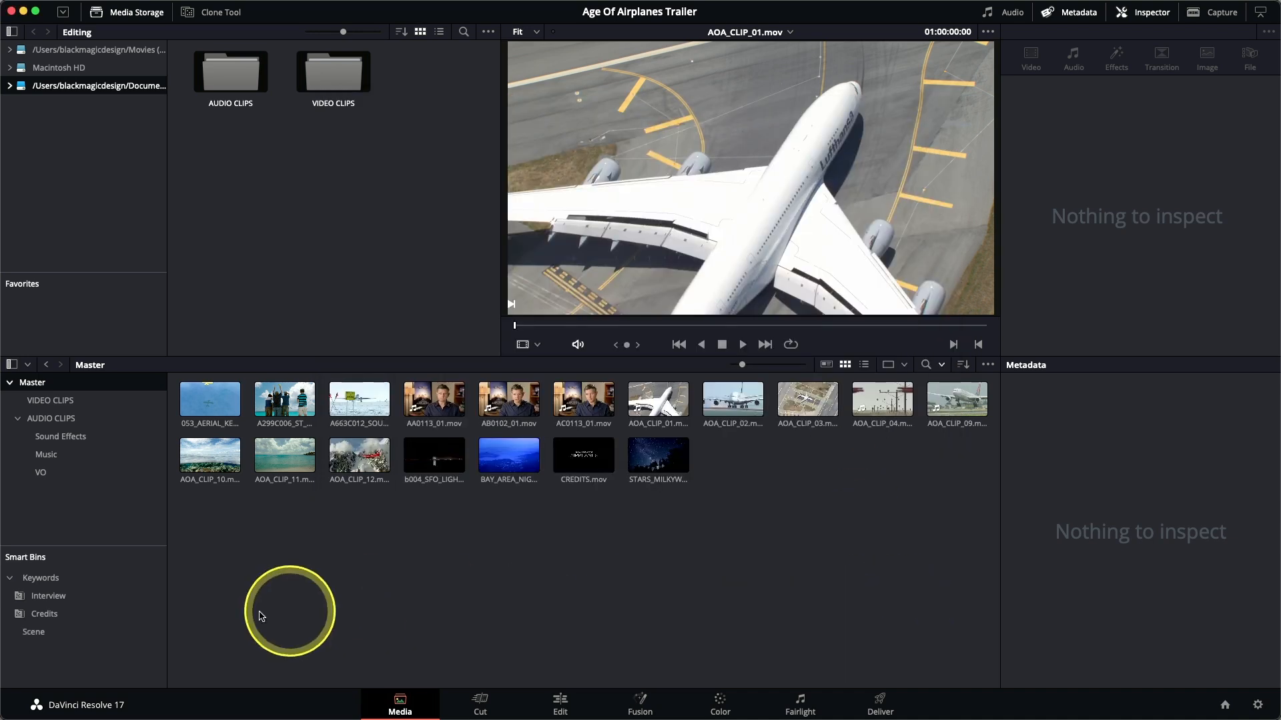
# - Expand the Scene smart bins, enlarge the Smart Bins area, and review the clips in the Flying, SFO and Timelapse bins
pyautogui.click(32, 633)
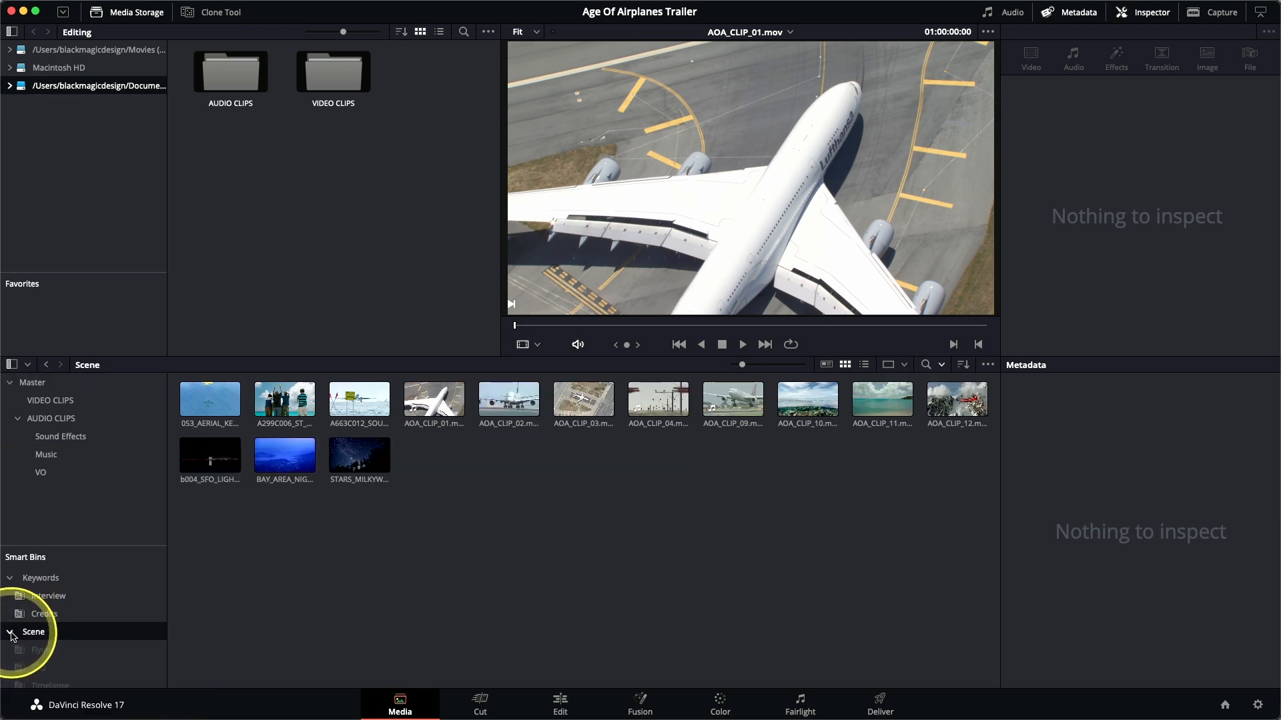
pyautogui.moveTo(88, 545); pyautogui.dragTo(94, 492)
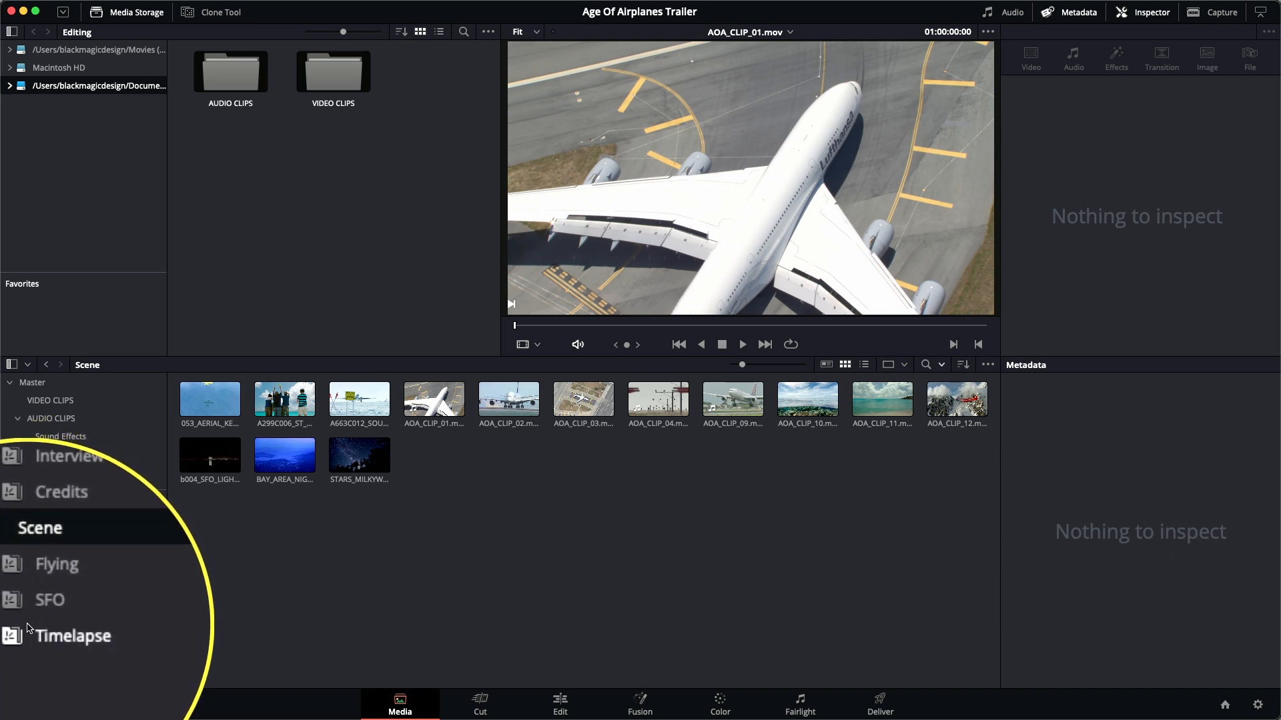
pyautogui.click(32, 597)
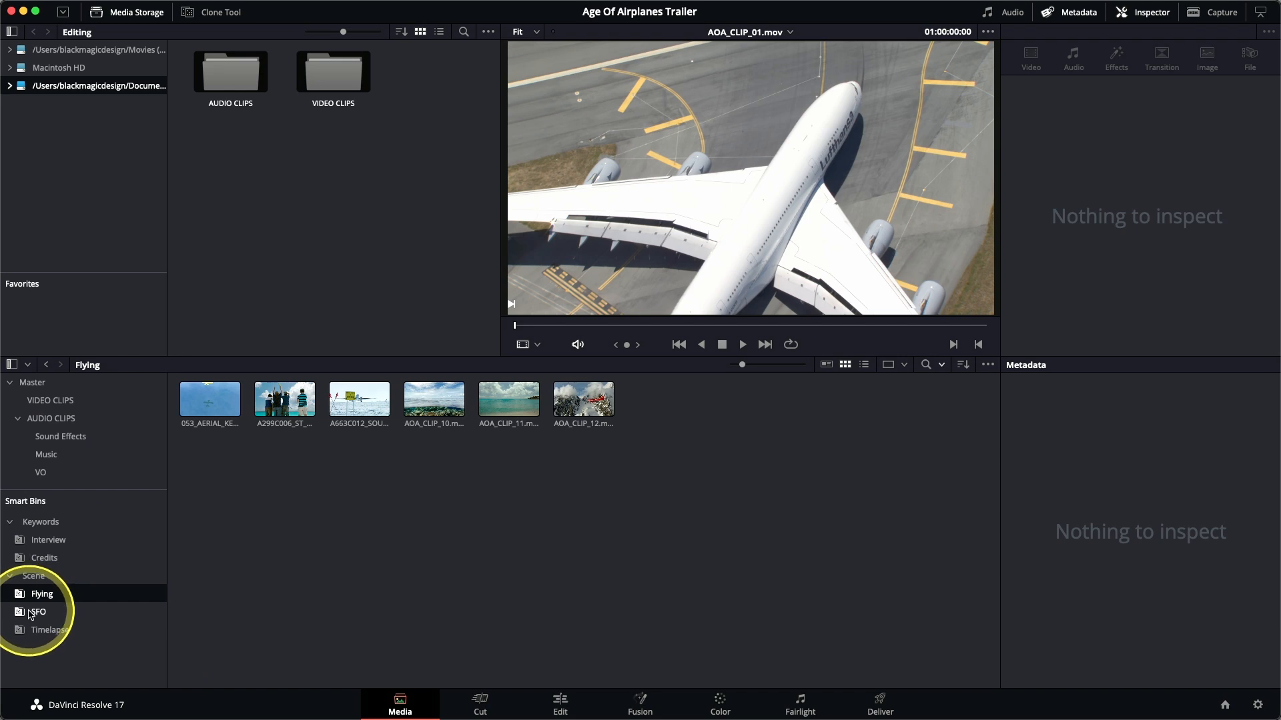
pyautogui.click(28, 617)
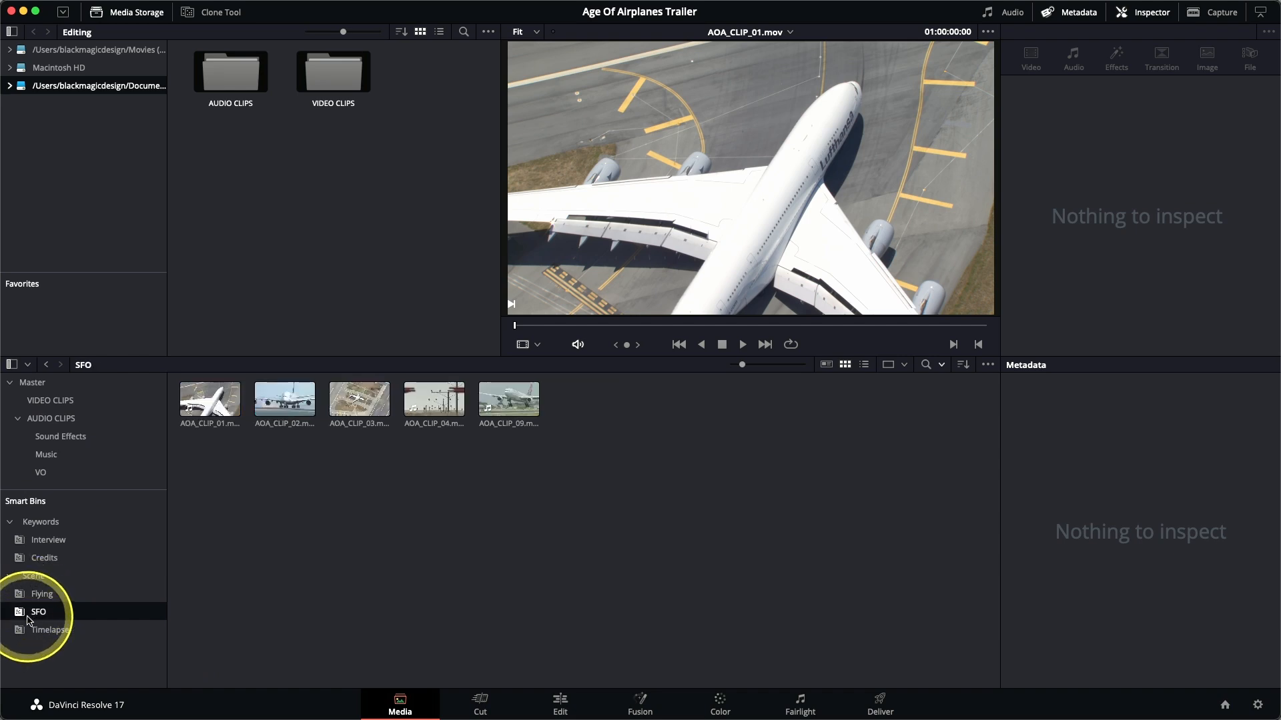
pyautogui.click(29, 632)
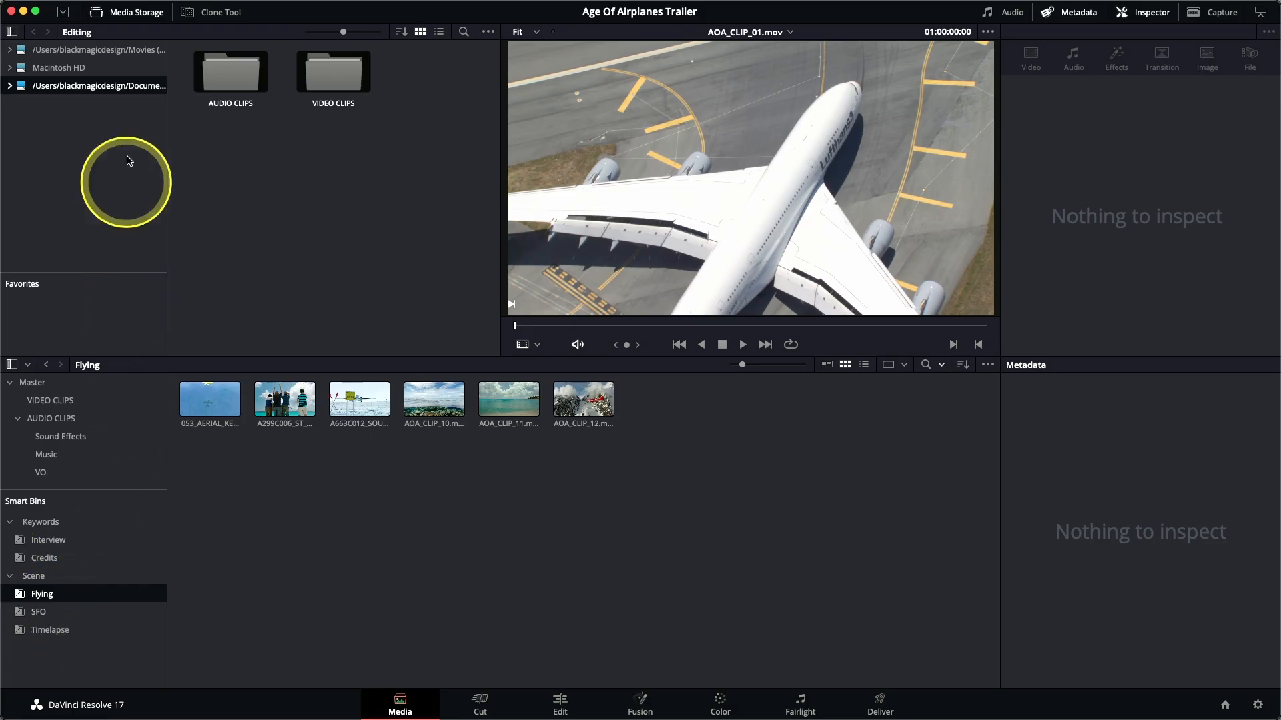
# - Start a new smart bin named B-Roll with a MediaPool Properties rule that Keywords does not contain Interview
pyautogui.click(126, 8)
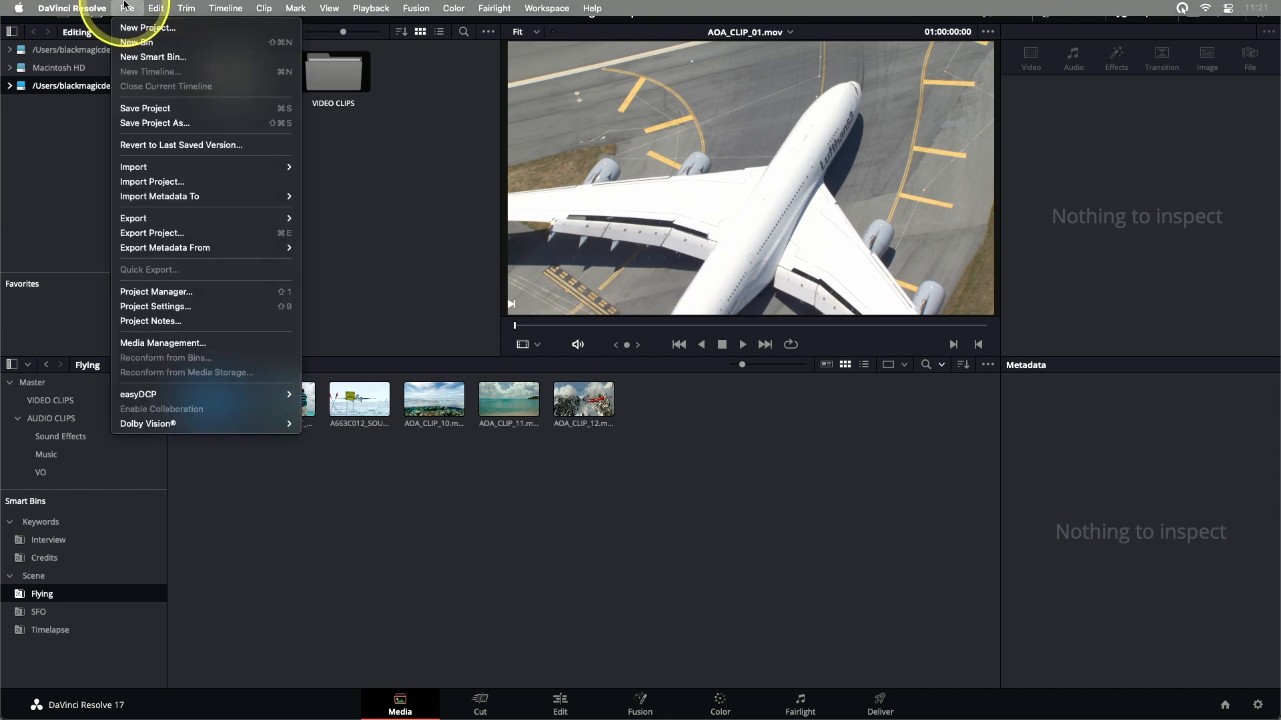
pyautogui.click(160, 56)
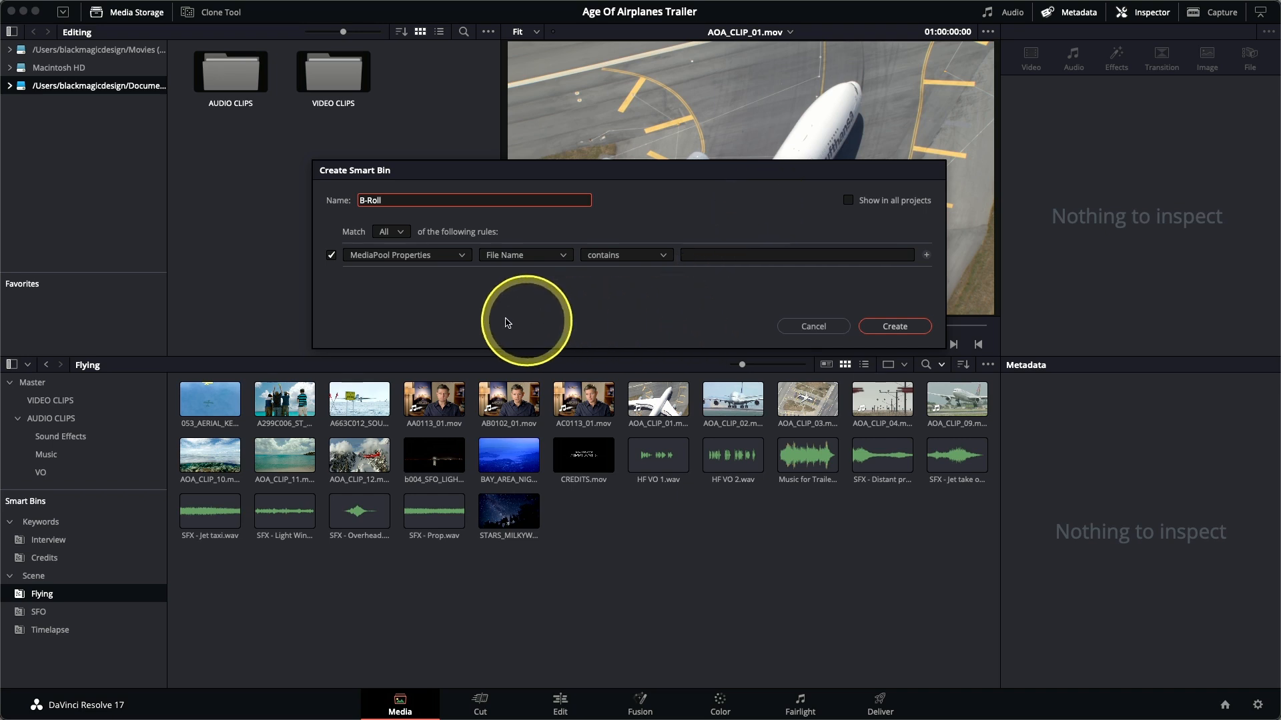
pyautogui.click(513, 257)
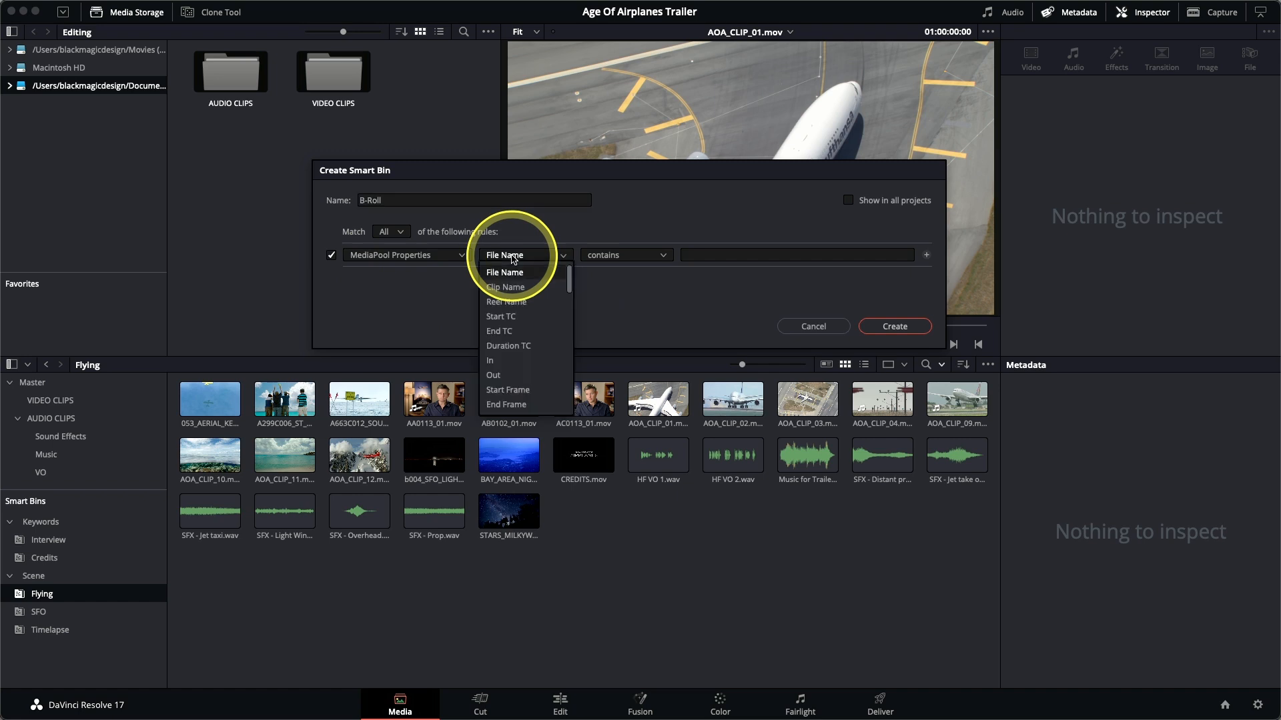
pyautogui.press('k')
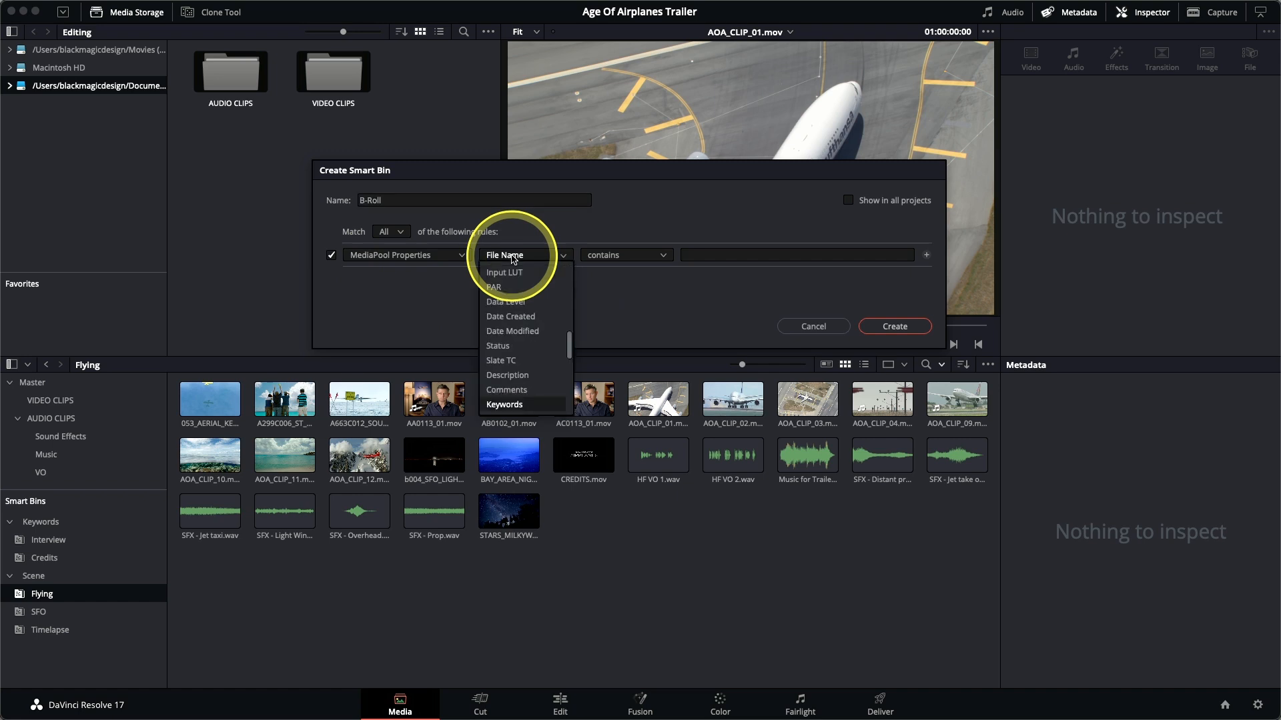
pyautogui.click(513, 403)
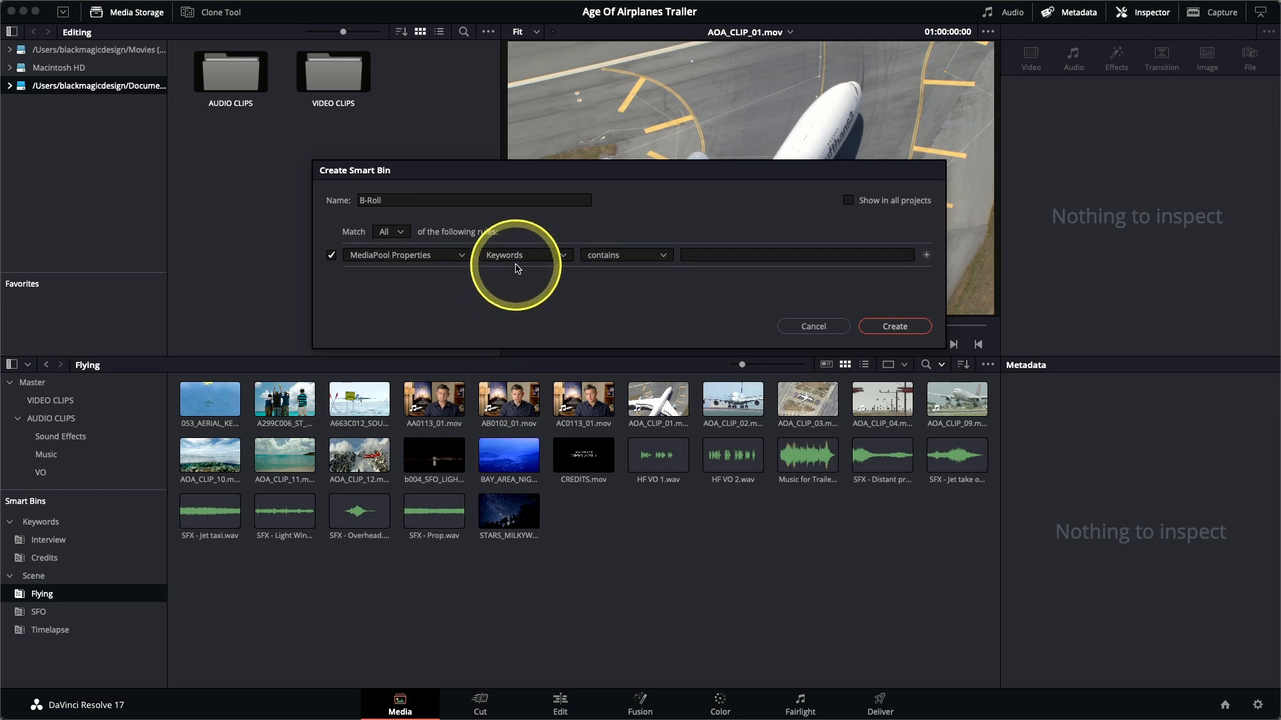
pyautogui.click(612, 260)
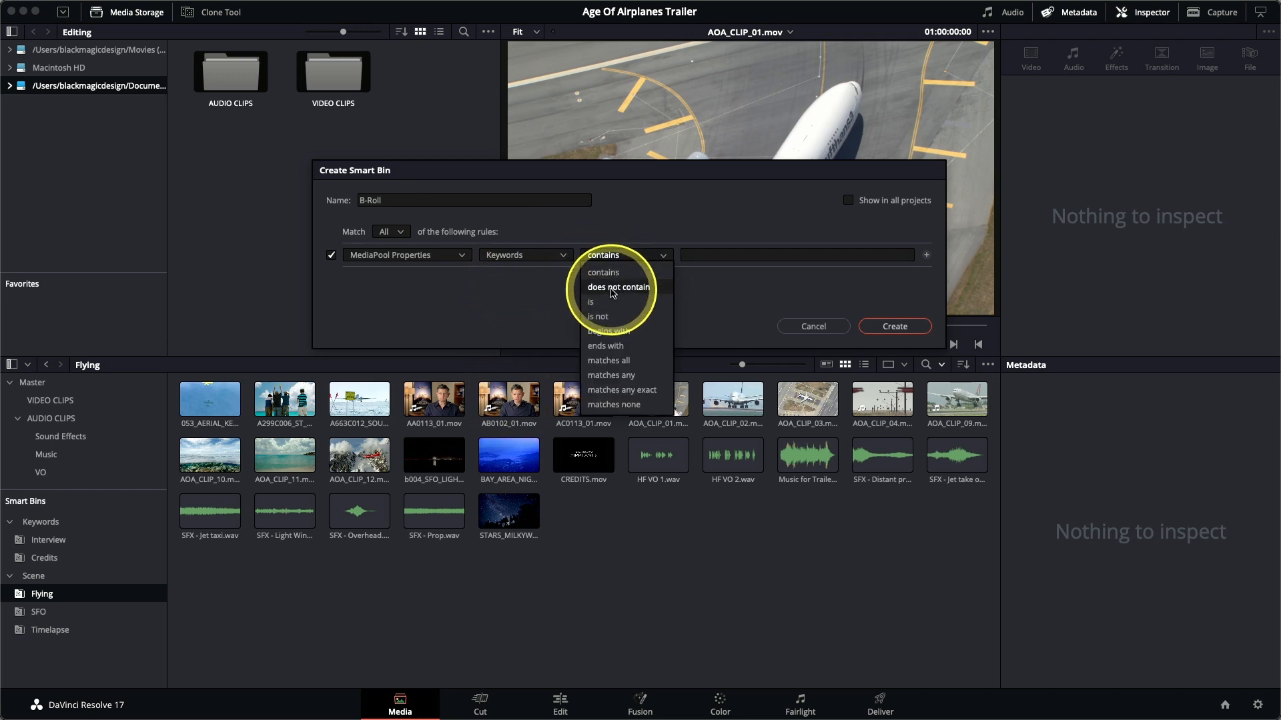
pyautogui.click(612, 288)
pyautogui.click(706, 254)
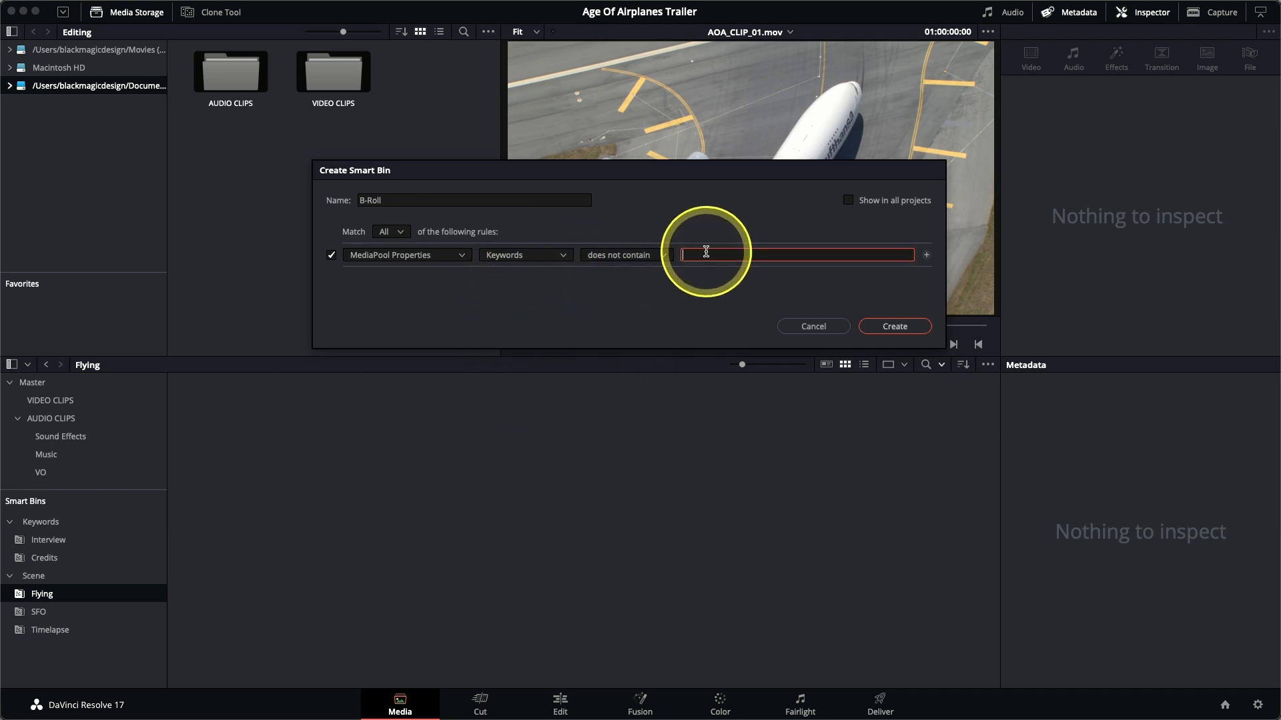
pyautogui.write('Interview')
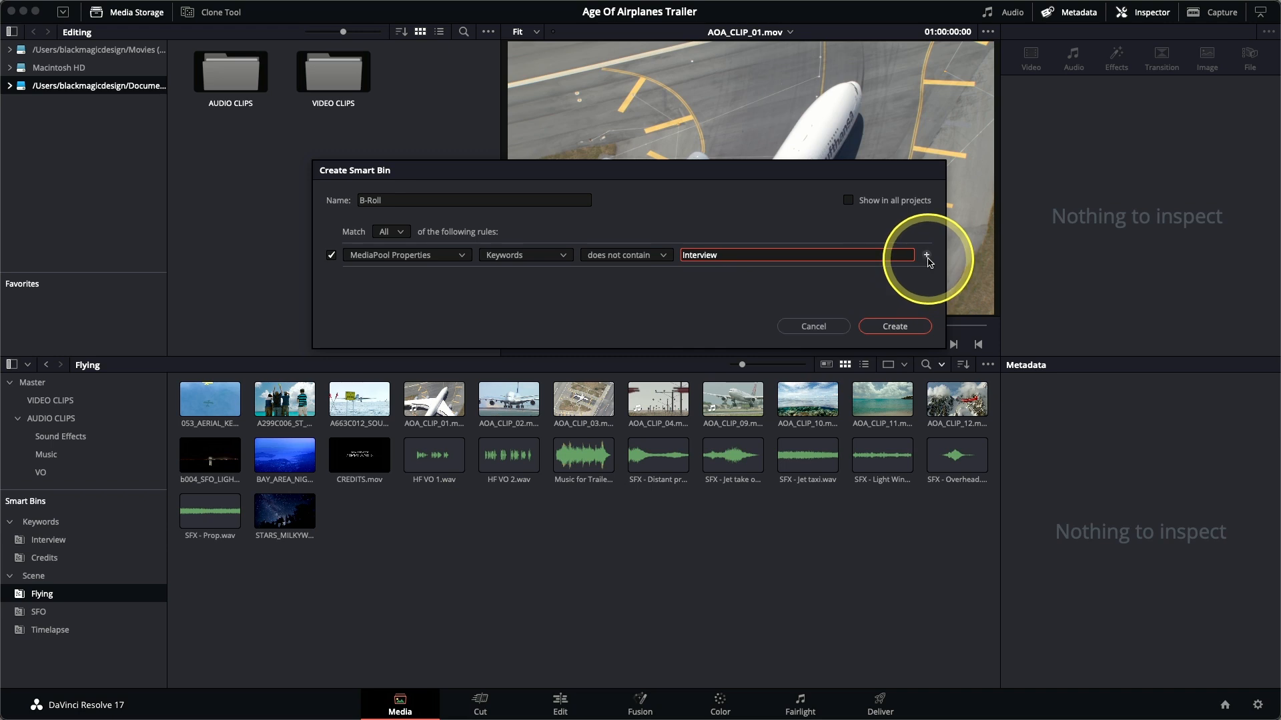
# - Add a second B-Roll smart bin rule that Keywords does not contain Credits
pyautogui.click(928, 257)
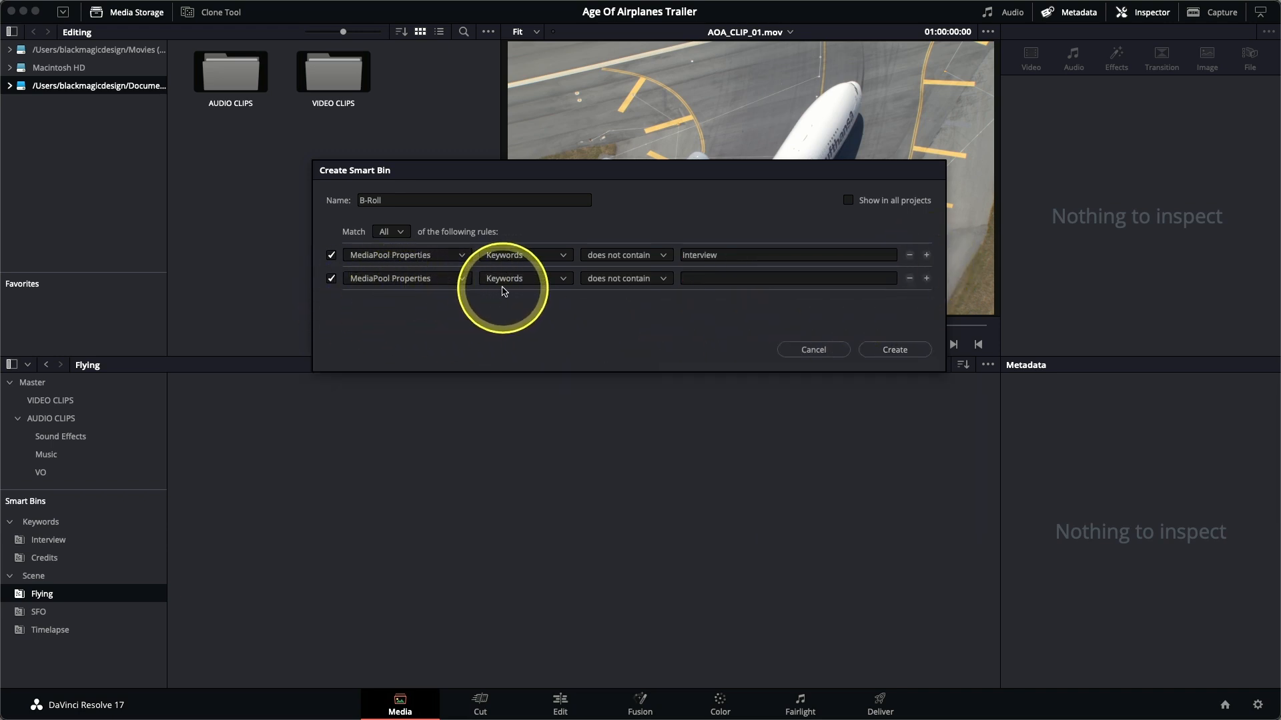
pyautogui.click(685, 280)
pyautogui.write('Credits')
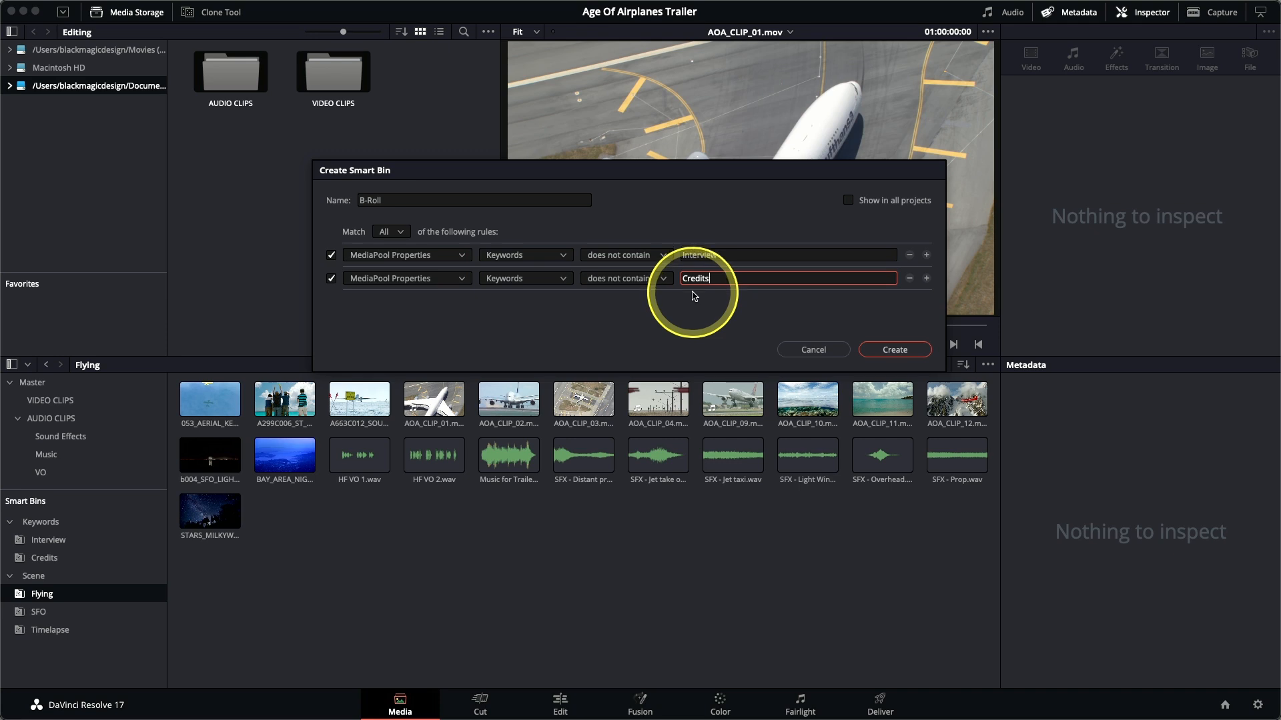
# - Add a nested rule group matching Any, with a rule that Clip Type is Video, and move the dialog clear of the clips
pyautogui.click(926, 280)
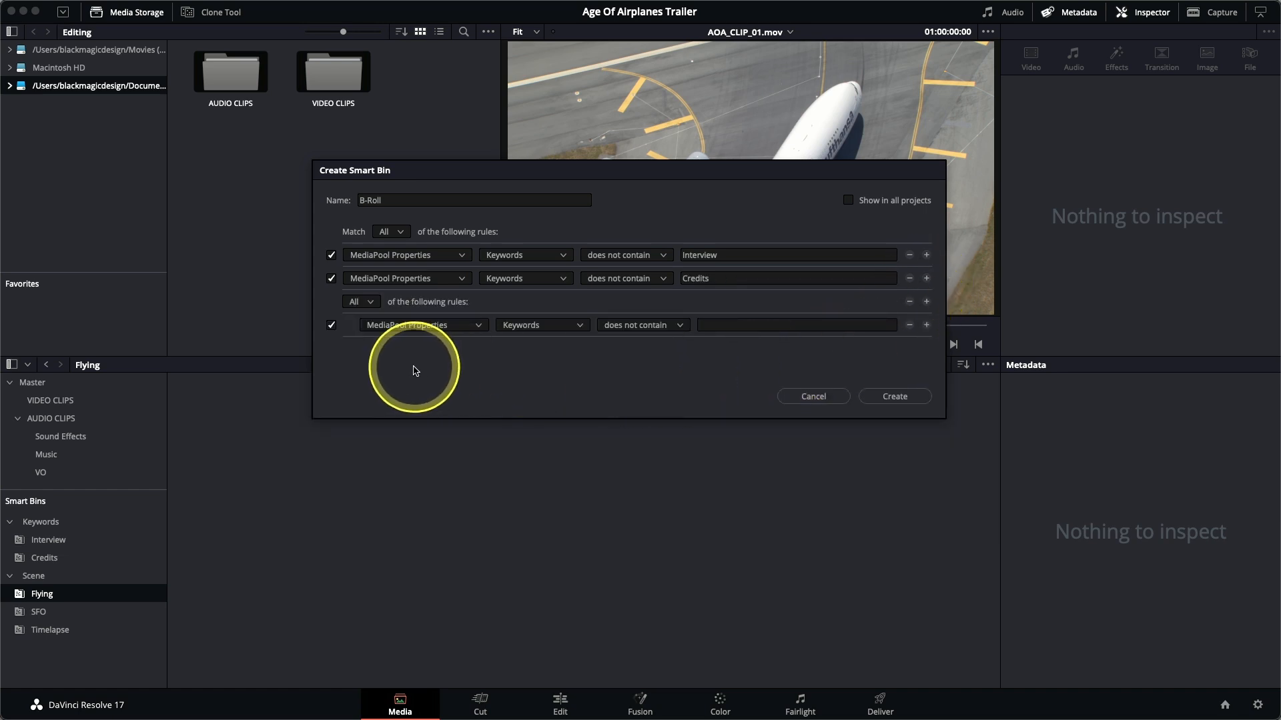
pyautogui.click(363, 301)
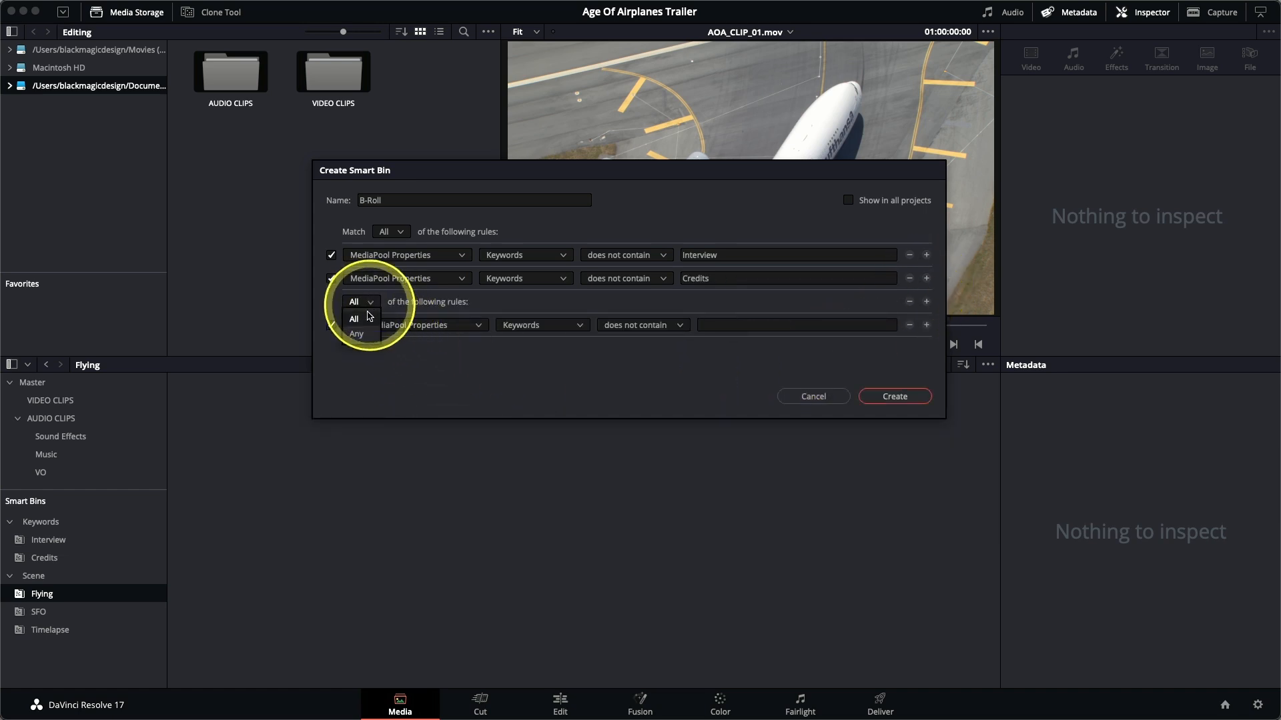
pyautogui.click(356, 334)
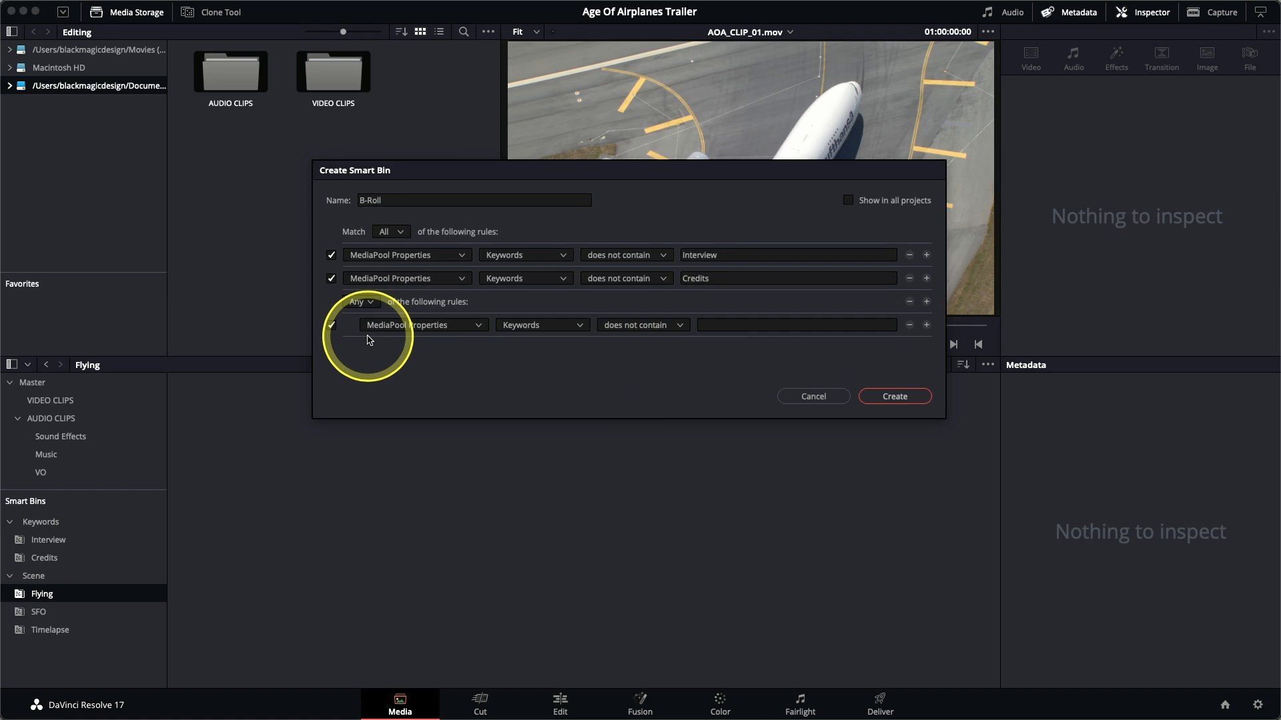
pyautogui.click(529, 327)
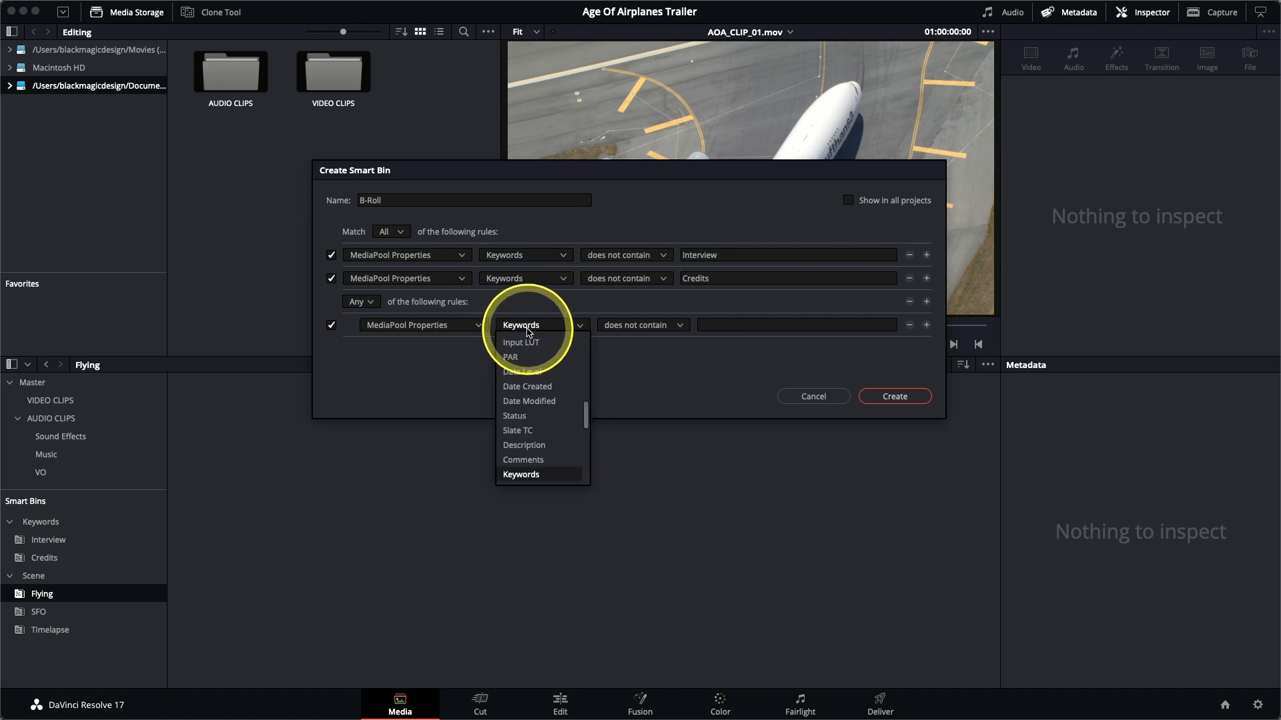
pyautogui.scroll(5, 529, 332)
pyautogui.scroll(-1, 529, 331)
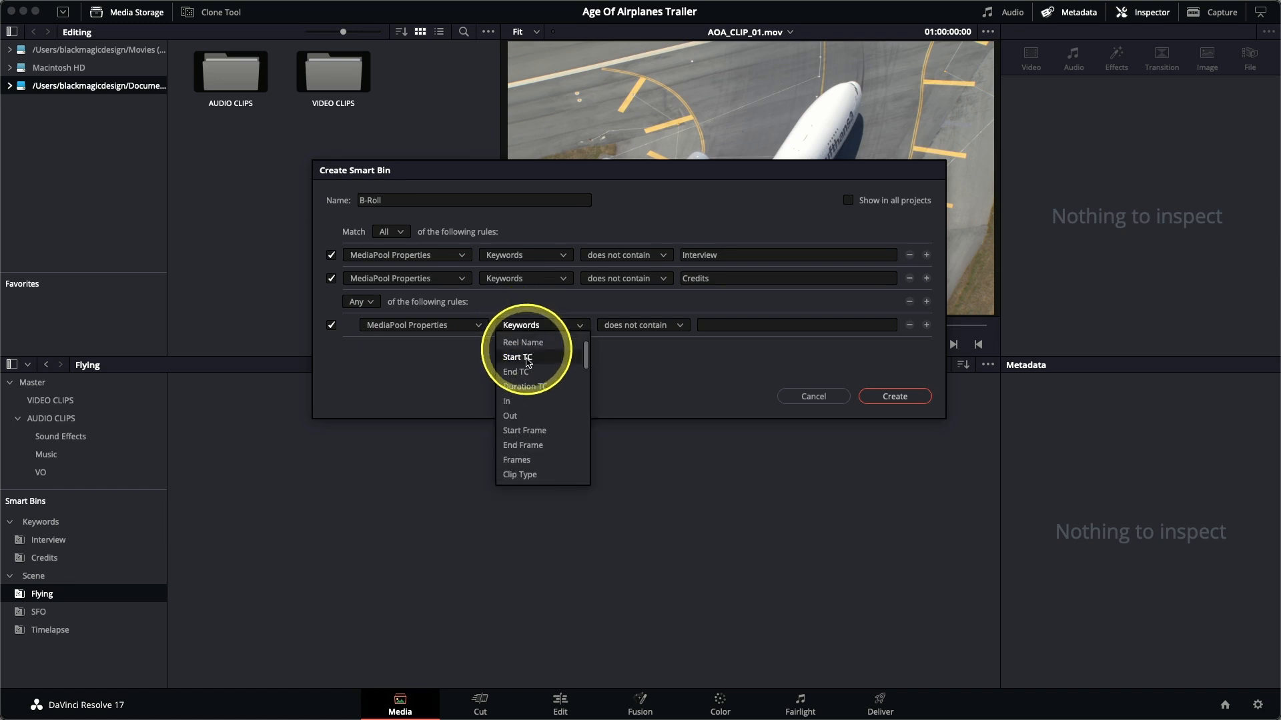
pyautogui.click(526, 474)
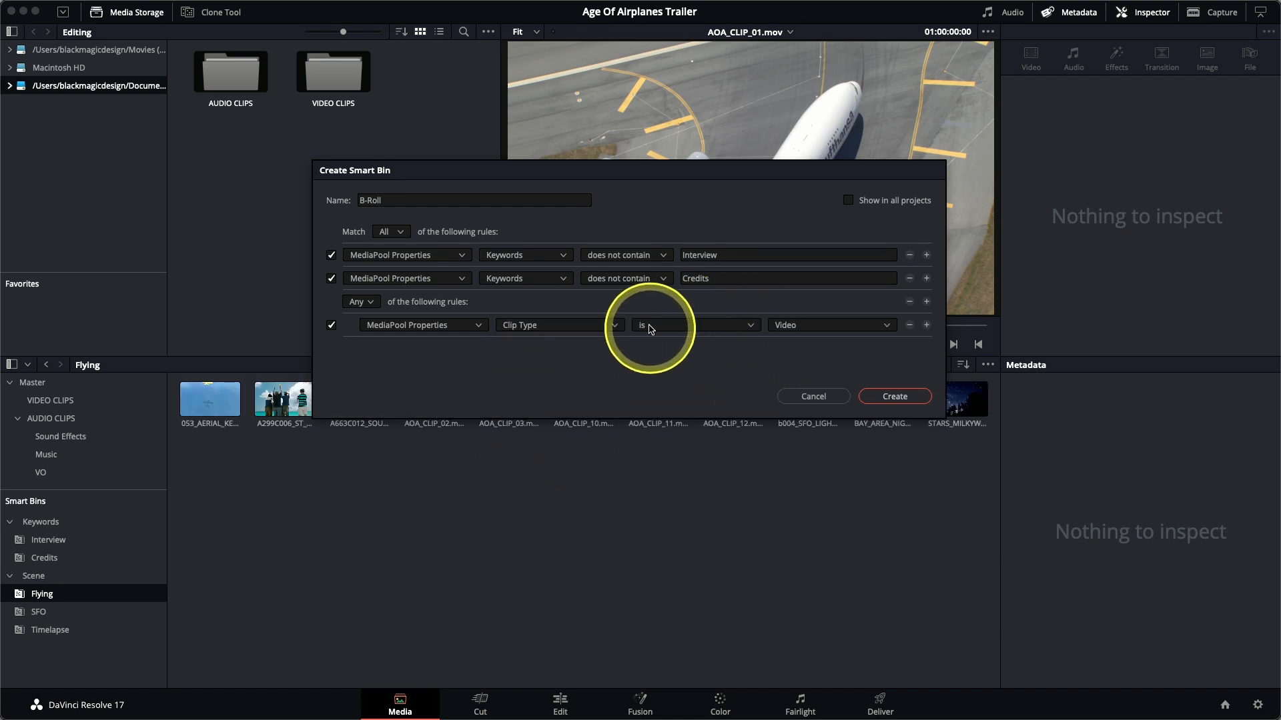
pyautogui.moveTo(663, 172); pyautogui.dragTo(657, 107)
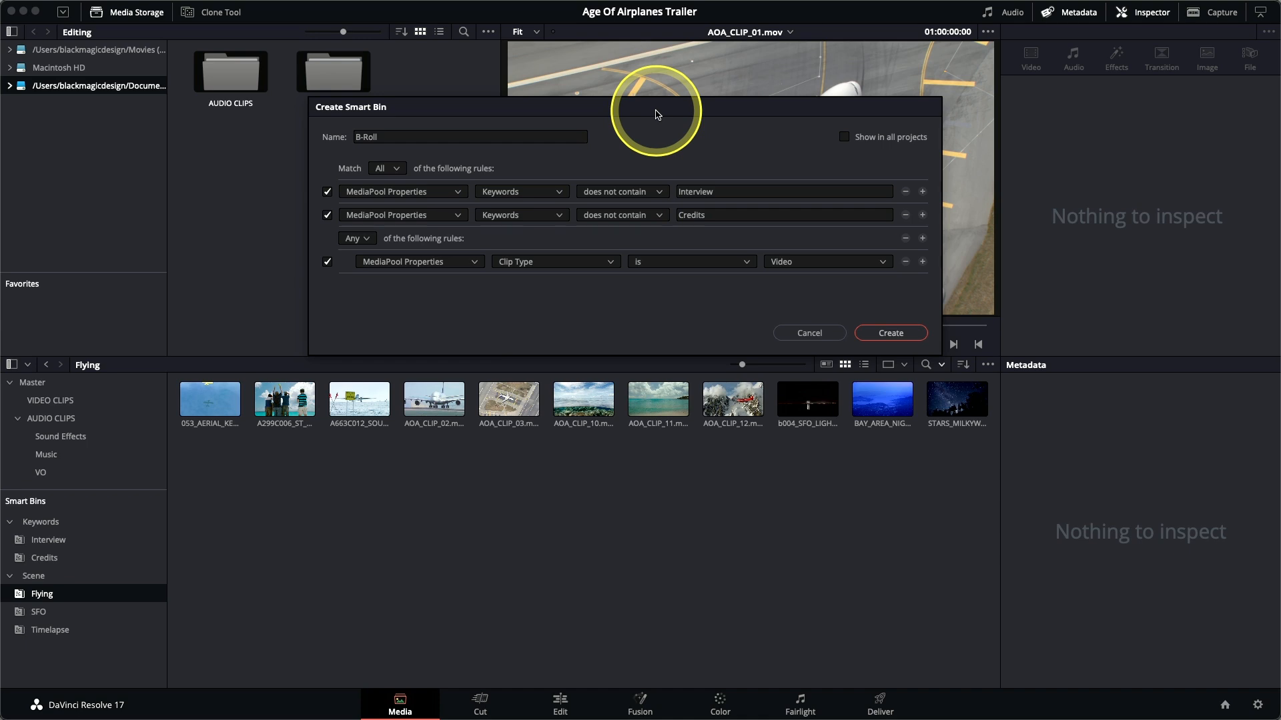
# - Add a rule to the nested Any group that Clip Type is Video + Audio, and create the B-Roll smart bin
pyautogui.click(923, 264)
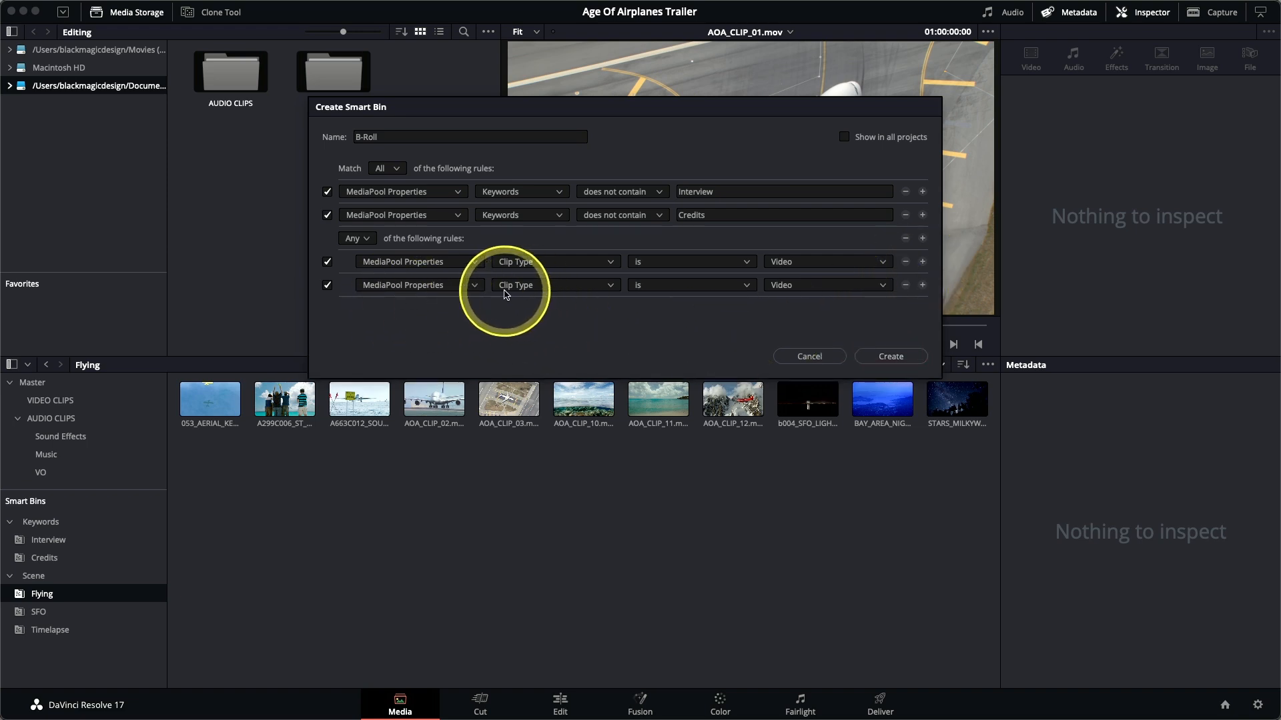
pyautogui.click(787, 287)
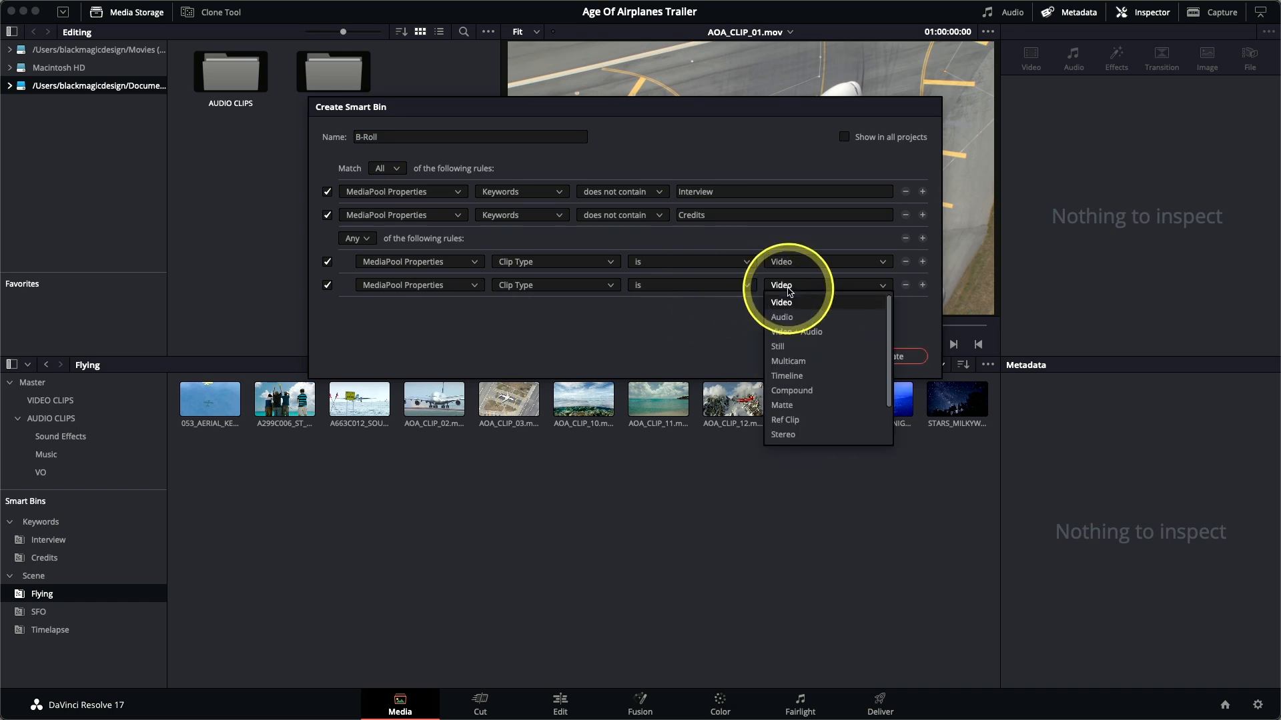
pyautogui.click(819, 337)
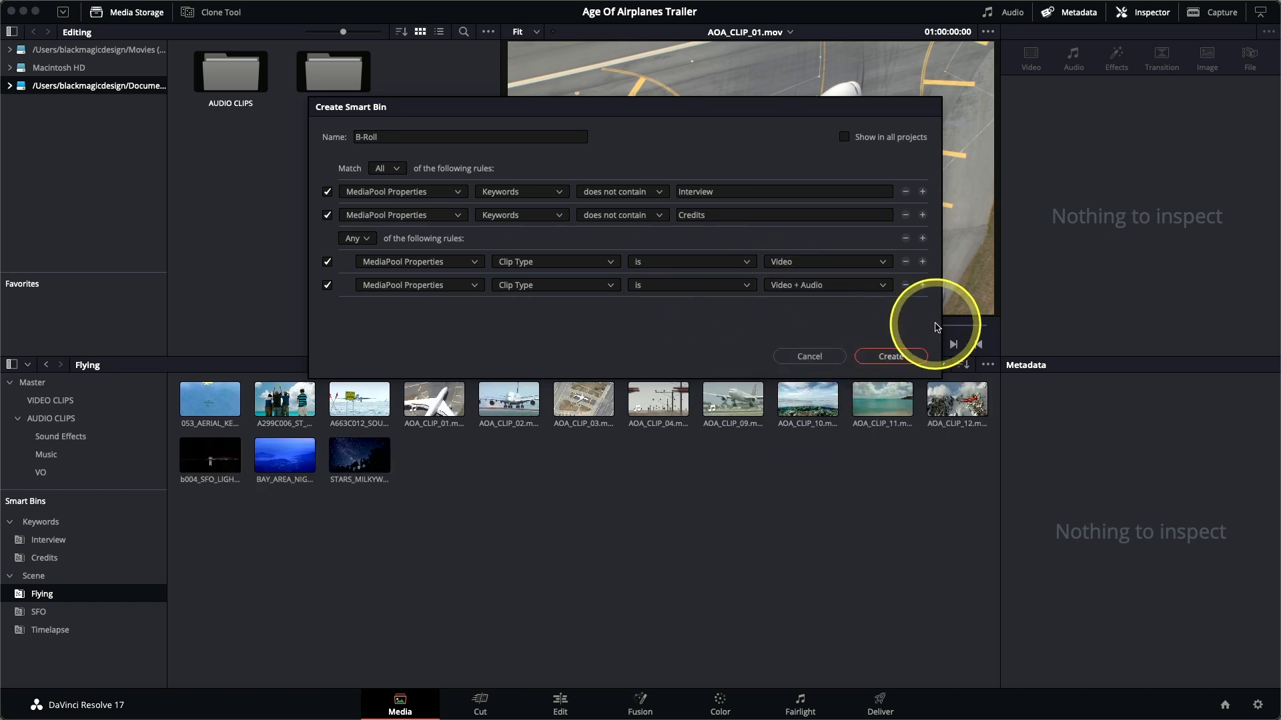
pyautogui.click(911, 357)
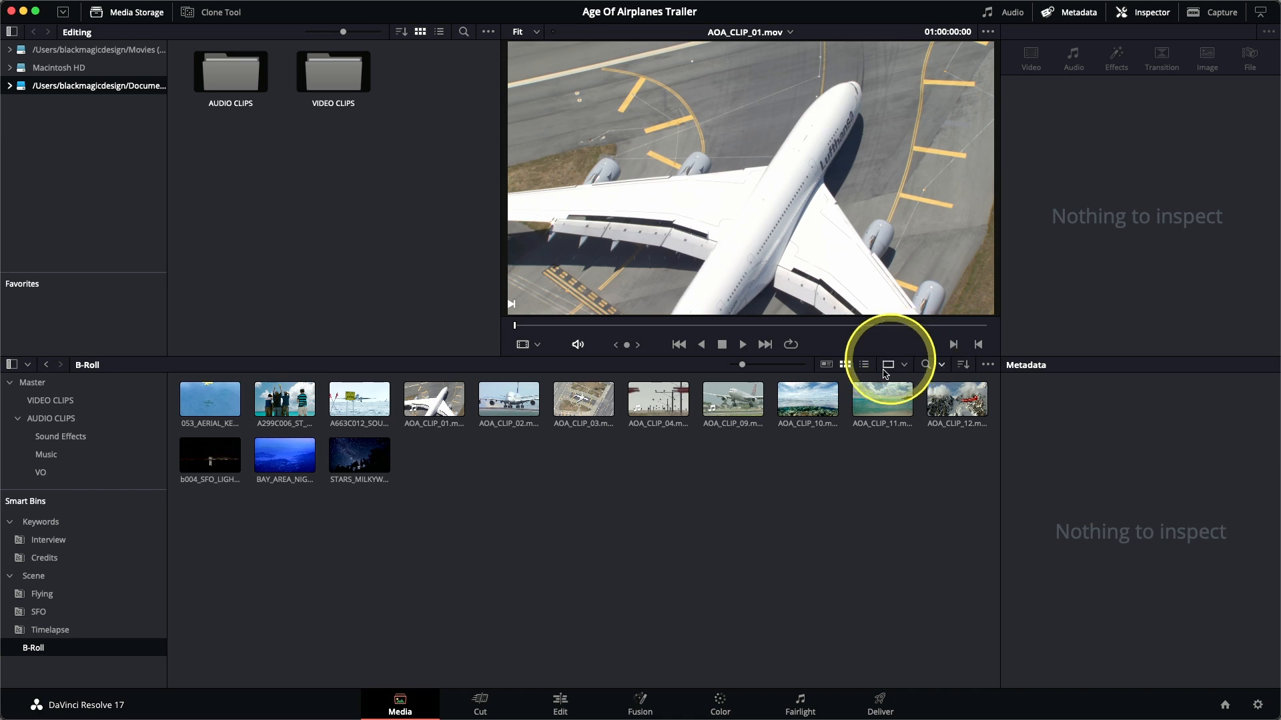
pyautogui.doubleClick(17, 651)
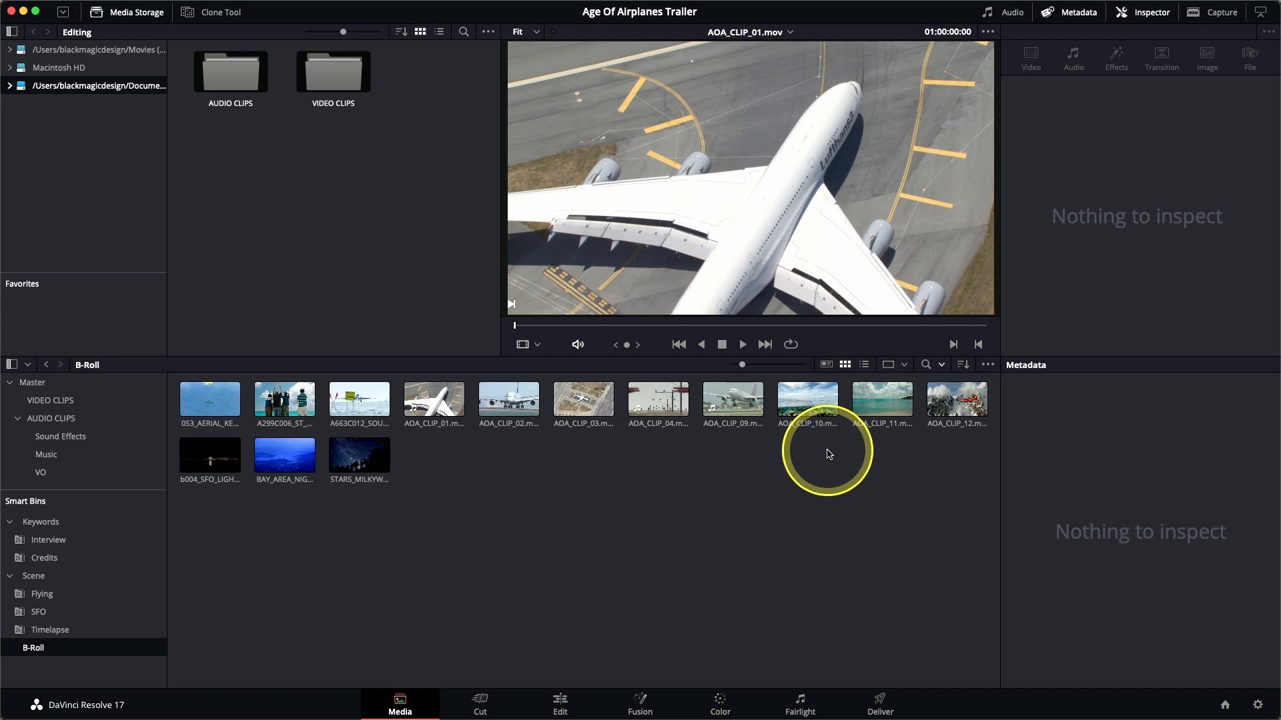
# - Select all the B-Roll clips and open the naming options in their Clip Attributes
pyautogui.moveTo(952, 541); pyautogui.dragTo(218, 371)
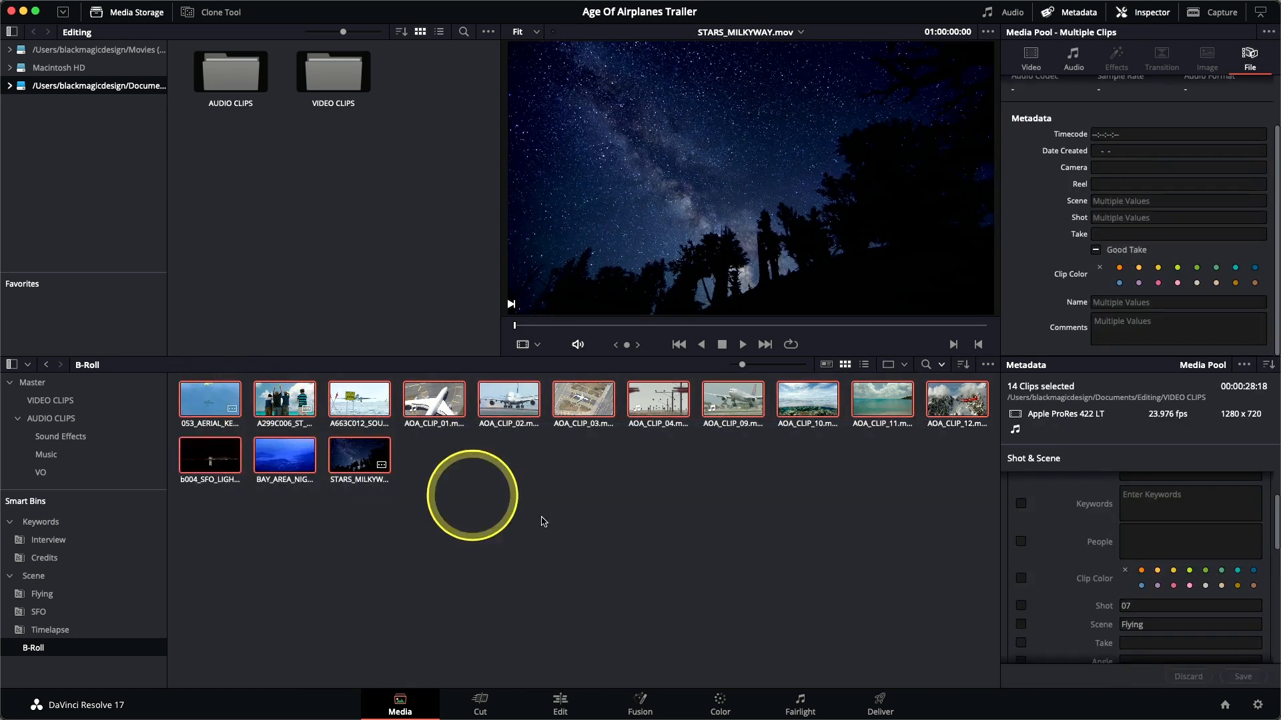
pyautogui.rightClick(501, 399)
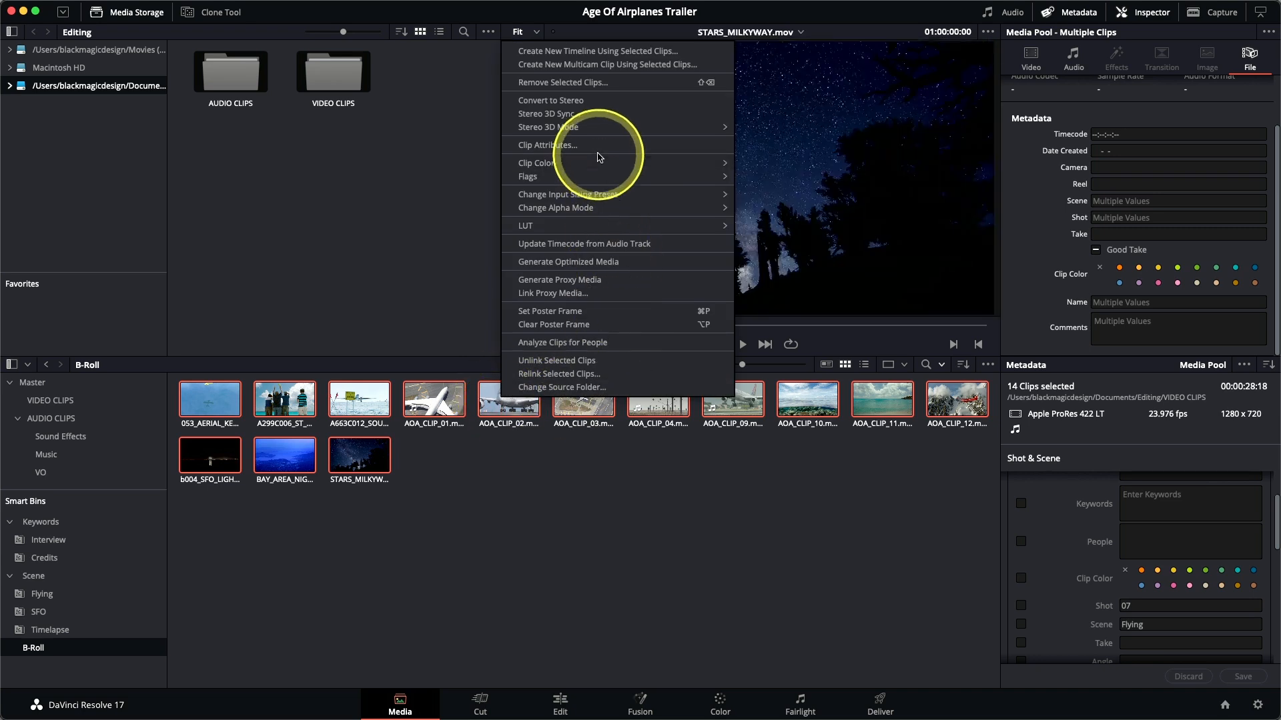
pyautogui.click(548, 146)
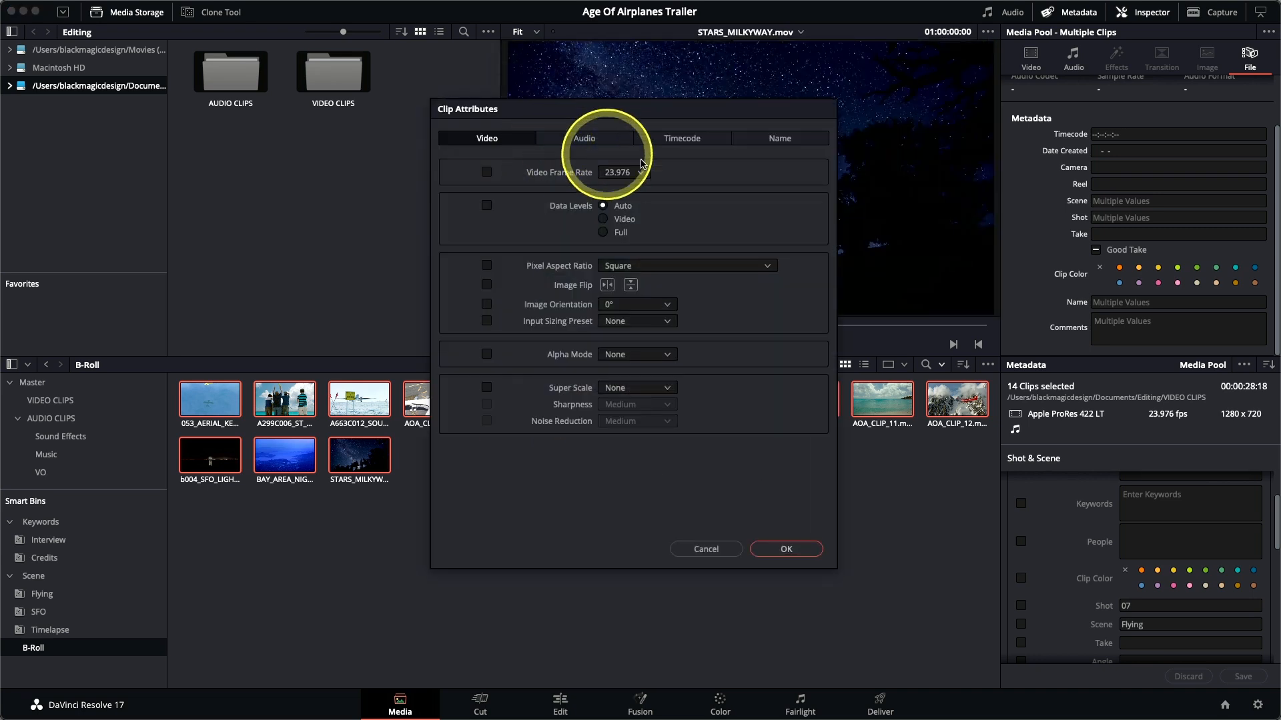
pyautogui.click(788, 141)
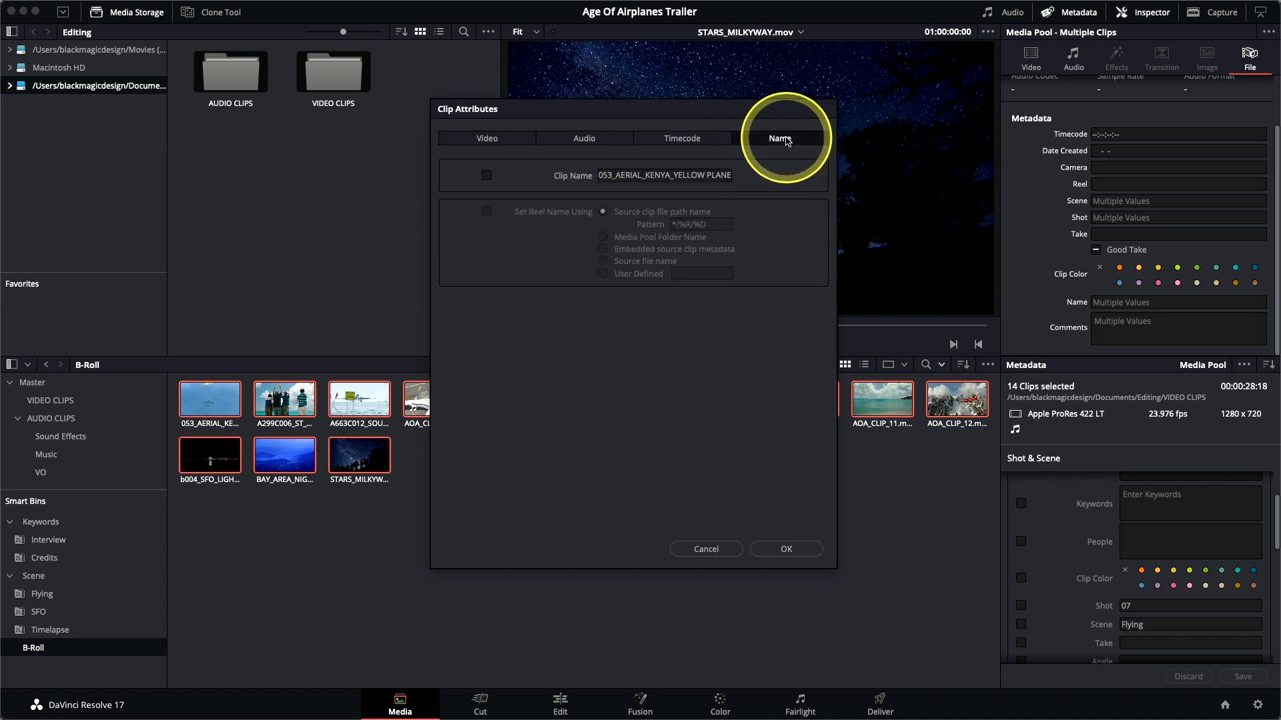
# - Rename the B-Roll clips with AOA_ followed by the Shot and Comments metadata variables separated by an underscore, and slightly enlarge the thumbnails
pyautogui.moveTo(599, 175); pyautogui.dragTo(757, 174)
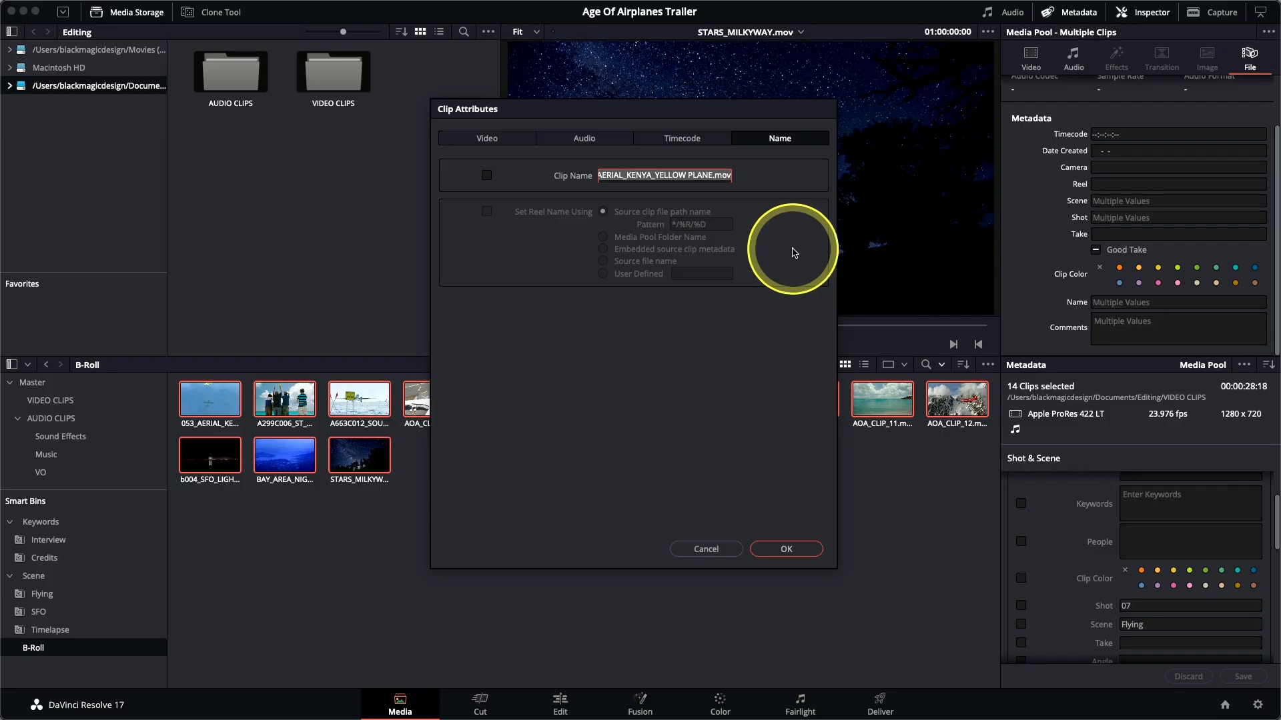
pyautogui.write('AOA_')
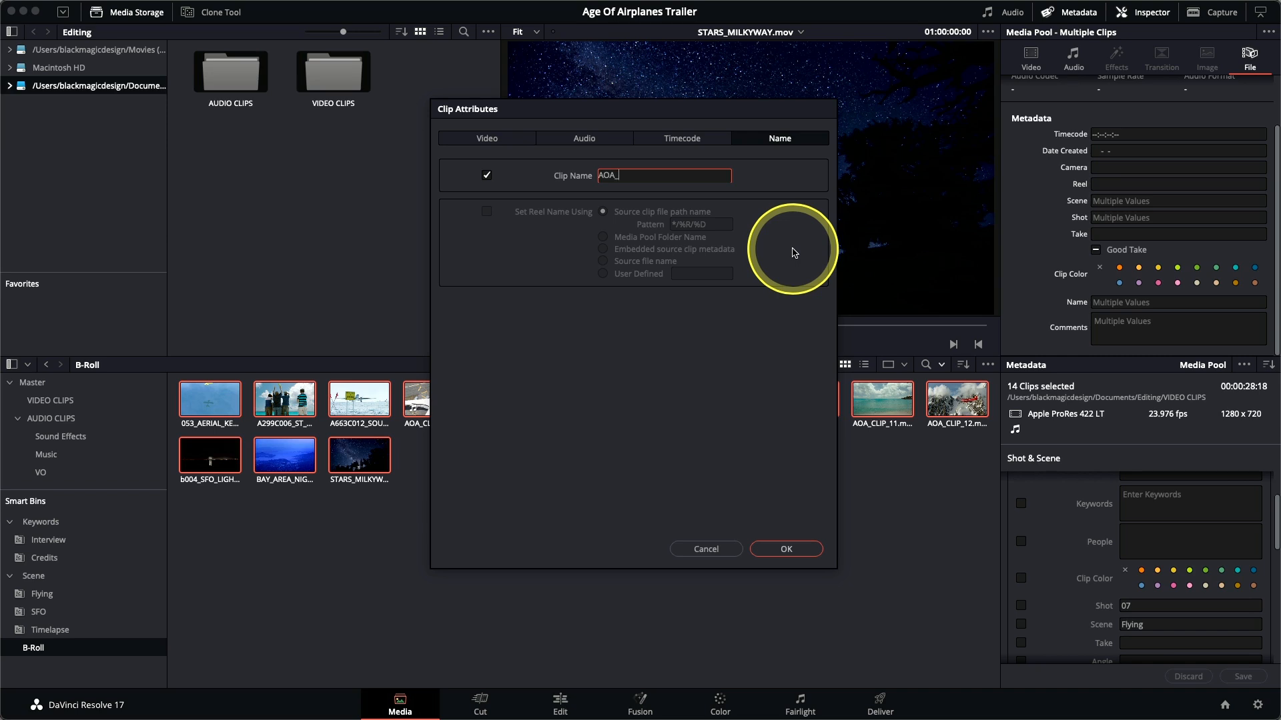
pyautogui.write('%')
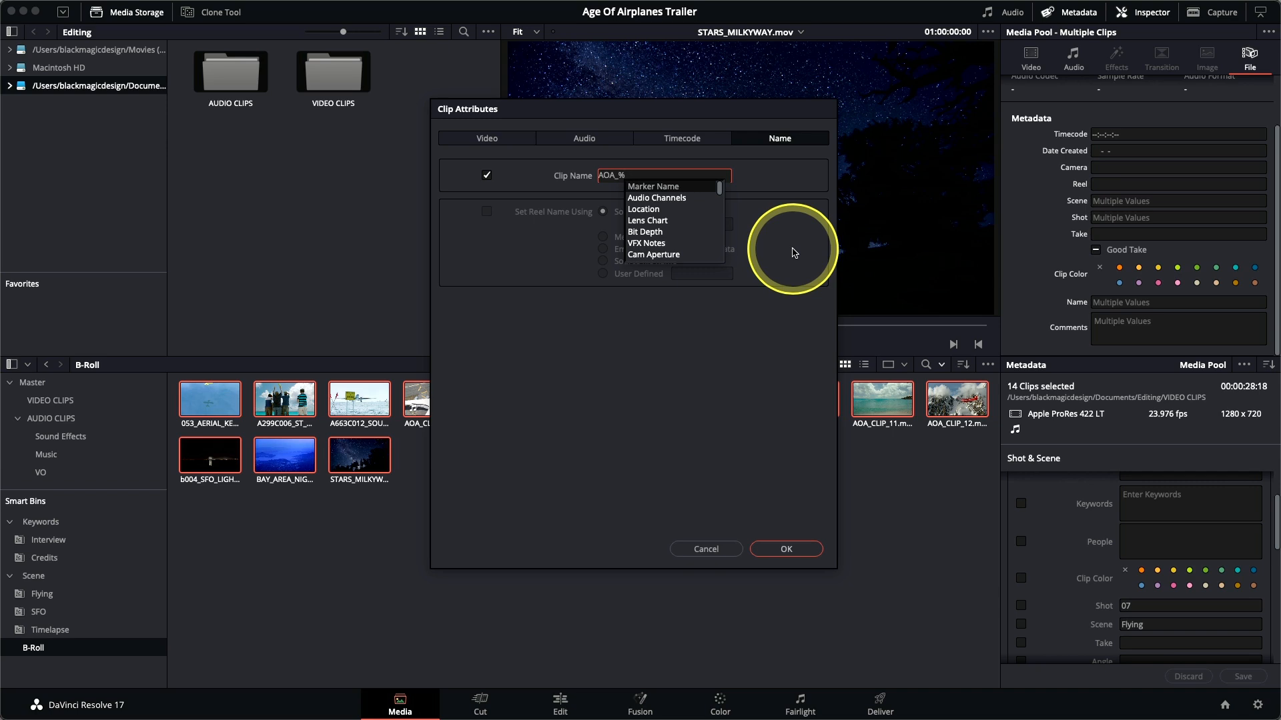
pyautogui.write('shot')
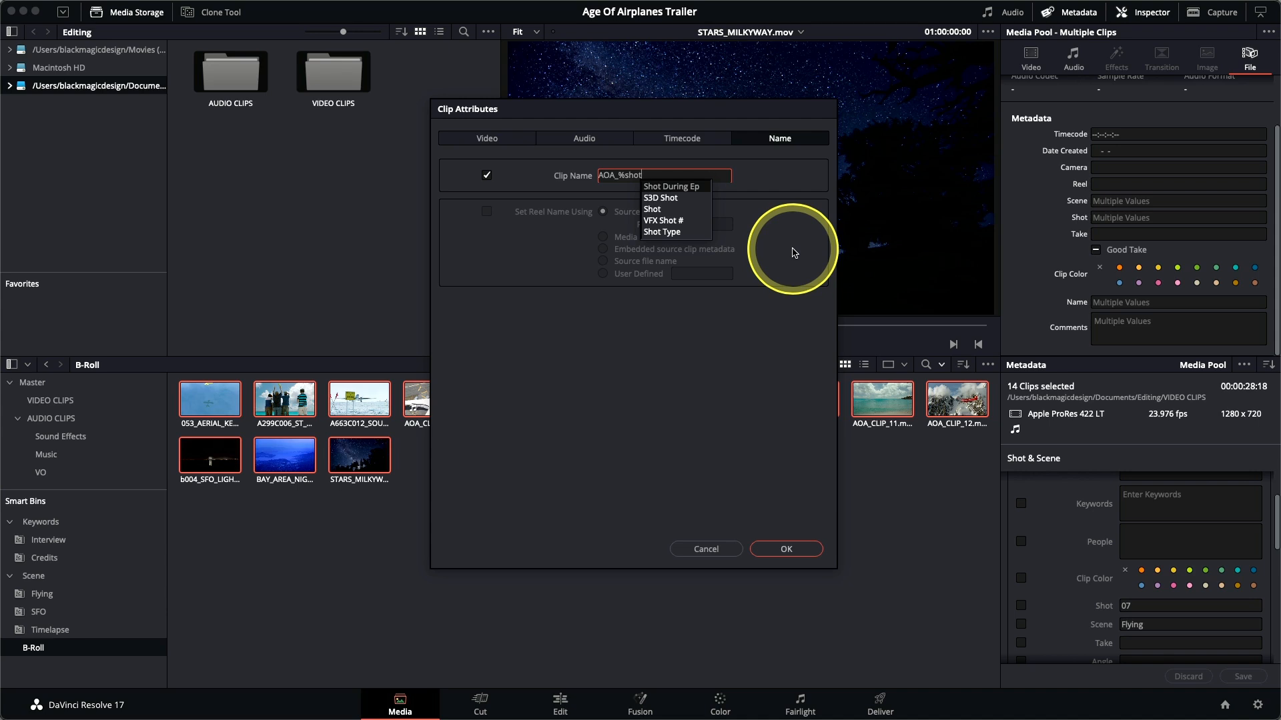
pyautogui.click(663, 212)
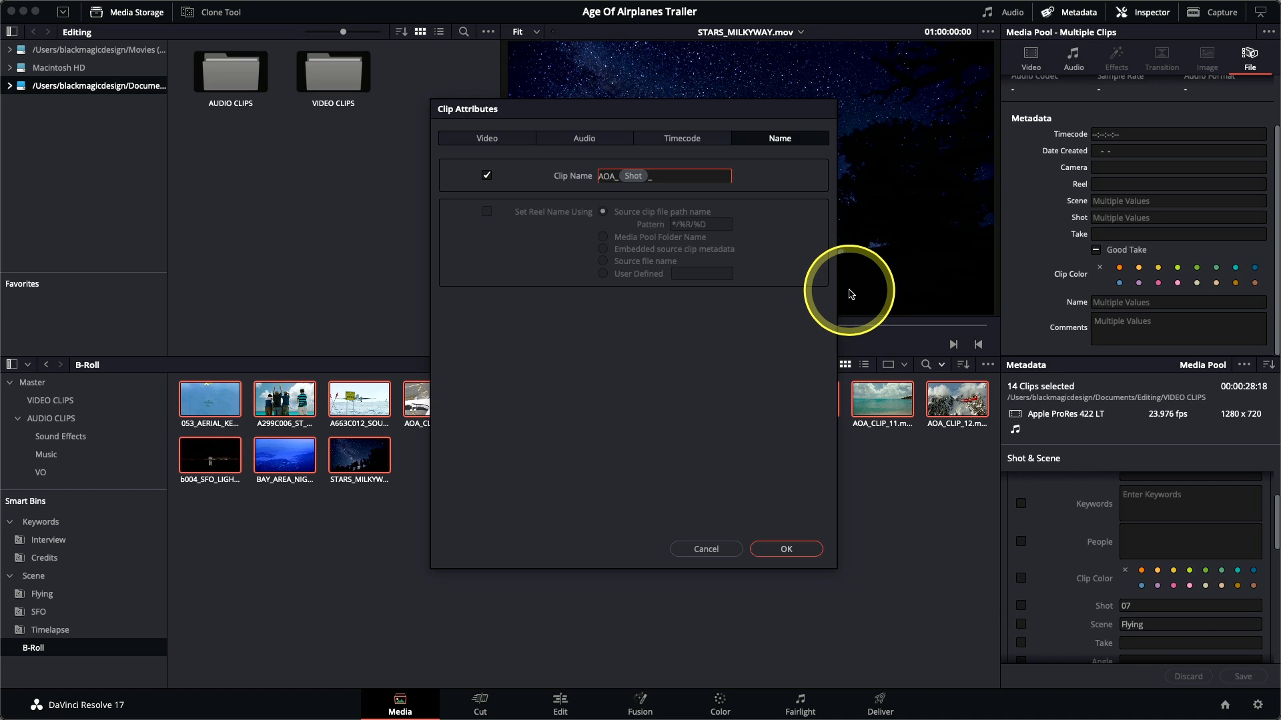
pyautogui.write('%')
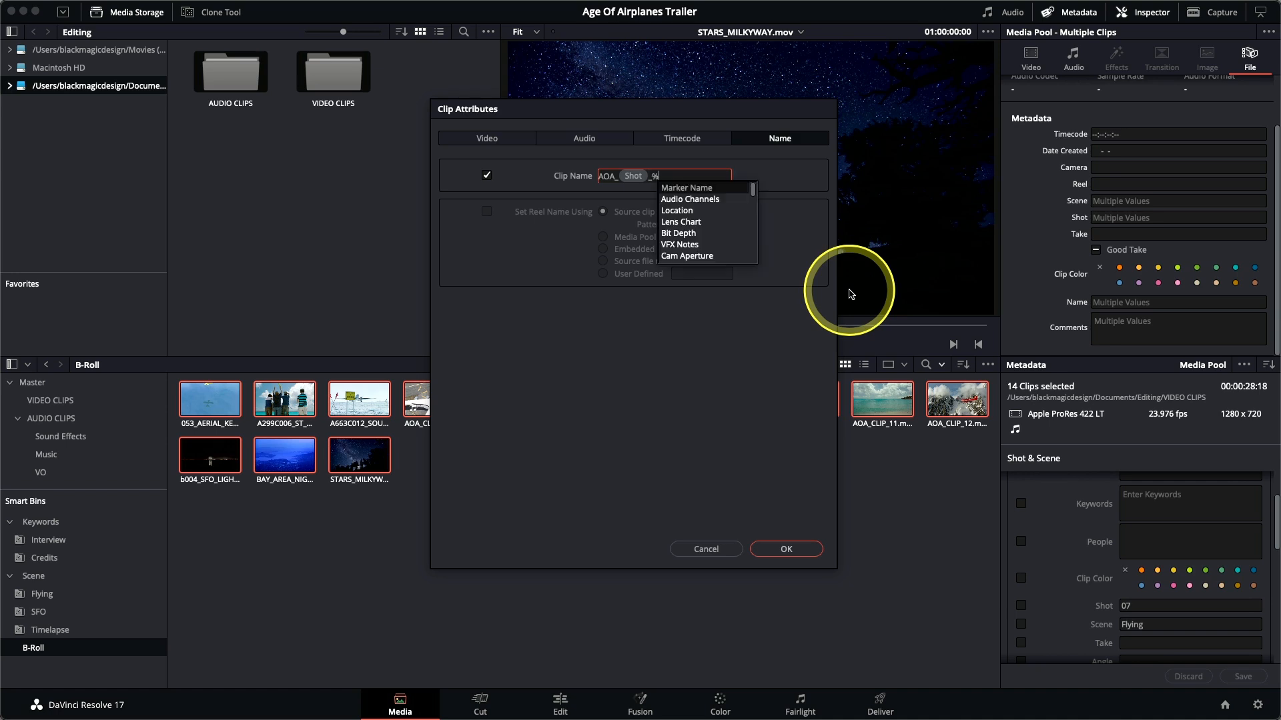
pyautogui.write('commen')
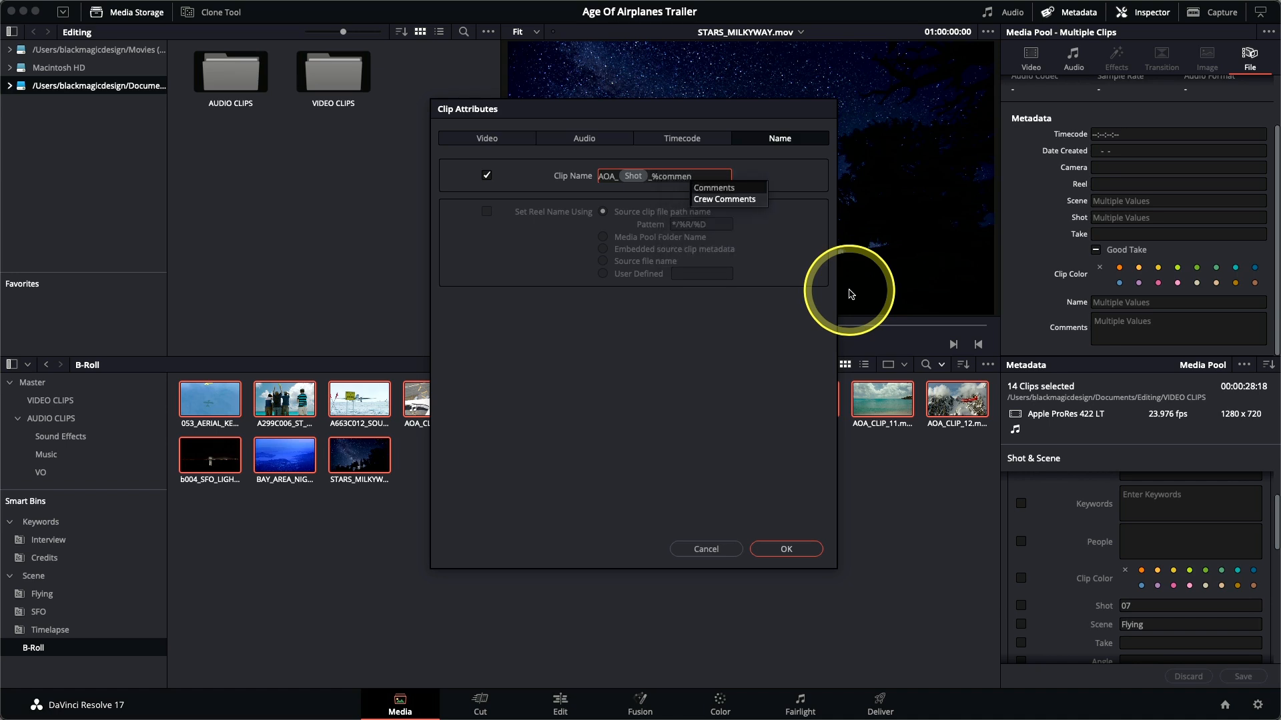
pyautogui.click(734, 190)
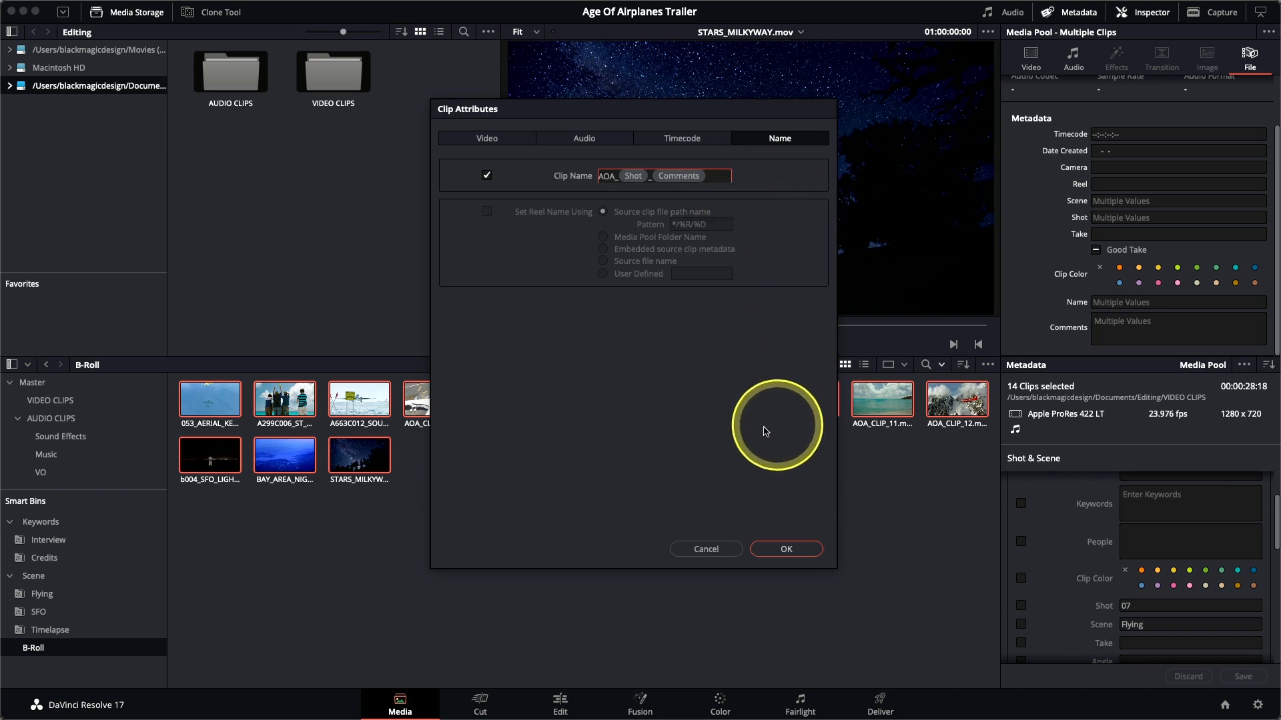
pyautogui.click(792, 553)
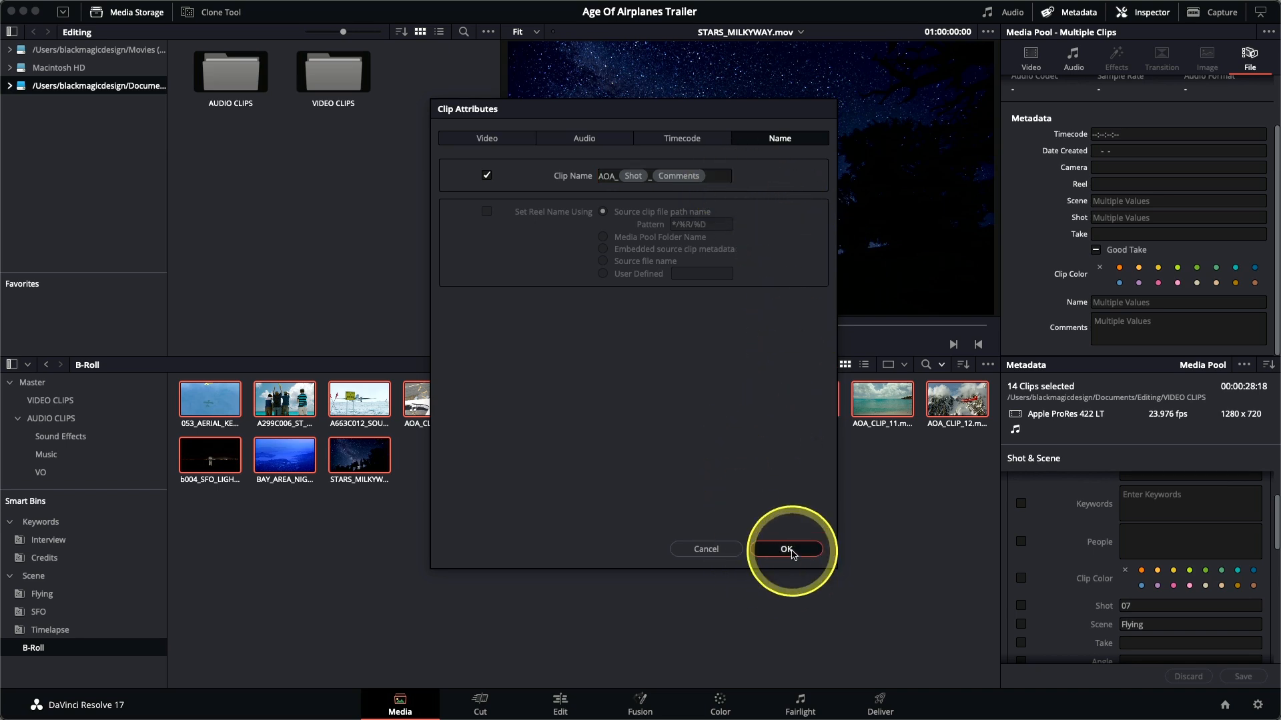
pyautogui.moveTo(753, 369); pyautogui.dragTo(757, 368)
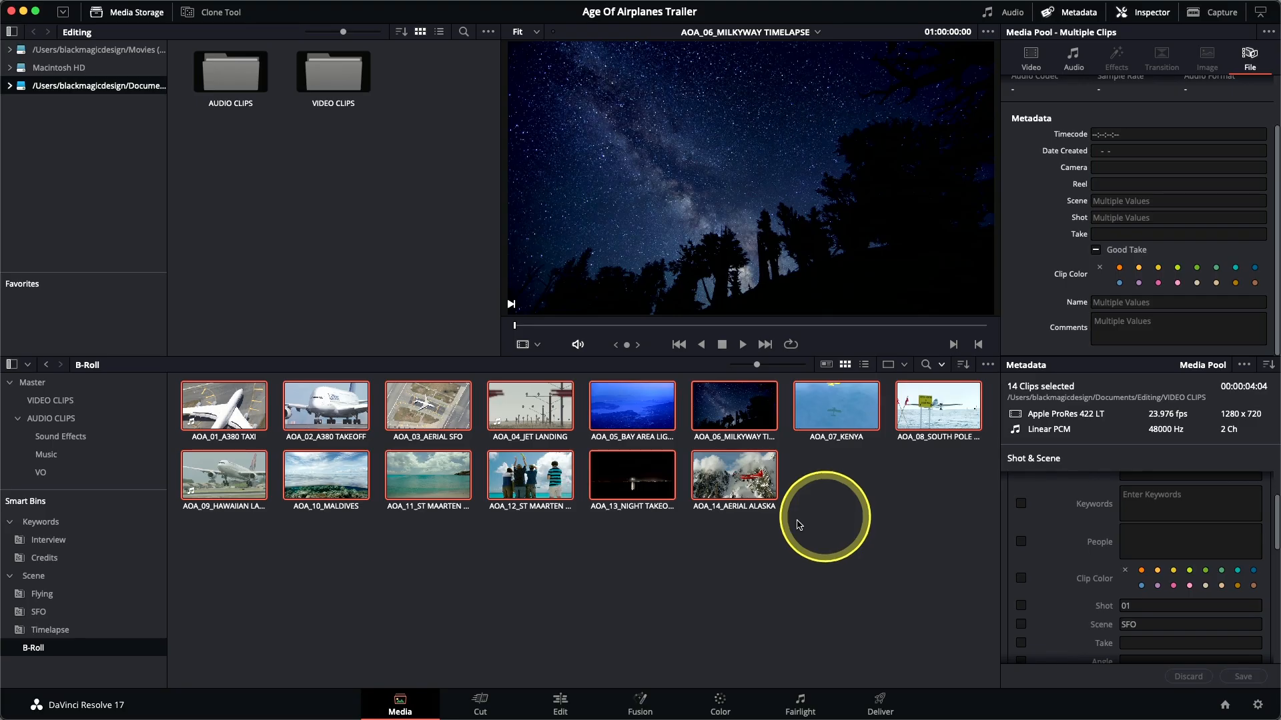
# - Select all the clips in the Interview smart bin and open their Clip Attributes
pyautogui.click(60, 541)
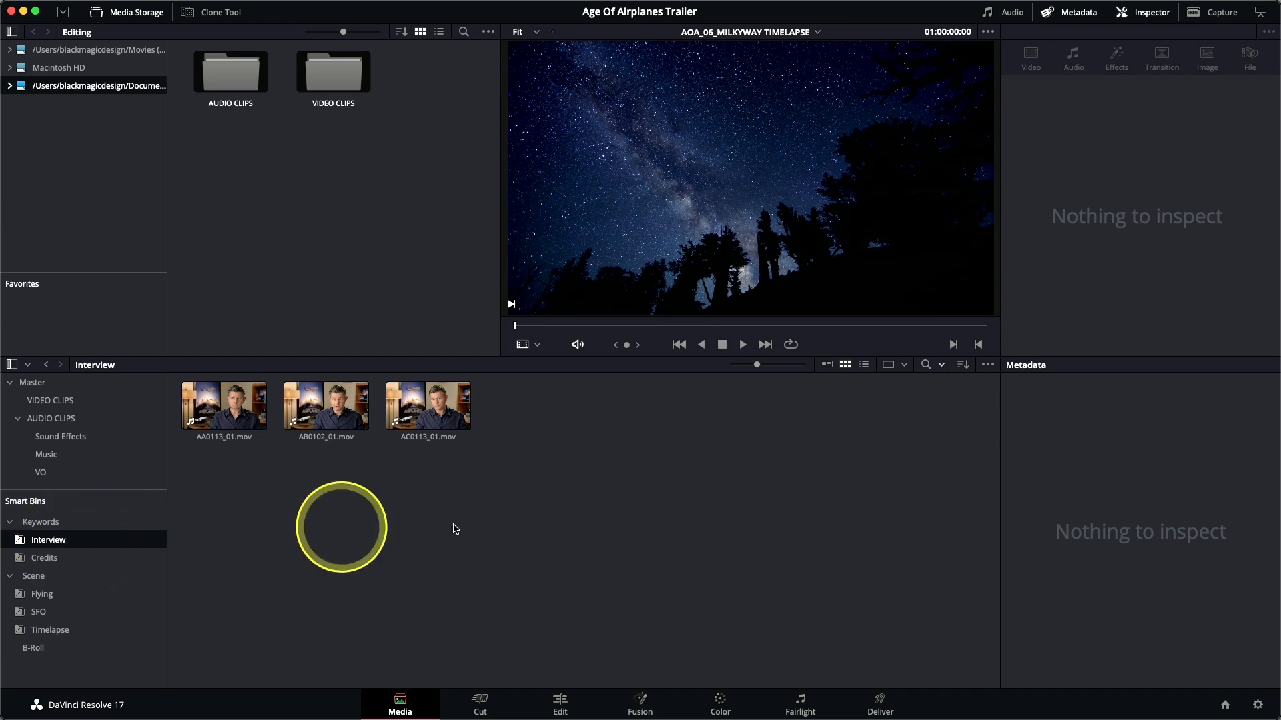
pyautogui.moveTo(554, 518); pyautogui.dragTo(184, 407)
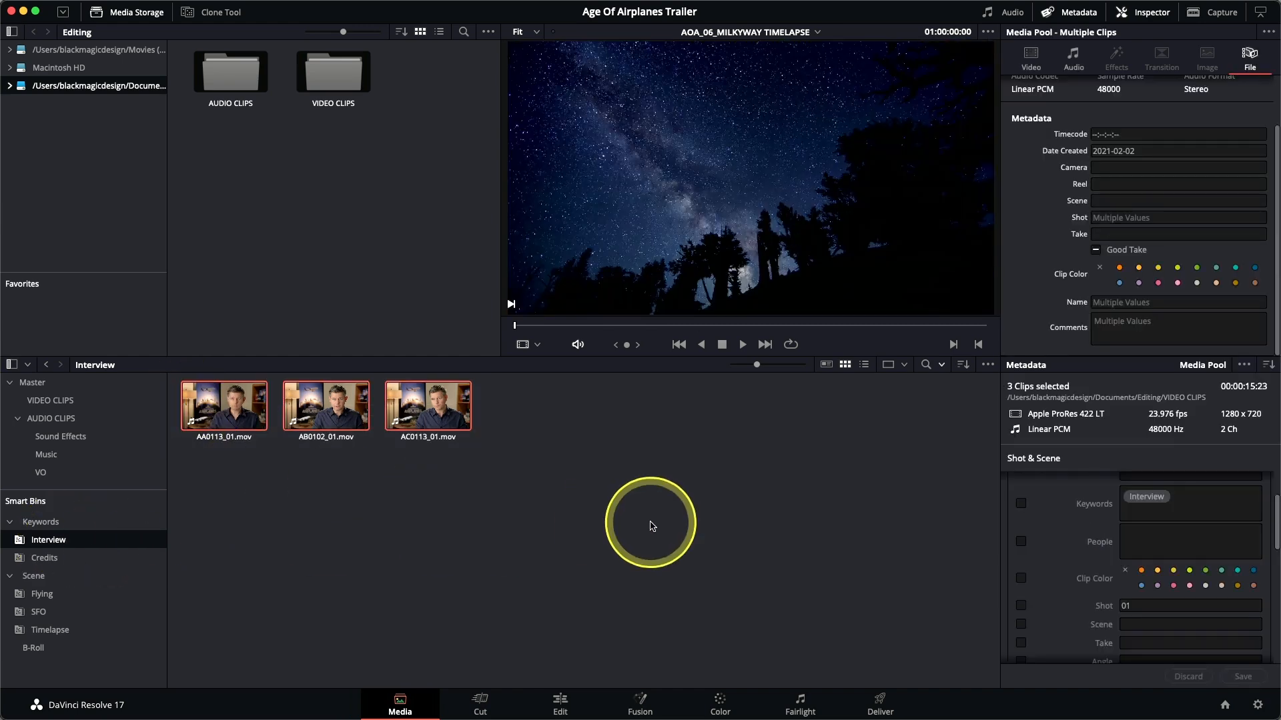
pyautogui.rightClick(424, 423)
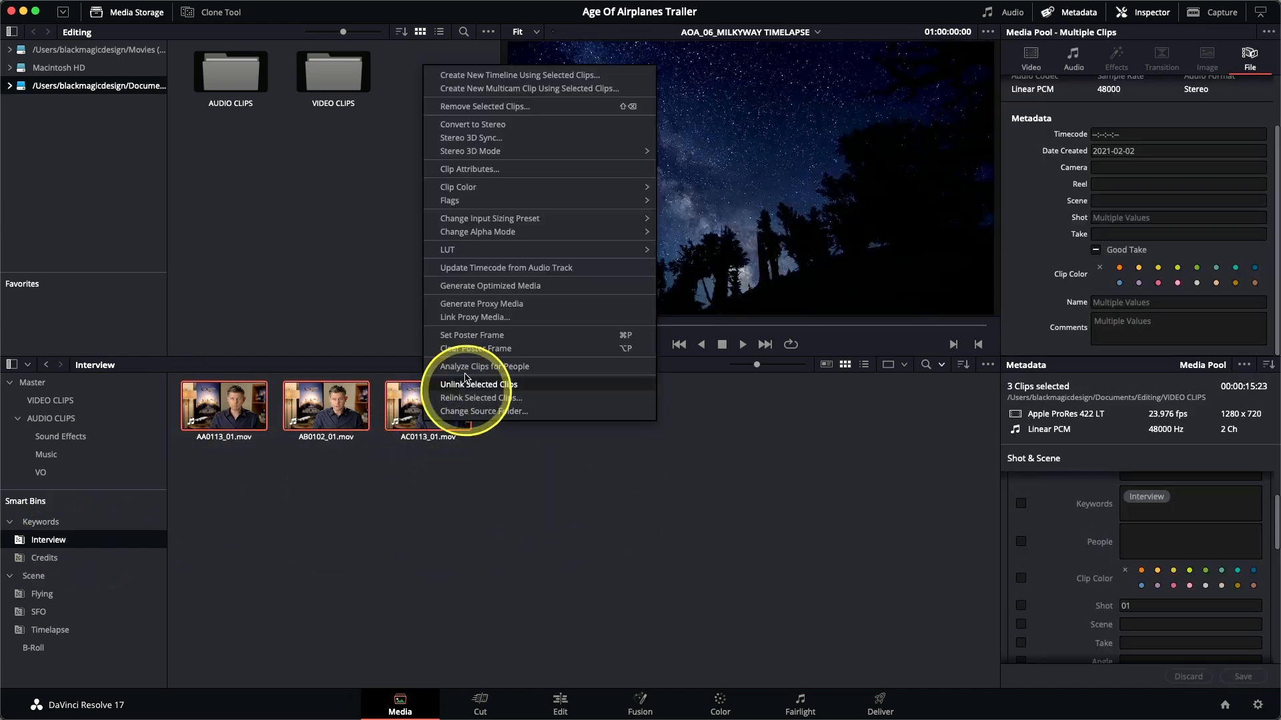
pyautogui.click(454, 164)
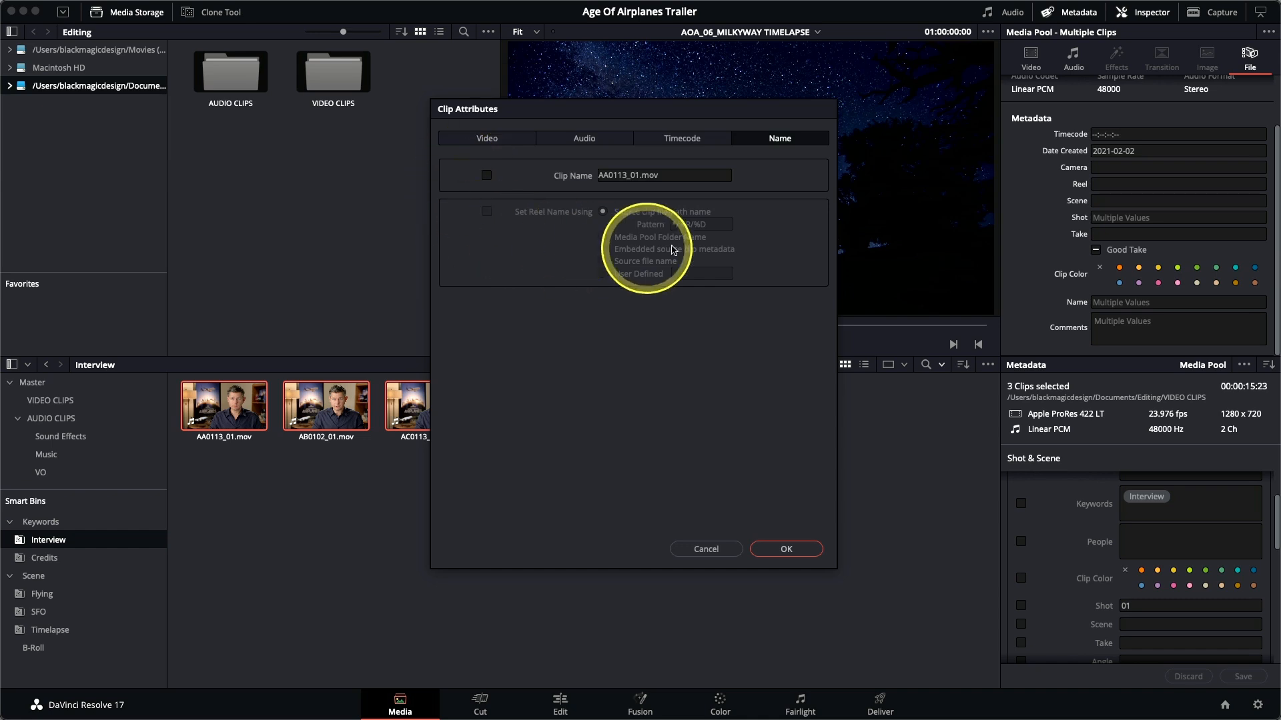
# - Rename the interview clips with INT_ followed by the Shot and Comments metadata variables separated by an underscore, and enlarge the thumbnails
pyautogui.click(684, 173)
pyautogui.moveTo(684, 173); pyautogui.dragTo(570, 174)
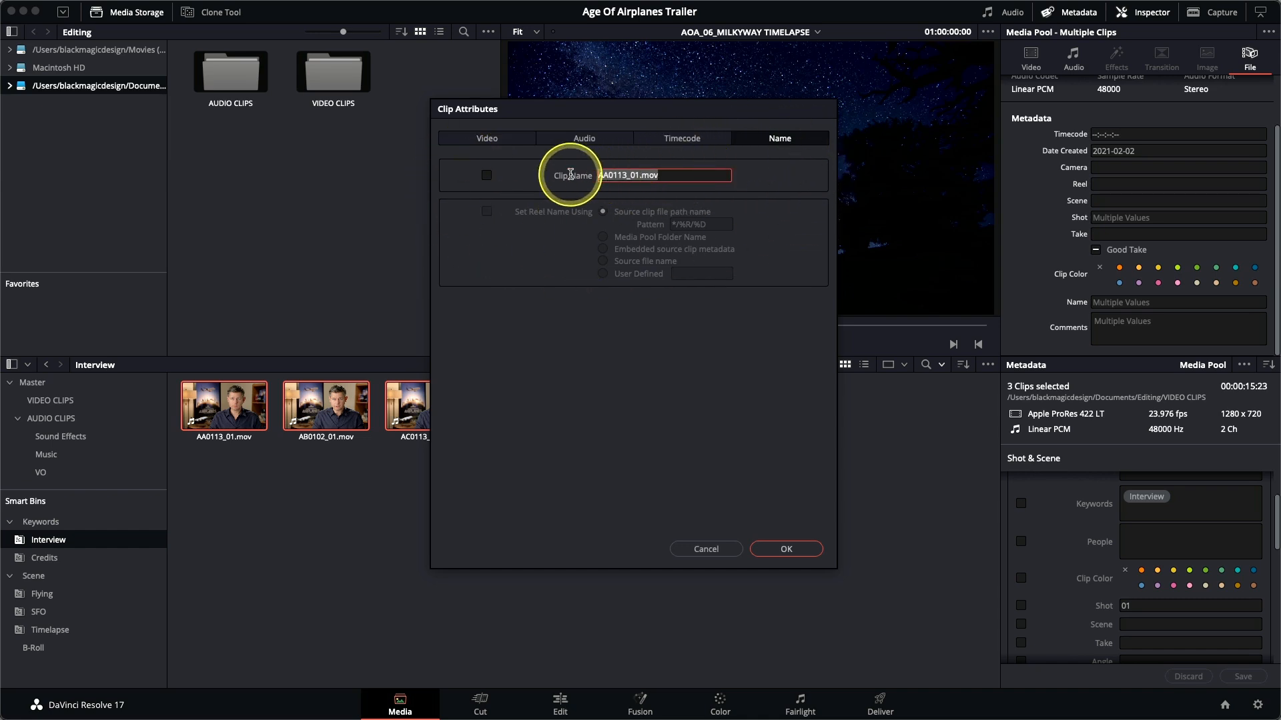
pyautogui.press('BackSpace')
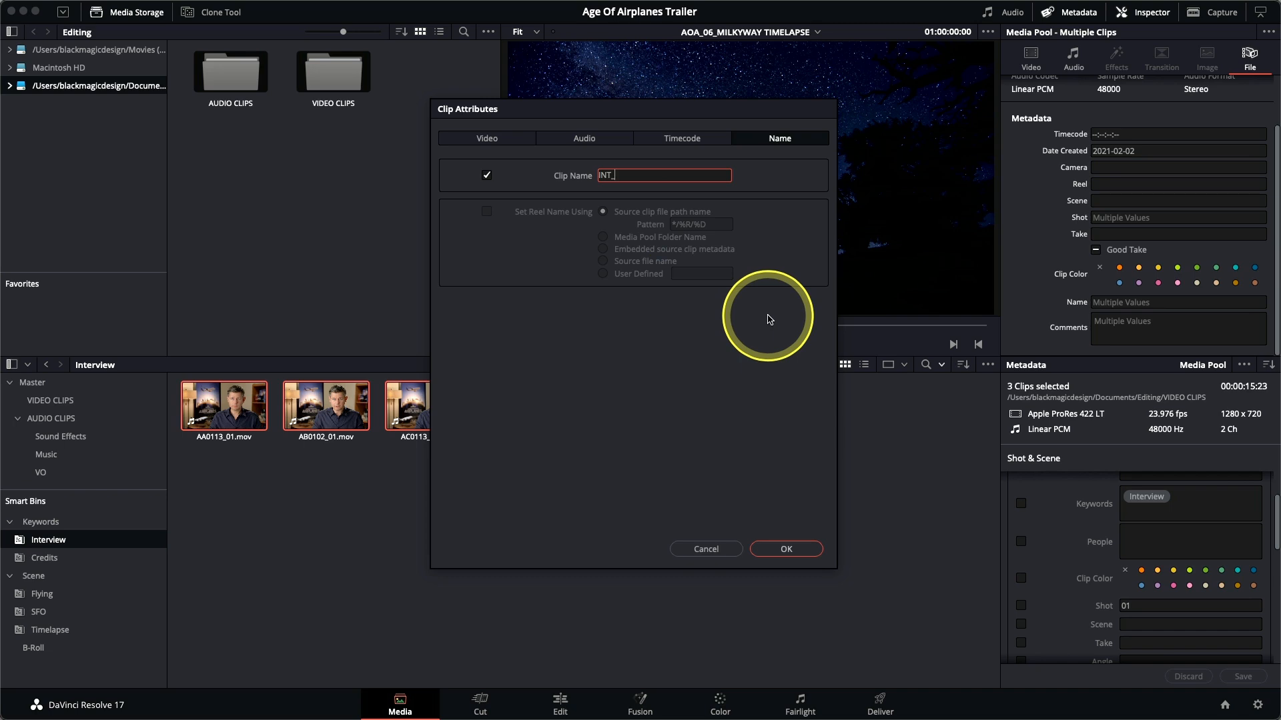
pyautogui.write('INT_%shot')
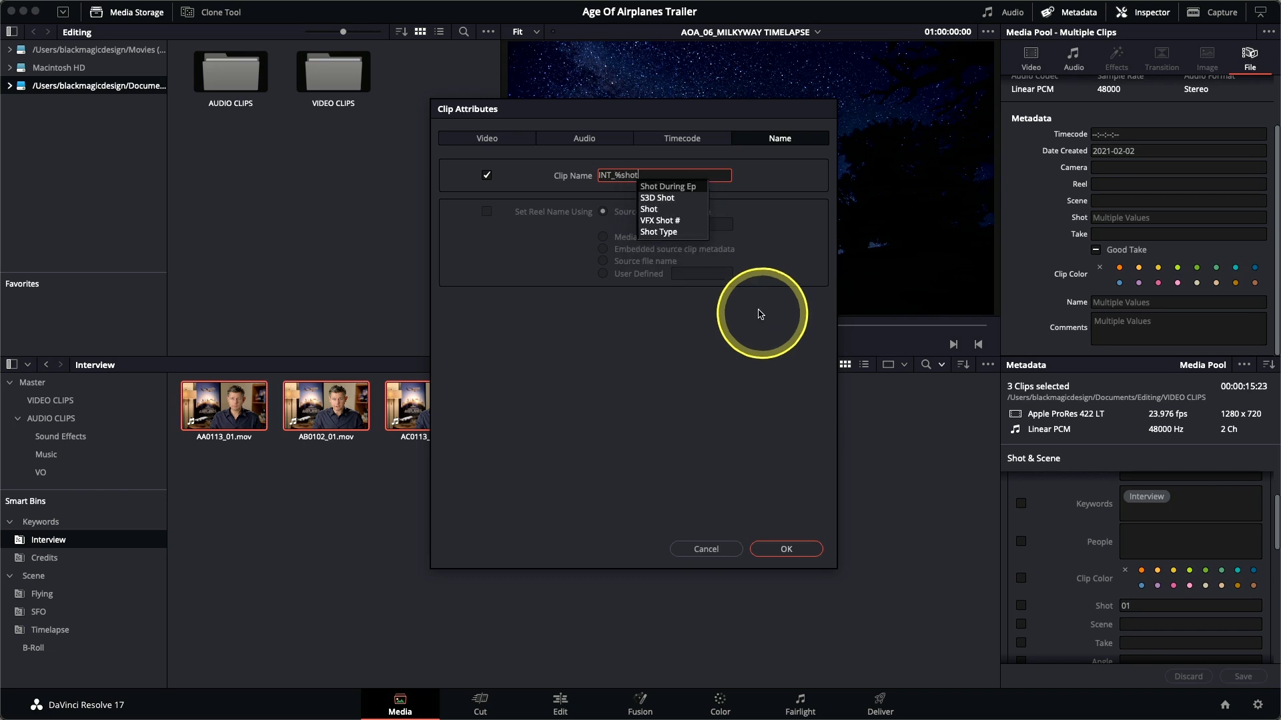
pyautogui.click(650, 209)
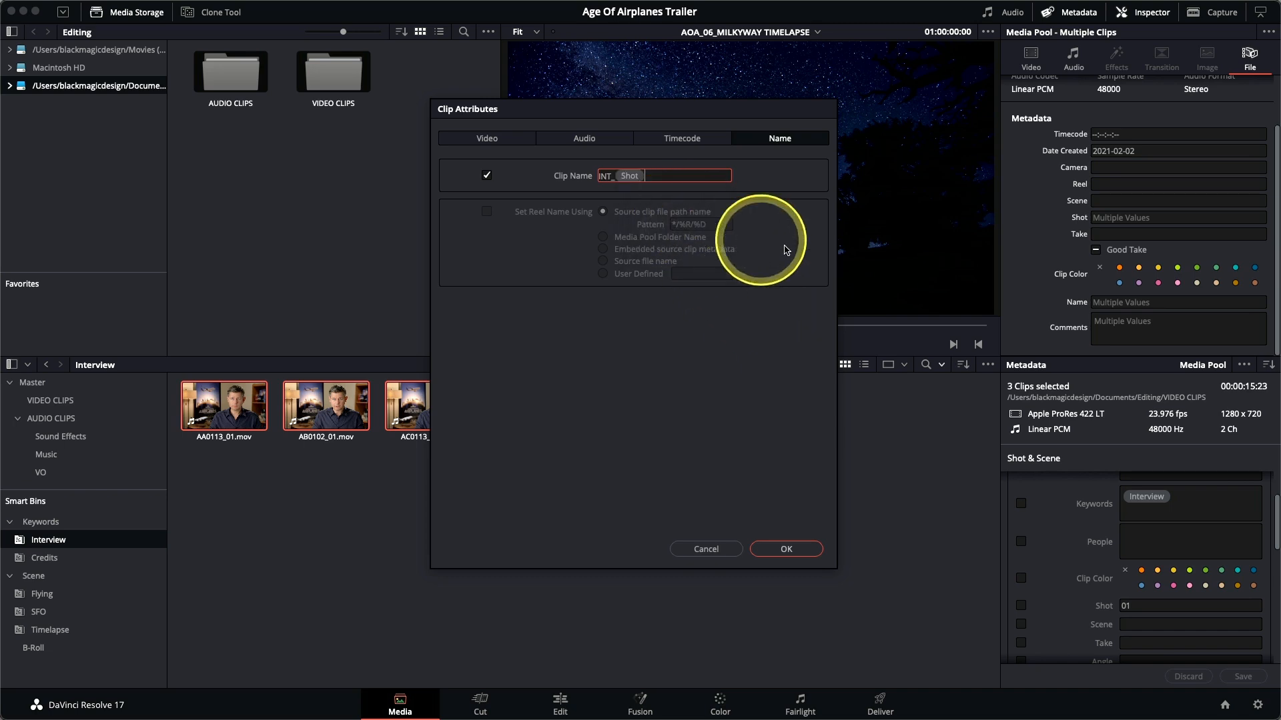
pyautogui.write('_')
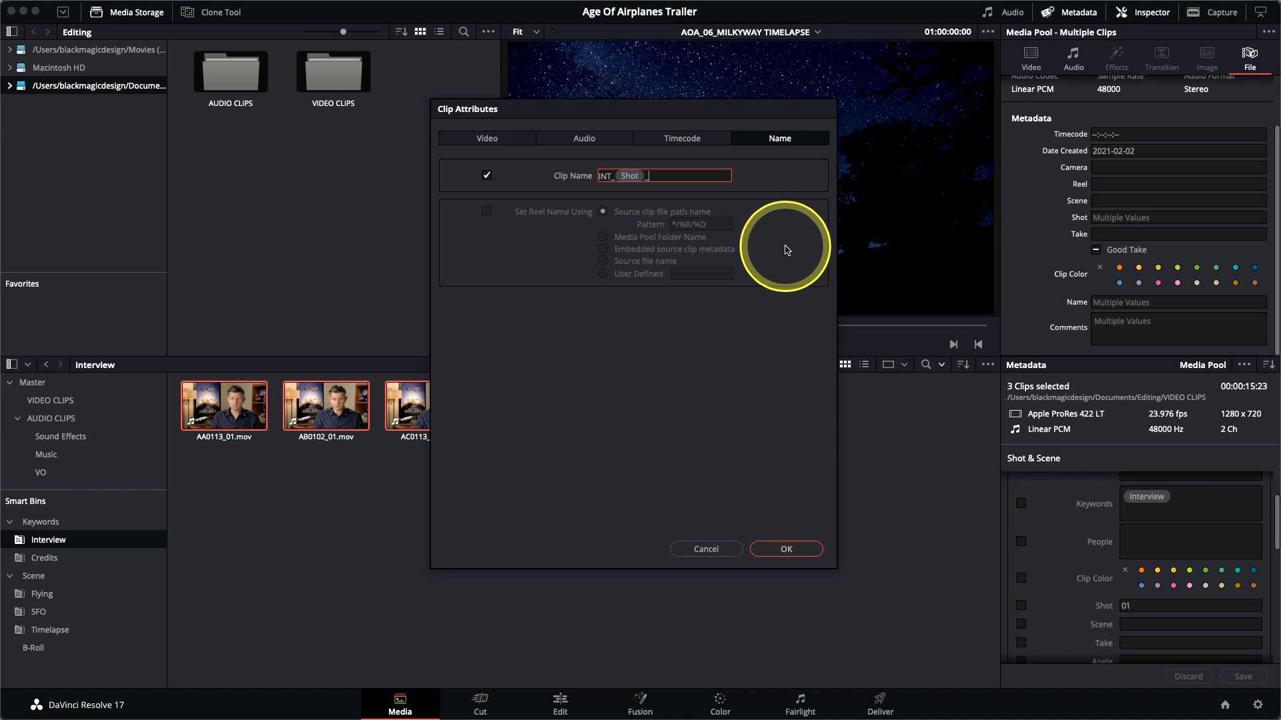
pyautogui.write('%Comment')
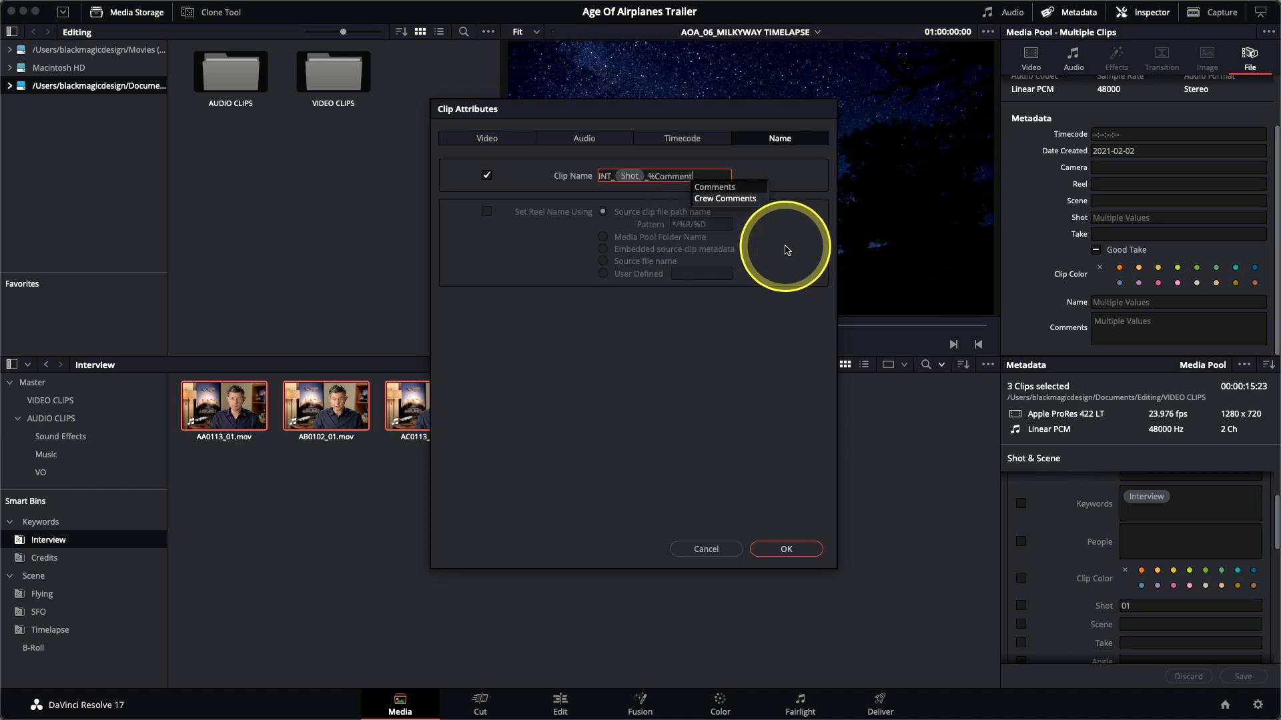
pyautogui.click(727, 188)
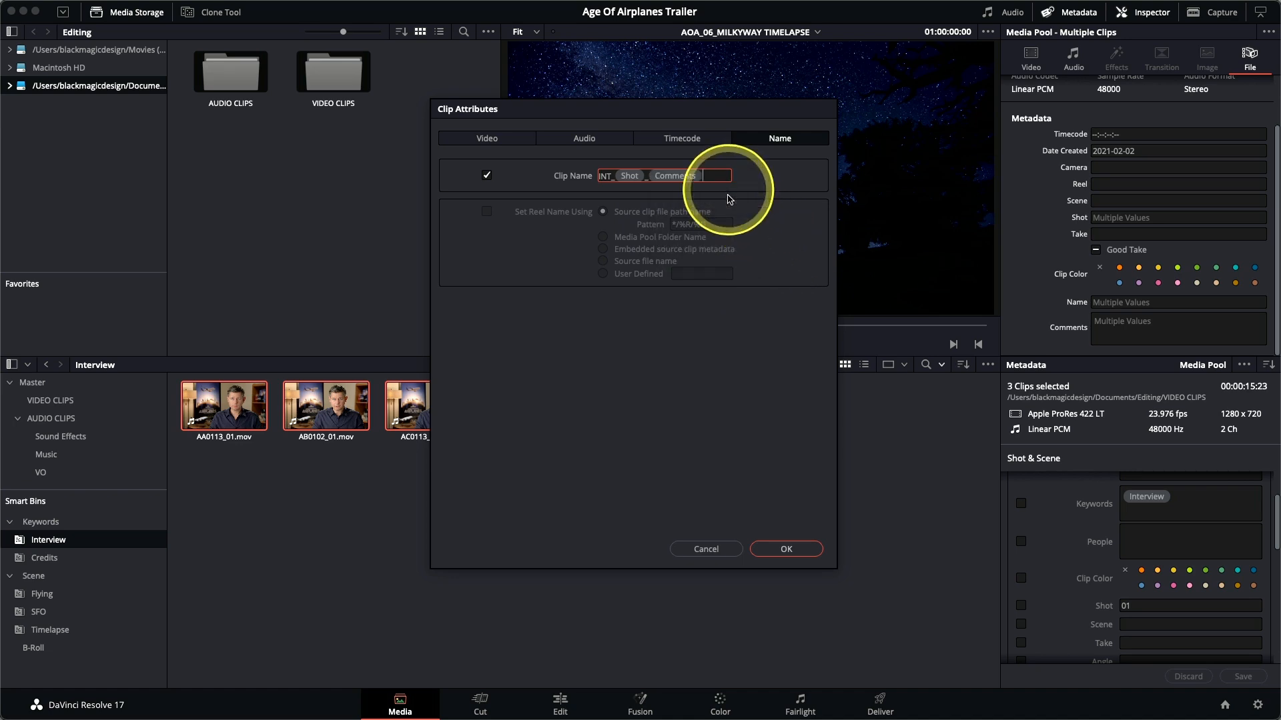
pyautogui.click(781, 549)
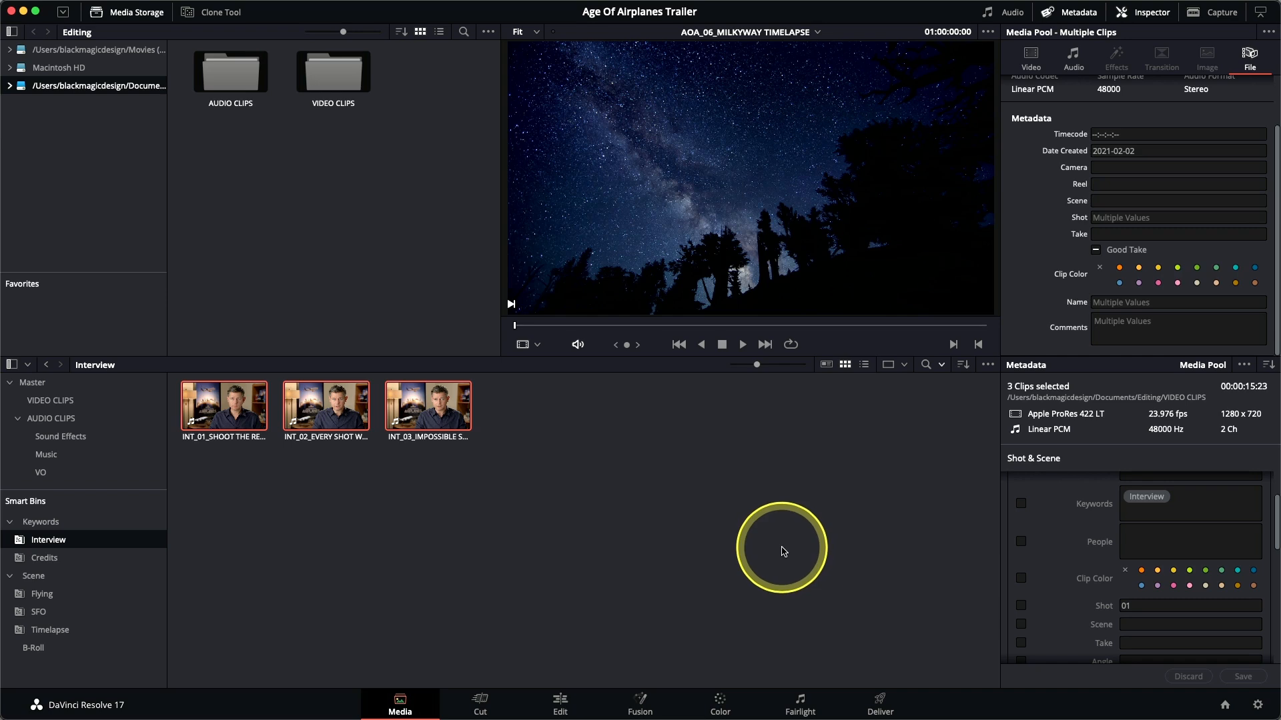
pyautogui.moveTo(756, 365); pyautogui.dragTo(787, 366)
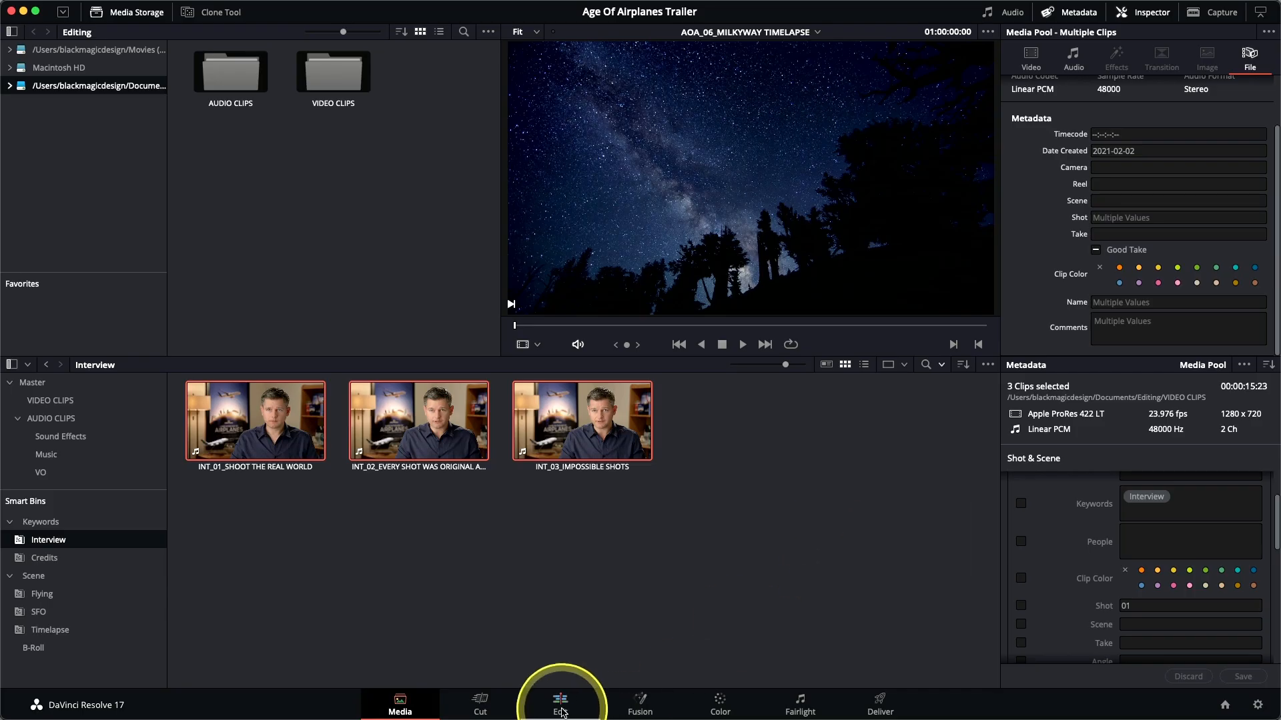
# - Switch to the Edit page and enlarge the Smart Bins area so the whole list fits
pyautogui.click(562, 711)
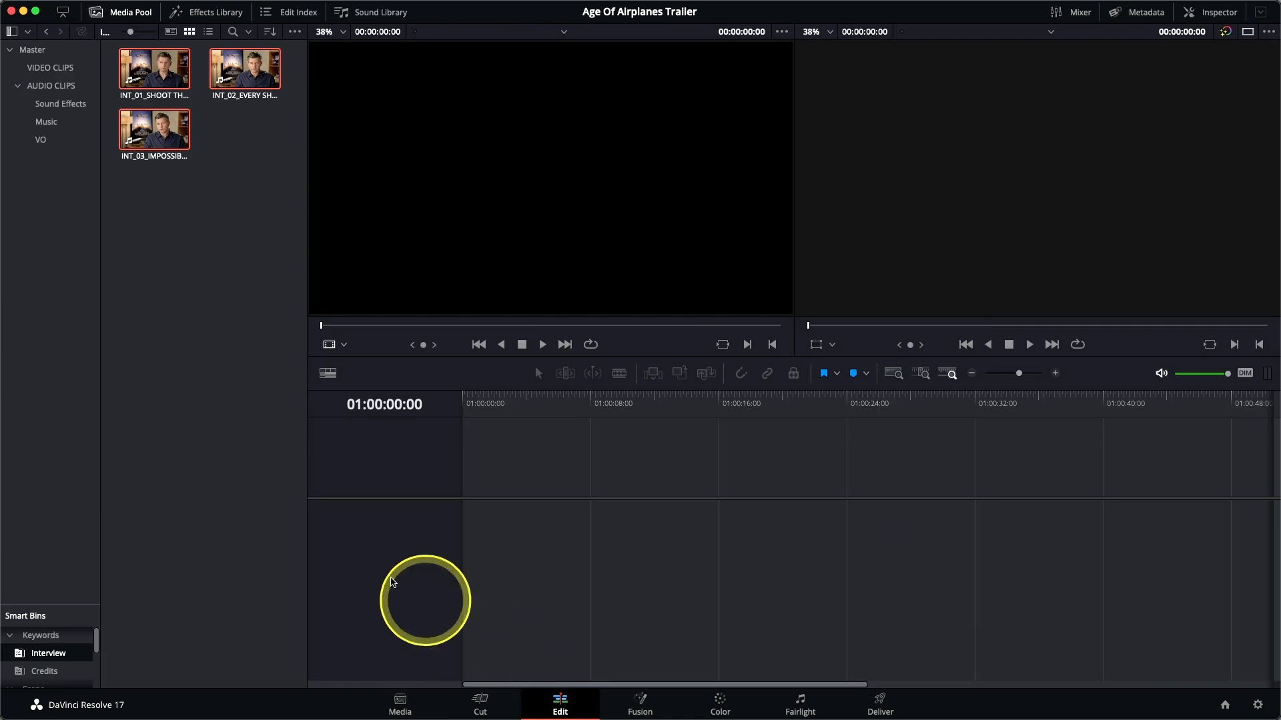
pyautogui.moveTo(66, 605); pyautogui.dragTo(73, 391)
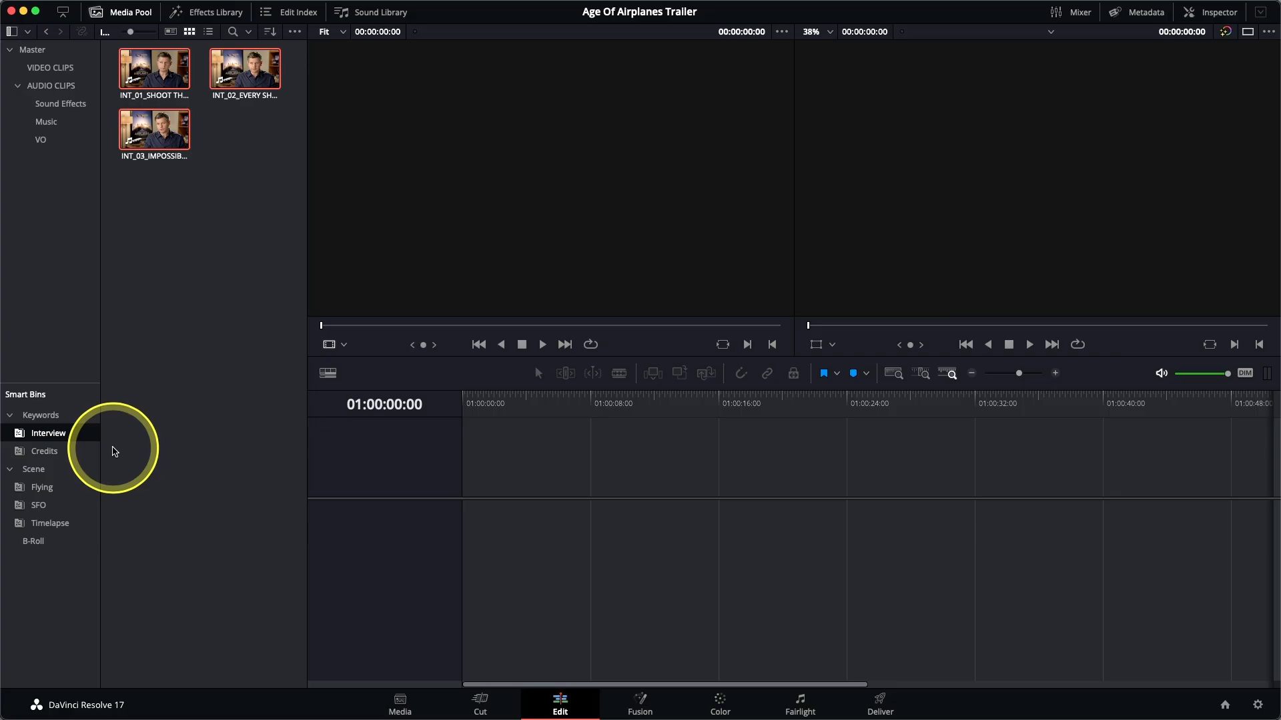
# - Create a new bin named TIMELINES inside the Master bin
pyautogui.click(44, 50)
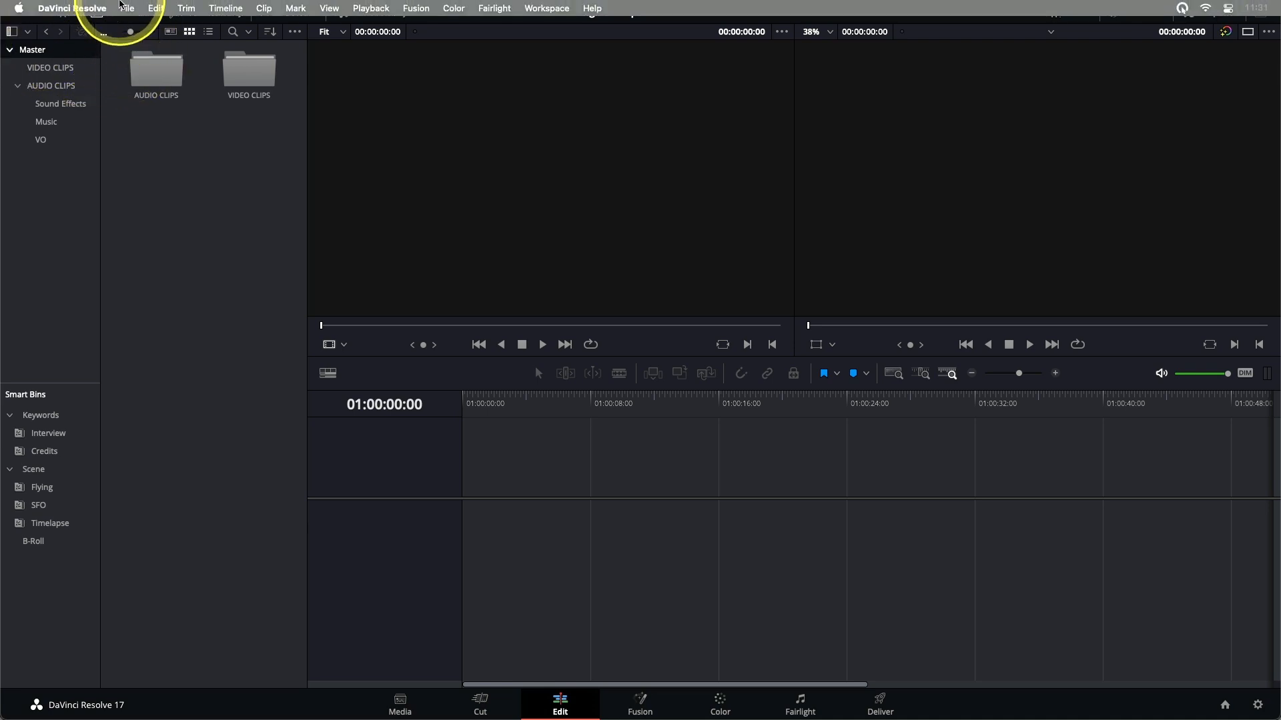
pyautogui.click(127, 8)
pyautogui.click(137, 42)
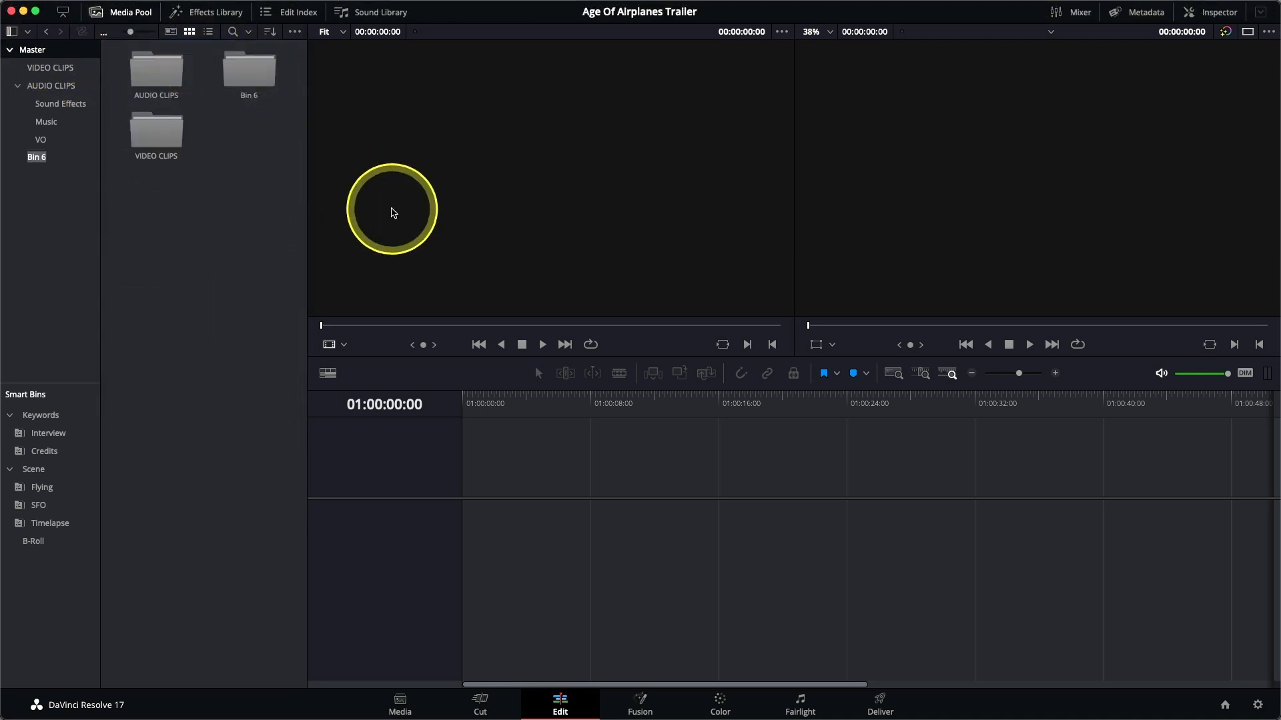
pyautogui.write('T')
# - Create an empty timeline named AOA Trailer v1 in the TIMELINES bin, checking the custom format options but keeping the project settings
pyautogui.click(70, 159)
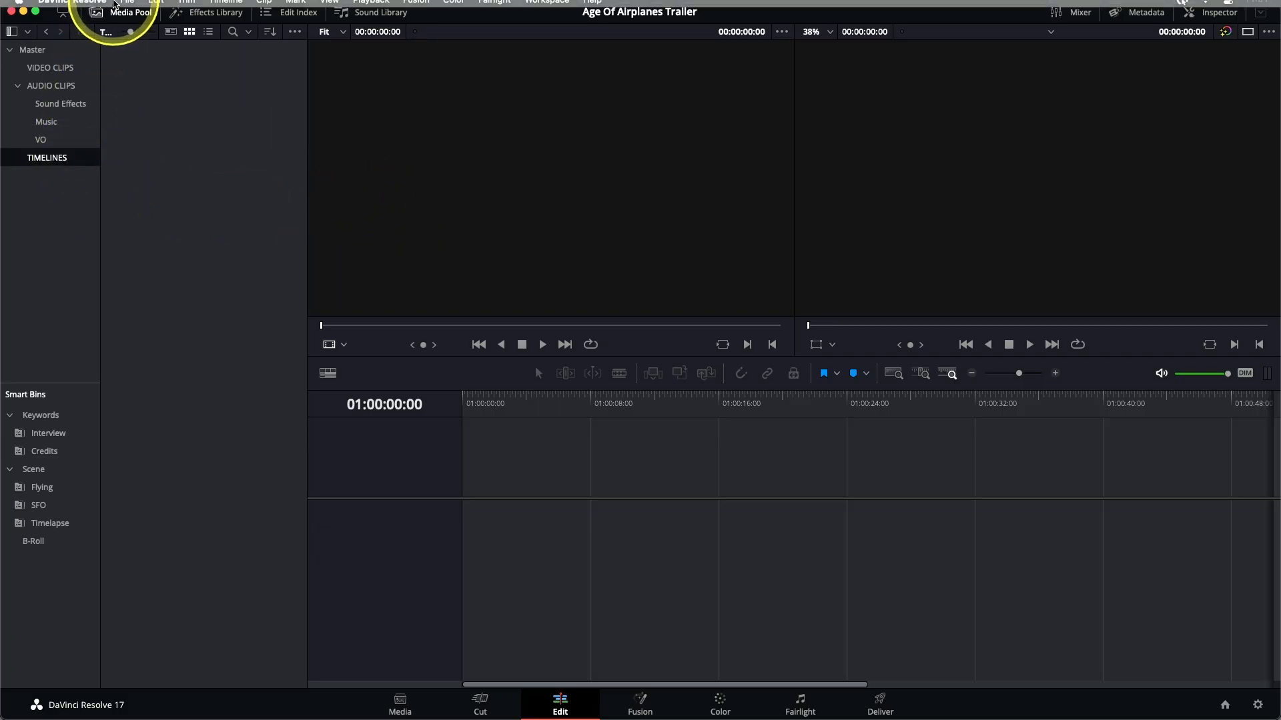
pyautogui.click(130, 8)
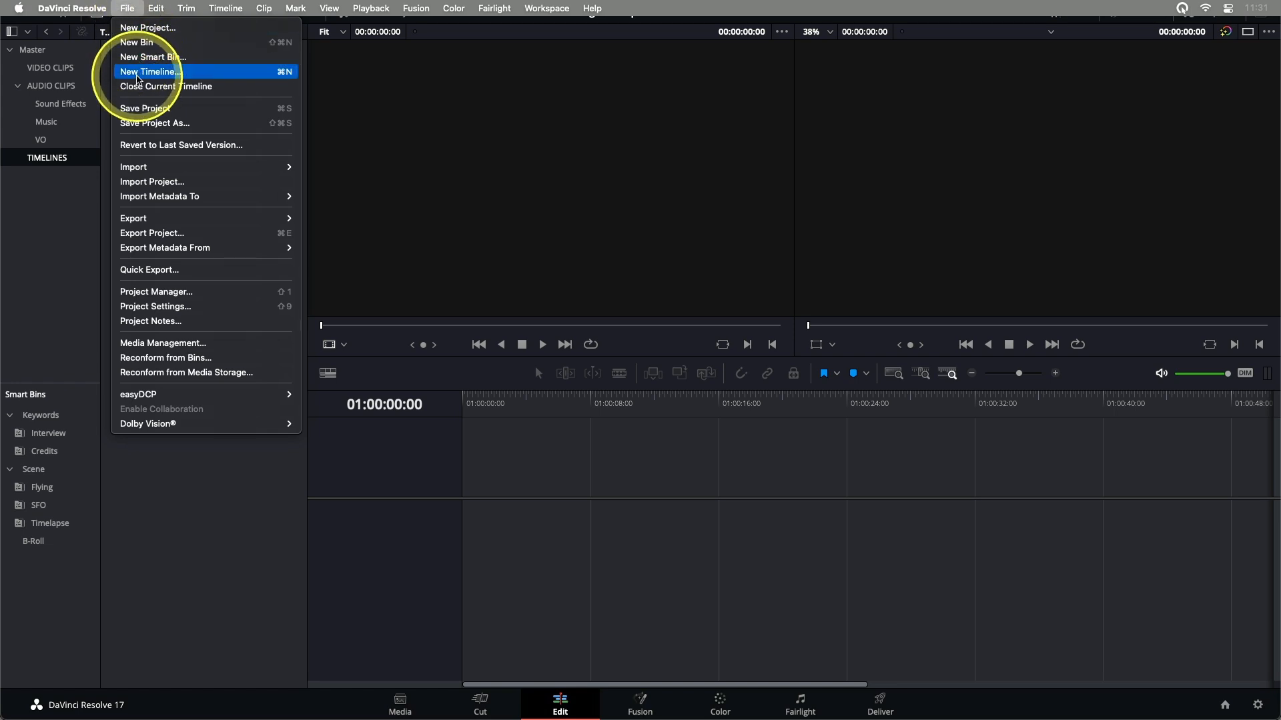
pyautogui.click(139, 71)
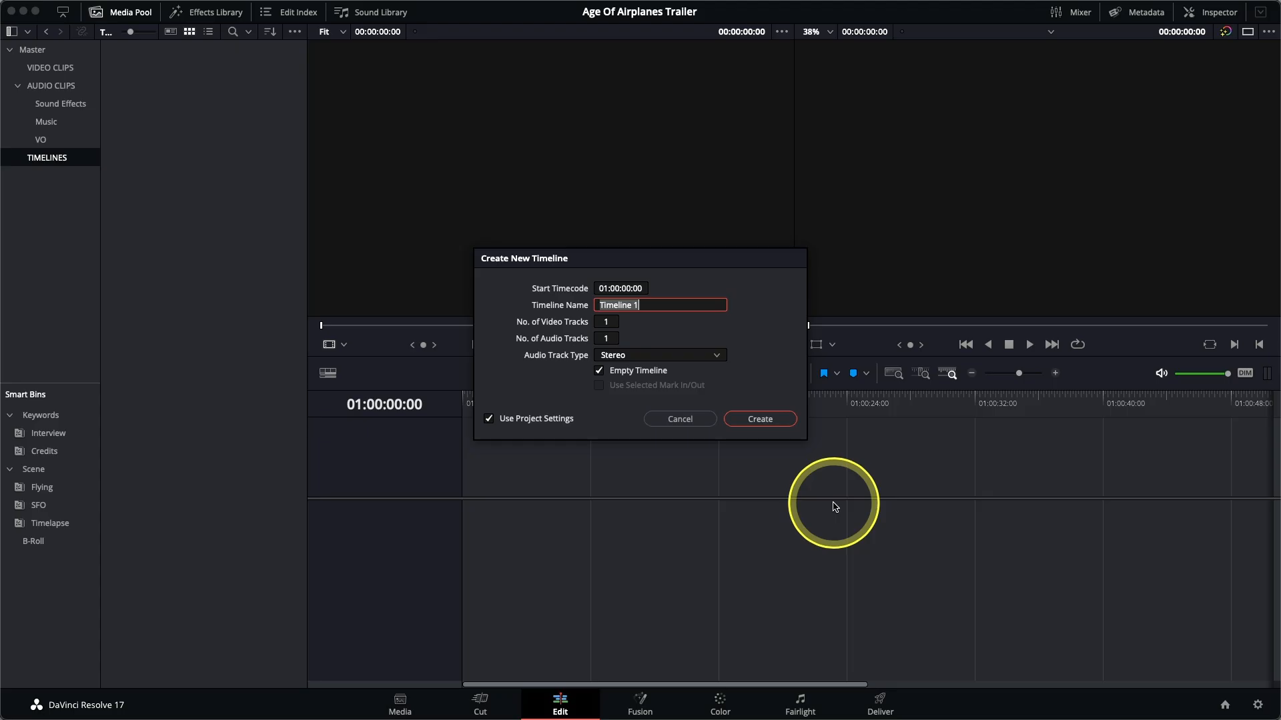
pyautogui.write('AOA Trailer v1')
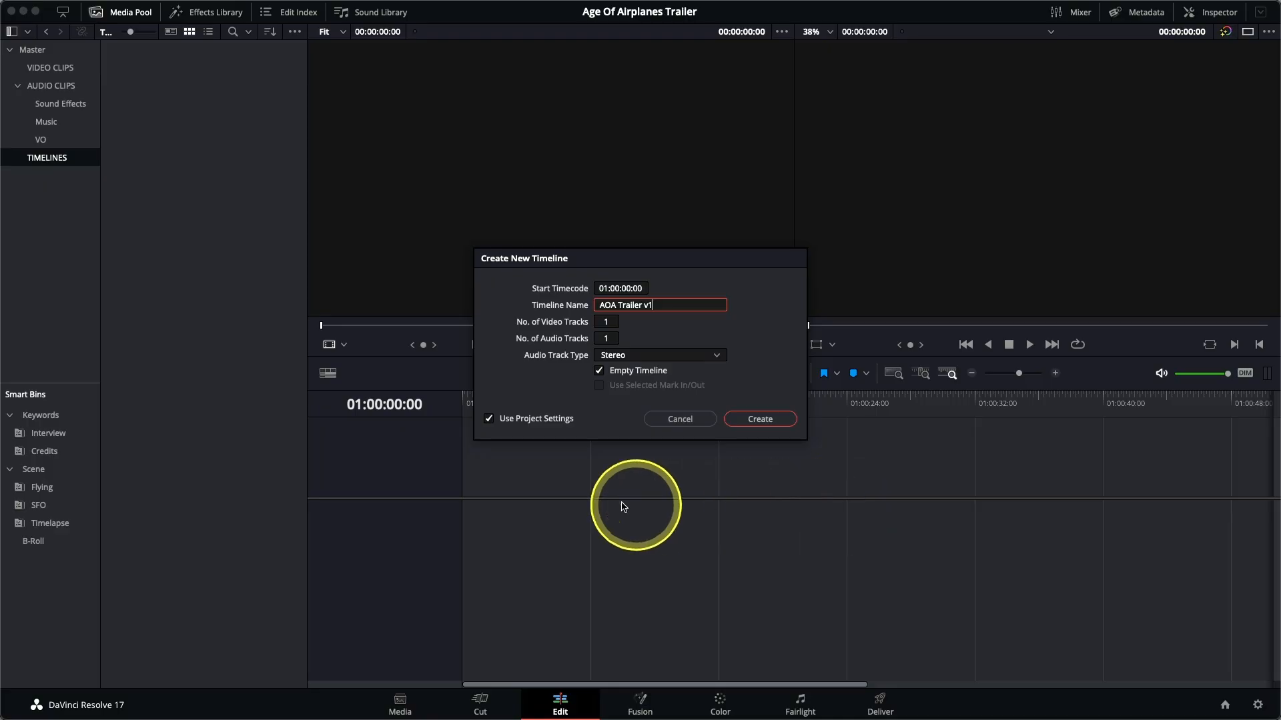
pyautogui.click(546, 422)
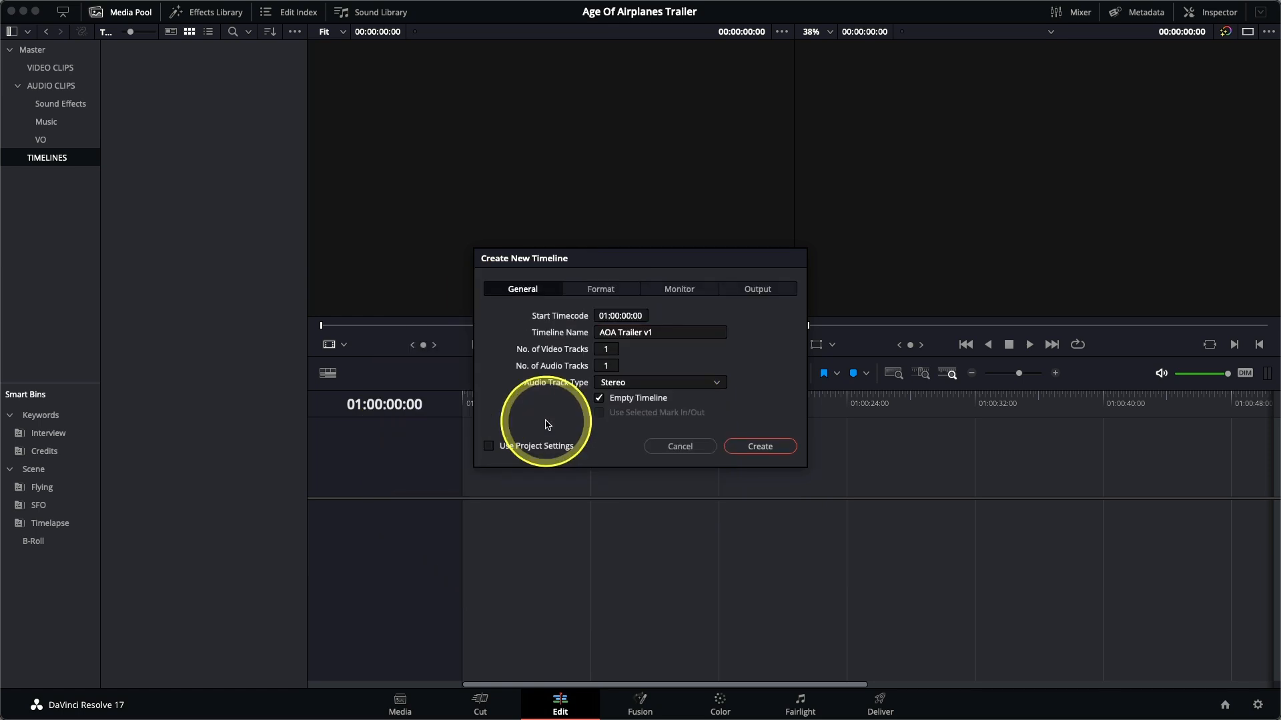
pyautogui.click(584, 290)
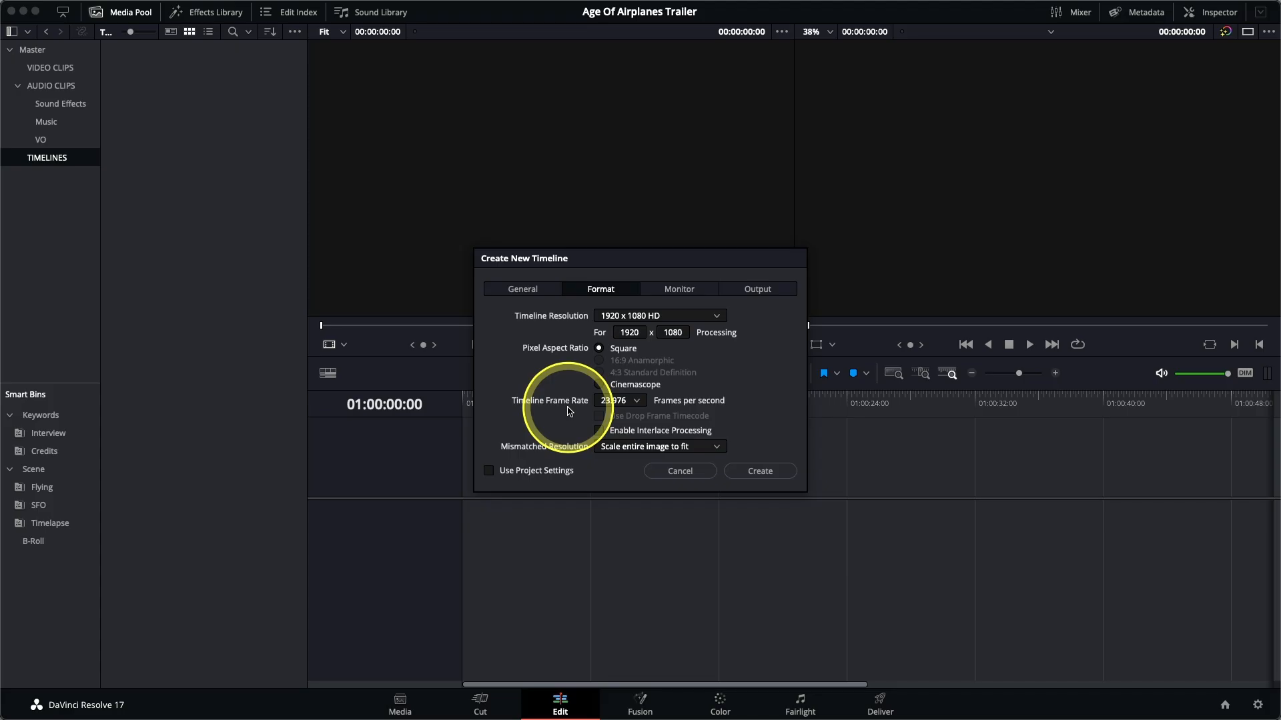
pyautogui.click(542, 471)
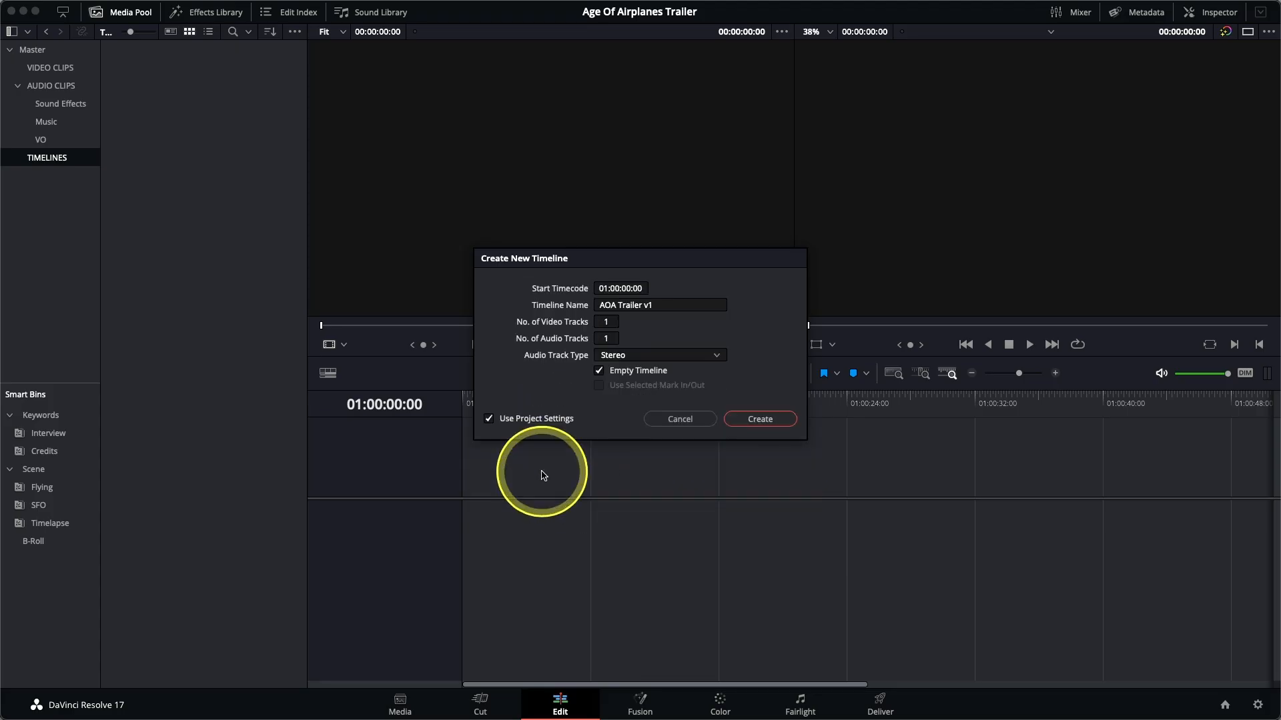
pyautogui.click(770, 422)
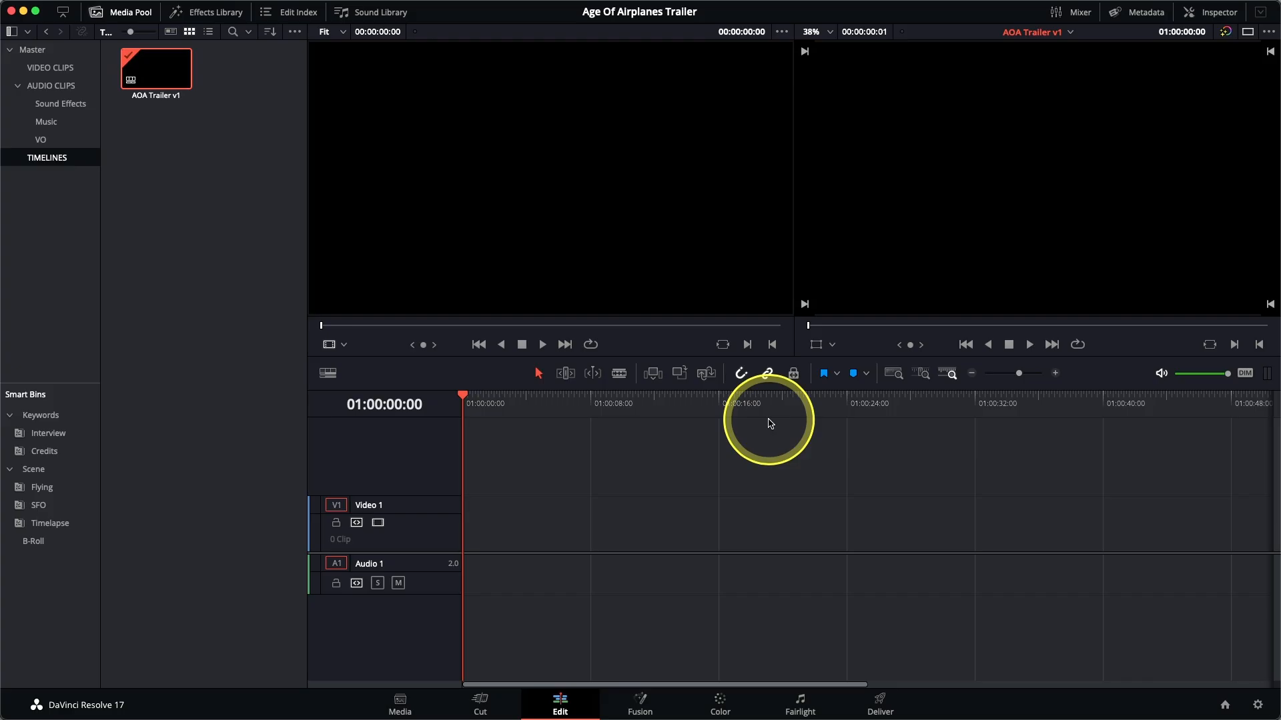
# - Open the Interview smart bin and sort its clips by Clip Name
pyautogui.click(63, 432)
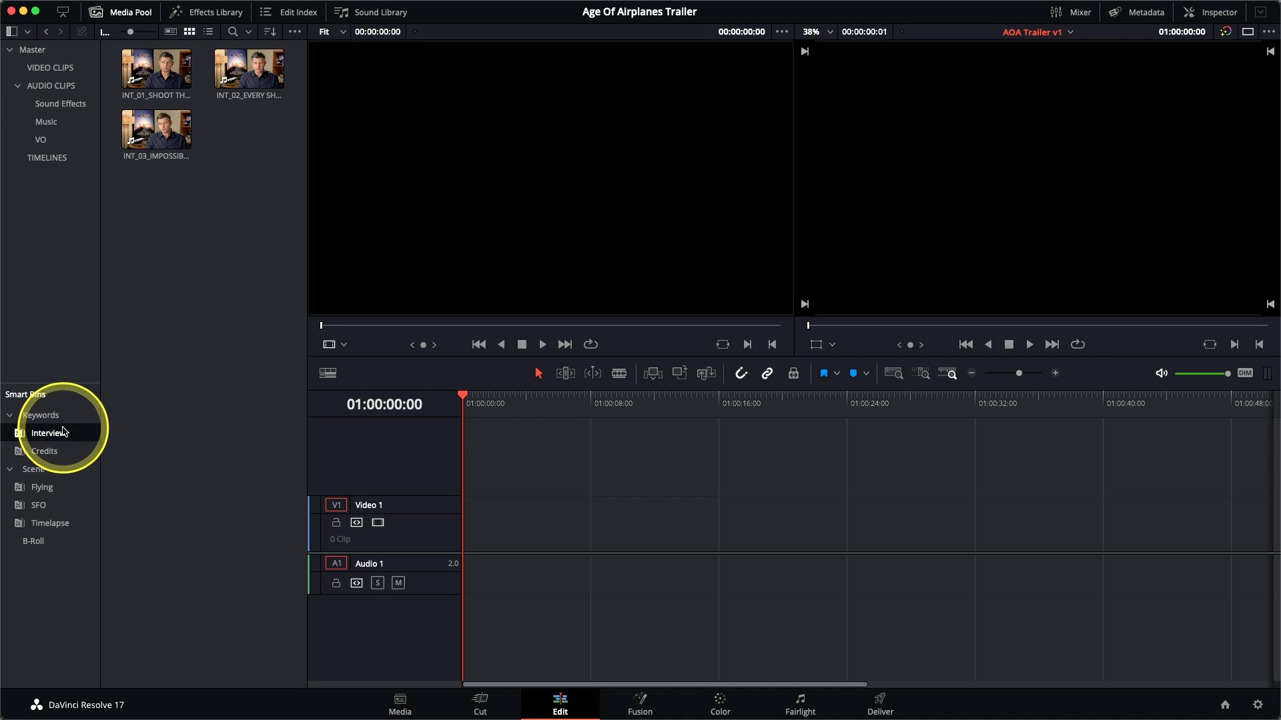
pyautogui.click(270, 33)
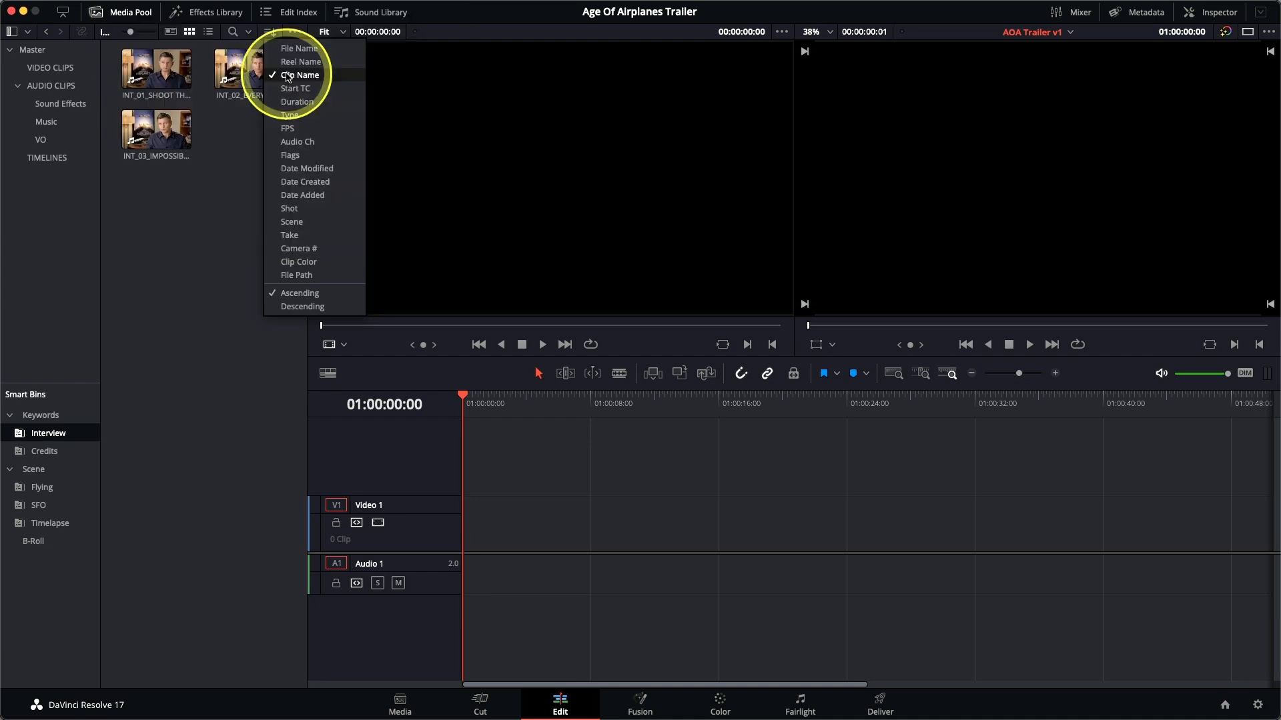
pyautogui.click(287, 77)
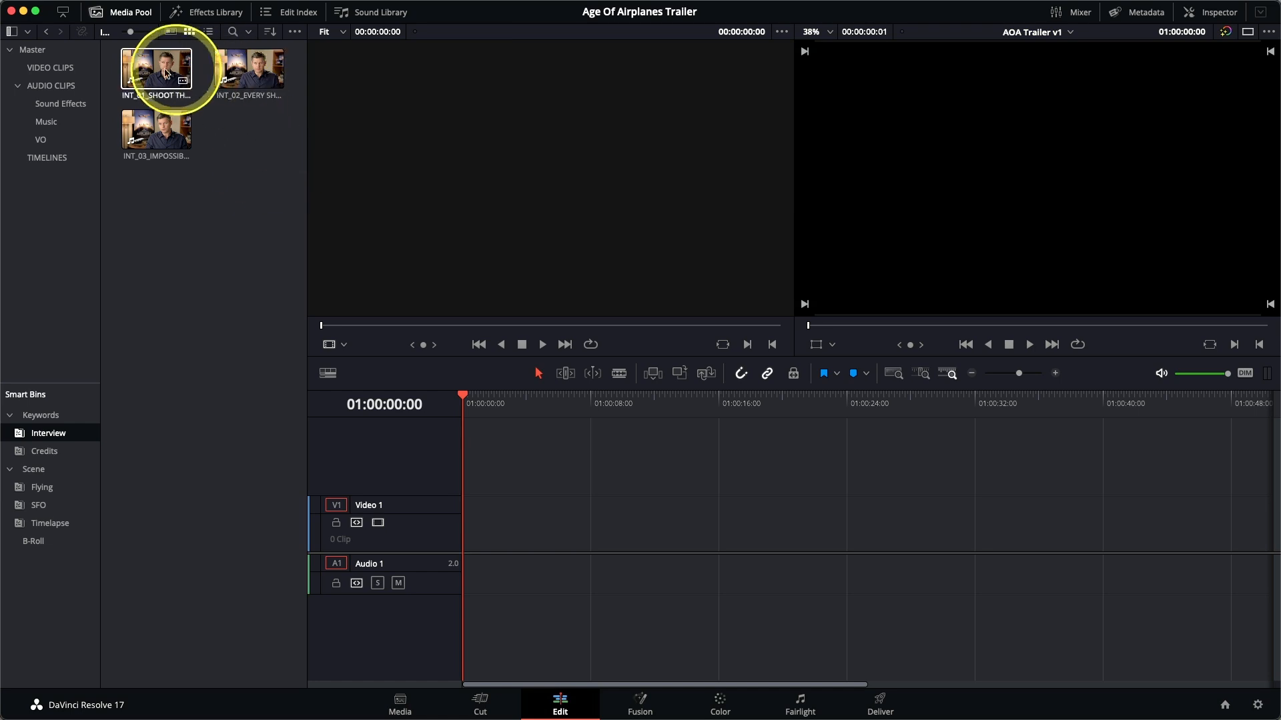
# - Load the INT_01_SHOOT THE REAL WORLD clip into the source viewer and review it from its start to its end
pyautogui.click(136, 68)
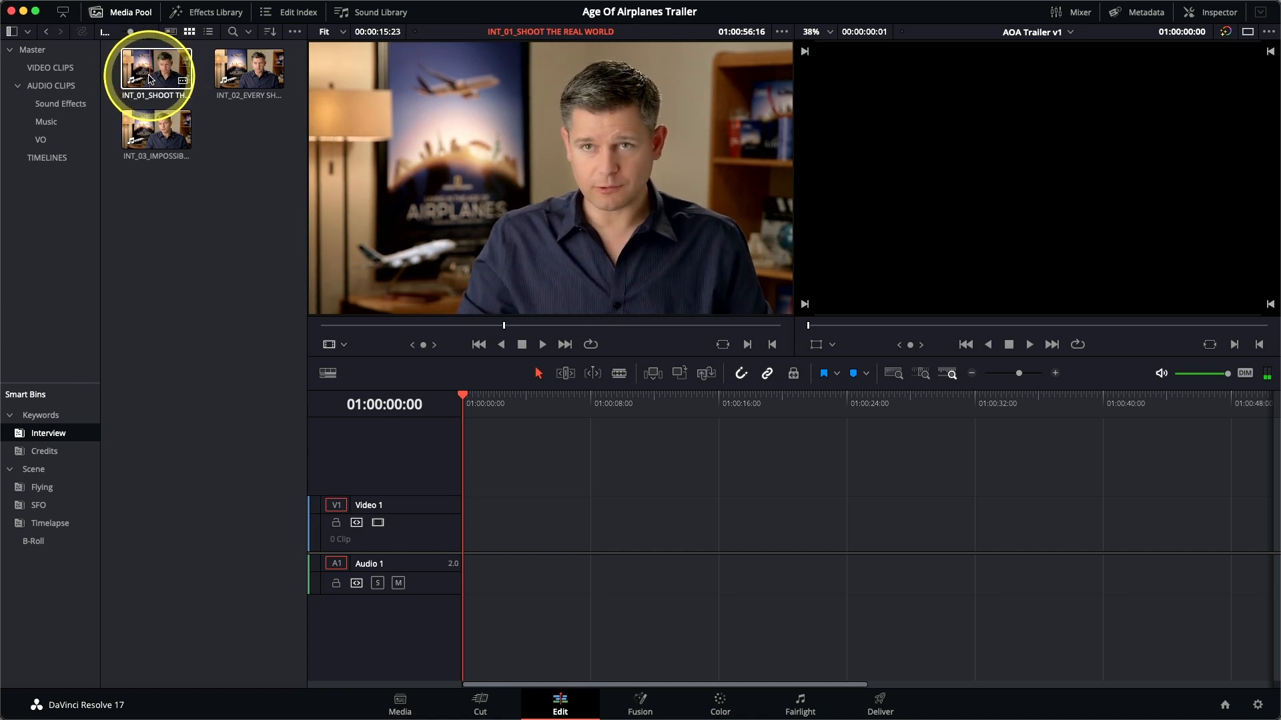
pyautogui.click(150, 79)
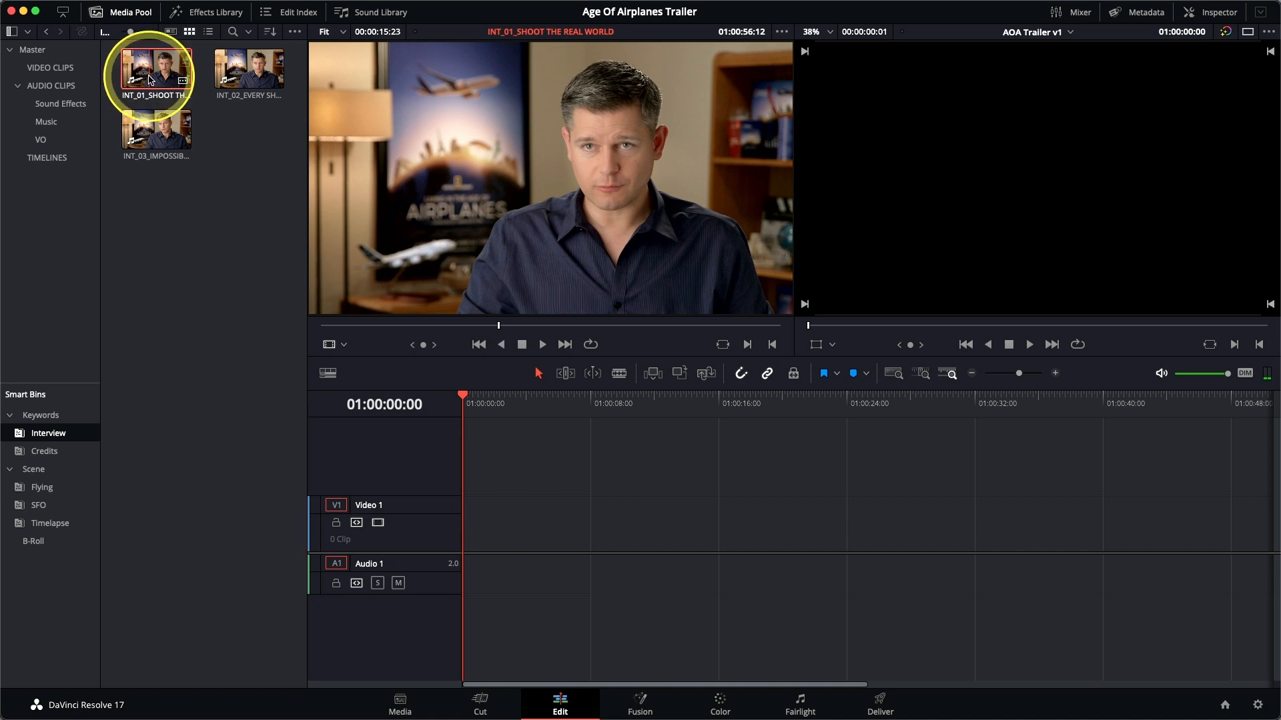
pyautogui.doubleClick(151, 79)
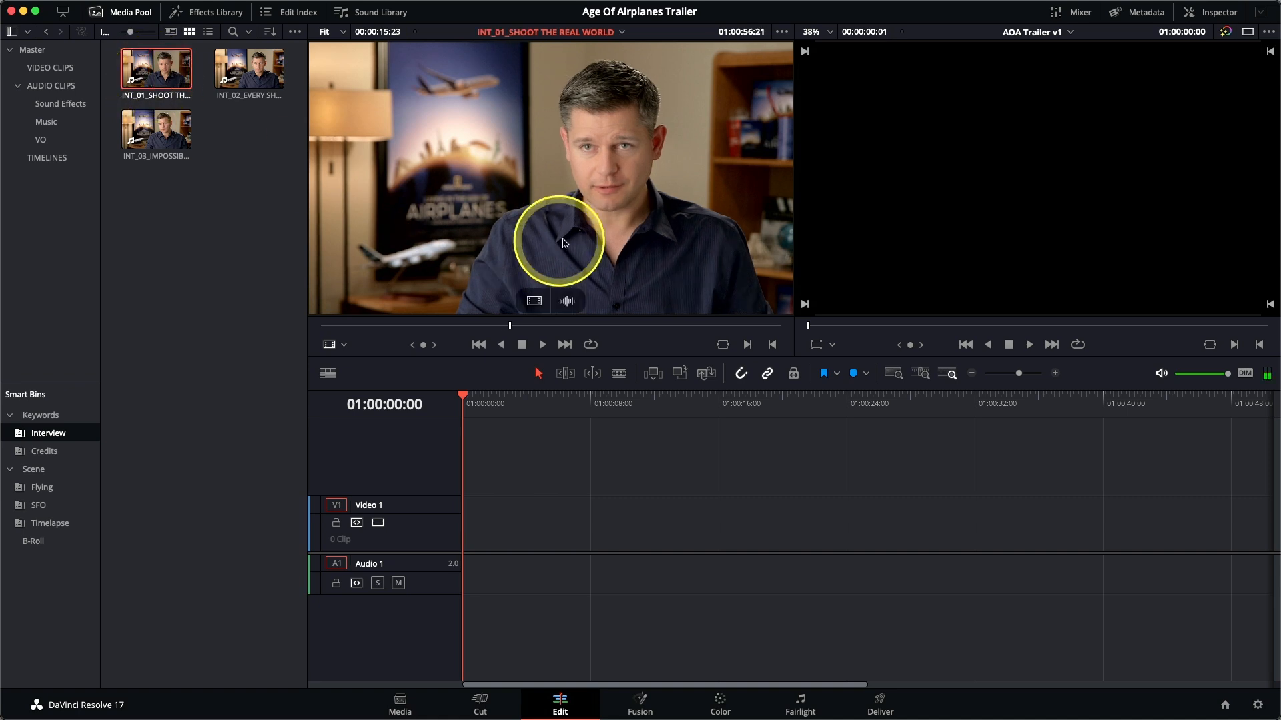
pyautogui.moveTo(510, 325); pyautogui.dragTo(314, 323)
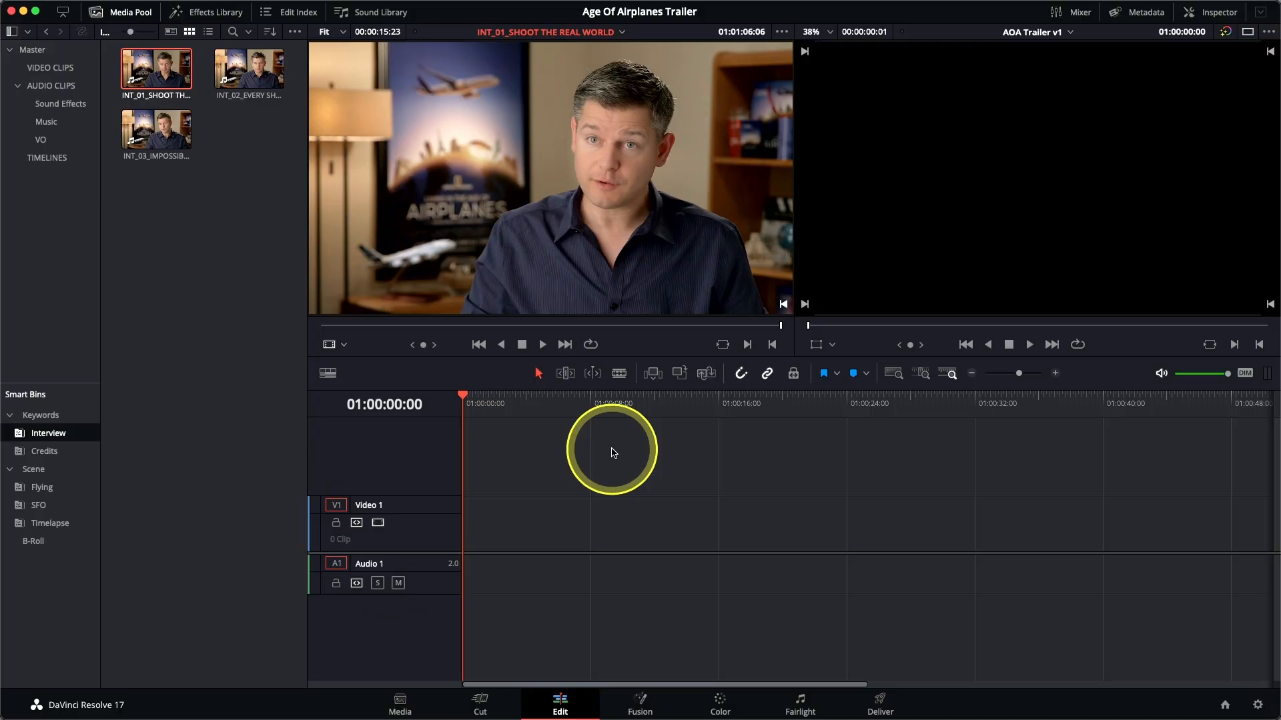
# - Try placing INT_01 from the source viewer freely on Video 1 and Audio 1, away from the timeline start, and undo that edit
pyautogui.moveTo(589, 243)
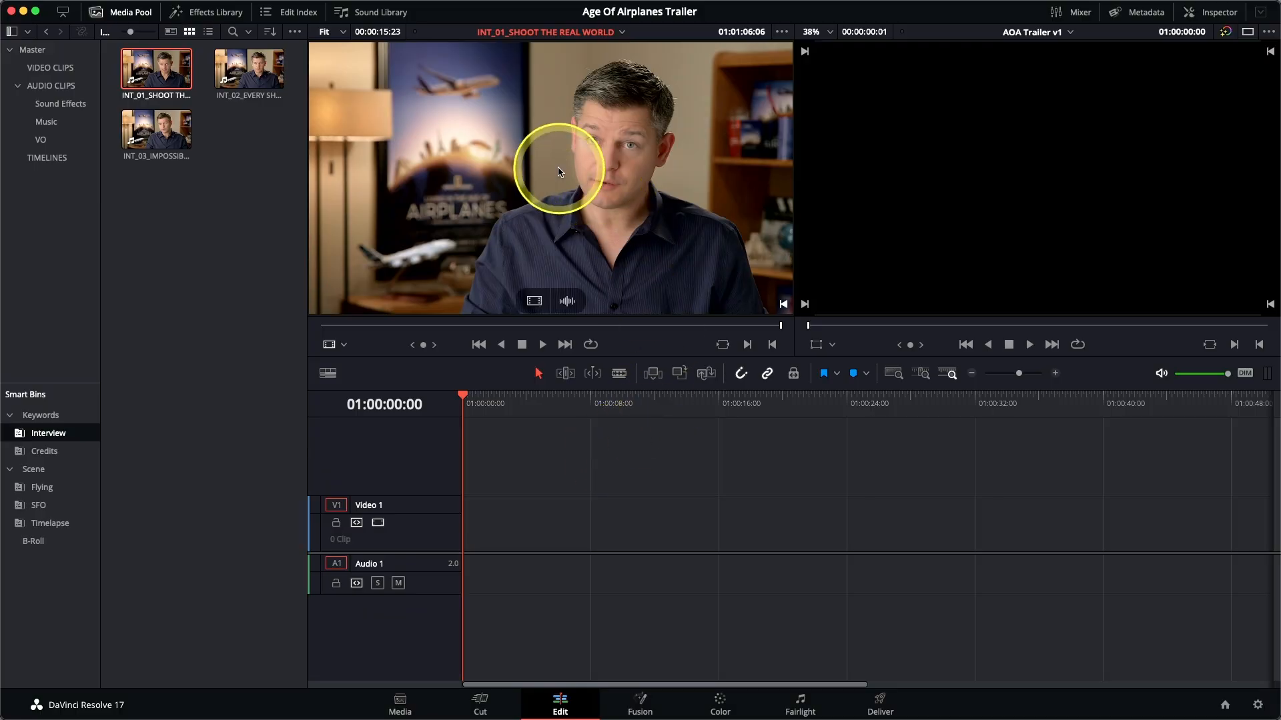
pyautogui.moveTo(559, 172); pyautogui.dragTo(547, 515)
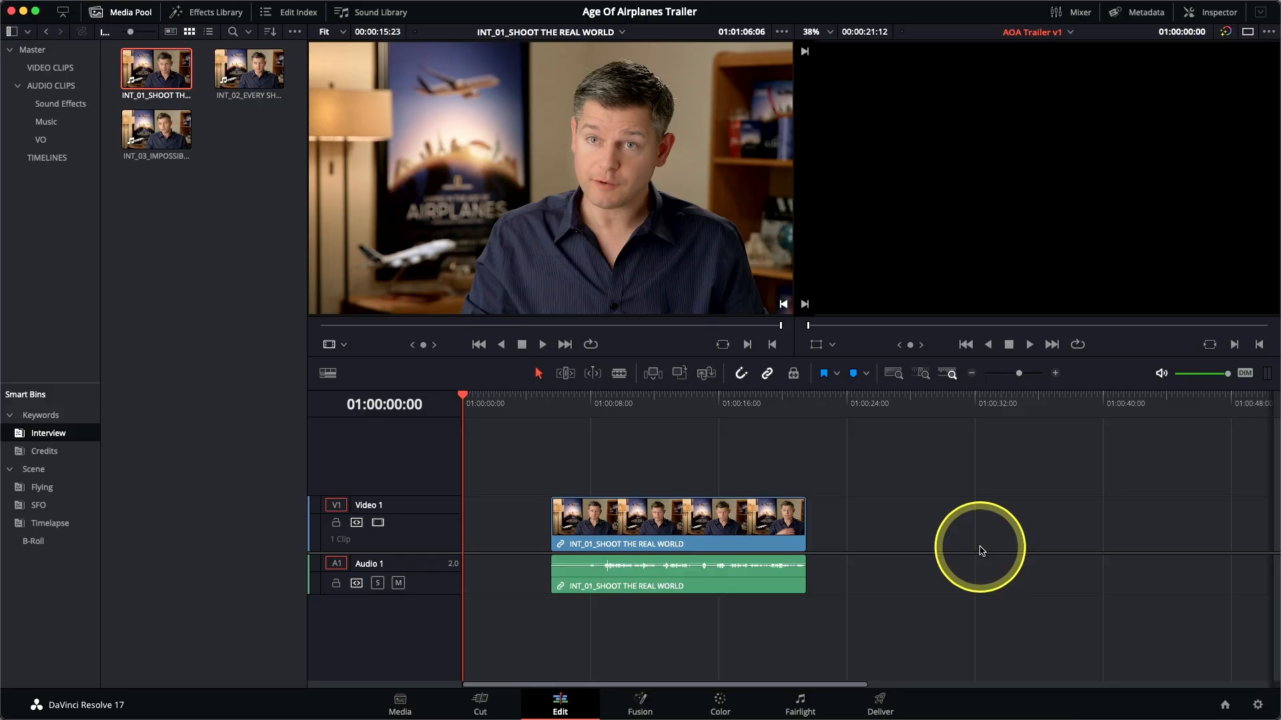
pyautogui.press('super+z')
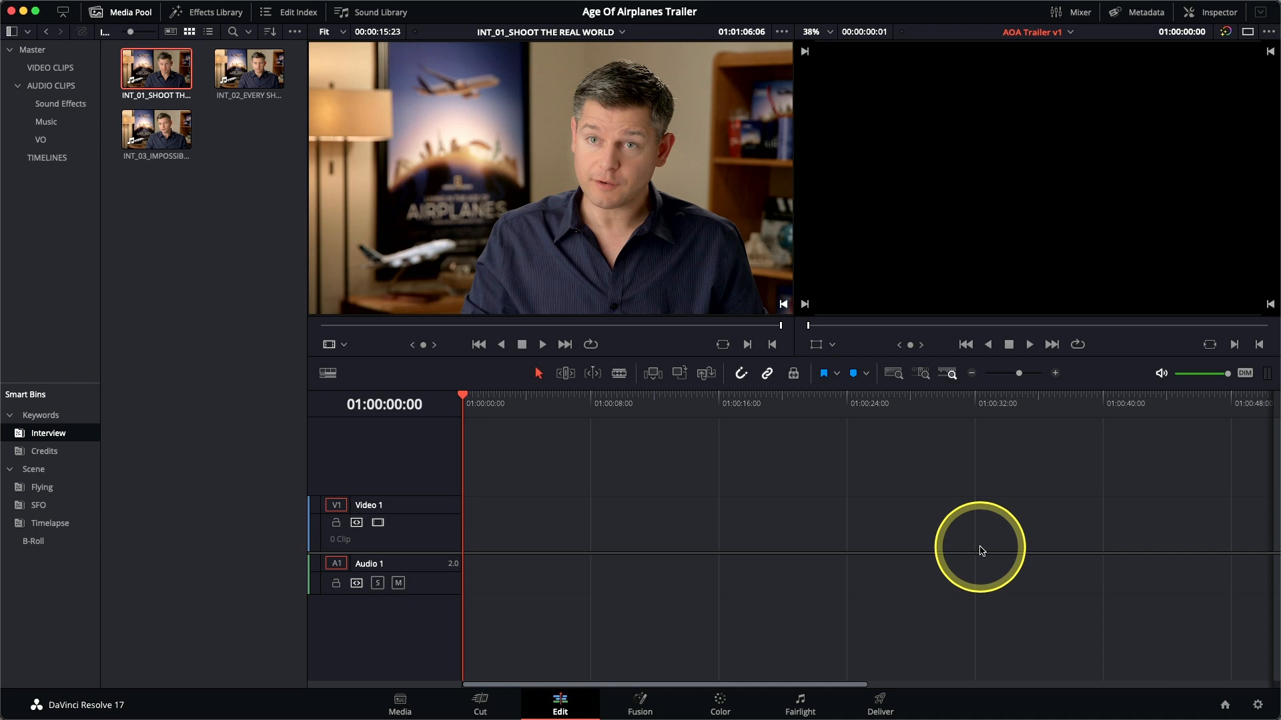
# - Edit INT_01 from the source viewer into the start of the timeline with an Overwrite edit
pyautogui.moveTo(567, 165); pyautogui.dragTo(992, 152)
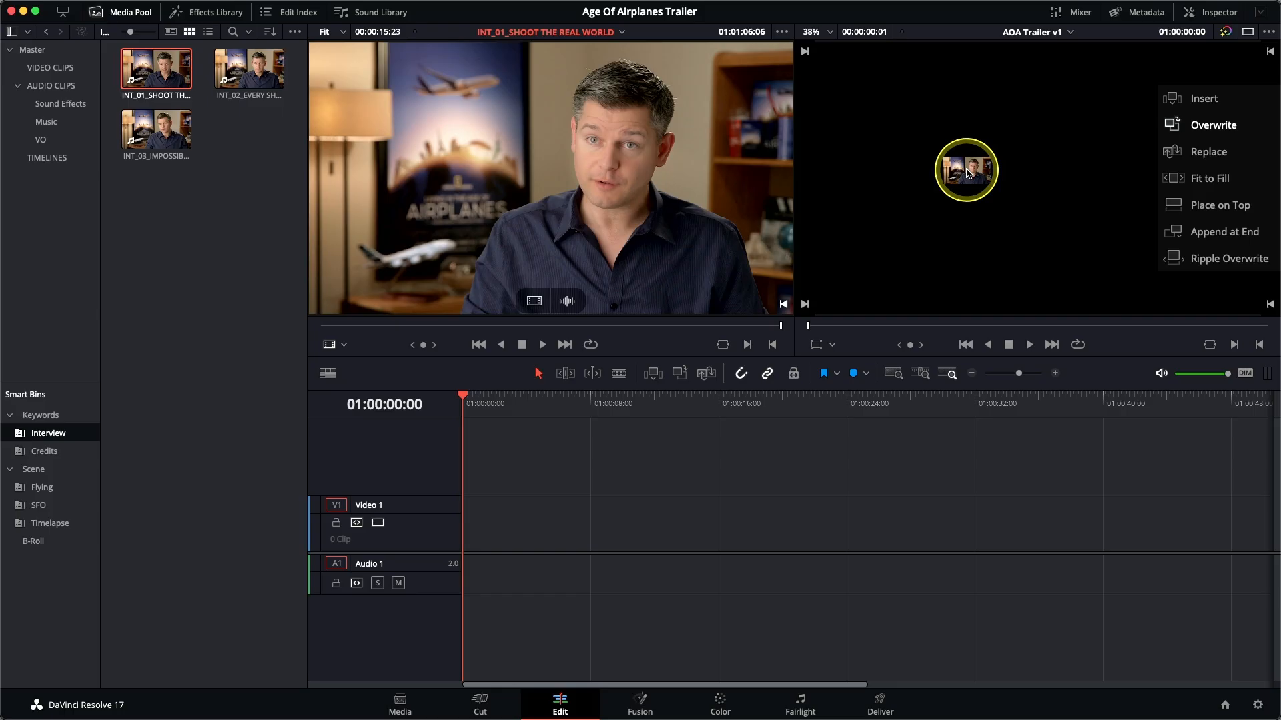
pyautogui.moveTo(965, 170); pyautogui.dragTo(969, 173)
pyautogui.moveTo(969, 173); pyautogui.dragTo(968, 173)
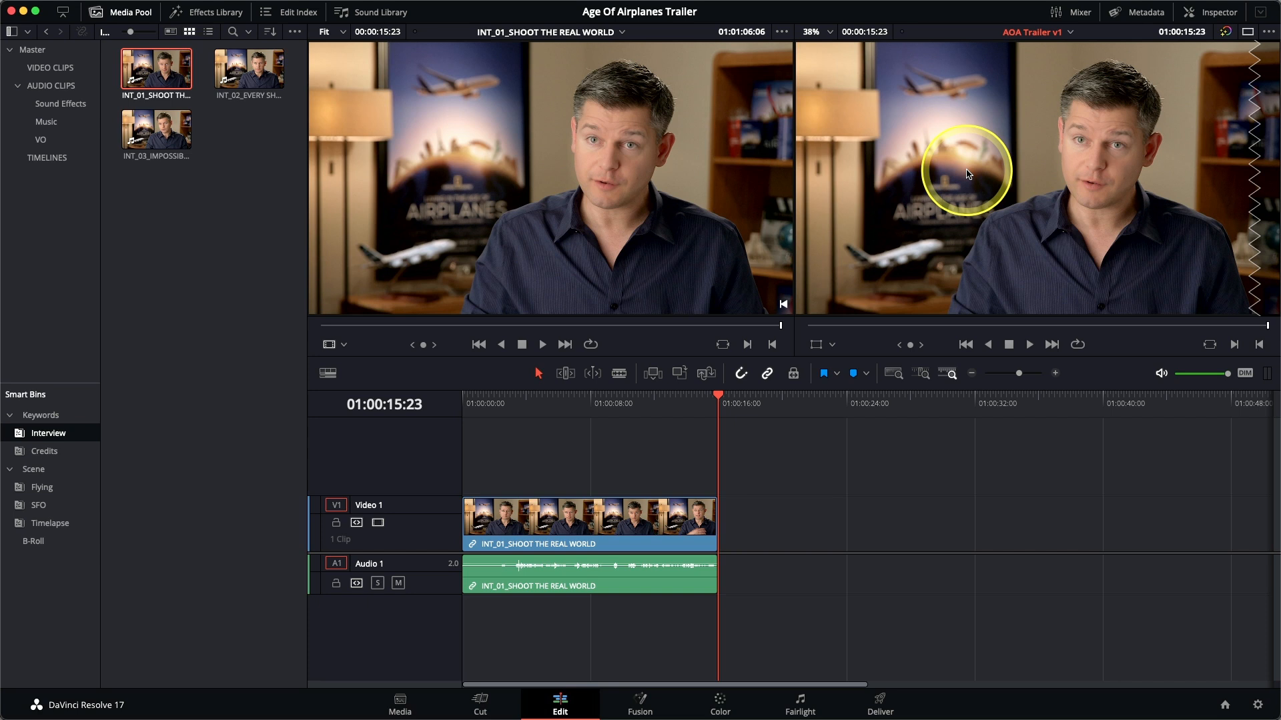
# - Play the timeline from its start, examine the frames around 01:00:11:00 in Detail Zoom, and fit the whole timeline in view
pyautogui.press('Home')
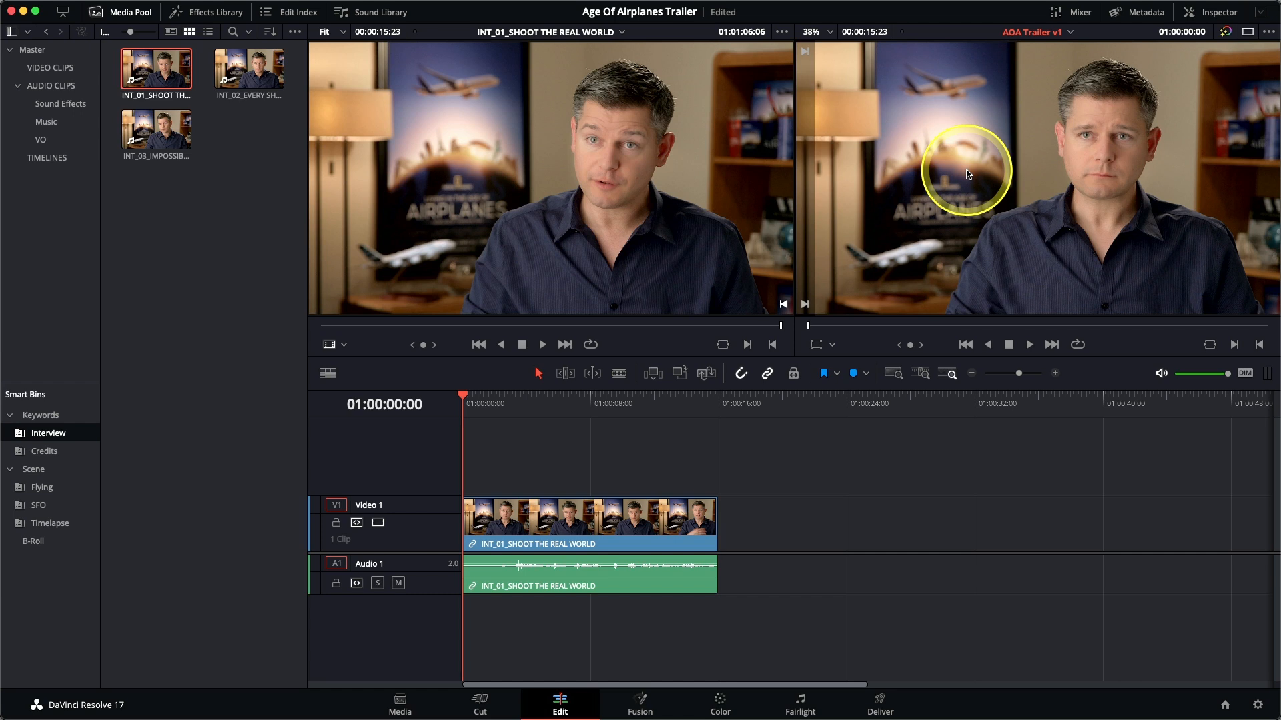
pyautogui.press('space')
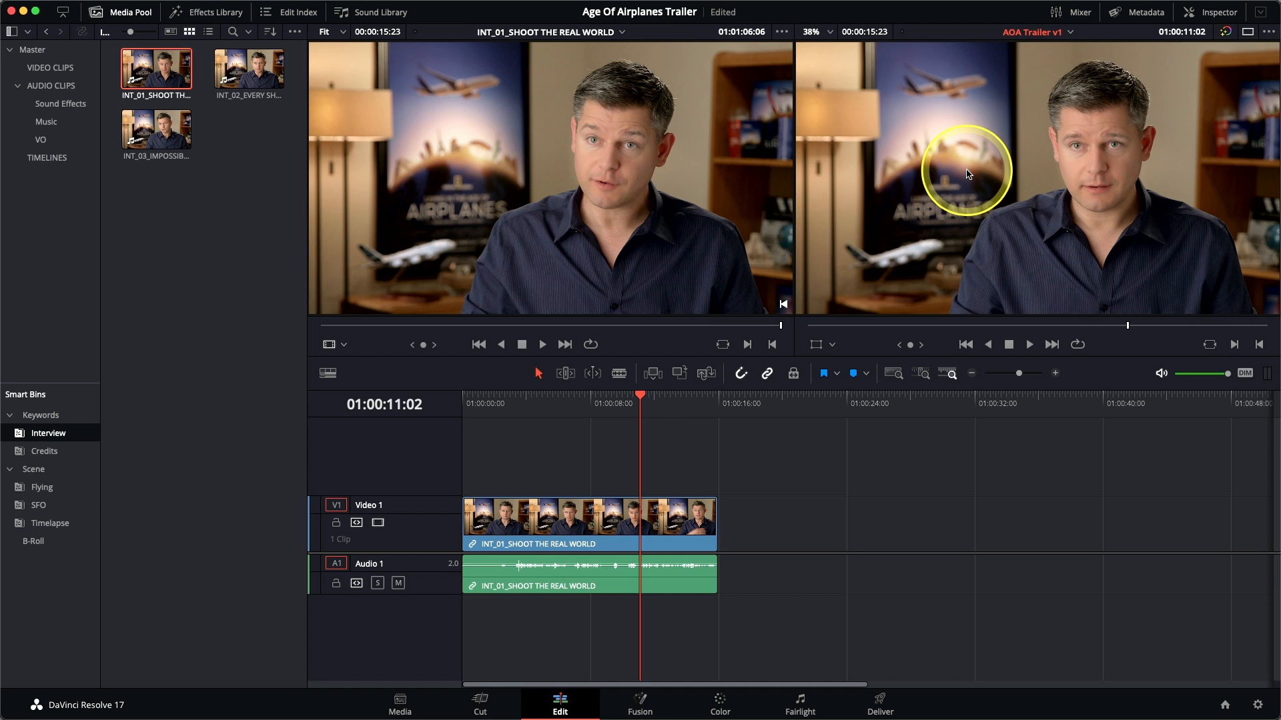
pyautogui.click(925, 381)
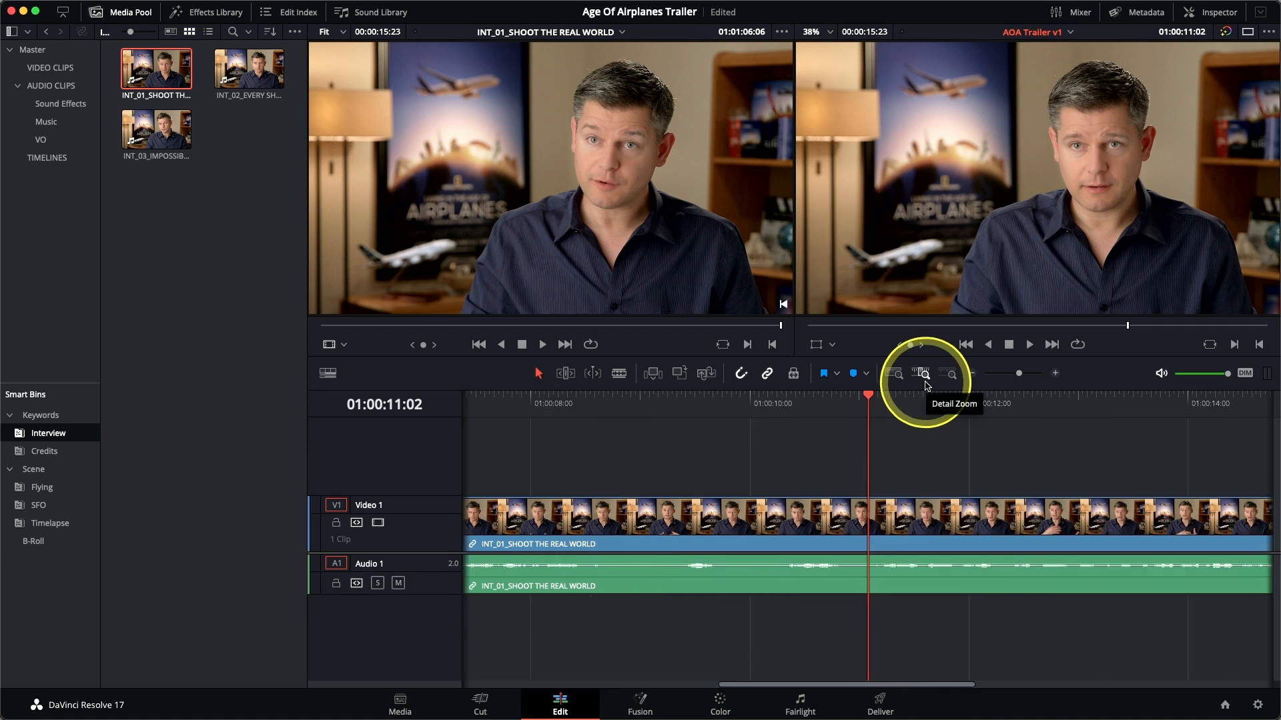
pyautogui.press('j')
pyautogui.press('l')
pyautogui.press('k')
pyautogui.press('Right')
pyautogui.press('Right')
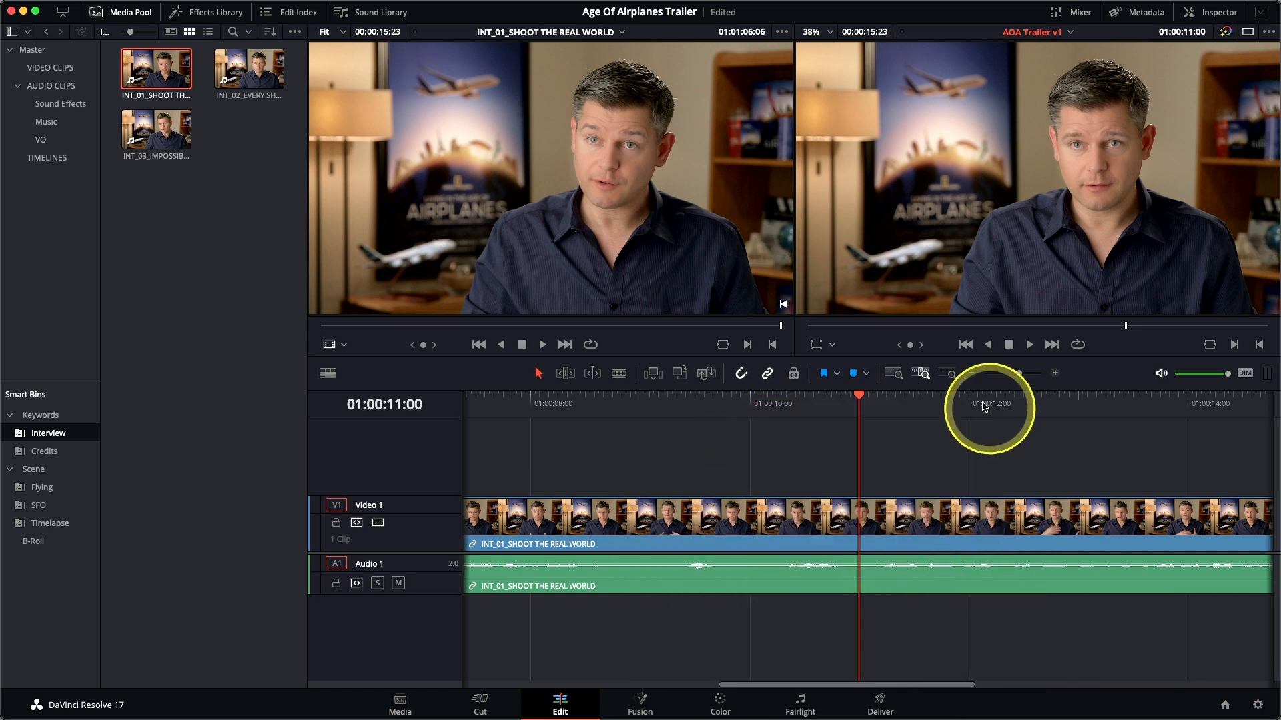
pyautogui.click(892, 375)
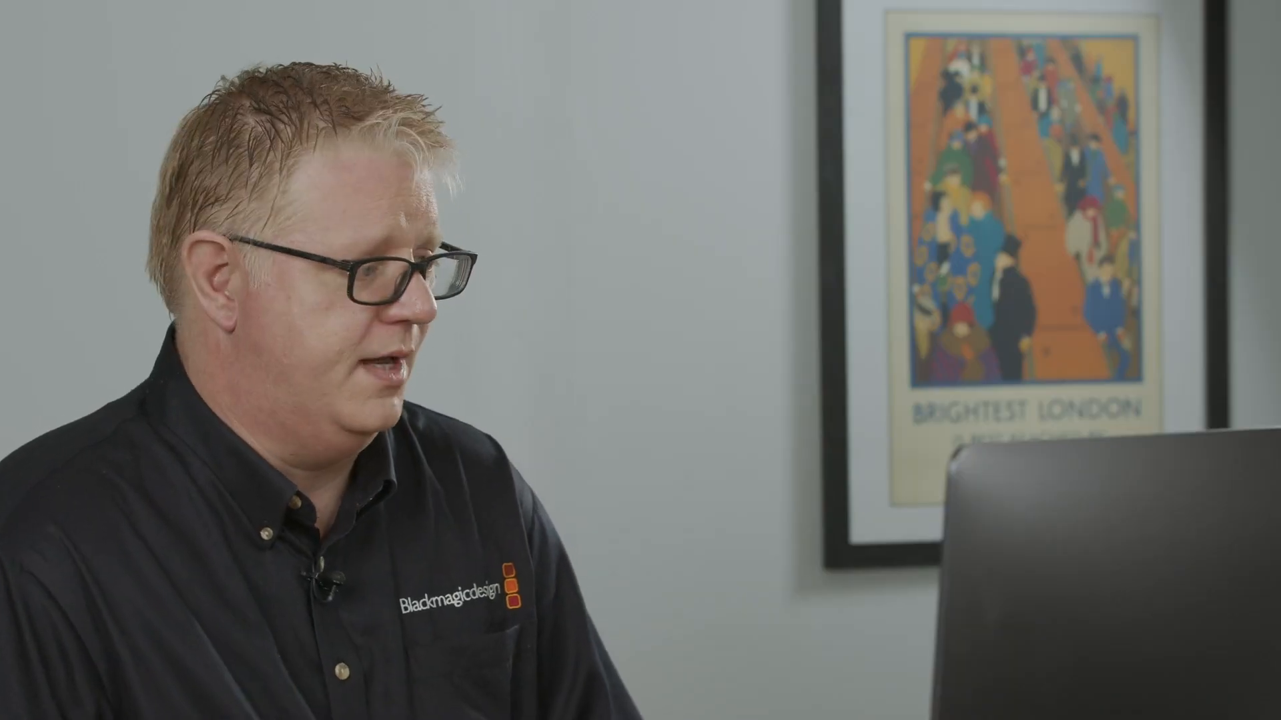
# - Load the second interview clip, INT_02, into the source viewer and play it from its start
pyautogui.click(244, 74)
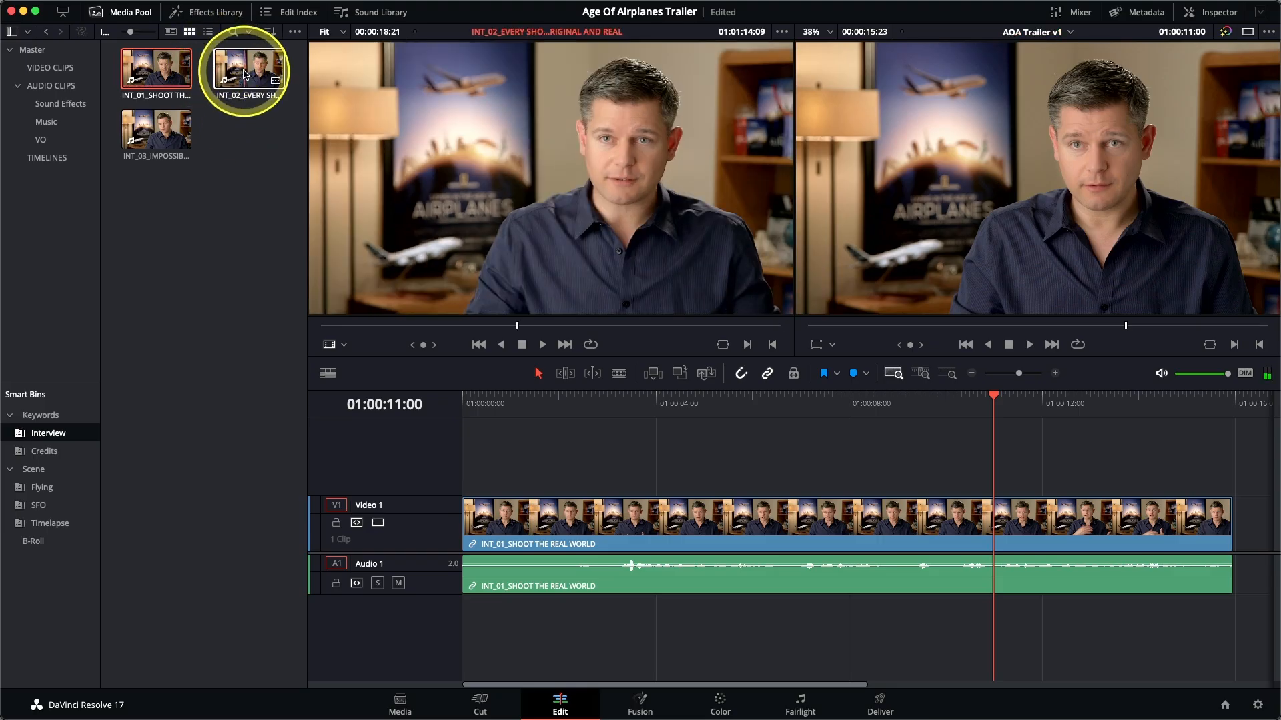
pyautogui.click(244, 73)
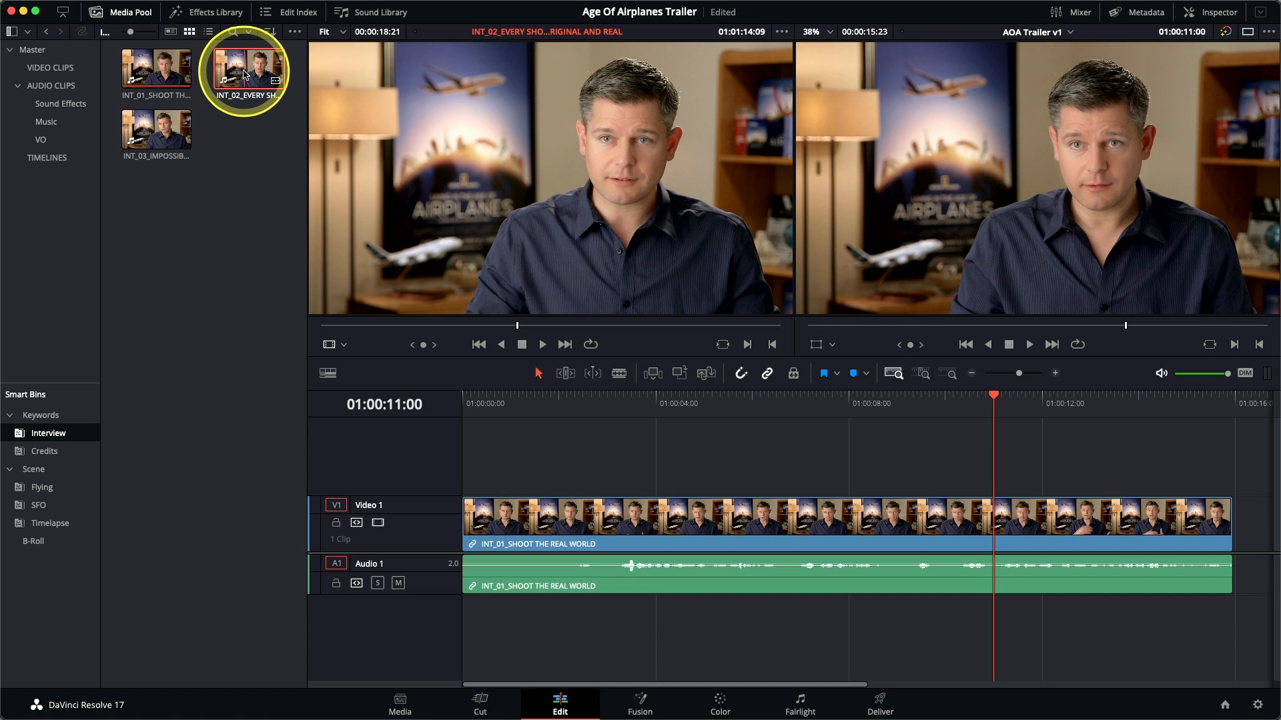
pyautogui.press('Home')
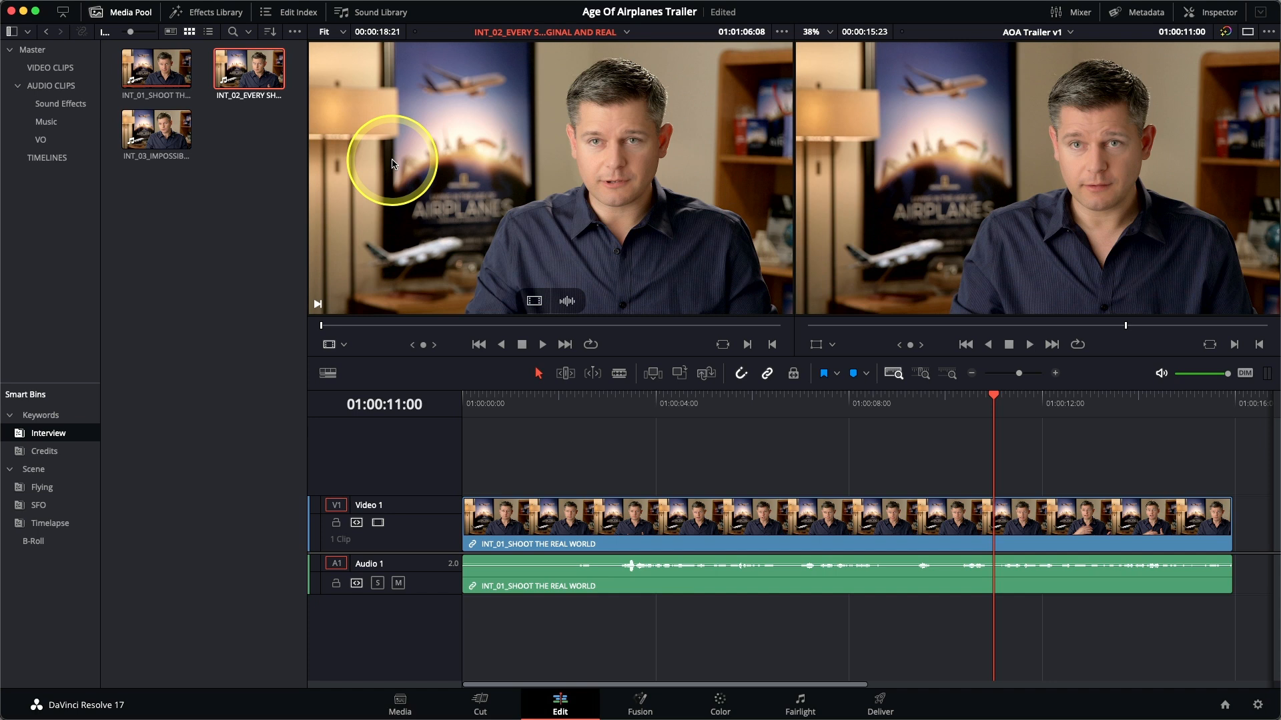
pyautogui.press('space')
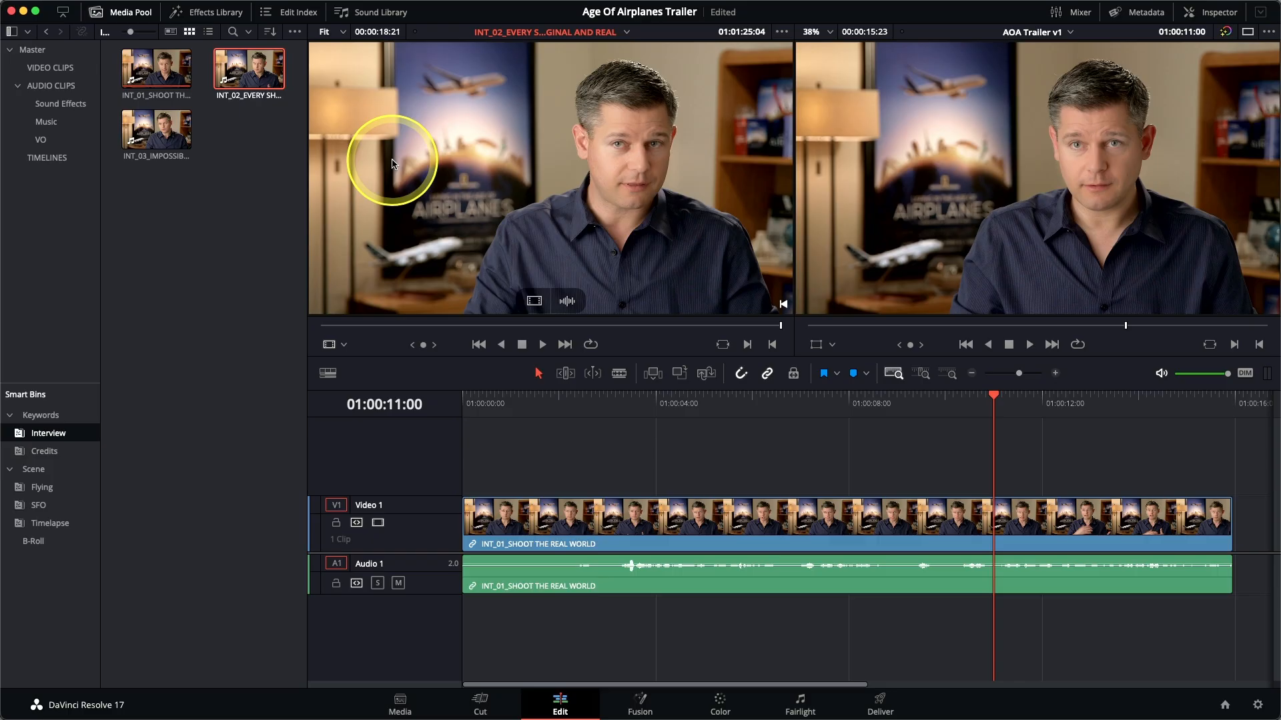
# - Show the full clip audio waveform in the source viewer, switch it to the zoomed waveform, and scrub INT_02 back to its start
pyautogui.click(782, 33)
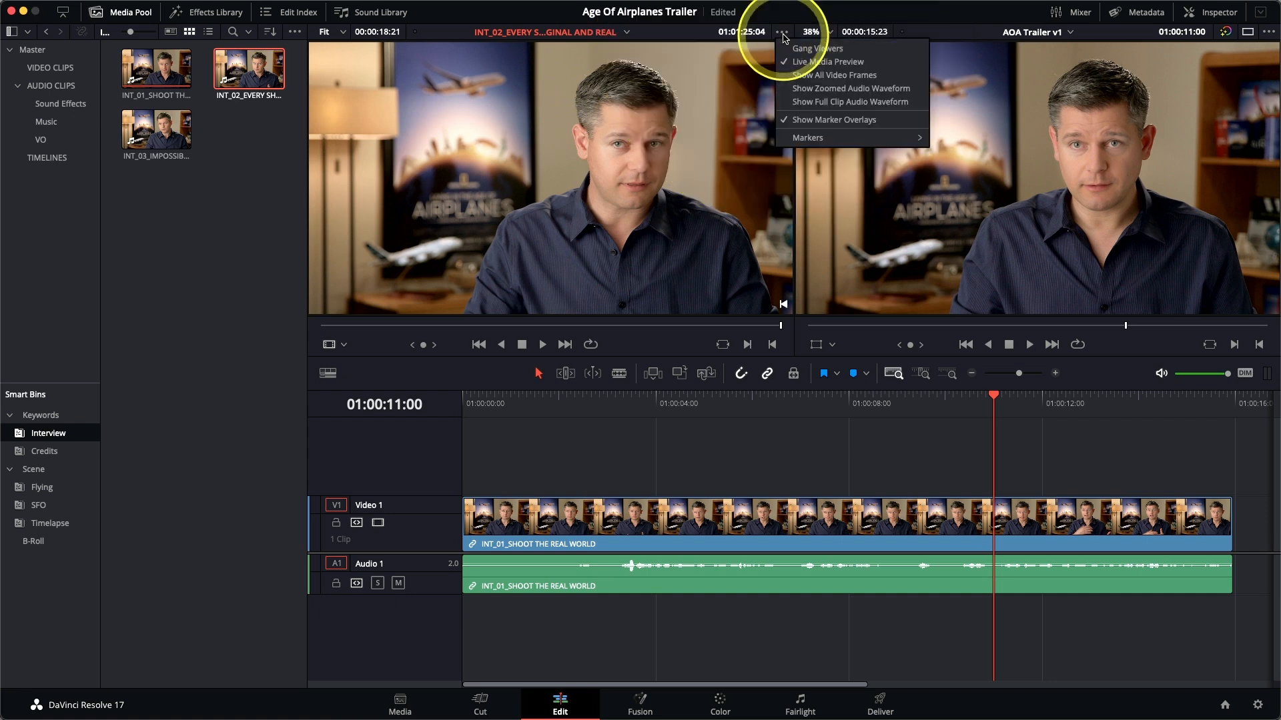
pyautogui.click(832, 108)
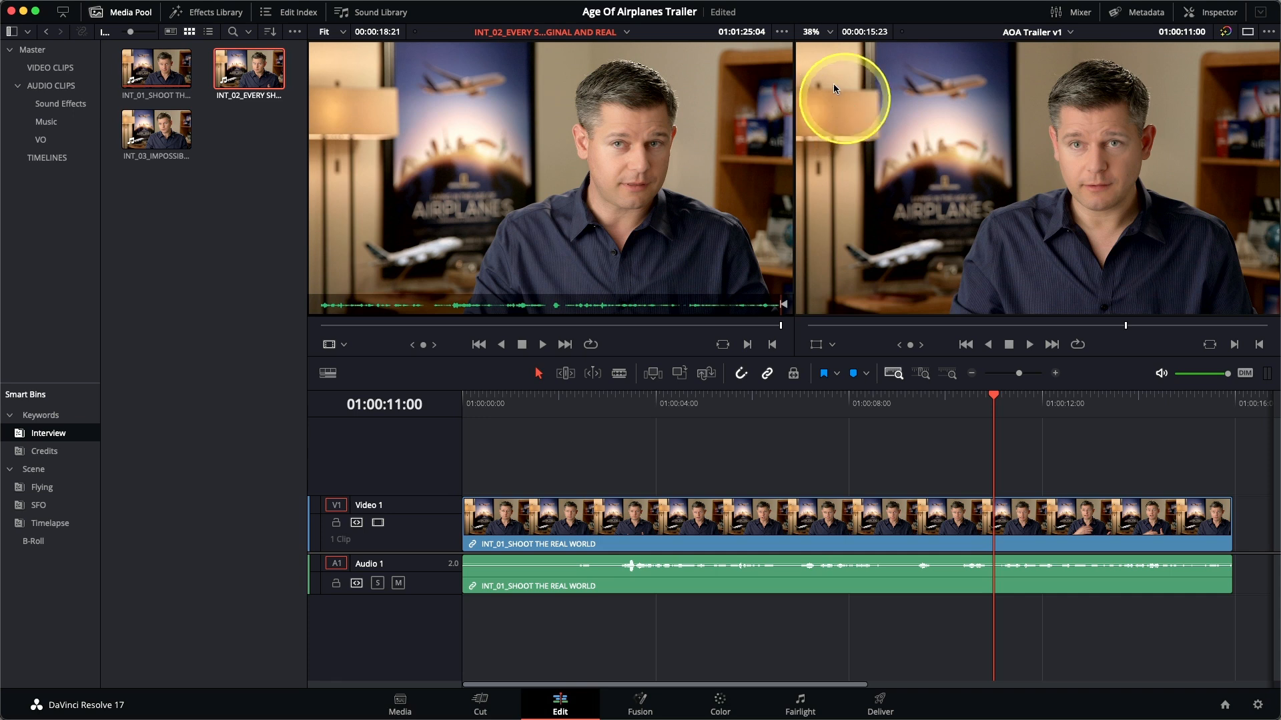
pyautogui.click(781, 32)
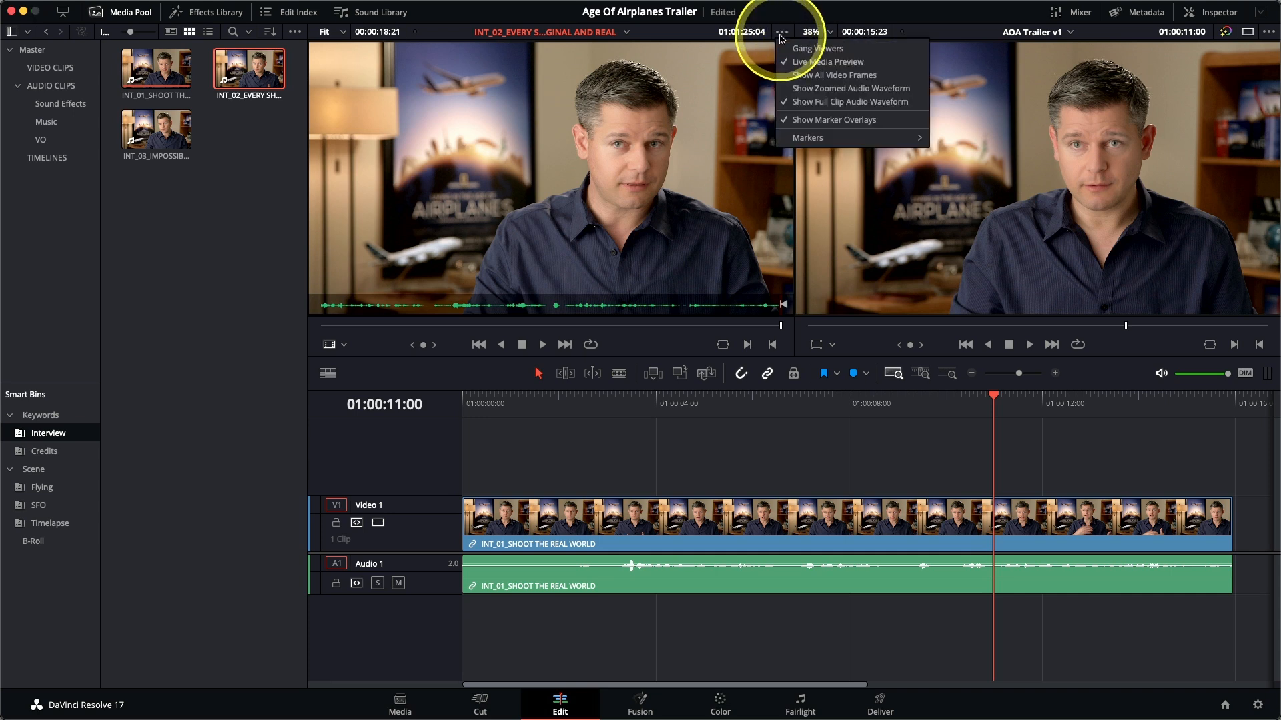
pyautogui.click(824, 77)
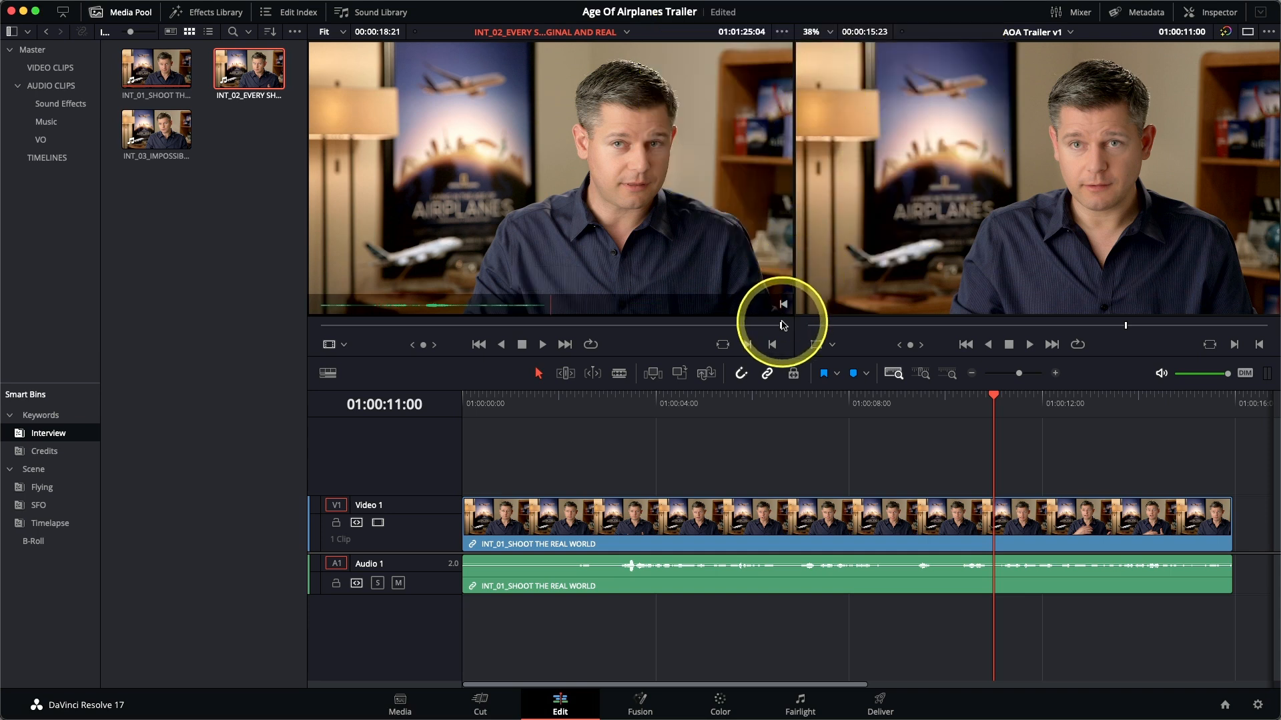
pyautogui.moveTo(704, 327); pyautogui.dragTo(545, 325)
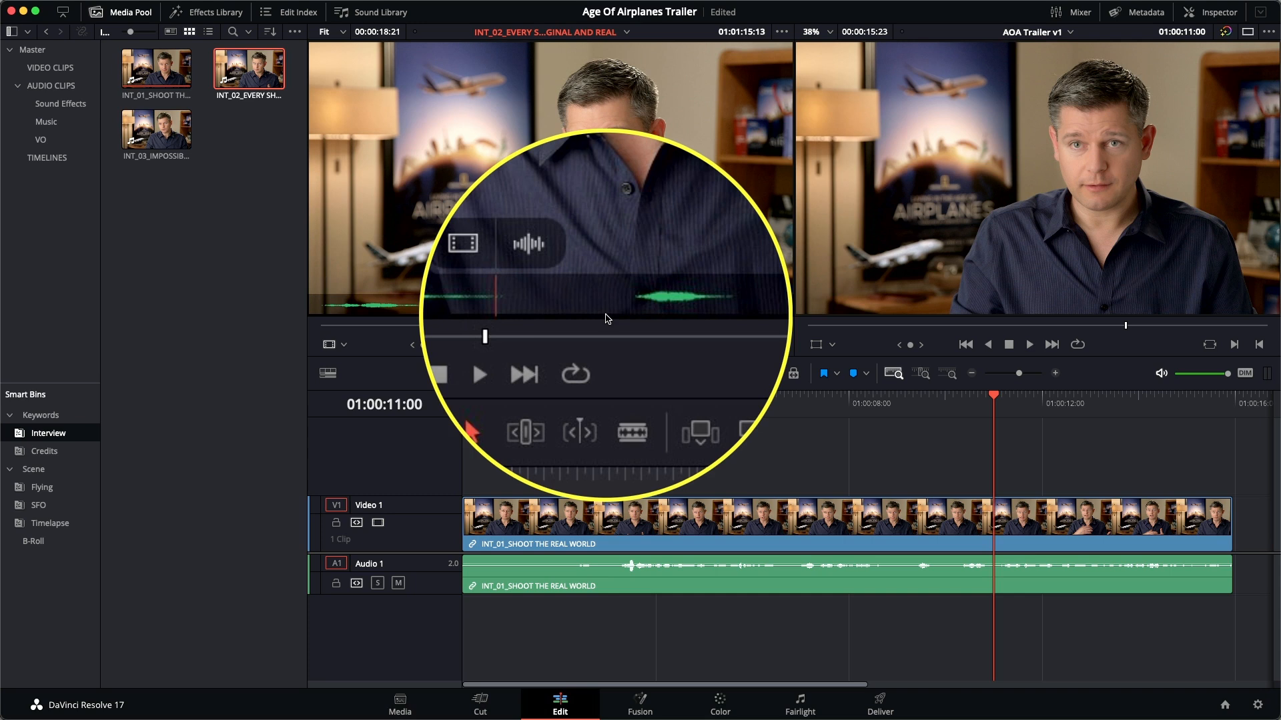
pyautogui.moveTo(545, 325); pyautogui.dragTo(310, 324)
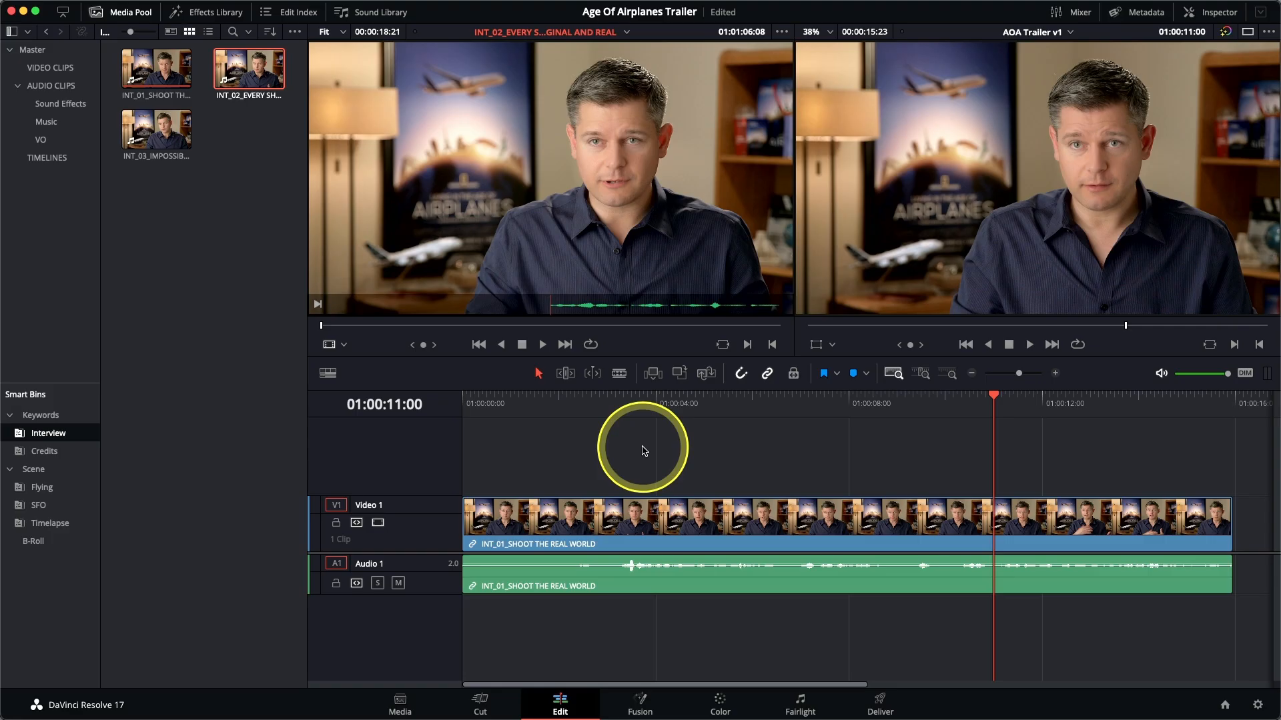
# - Play INT_02 in the source viewer to find the start of the usable line and mark its In point at 01:01:11:06
pyautogui.press('space')
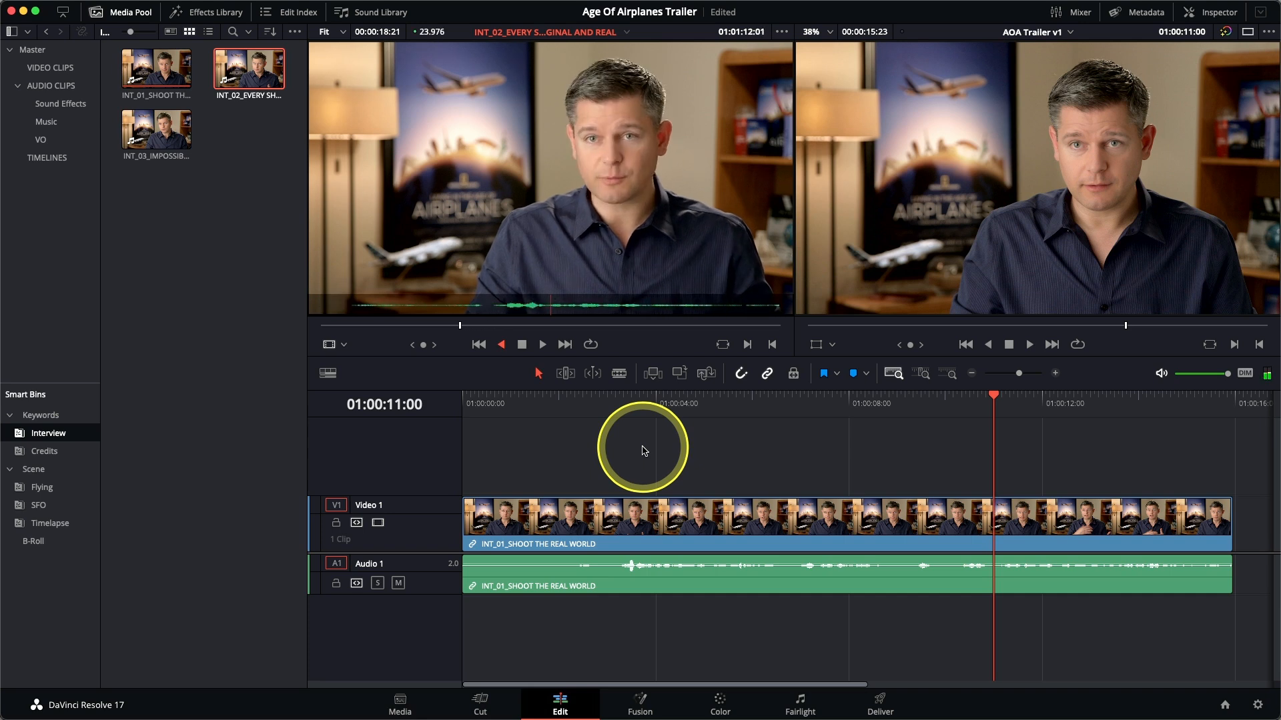
pyautogui.press('l')
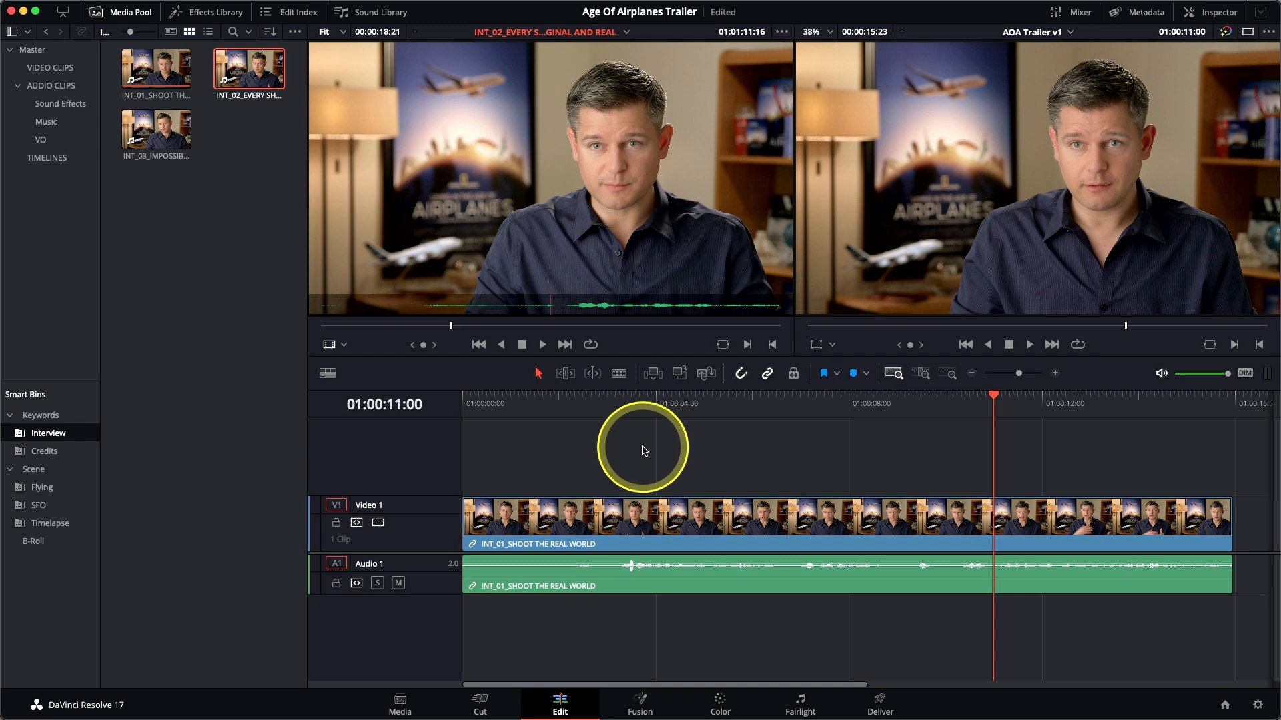
pyautogui.press('space')
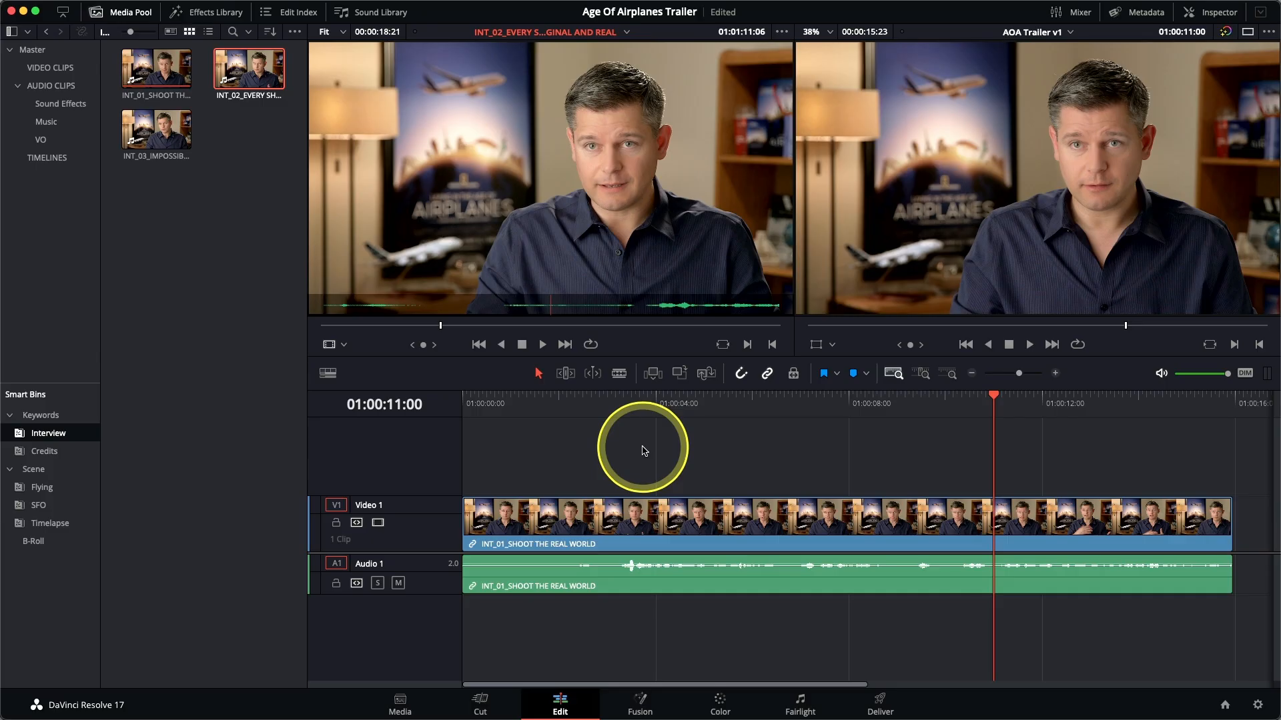
pyautogui.press('i')
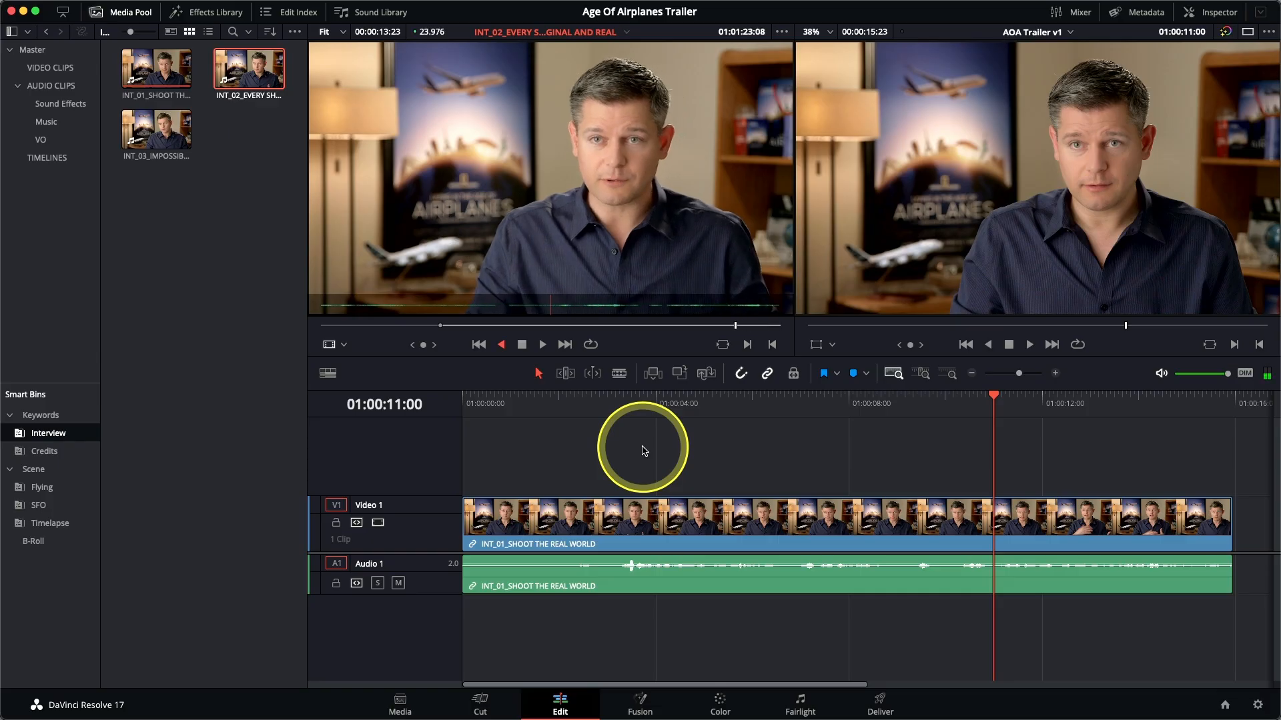
# - Play INT_02 to the end of the spoken line, step back three frames, and mark its Out point at 01:01:23:19
pyautogui.press('l')
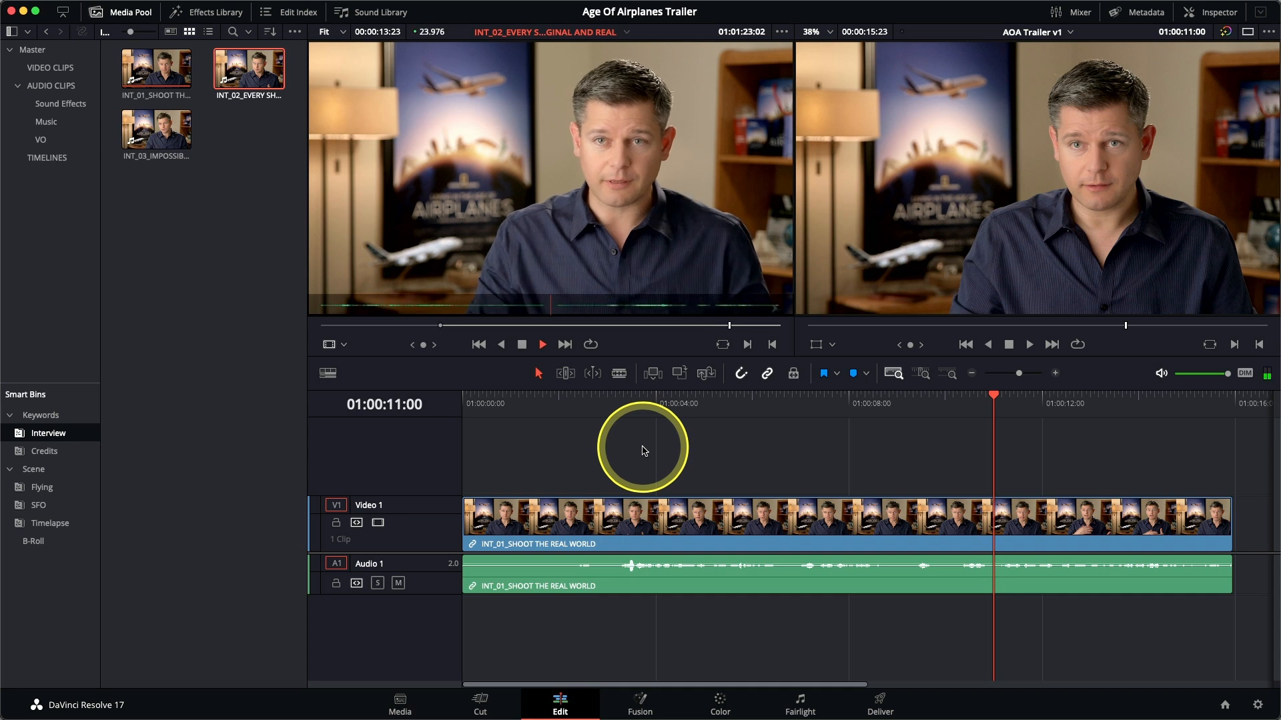
pyautogui.press('k')
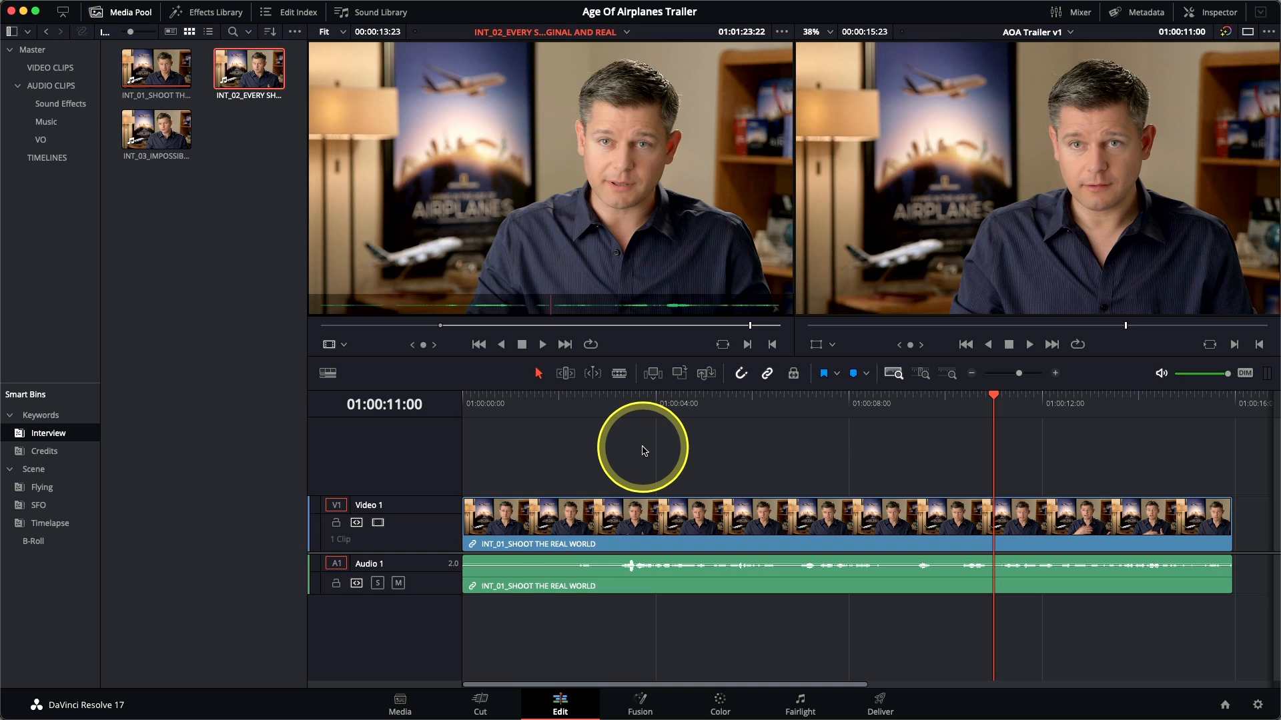
pyautogui.press('Left')
pyautogui.press('Left')
pyautogui.press('Left')
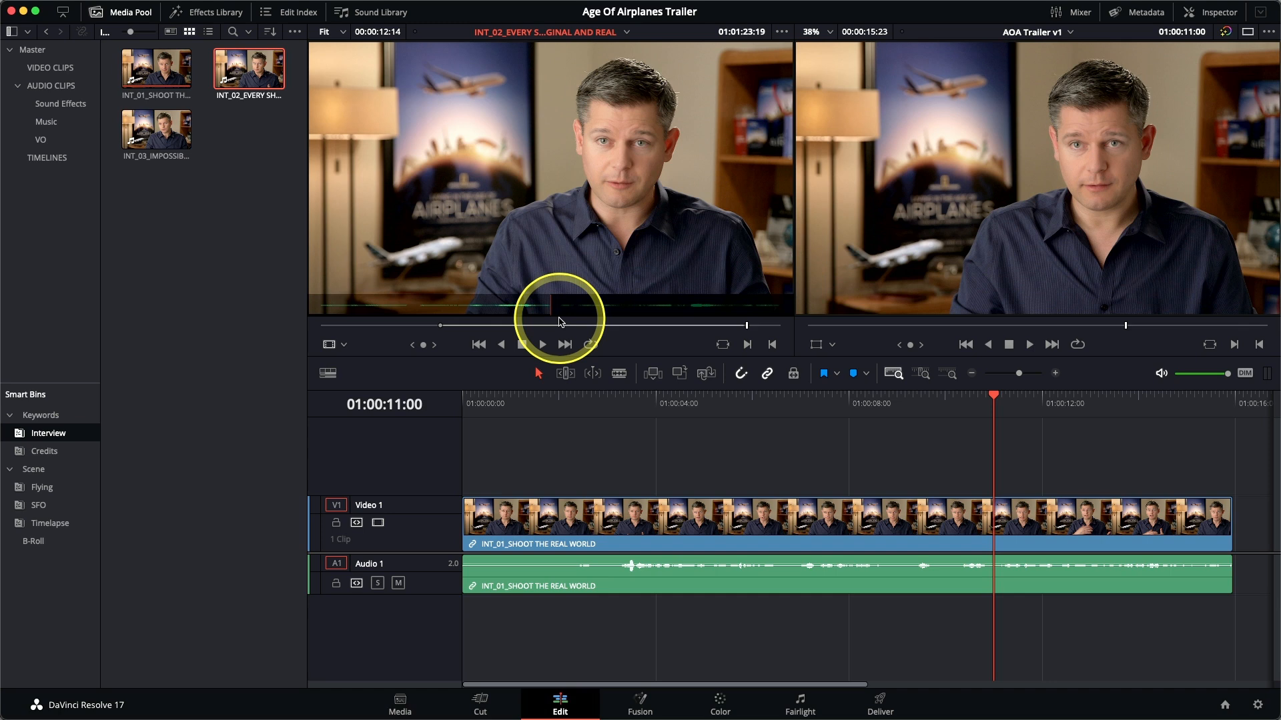
# - Check INT_02 at its In and Out points, play the marked range, and move the Out point to 01:01:23:20
pyautogui.hotkey('shift', 'i')
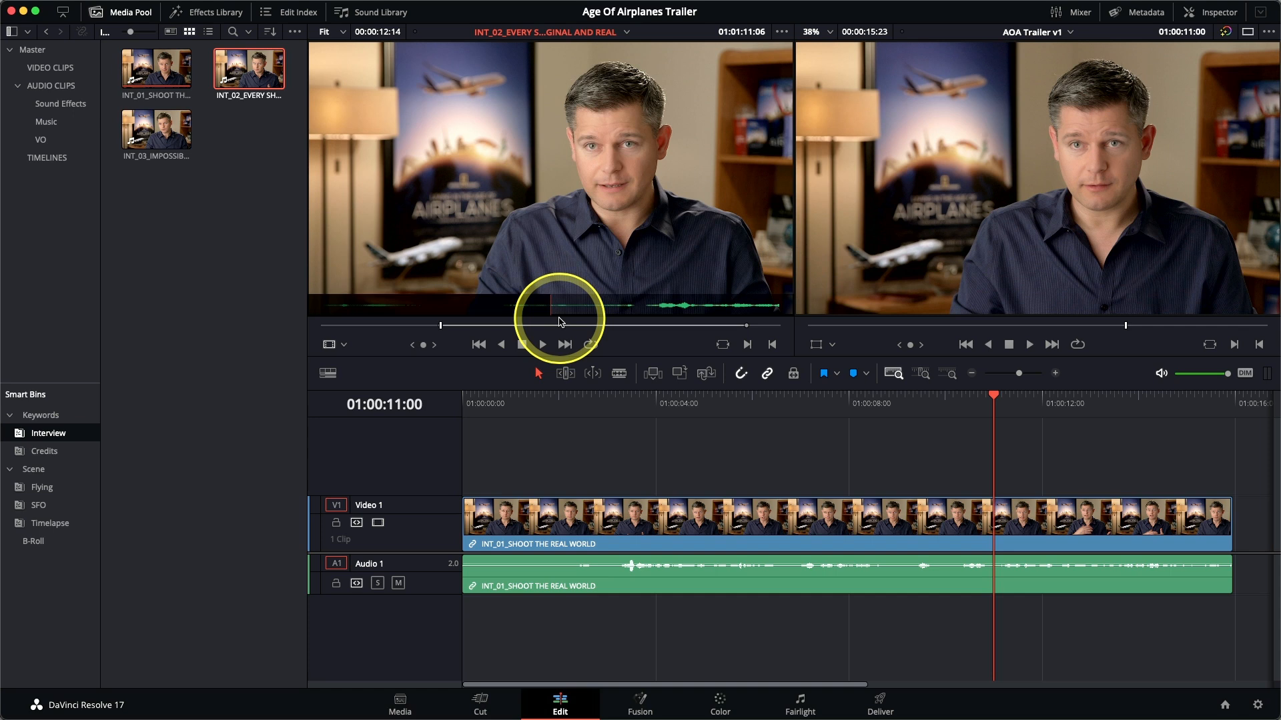
pyautogui.hotkey('shift', 'o')
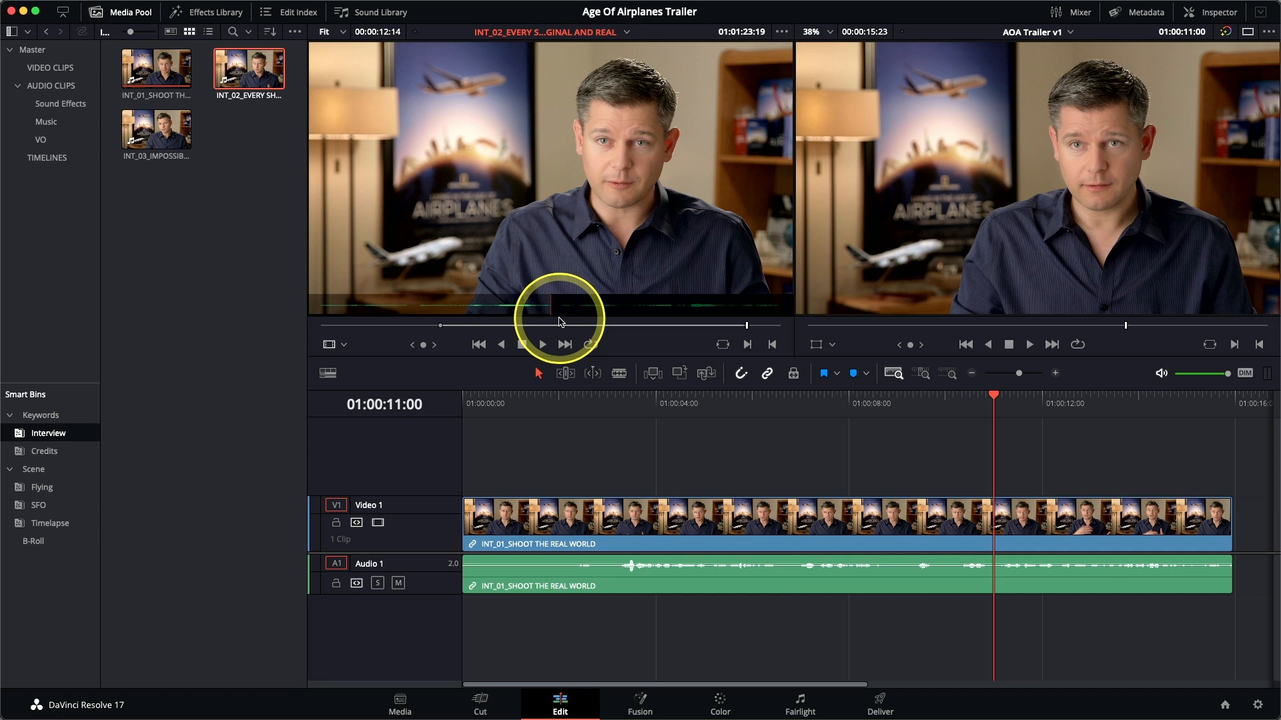
pyautogui.hotkey('alt', '/')
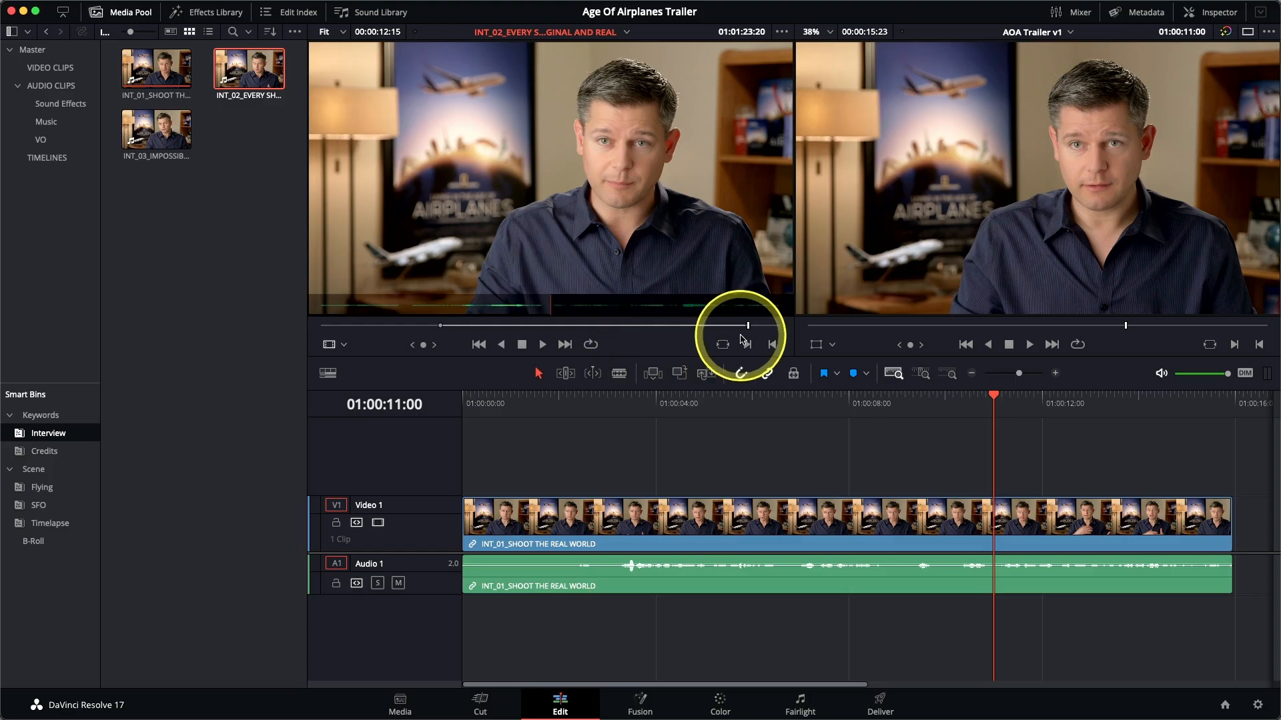
# - Preview the end of INT_02 with Play to Out, starting from about 01:01:22:12
pyautogui.moveTo(738, 327); pyautogui.dragTo(714, 327)
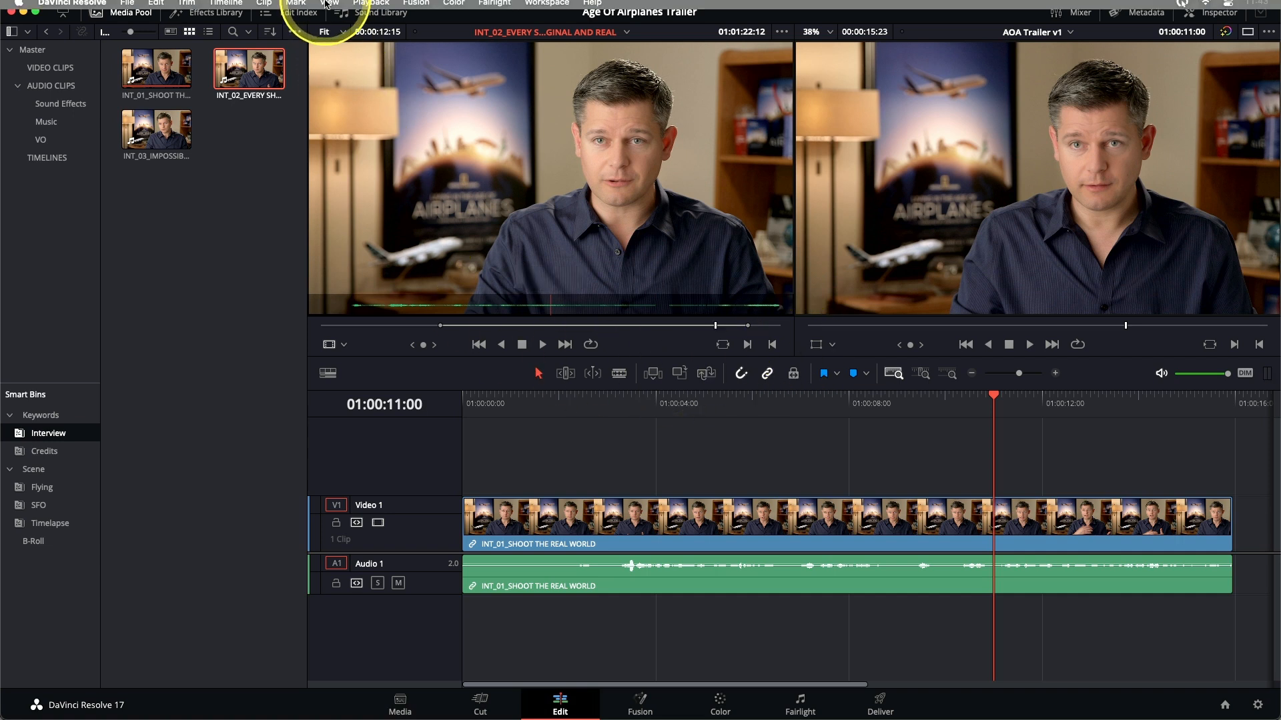
pyautogui.click(370, 8)
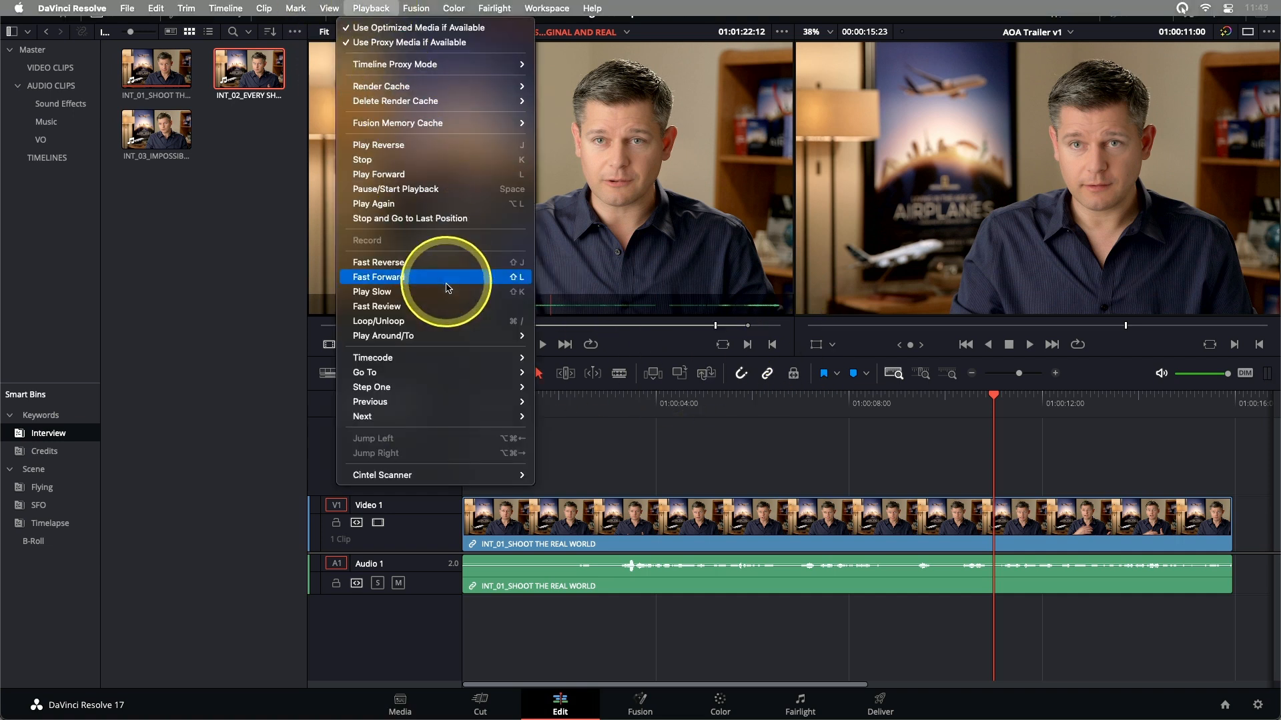
pyautogui.moveTo(430, 335)
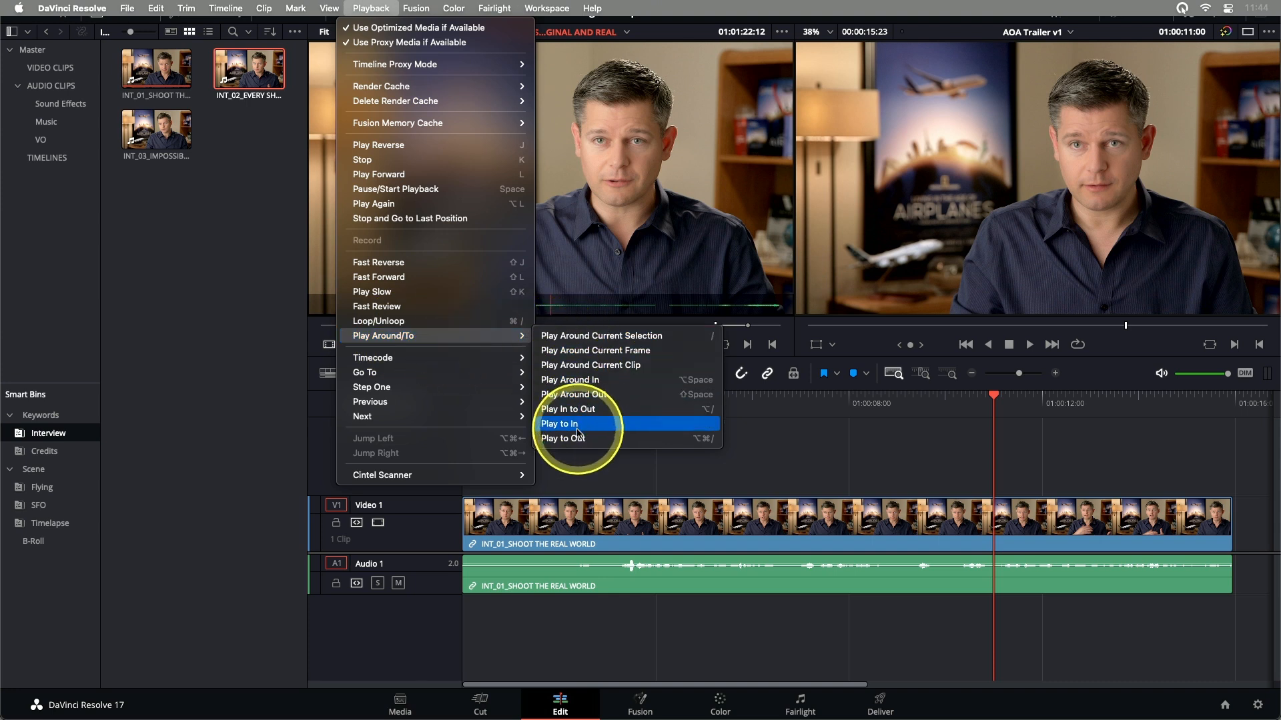
pyautogui.click(702, 441)
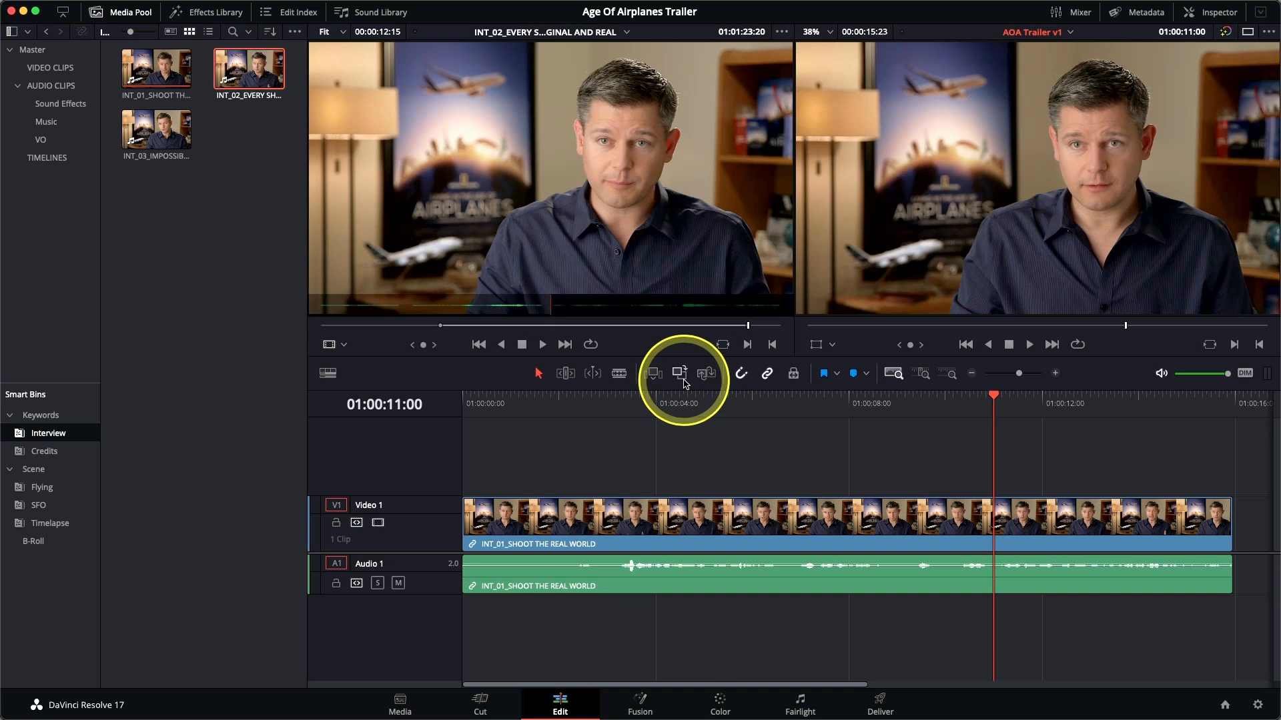
# - Edit the marked INT_02 range into the timeline at 01:00:11:00 with an Overwrite edit, and play around the cut between the interview clips
pyautogui.moveTo(615, 209); pyautogui.dragTo(927, 200)
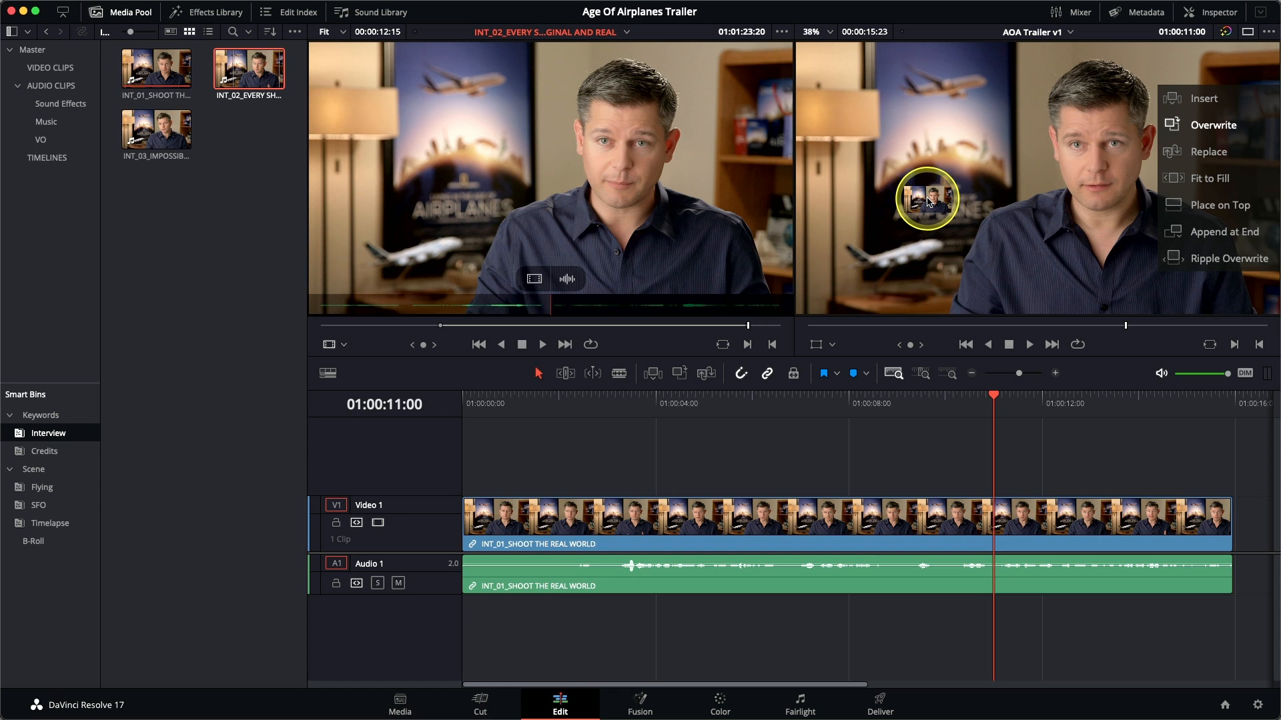
pyautogui.moveTo(927, 200); pyautogui.dragTo(664, 200)
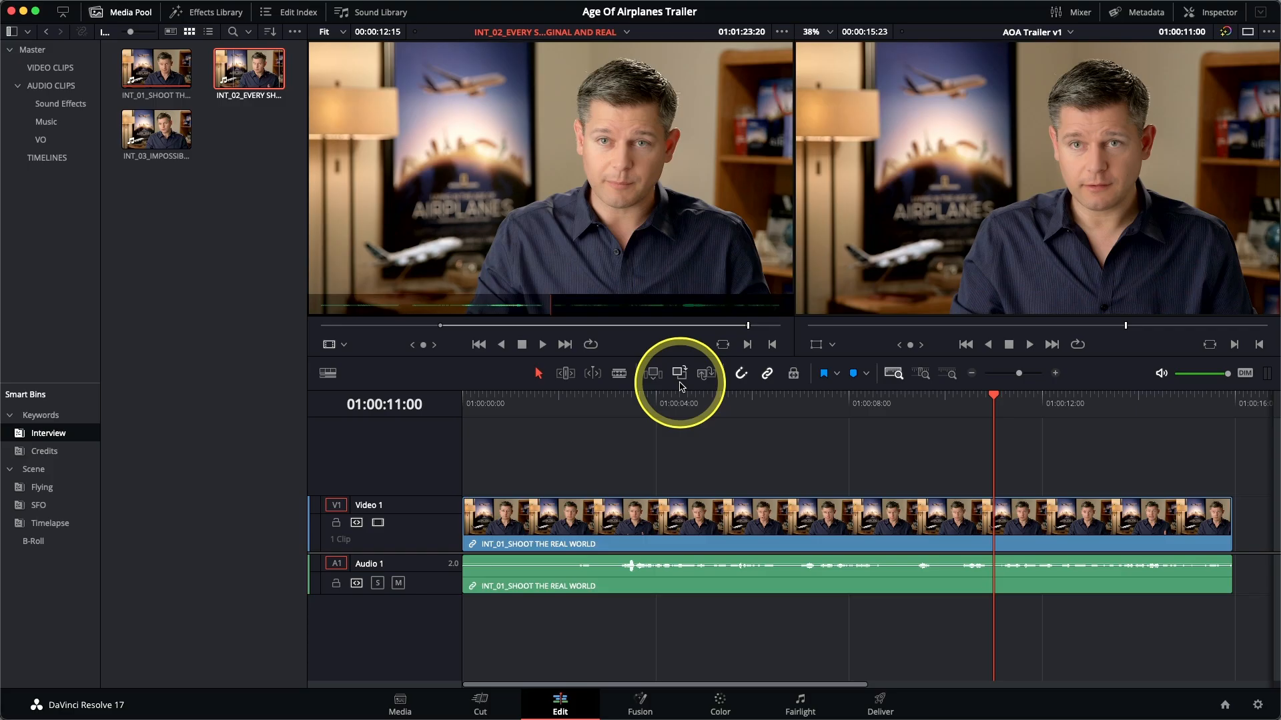
pyautogui.click(679, 384)
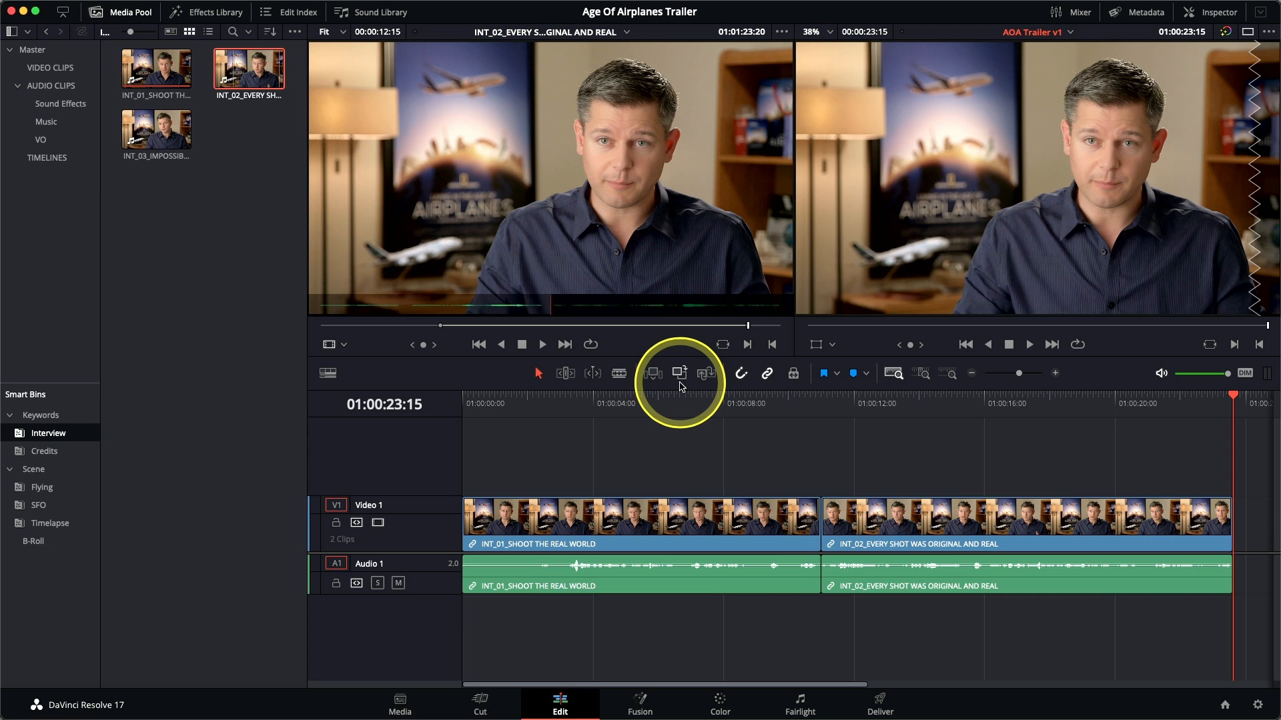
pyautogui.press('Up')
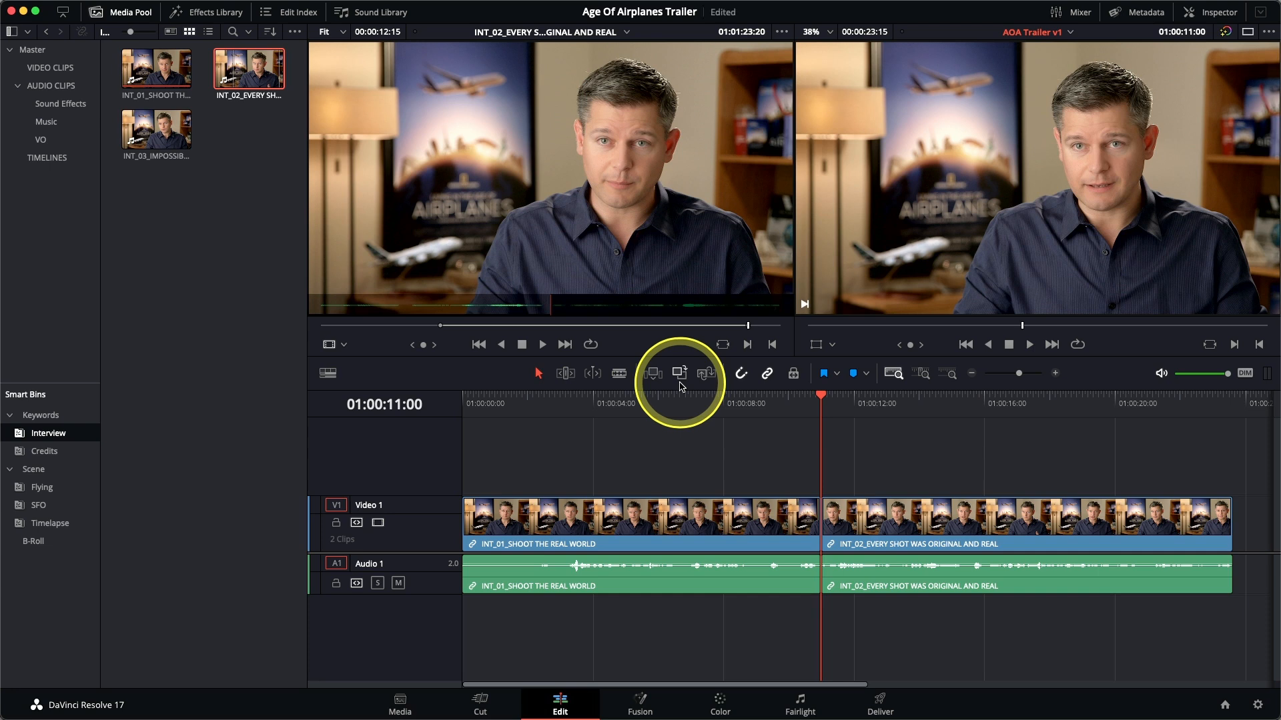
pyautogui.press('/')
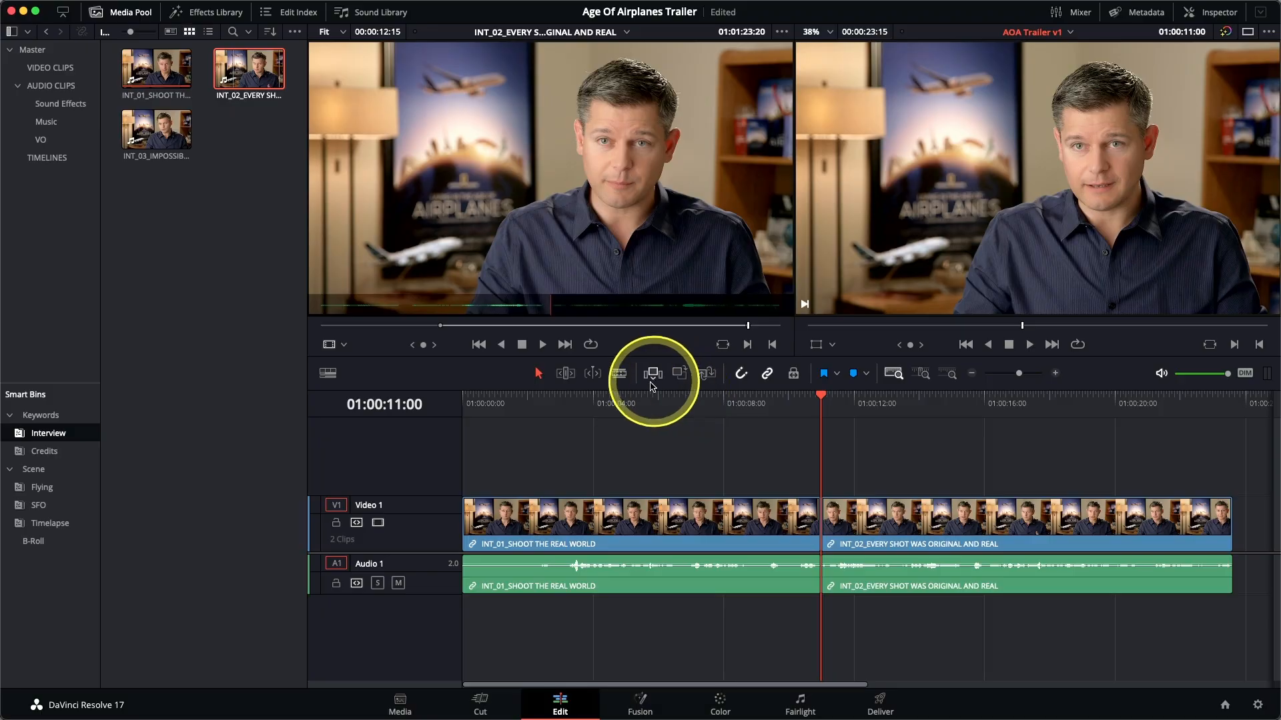
# - Show the B-Roll smart bin and load AOA_02_A380 TAKEOFF into the source viewer
pyautogui.click(37, 544)
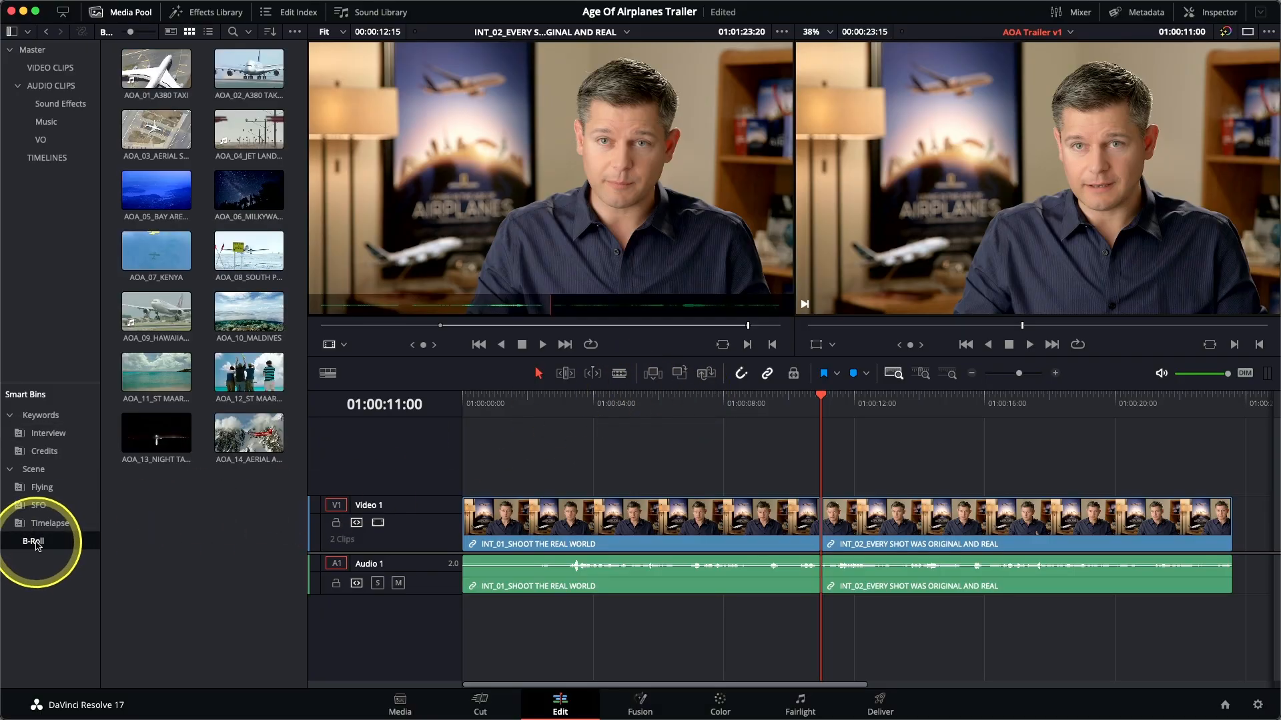
pyautogui.click(222, 72)
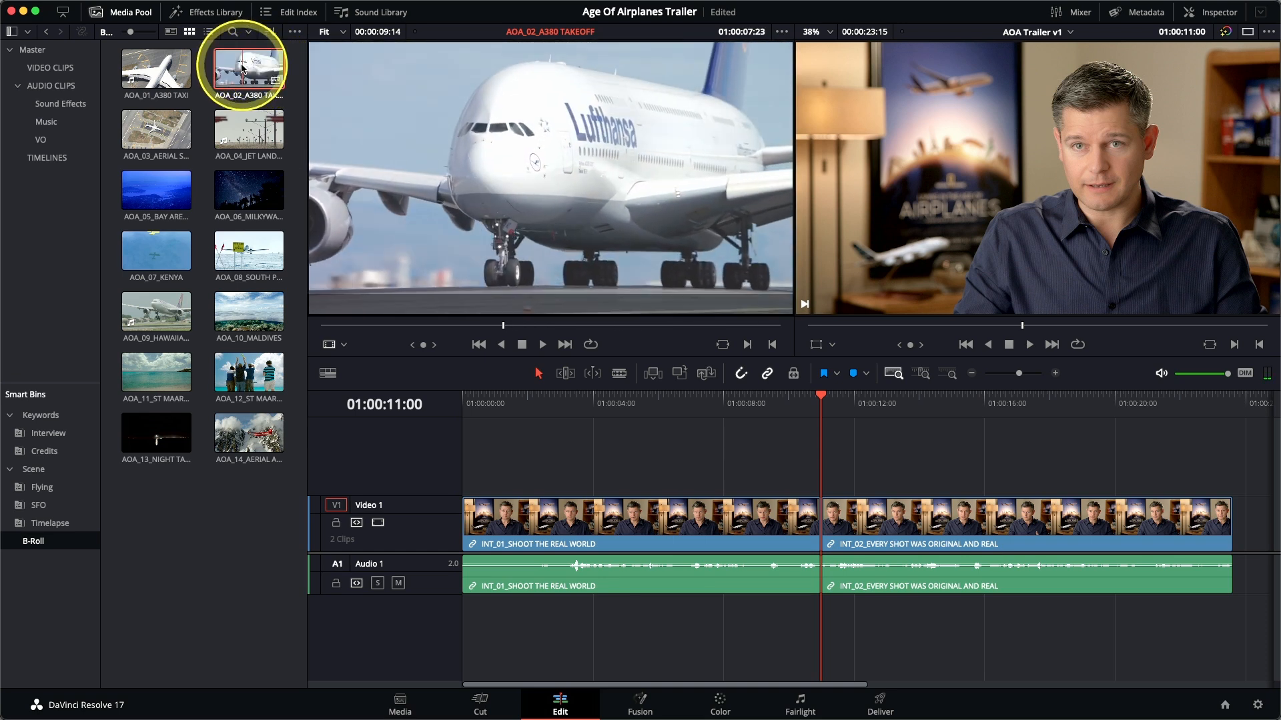
pyautogui.click(242, 67)
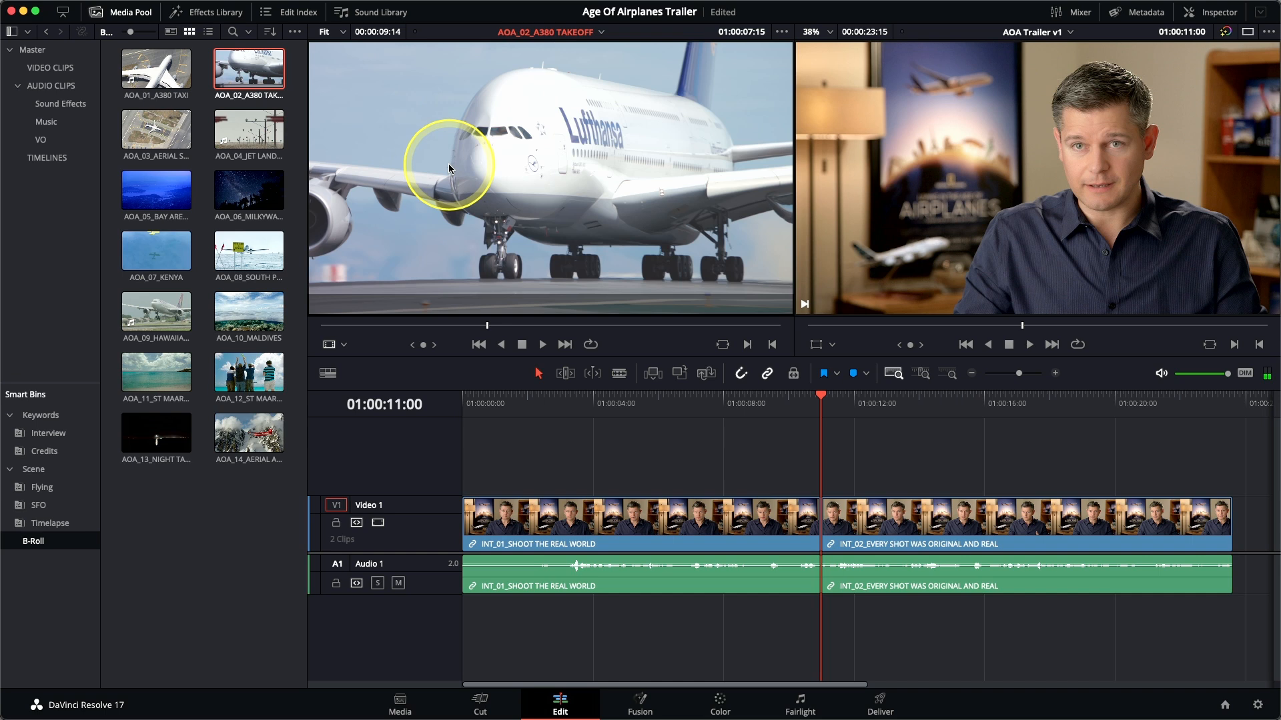
# - Play AOA_02_A380 TAKEOFF back and forth around the approaching plane and mark its In point at 01:00:07:14
pyautogui.press('l')
pyautogui.press('j')
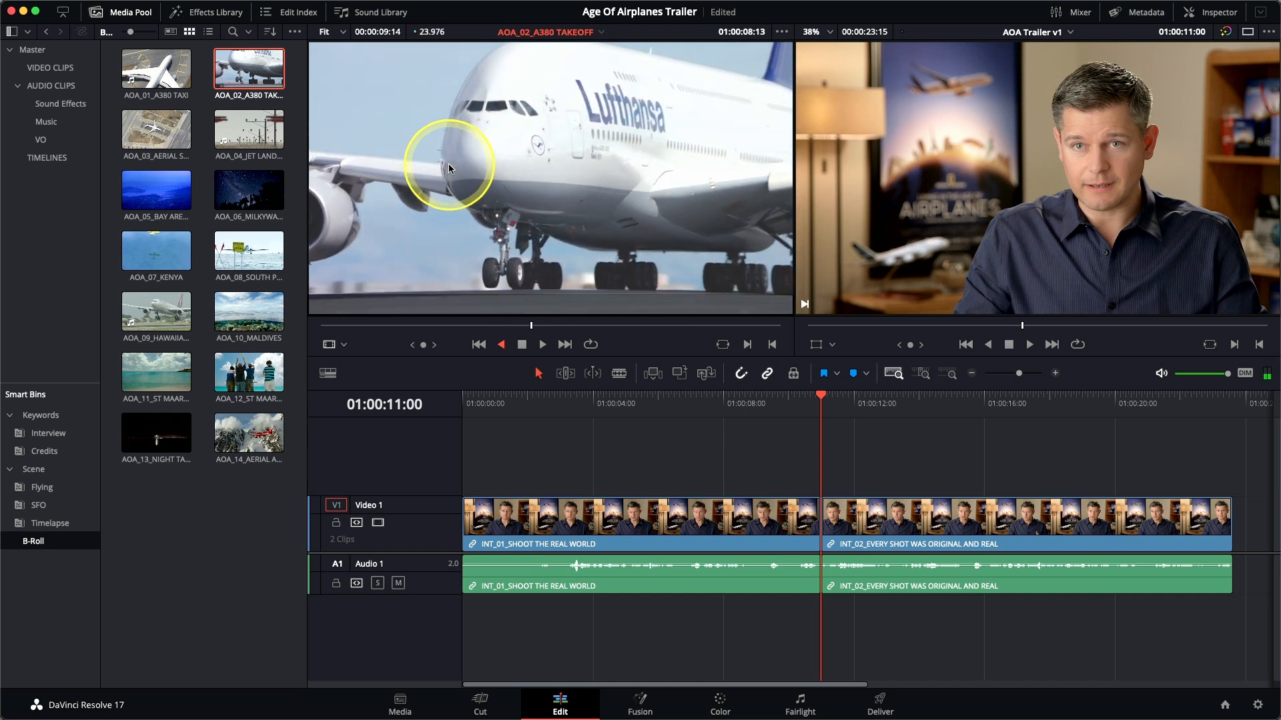
pyautogui.press('l')
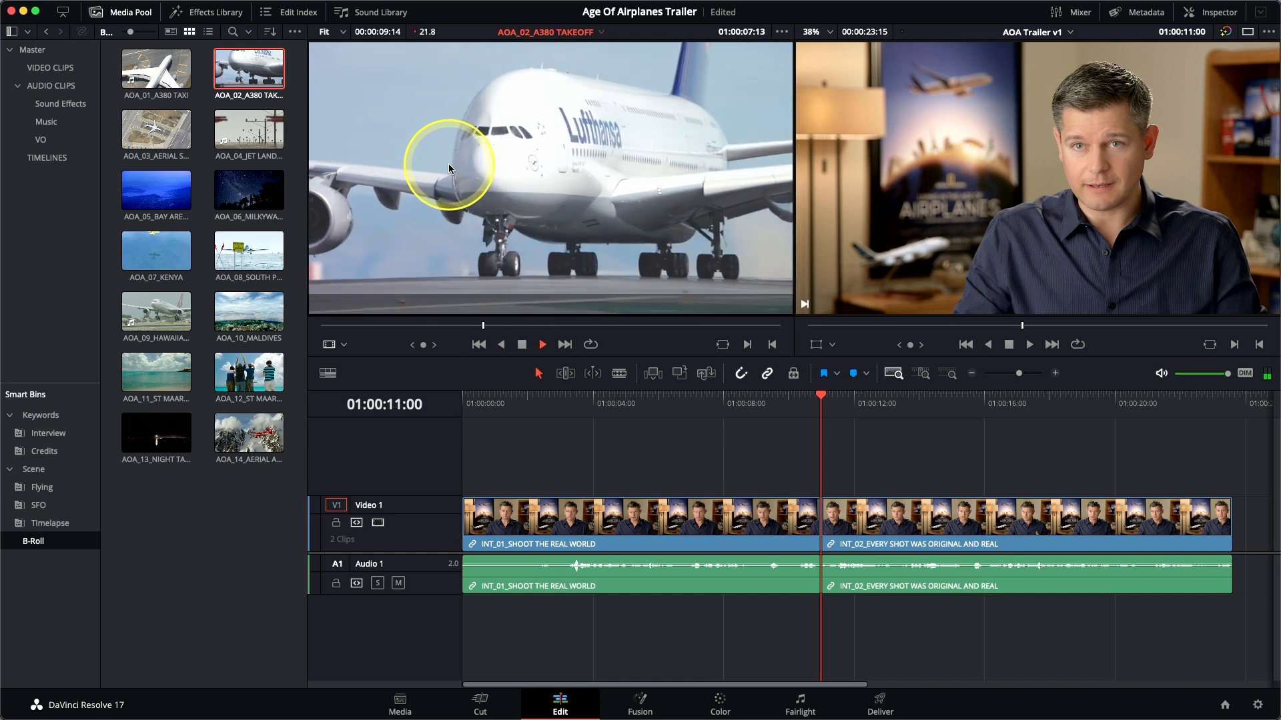
pyautogui.press('j')
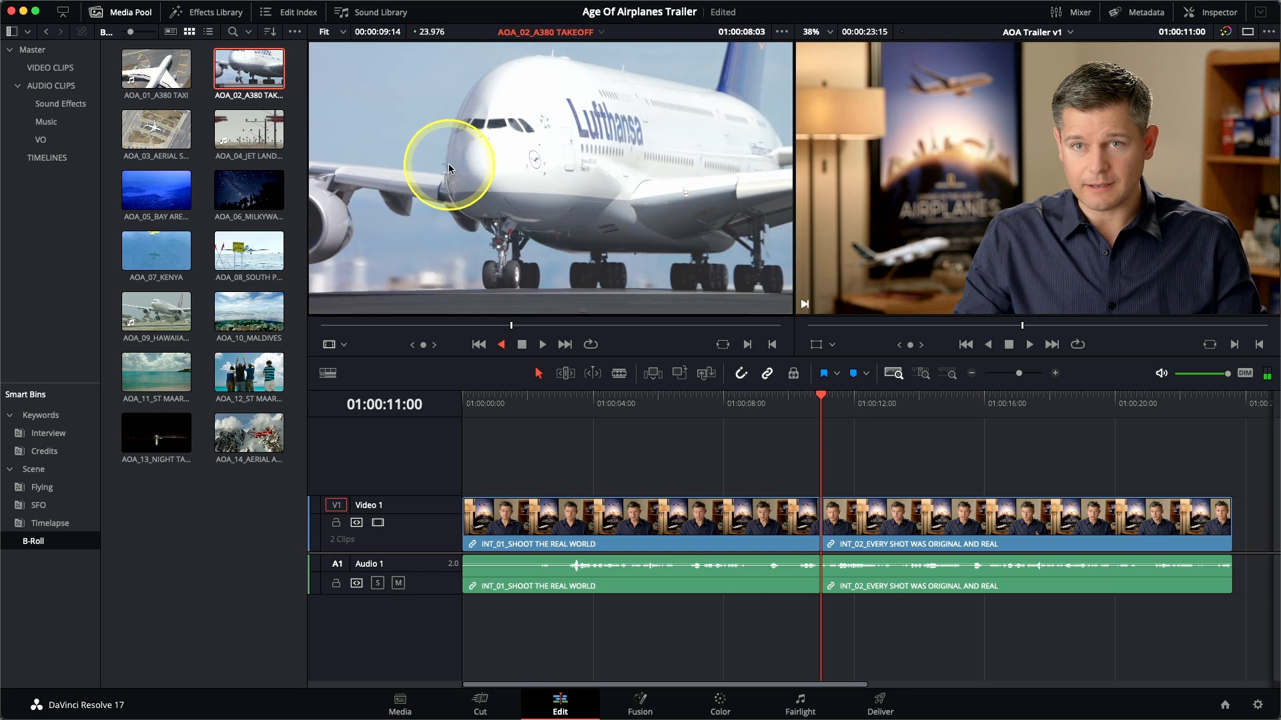
pyautogui.press('k')
pyautogui.press('l')
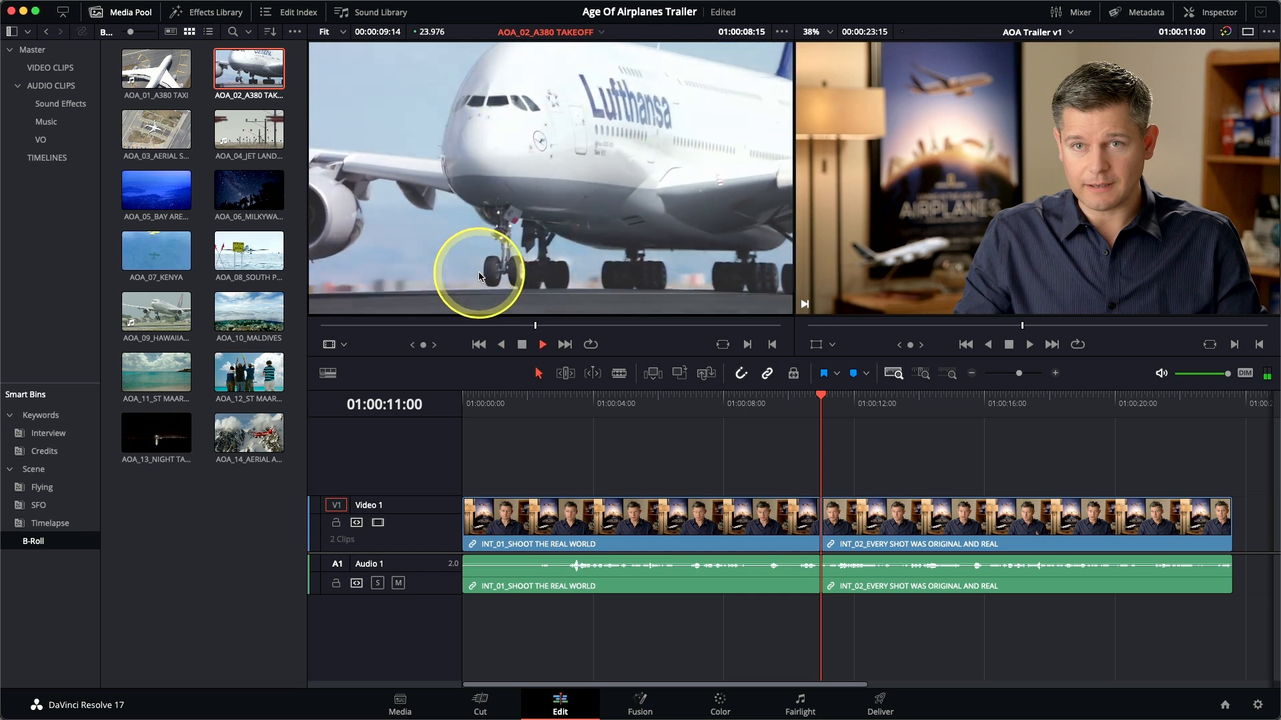
pyautogui.press('j')
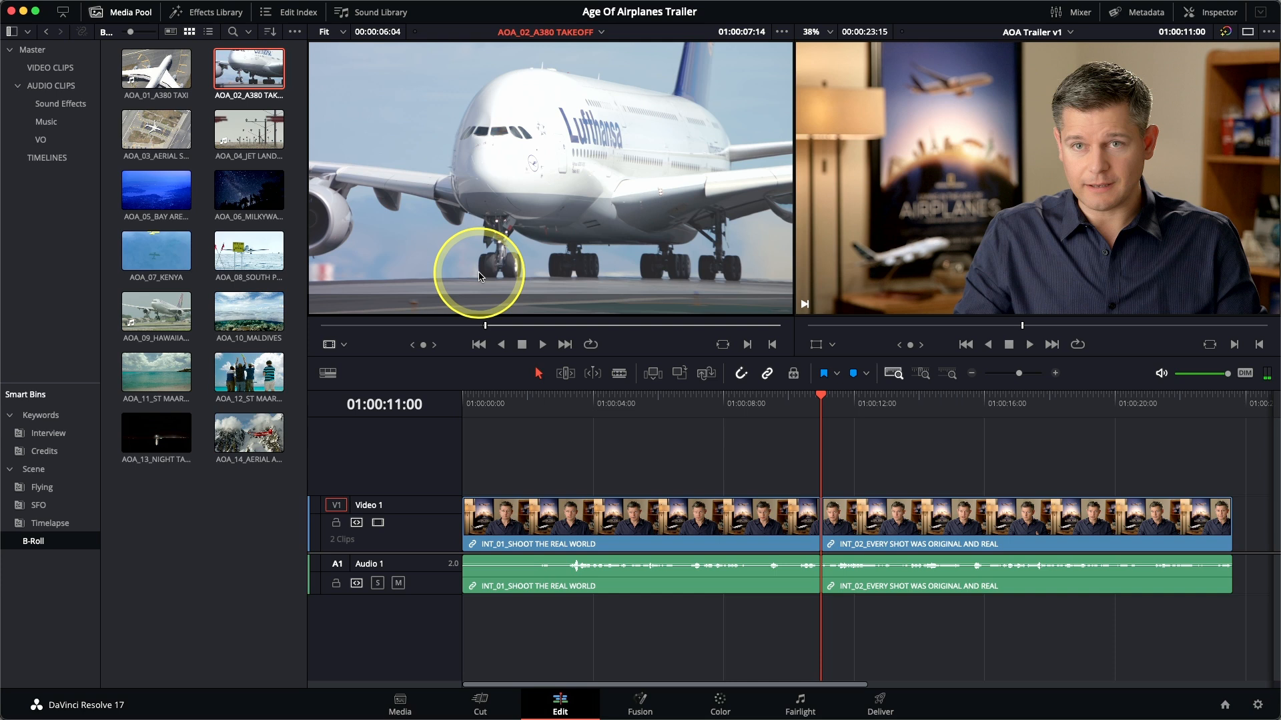
# - Play the takeoff clip until the plane has left the frame and mark its Out point at 01:00:12:08
pyautogui.press('l')
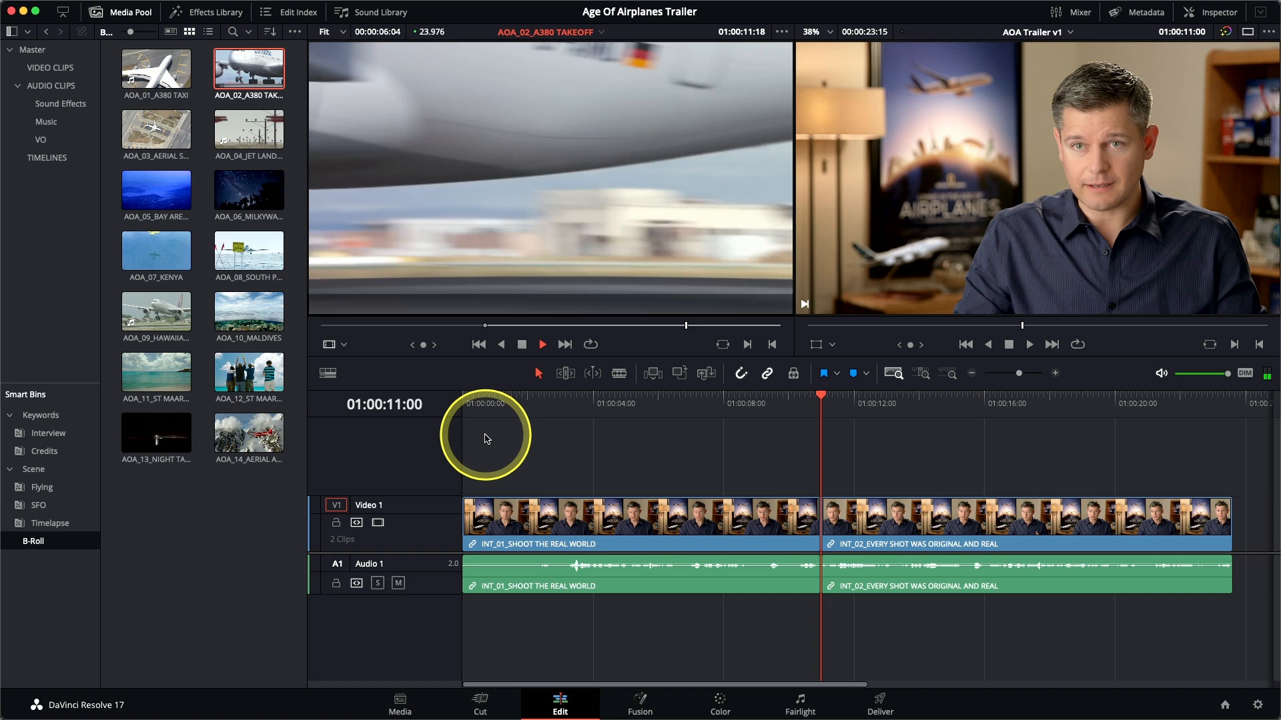
pyautogui.press('k')
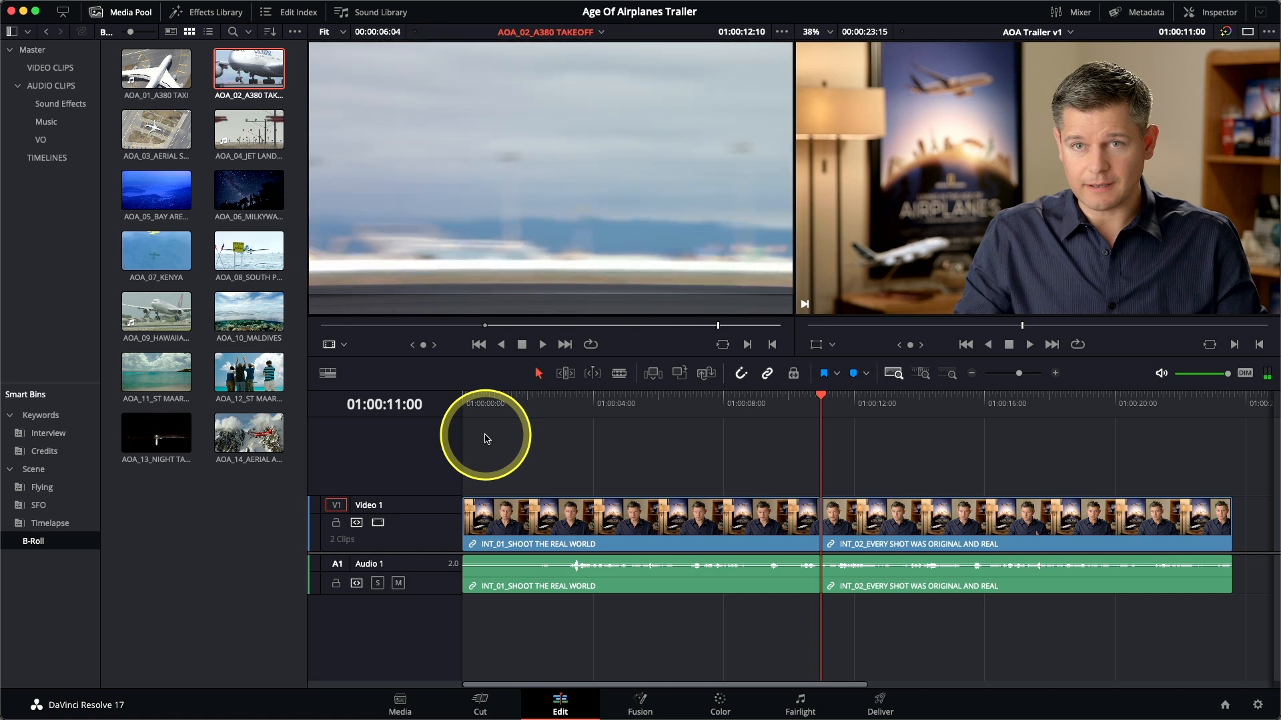
pyautogui.press('l')
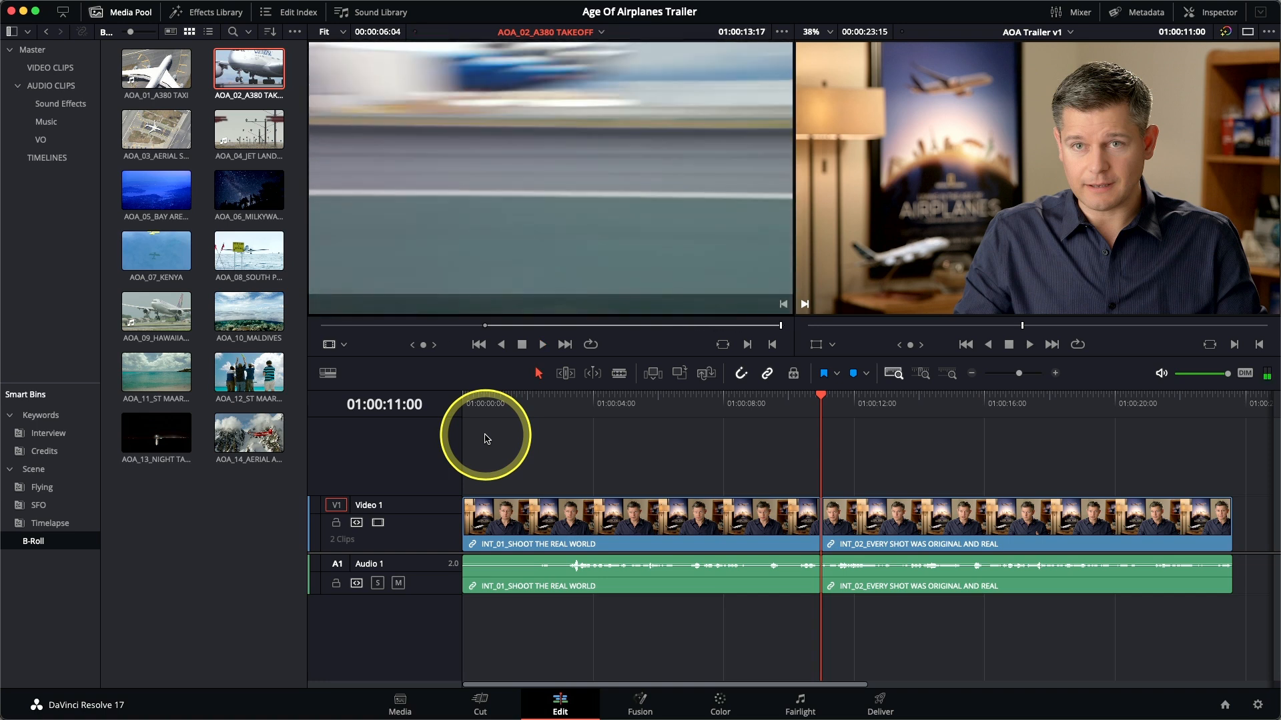
pyautogui.press('j')
pyautogui.press('l')
pyautogui.press('k')
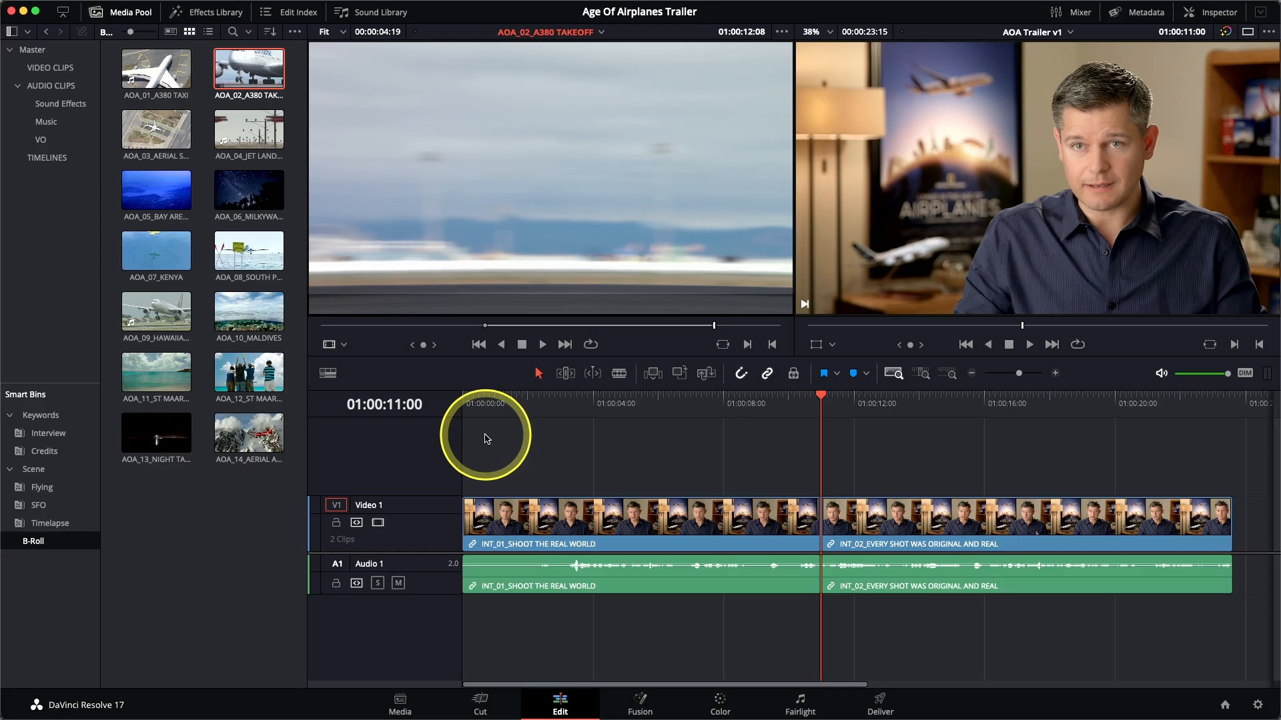
# - Insert the marked takeoff shot between the two interview clips at 01:00:11:00 and return the playhead to its first frame
pyautogui.moveTo(514, 129); pyautogui.dragTo(1266, 102)
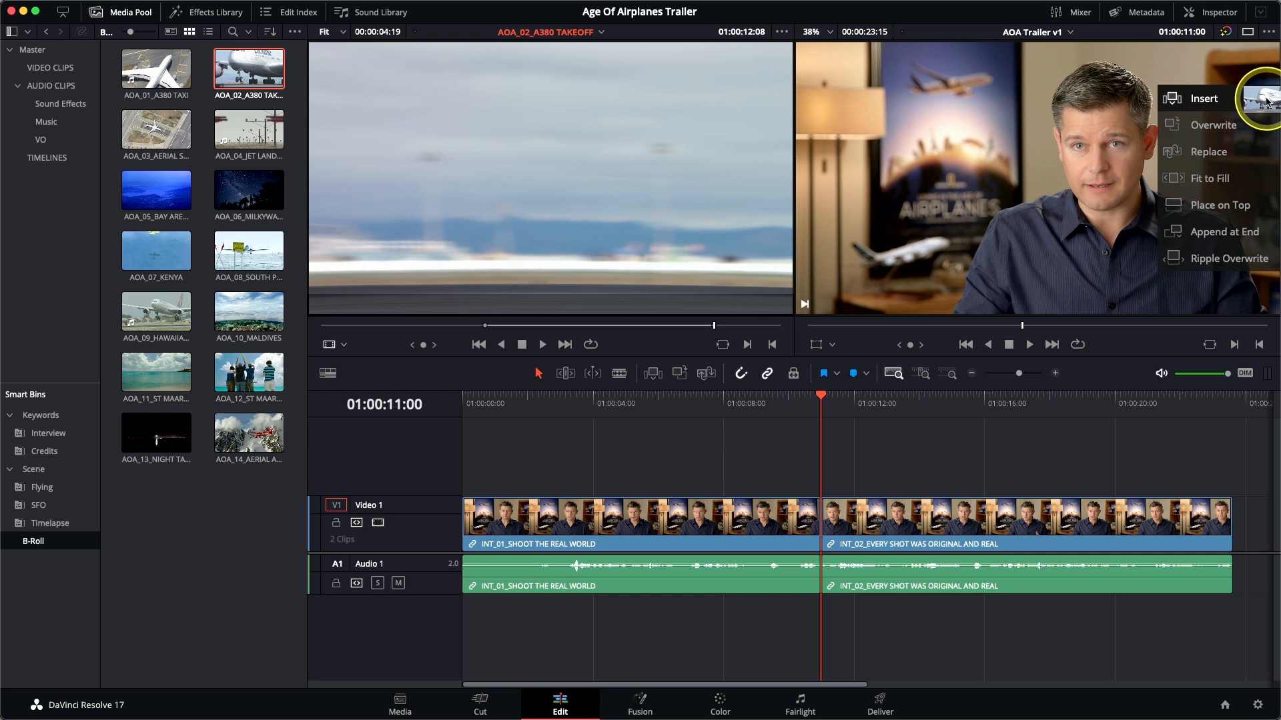
pyautogui.moveTo(1266, 101); pyautogui.dragTo(1267, 101)
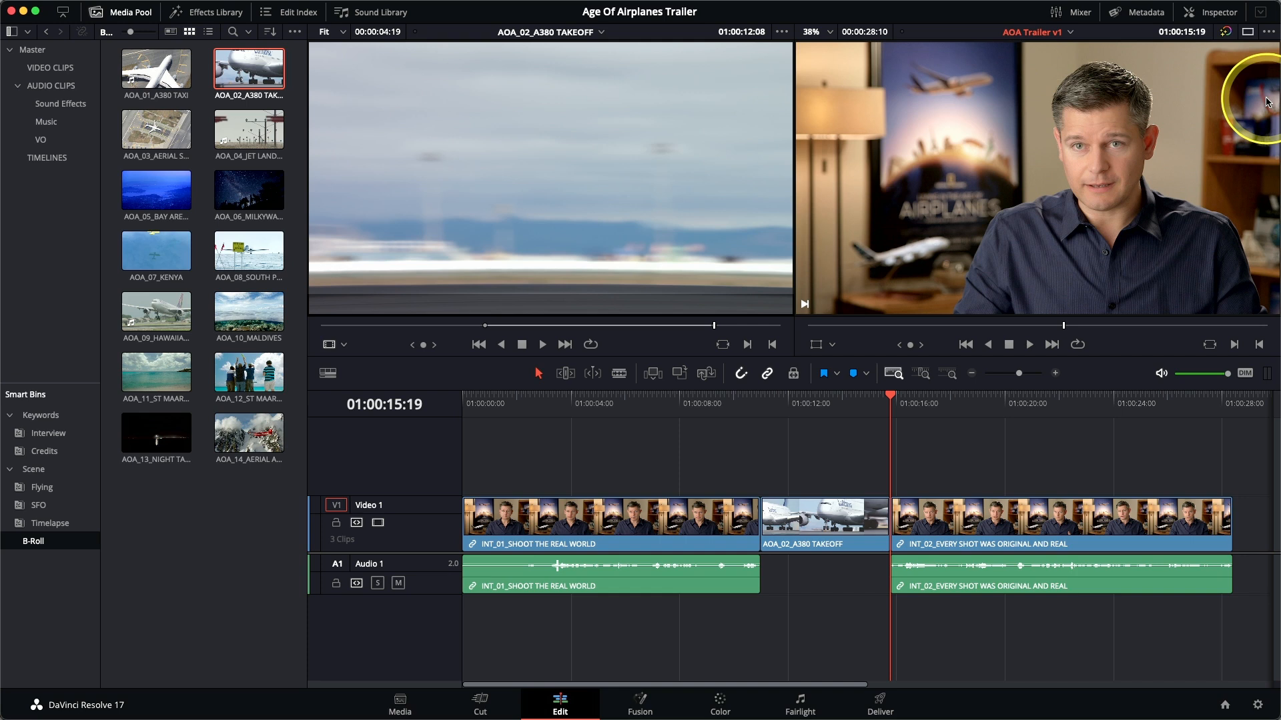
pyautogui.press('Up')
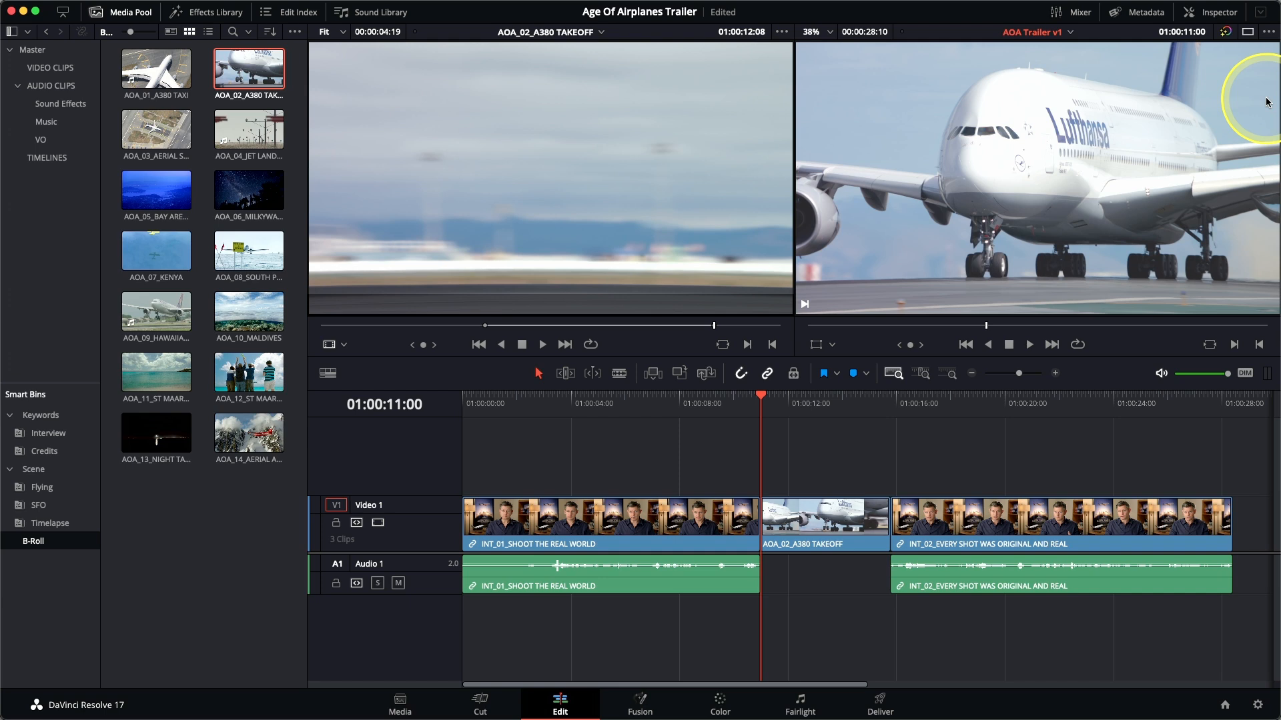
# - Preview AOA_01_A380 TAXI from the B-Roll bin and load it into the source viewer
pyautogui.click(146, 82)
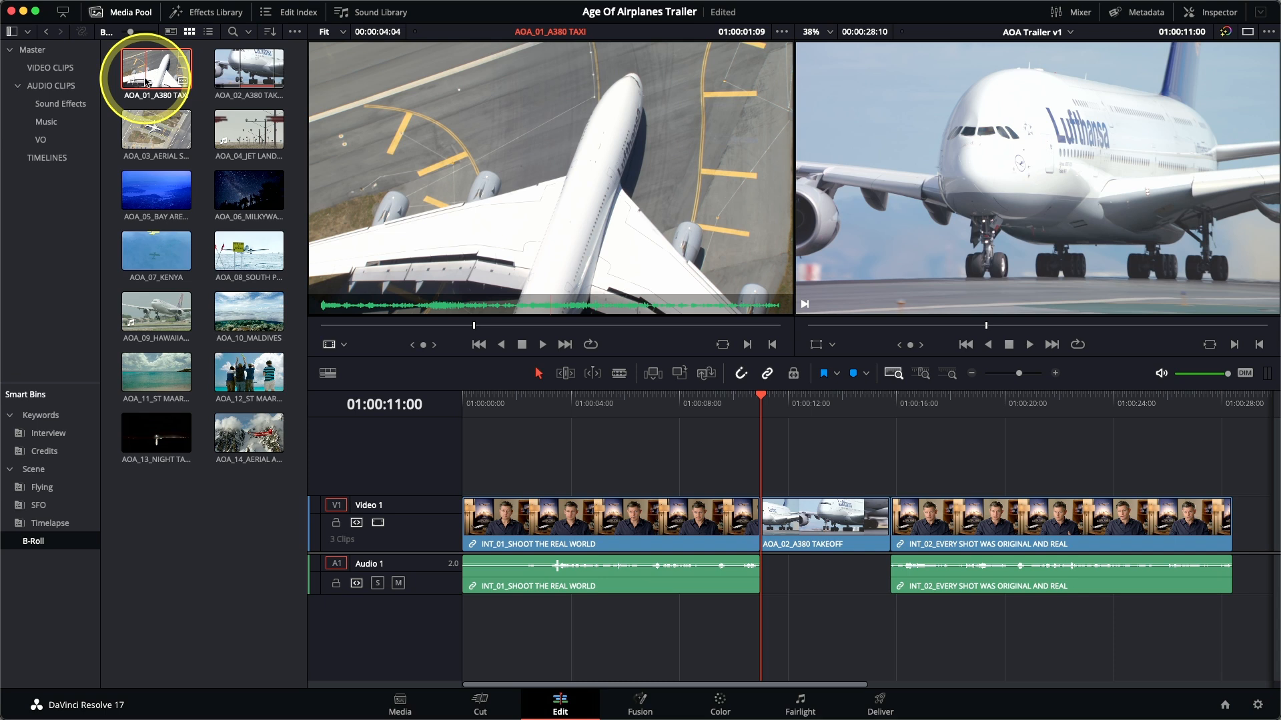
pyautogui.press('space')
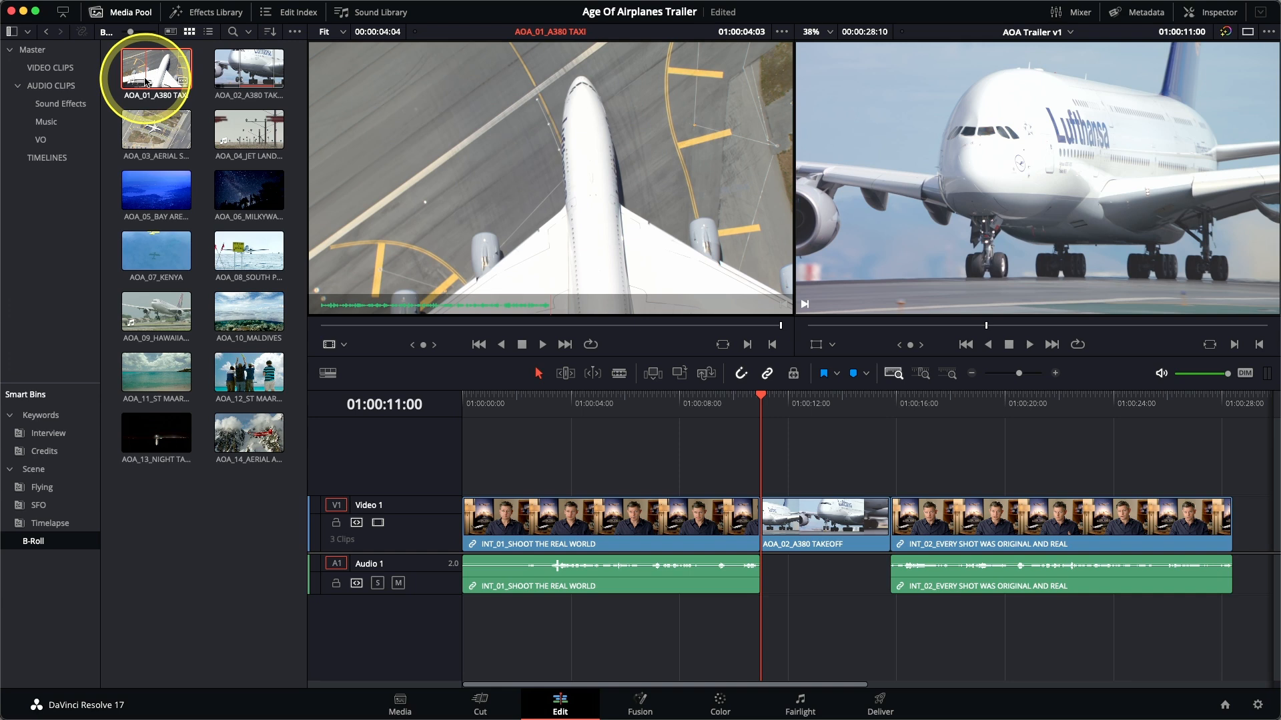
pyautogui.doubleClick(145, 81)
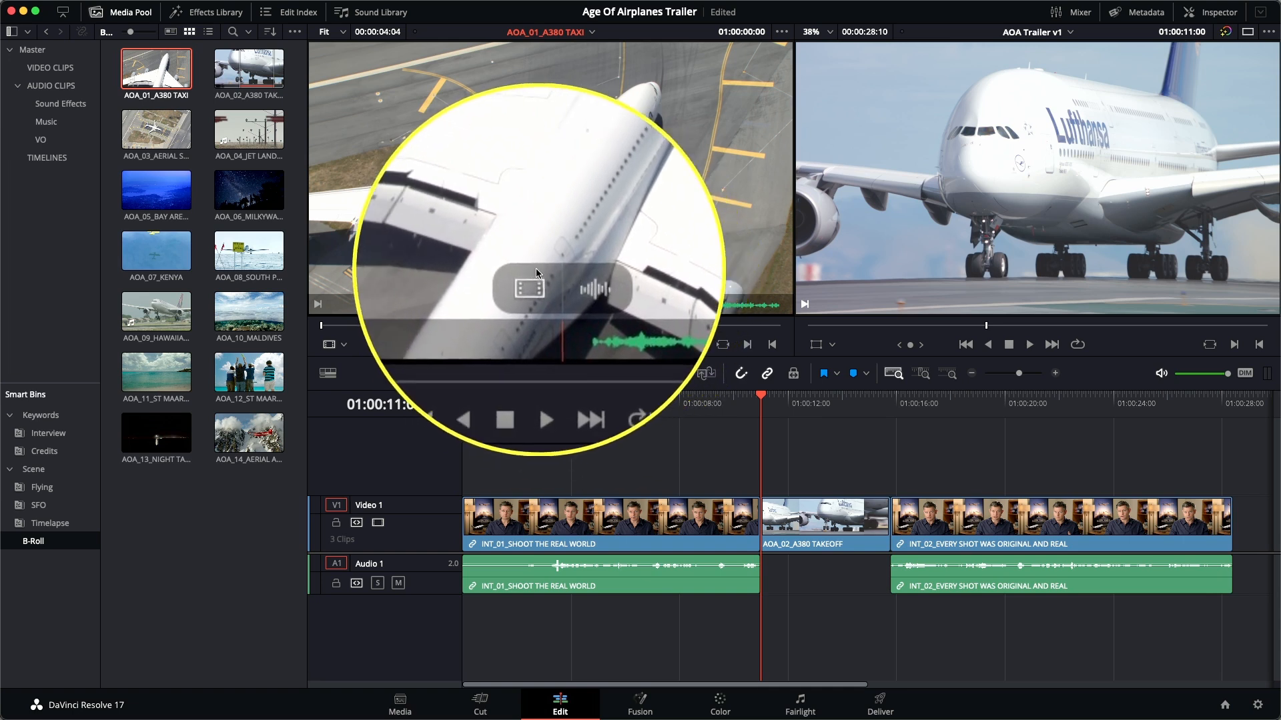
# - Try inserting the taxi clip at 01:00:11:00 as video only and with its audio, undoing each insert
pyautogui.moveTo(531, 280); pyautogui.dragTo(1271, 100)
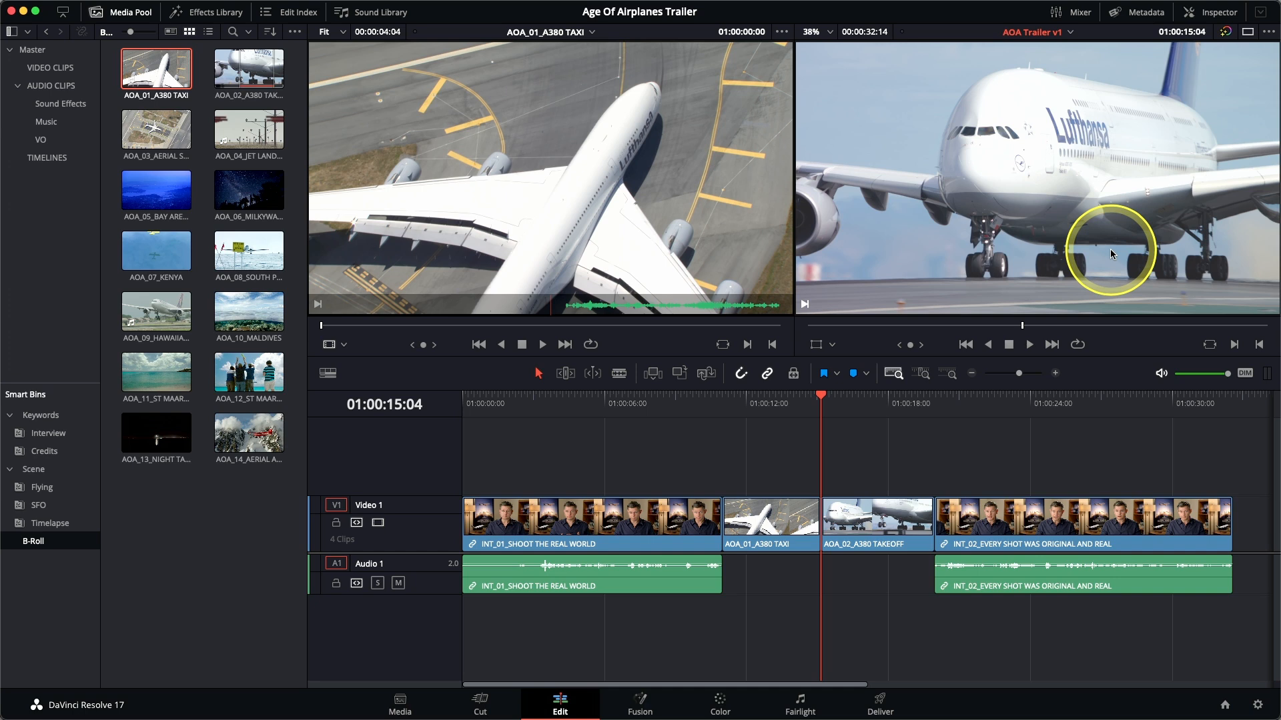
pyautogui.press('super+z')
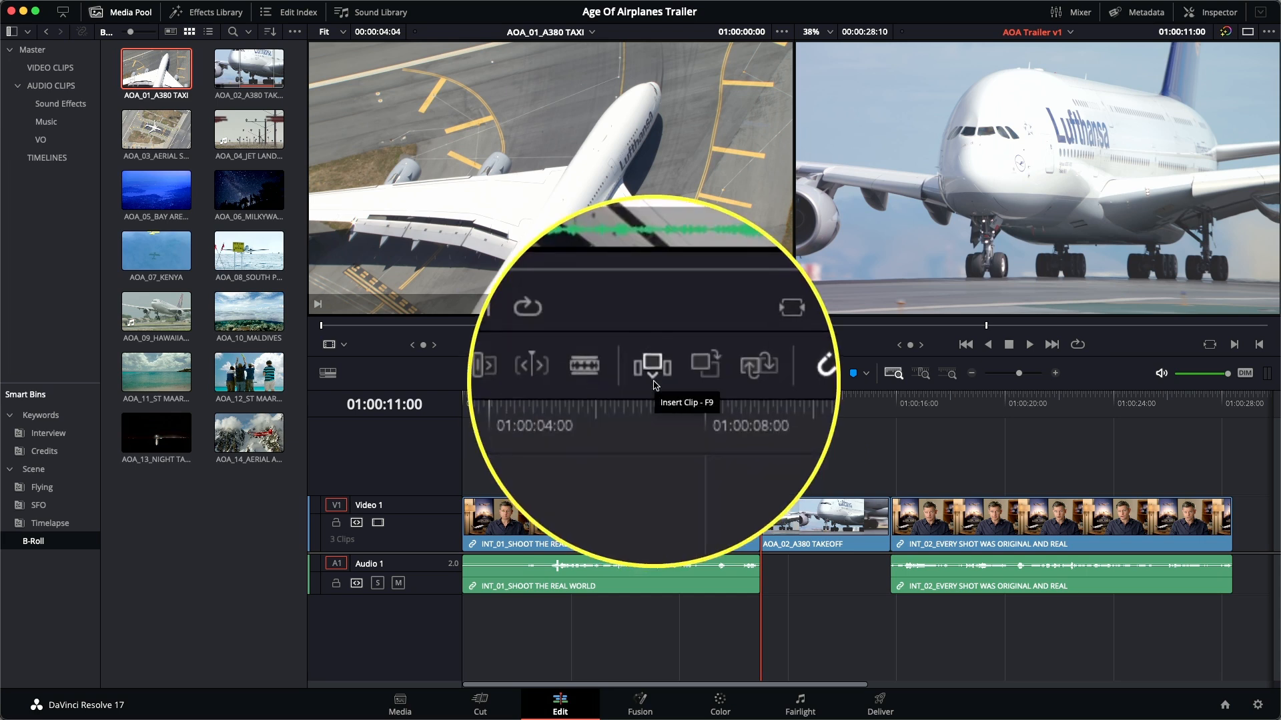
pyautogui.click(654, 383)
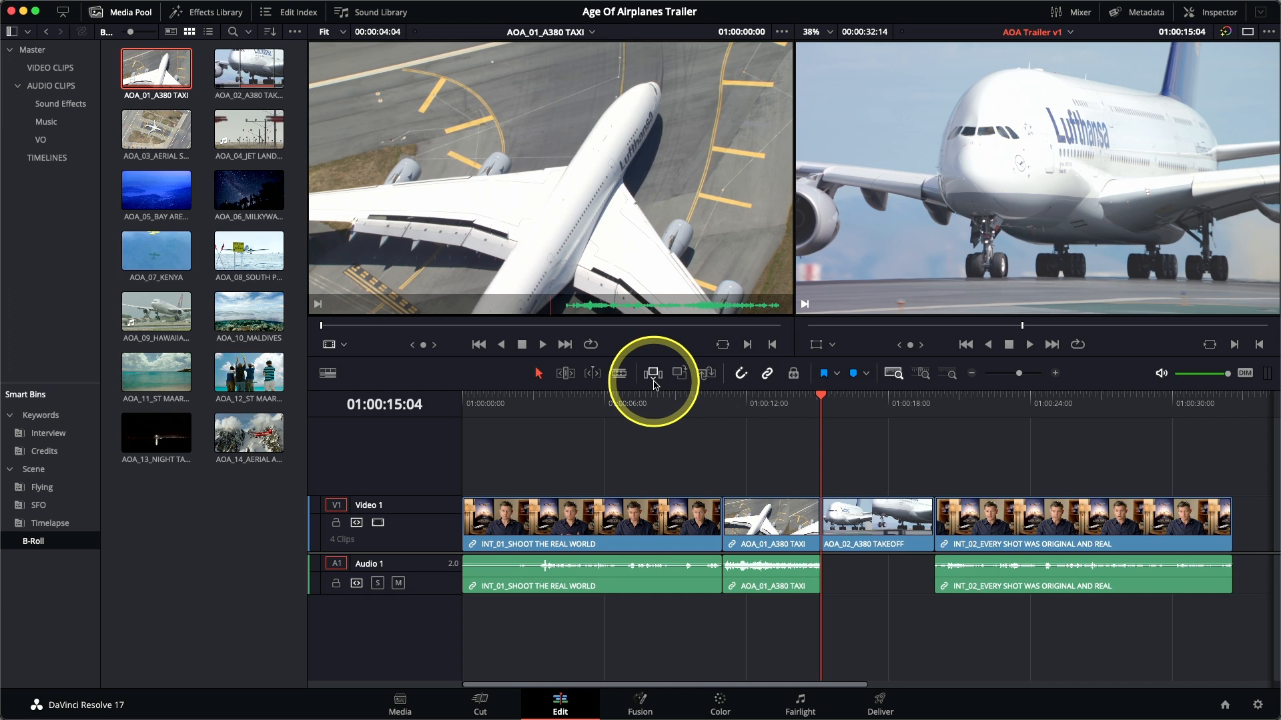
pyautogui.press('super+z')
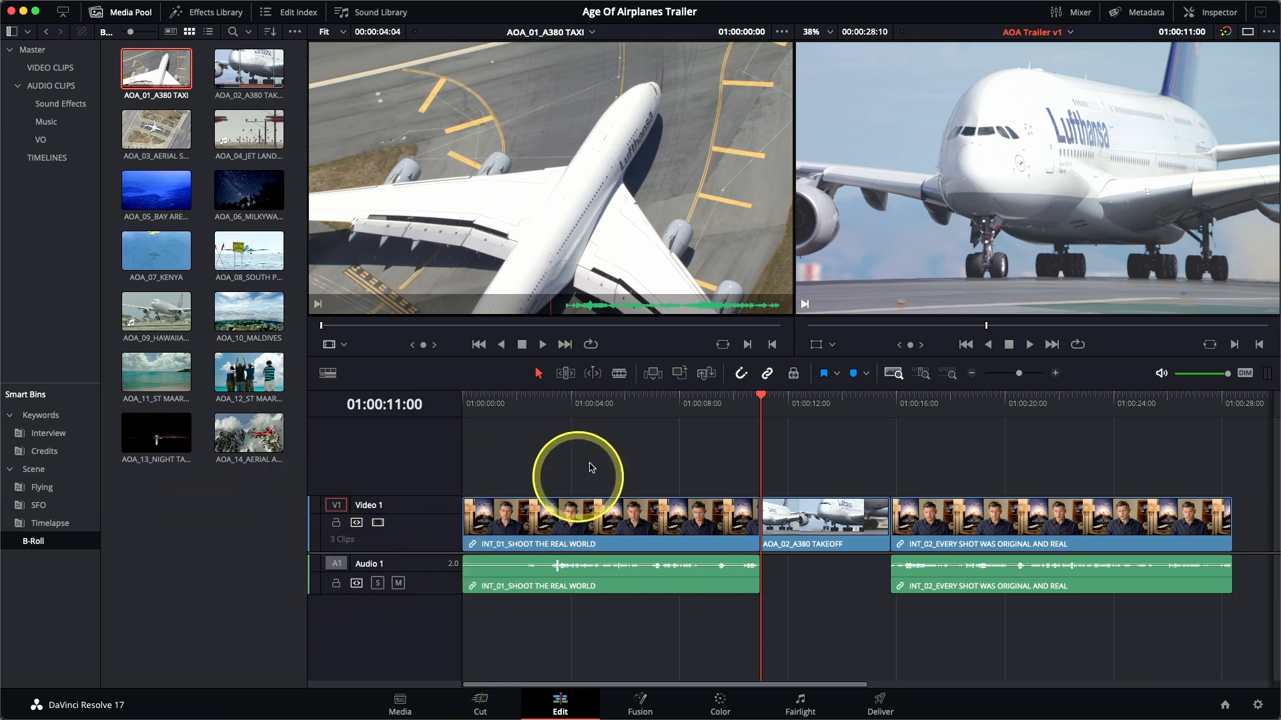
# - Disable the A1 destination and insert AOA_01_A380 TAXI as video only at 01:00:11:00, before the takeoff shot
pyautogui.click(657, 380)
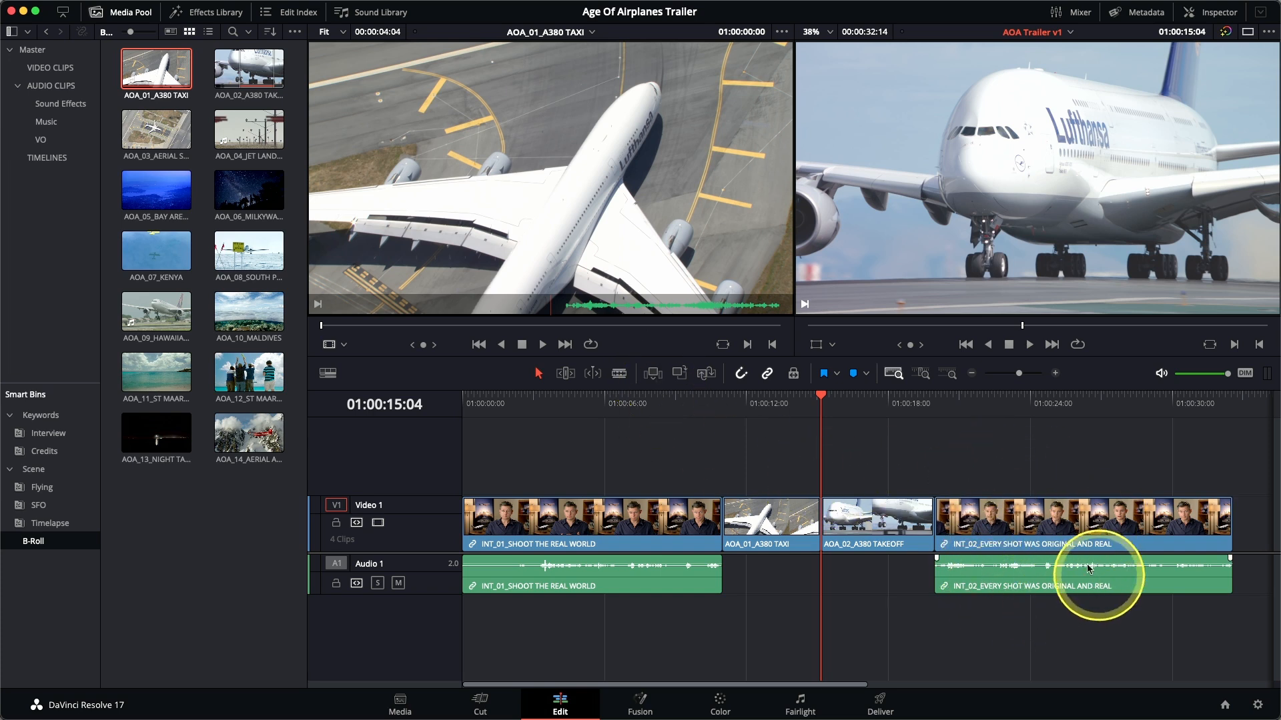
# - Play the INT_02 interview clip from its start at 01:00:19:23 and park the playhead at 01:00:22:07
pyautogui.click(933, 403)
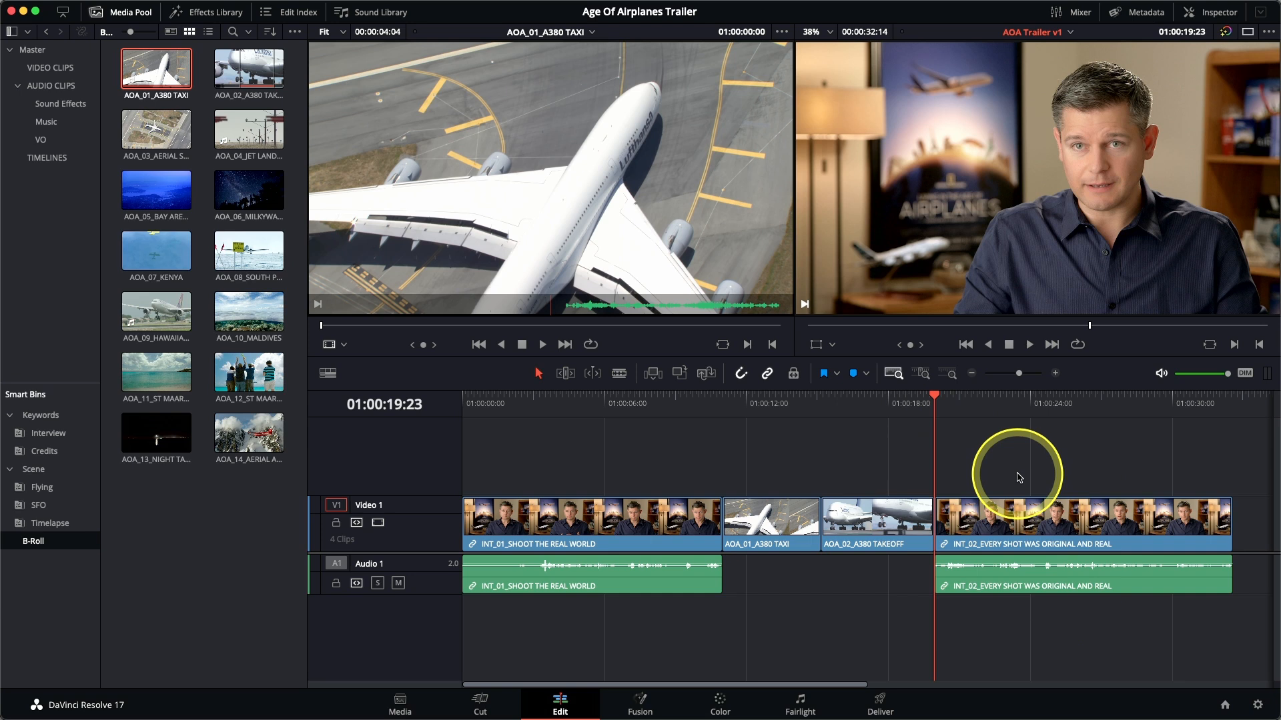
pyautogui.press('space')
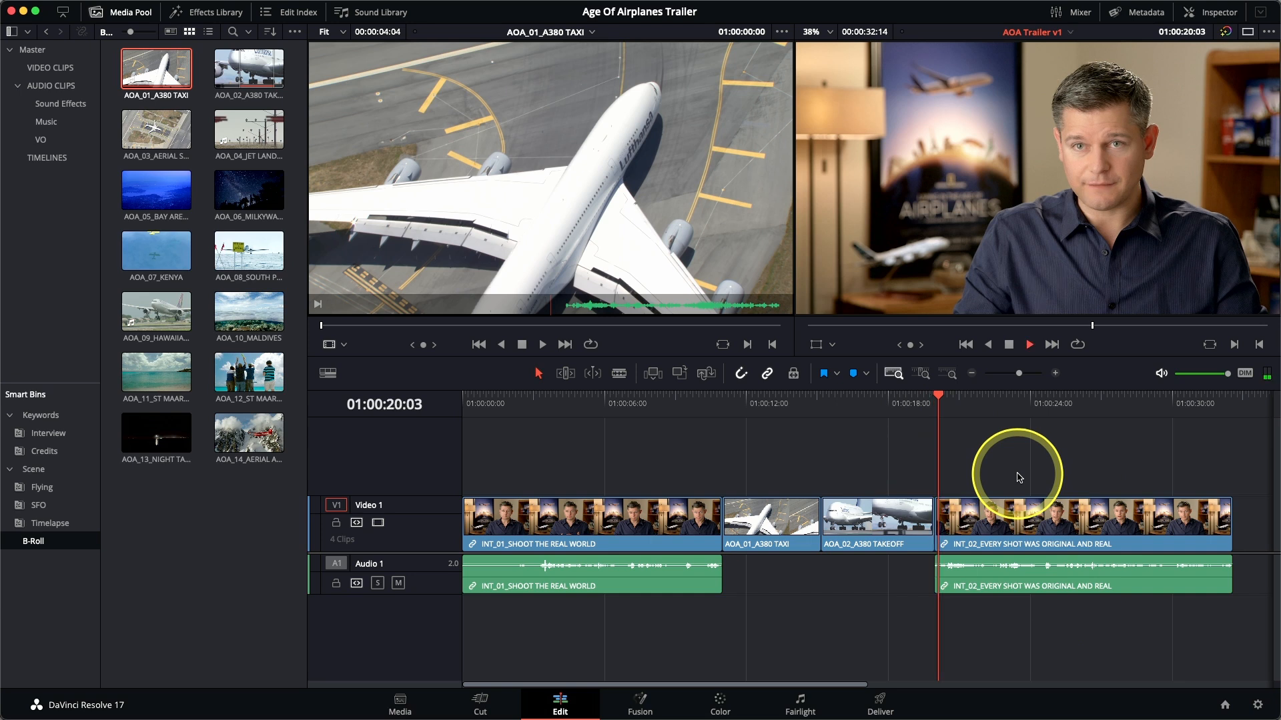
pyautogui.press('space')
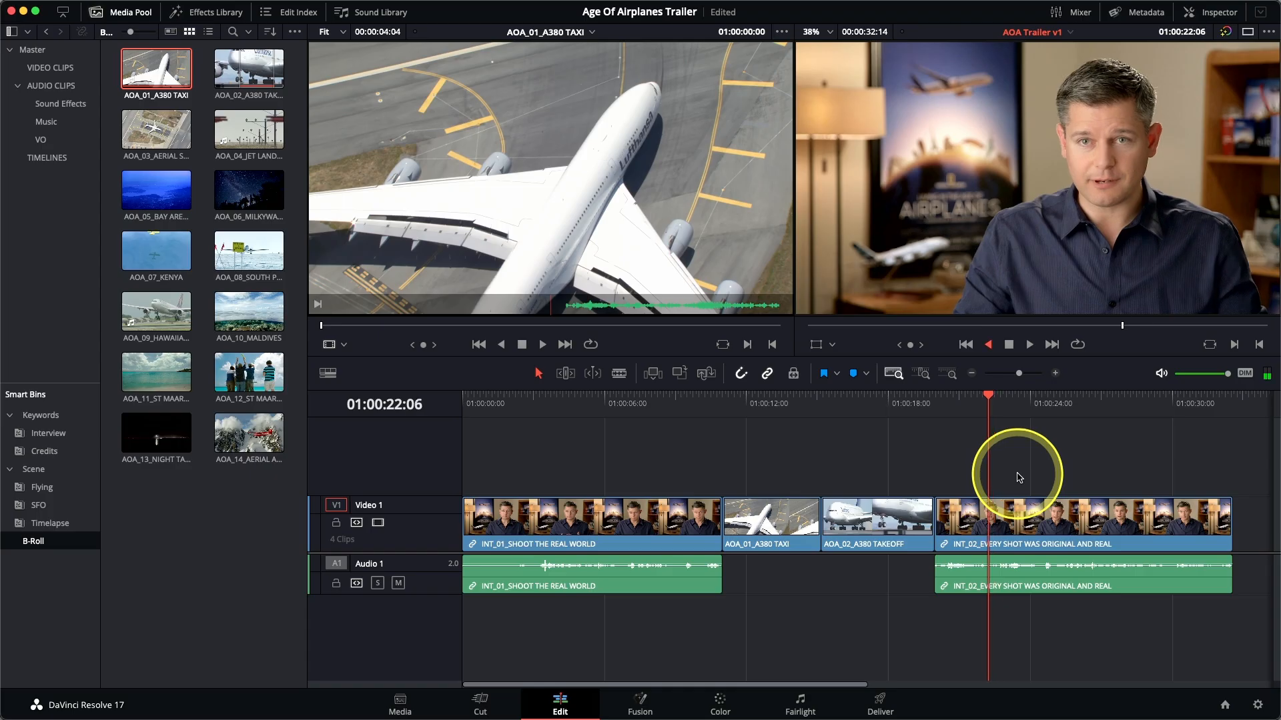
pyautogui.press('l')
pyautogui.press('k')
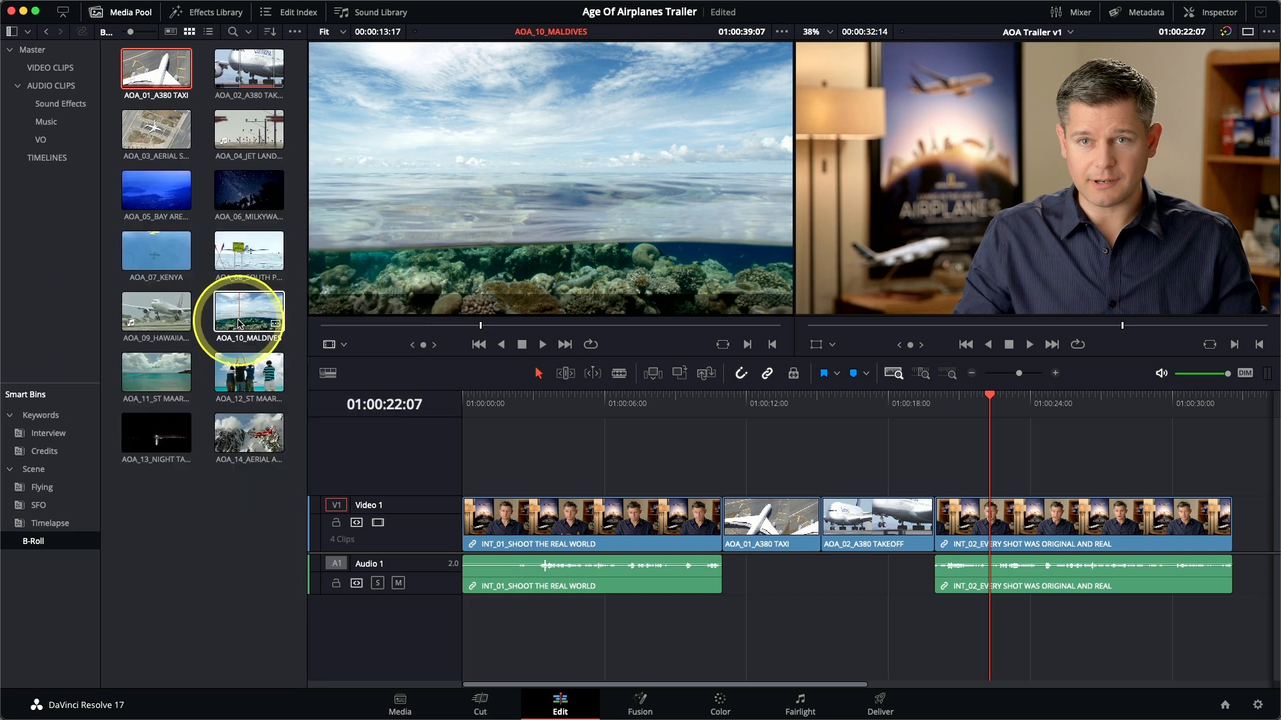
# - Load AOA_10_MALDIVES, play it around the seaplane's entrance, and mark its In point at 01:00:39:07
pyautogui.click(240, 324)
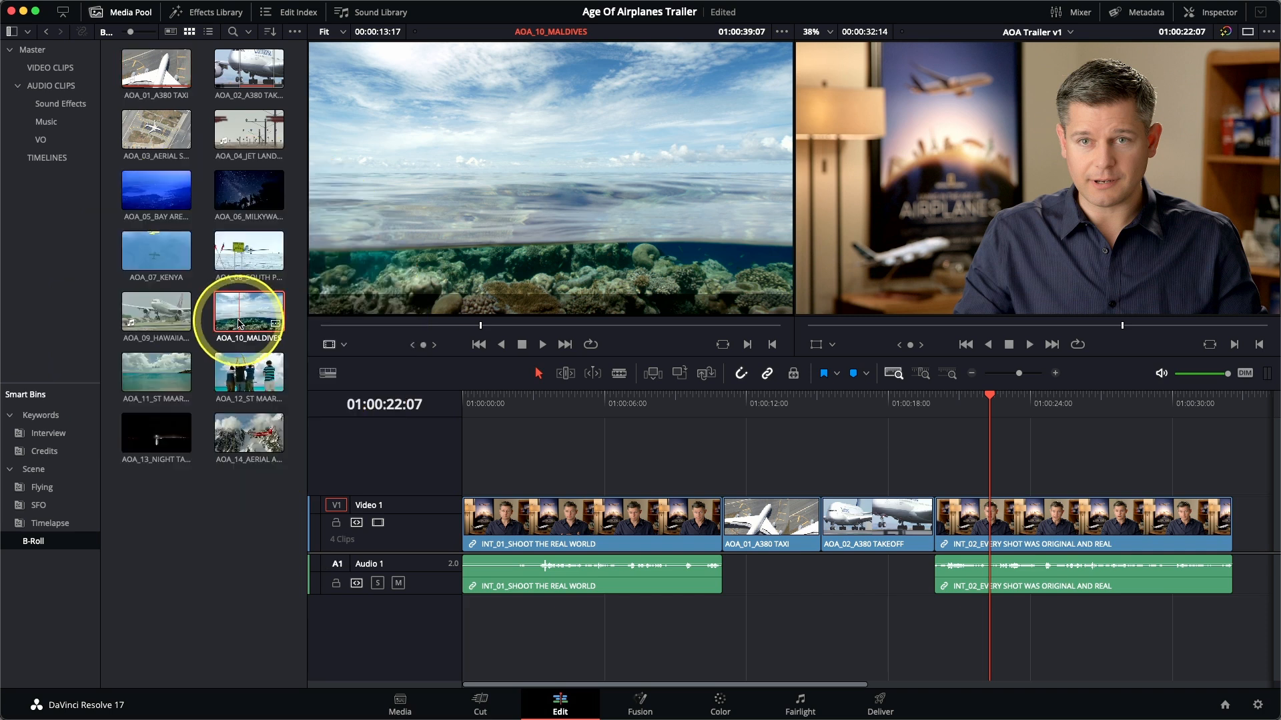
pyautogui.click(465, 327)
pyautogui.moveTo(467, 329); pyautogui.dragTo(504, 326)
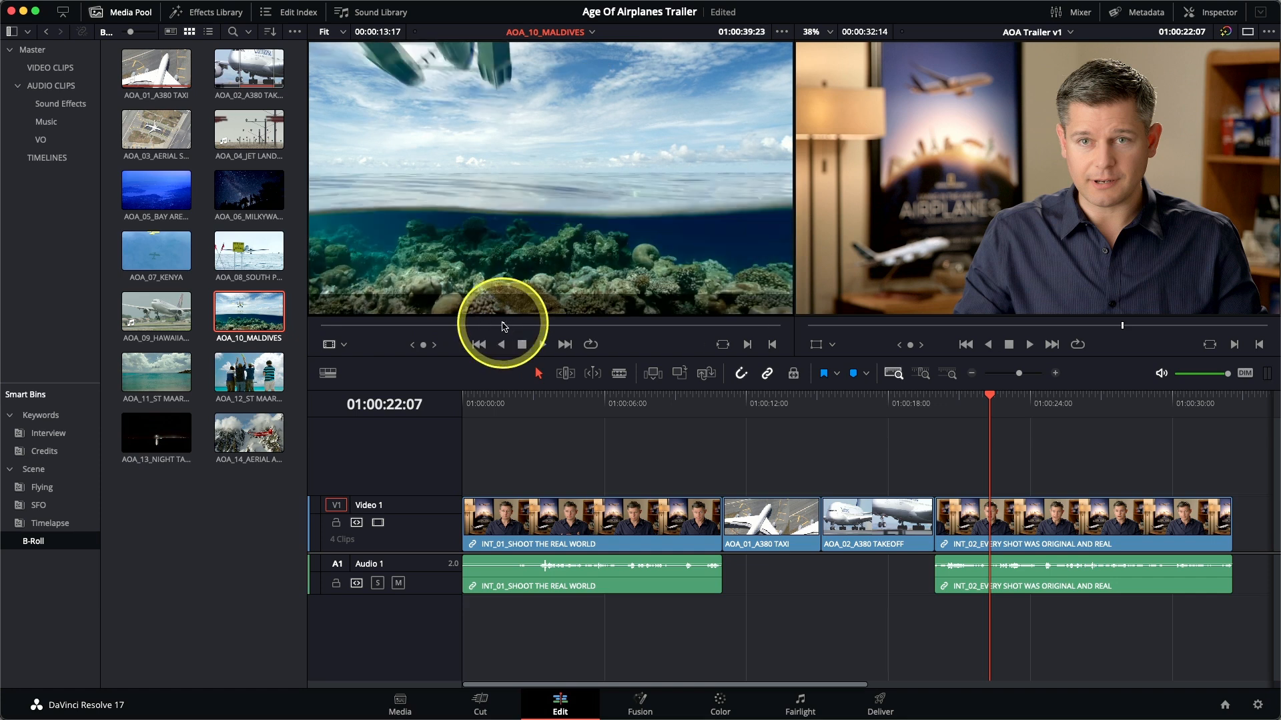
pyautogui.press('space')
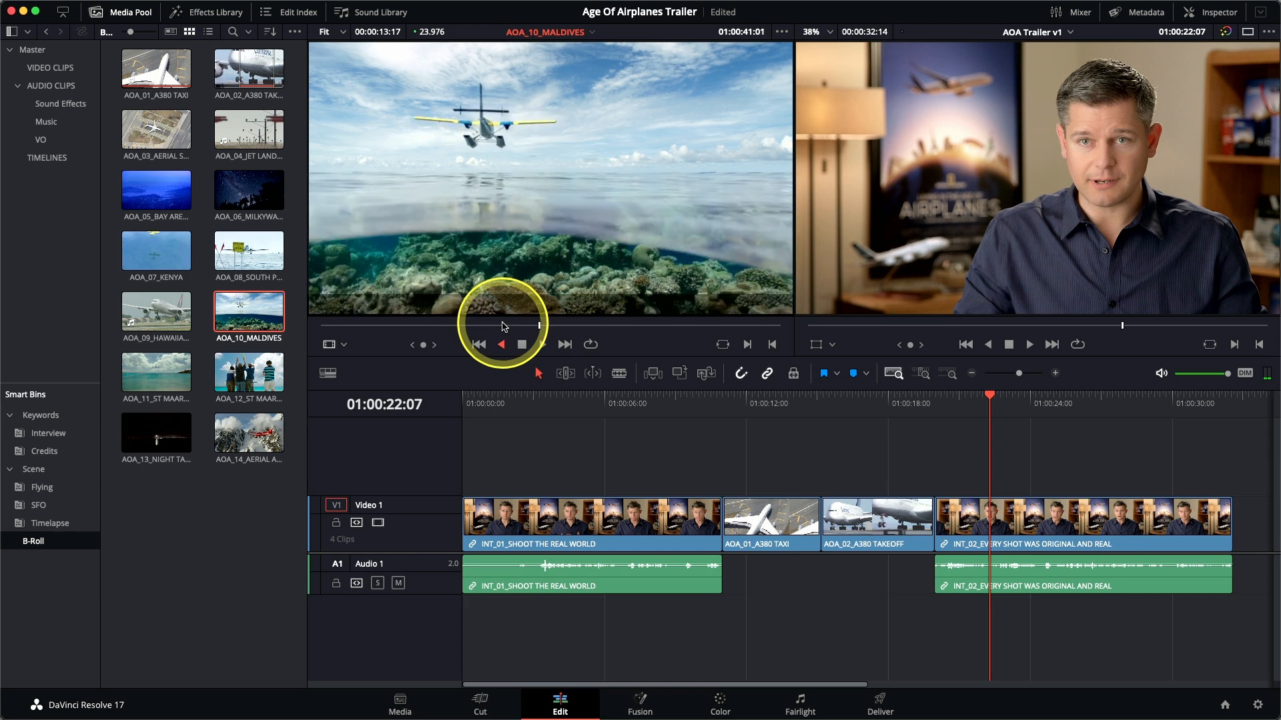
pyautogui.press('space')
pyautogui.press('space')
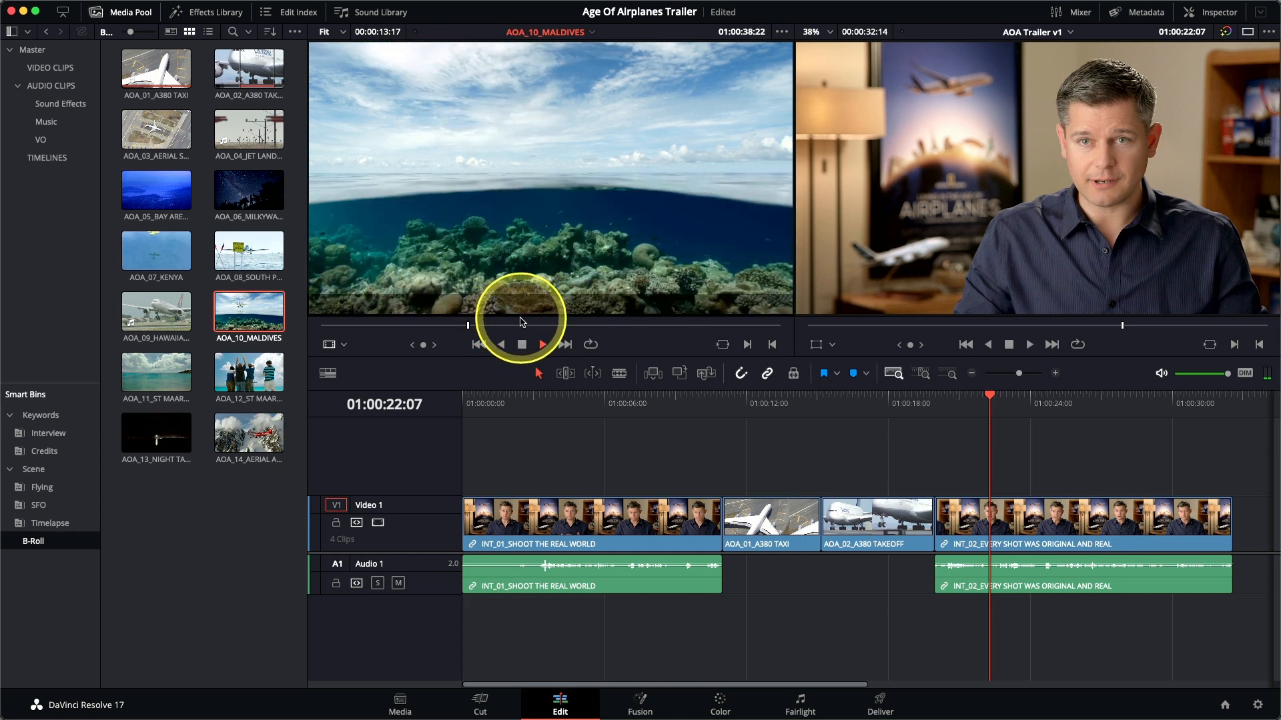
pyautogui.press('j')
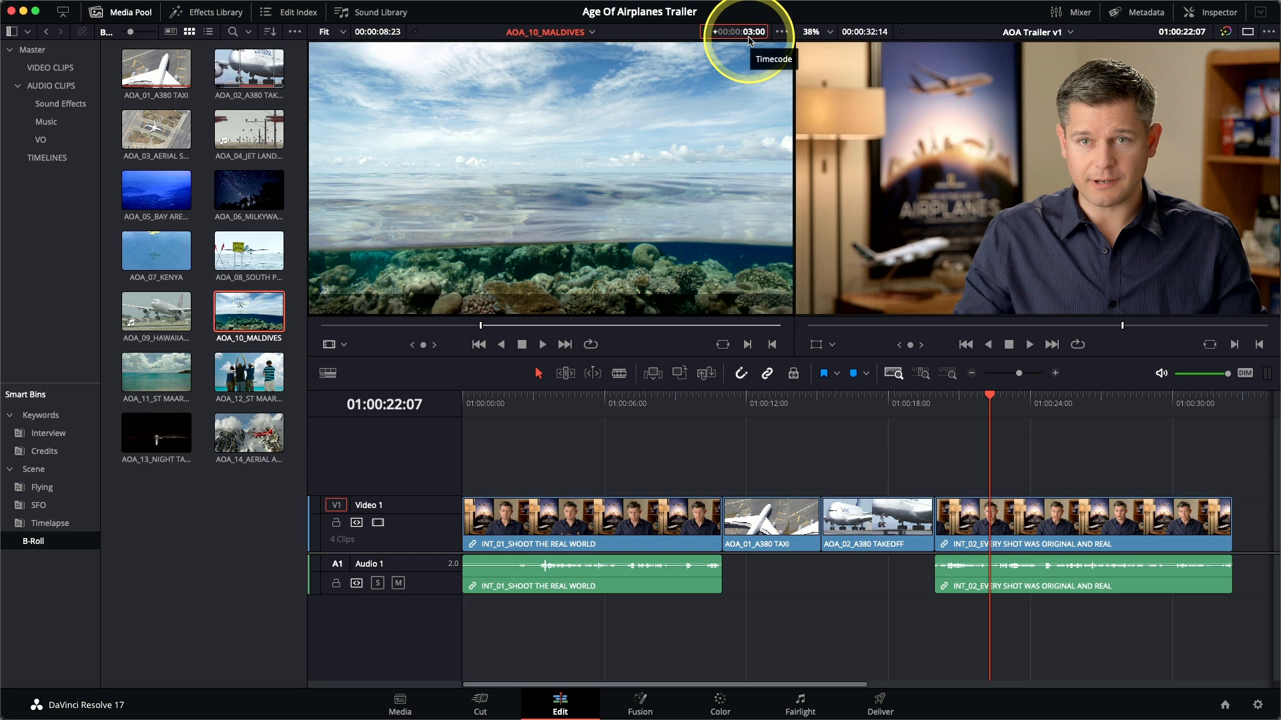
# - Mark the Maldives clip's Out point 3 seconds further on at 01:00:42:07 and insert the shot at 01:00:22:07
pyautogui.press('Return')
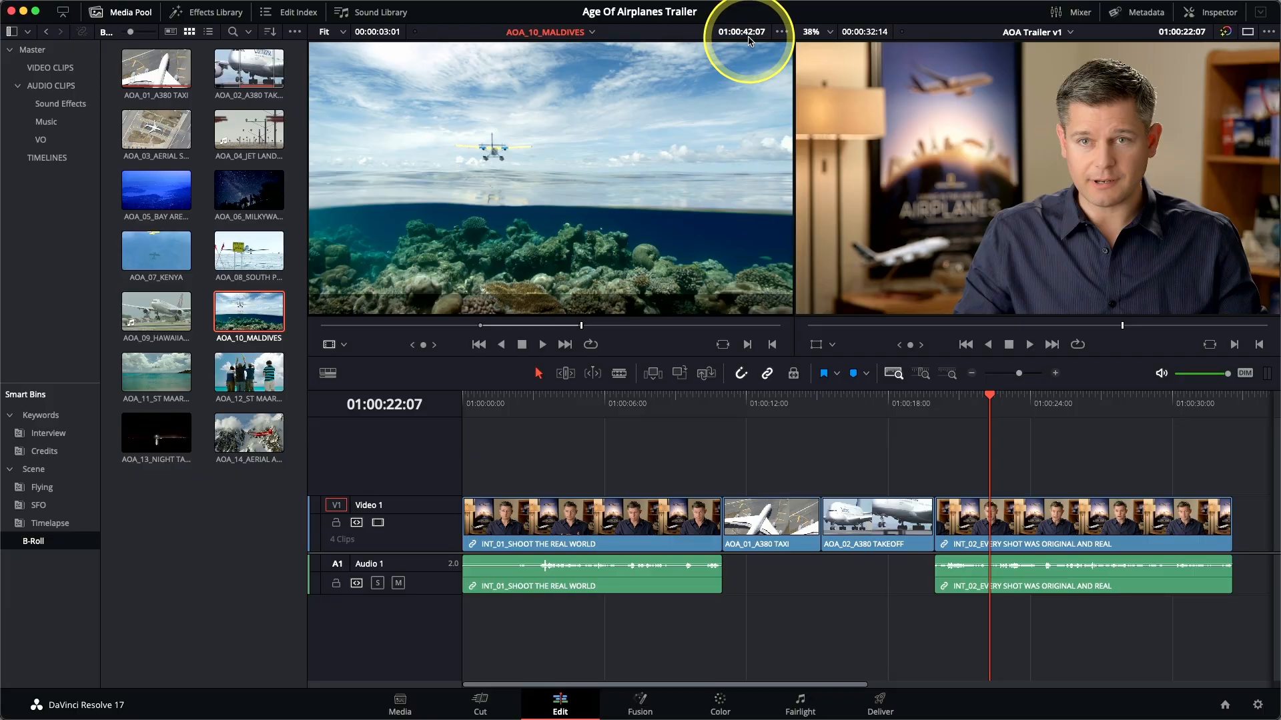
pyautogui.press('F9')
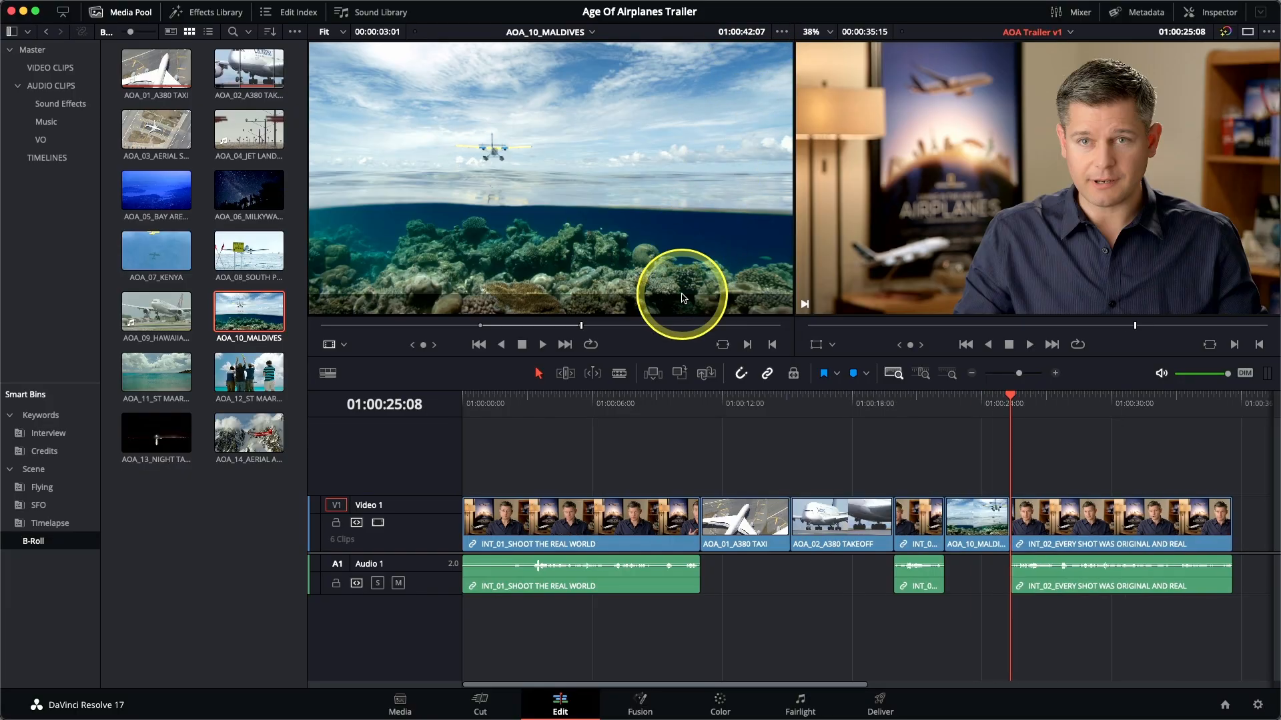
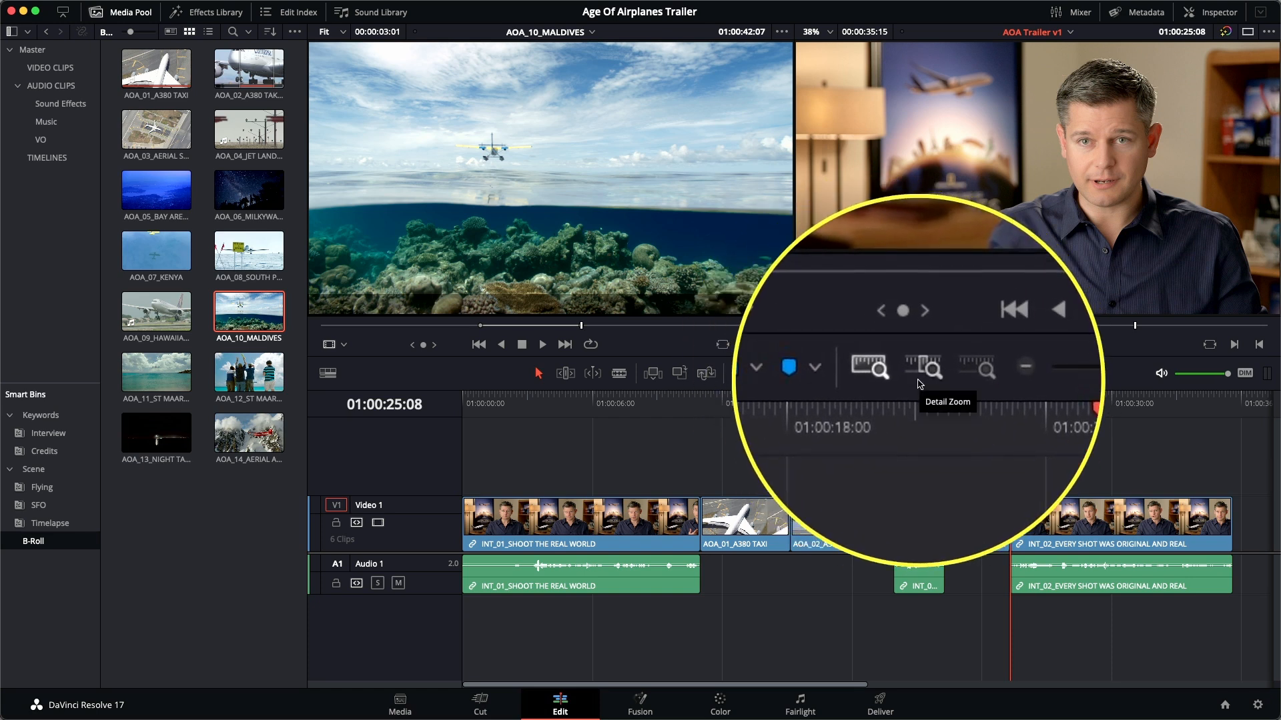
# - Compare Detail Zoom with Full Extent Zoom on the timeline and try the custom zoom in both directions
pyautogui.click(919, 375)
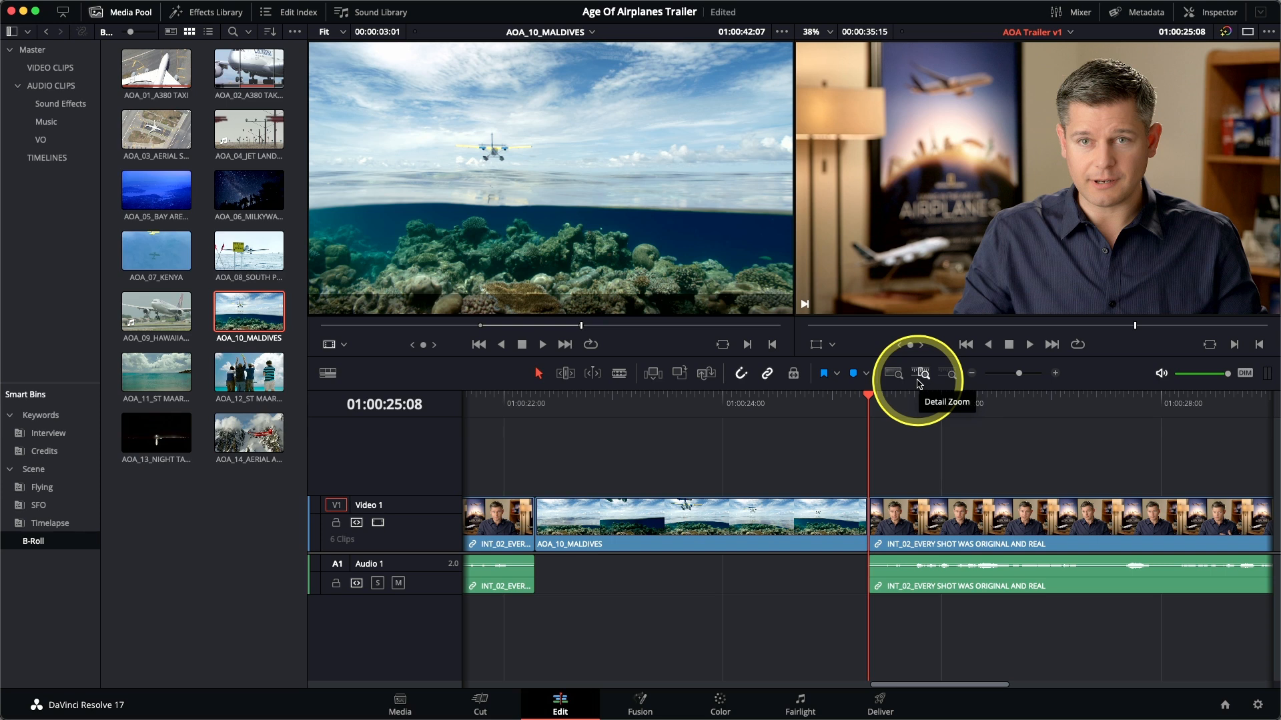
pyautogui.click(894, 376)
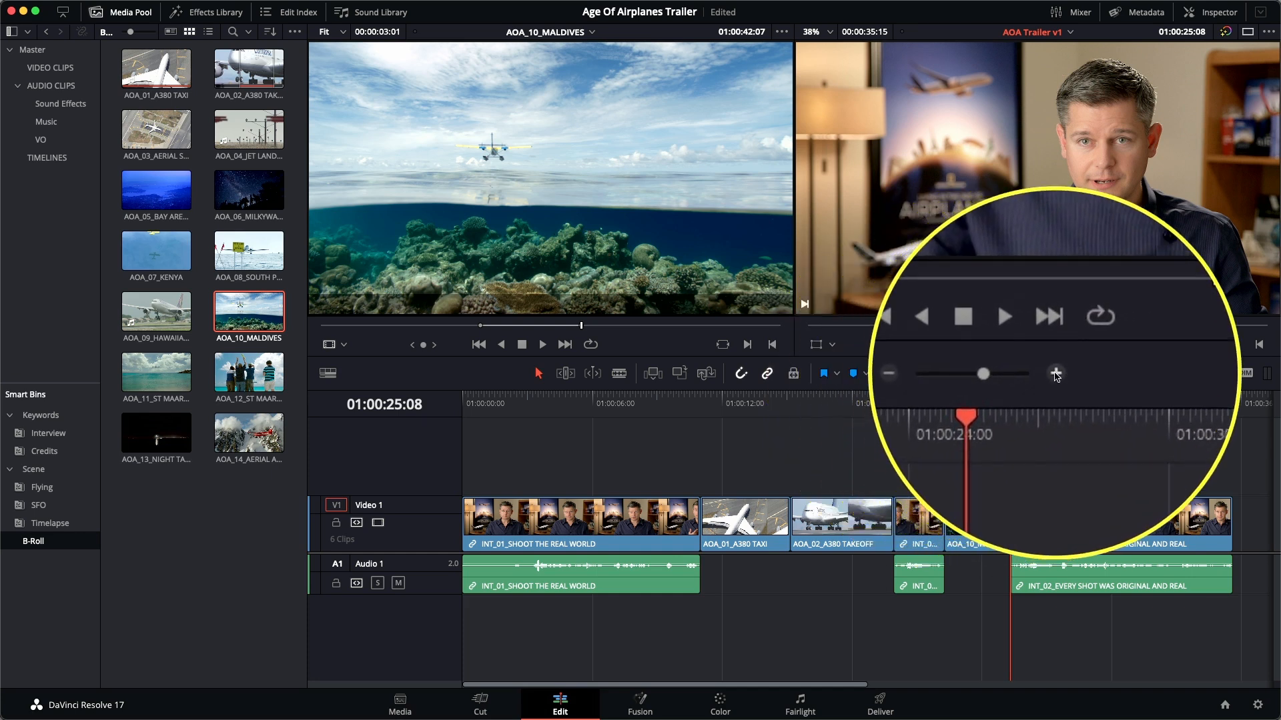
pyautogui.click(1055, 374)
pyautogui.click(1055, 373)
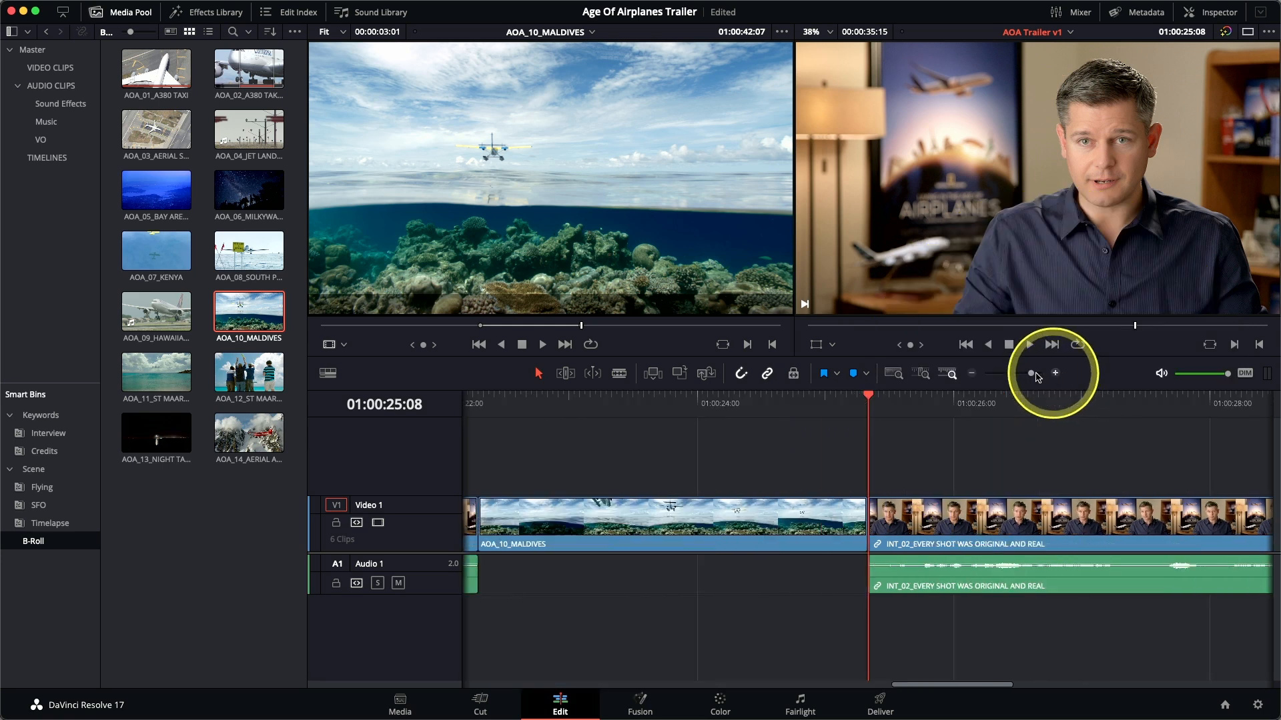
pyautogui.click(969, 375)
pyautogui.click(970, 376)
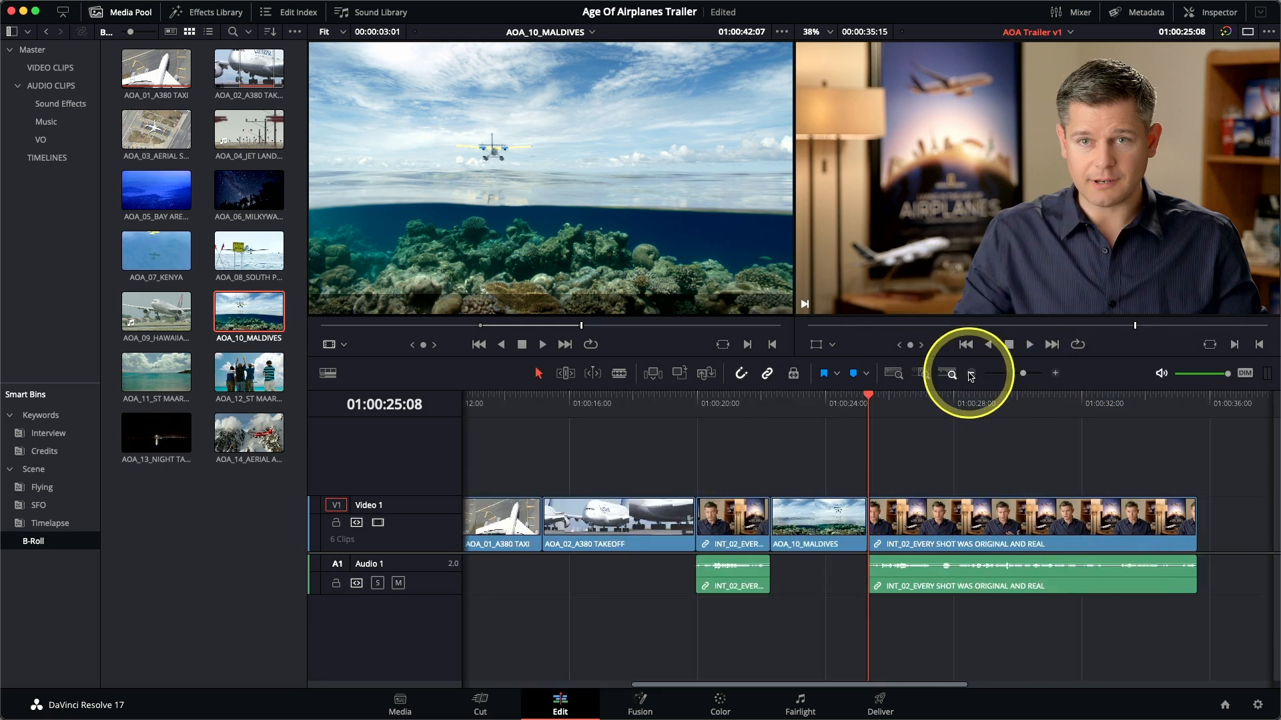
# - Zoom the timeline repeatedly in and out around the playhead at 01:00:25:08 and return to Full Extent Zoom
pyautogui.press('super+equal')
pyautogui.press('super+equal')
pyautogui.press('super+equal')
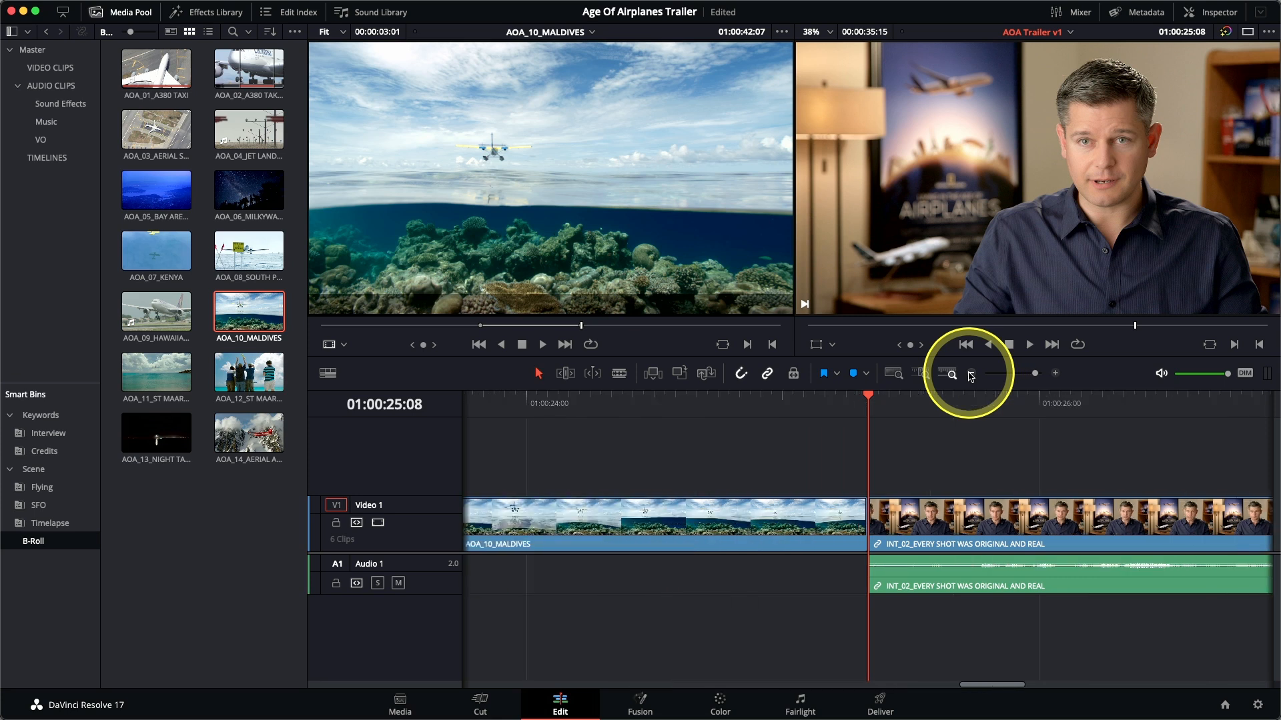
pyautogui.click(970, 375)
pyautogui.click(969, 375)
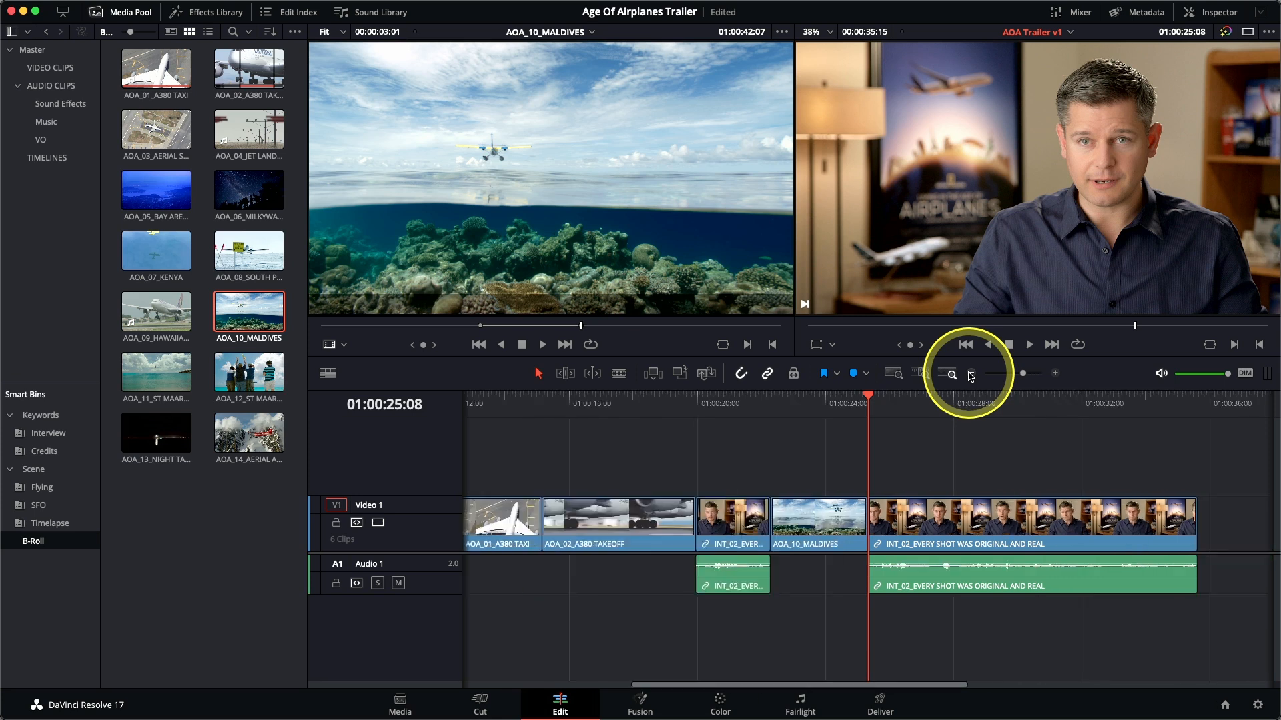
pyautogui.click(970, 375)
pyautogui.click(970, 374)
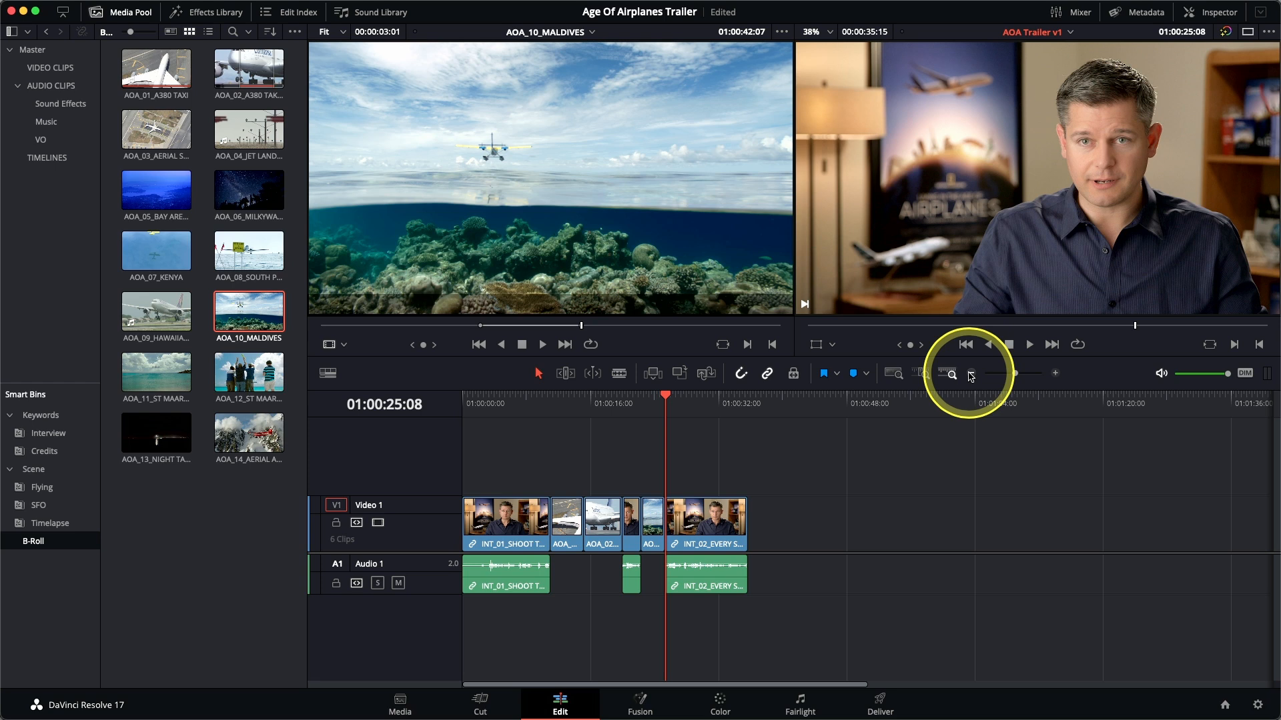
pyautogui.click(971, 374)
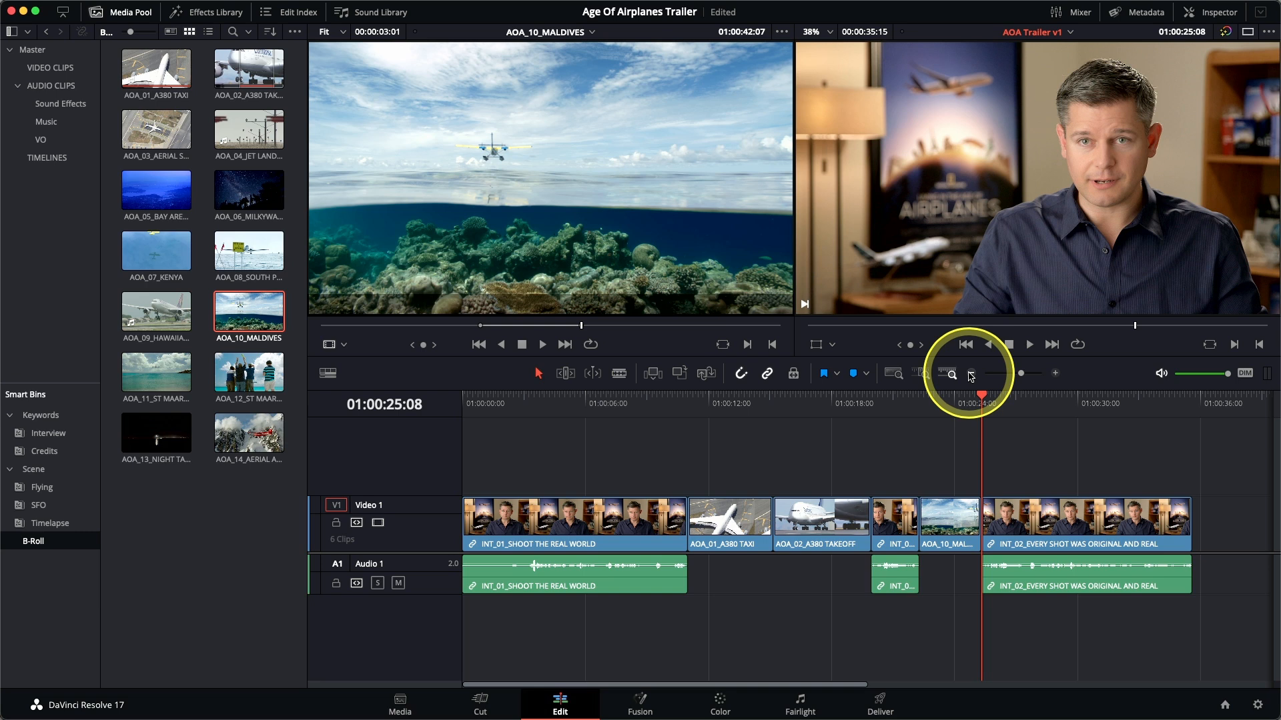
pyautogui.press('super+equal')
pyautogui.press('super+equal')
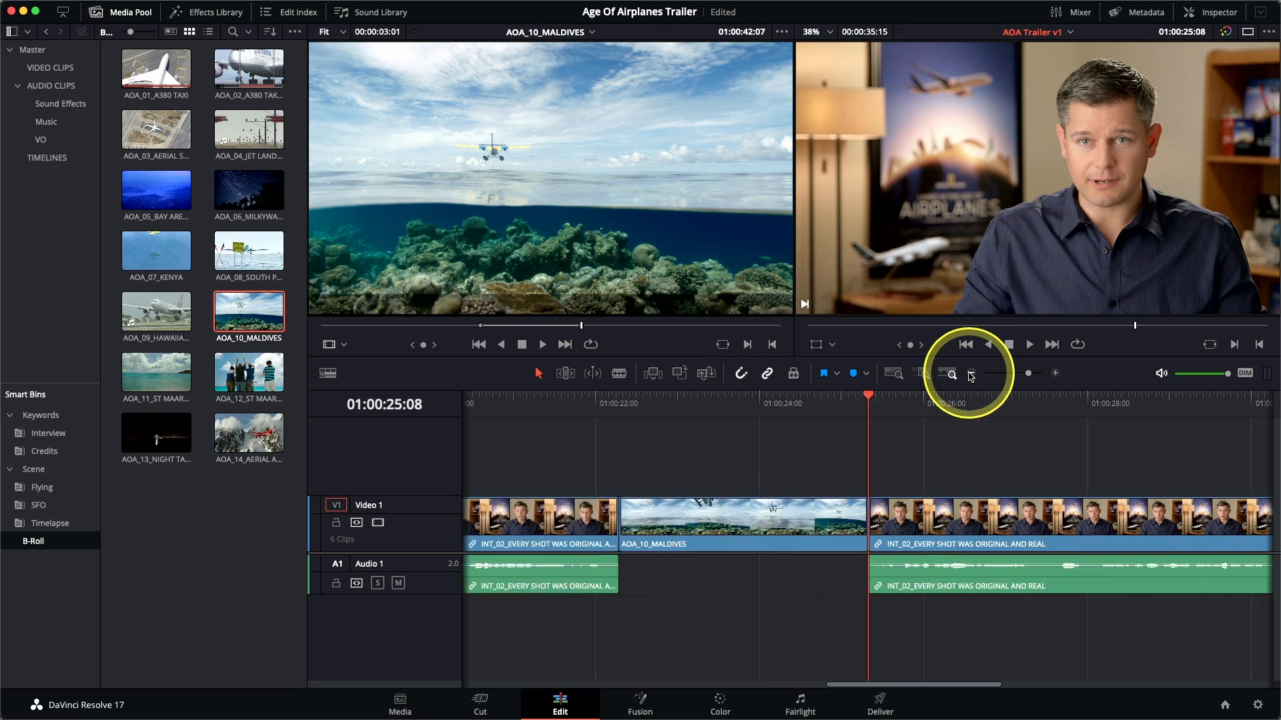
pyautogui.click(971, 374)
pyautogui.press('super+equal')
pyautogui.press('super+equal')
pyautogui.click(970, 374)
pyautogui.press('super+equal')
pyautogui.press('super+equal')
pyautogui.click(971, 374)
pyautogui.press('super+equal')
pyautogui.press('super+equal')
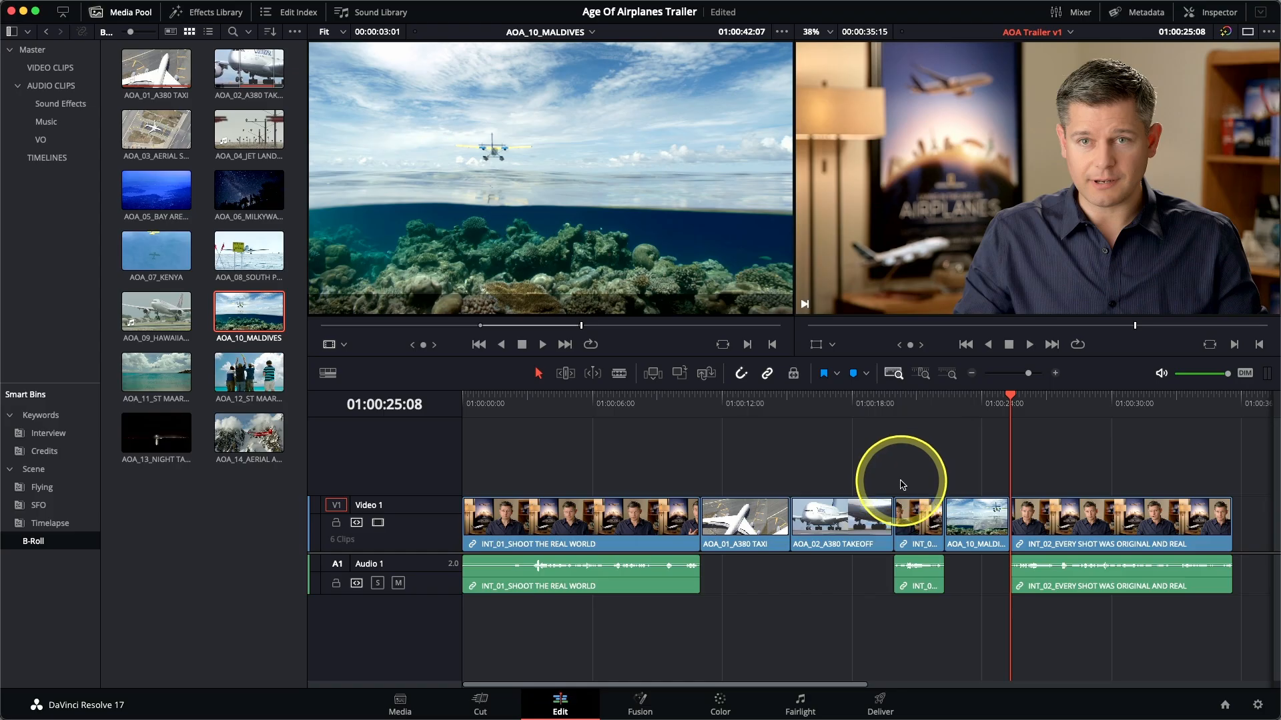
# - Shrink the Video 1 track until its clips show only name bars and raise the divider between video and audio tracks
pyautogui.scroll(-5, 901, 485)
pyautogui.scroll(7, 900, 485)
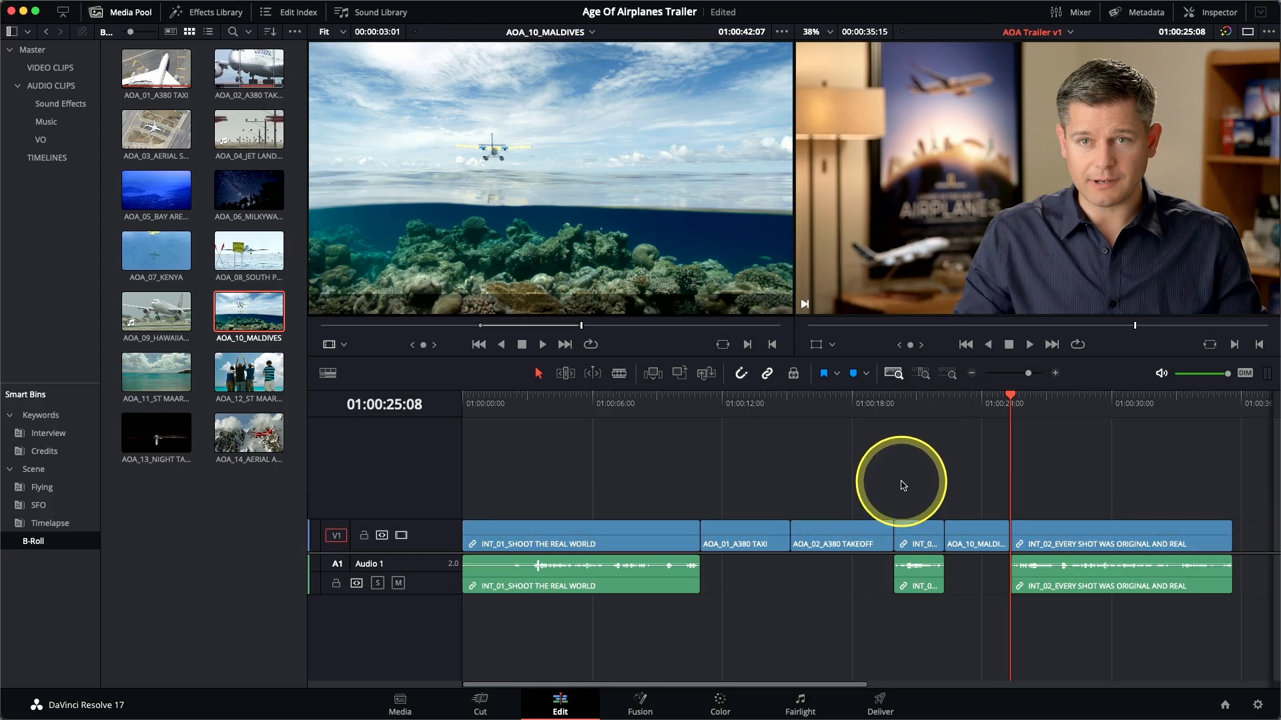
pyautogui.scroll(-2, 902, 482)
pyautogui.scroll(-3, 903, 482)
pyautogui.scroll(3, 903, 484)
pyautogui.scroll(-3, 904, 486)
pyautogui.scroll(1, 904, 486)
pyautogui.scroll(-1, 904, 485)
pyautogui.scroll(1, 904, 485)
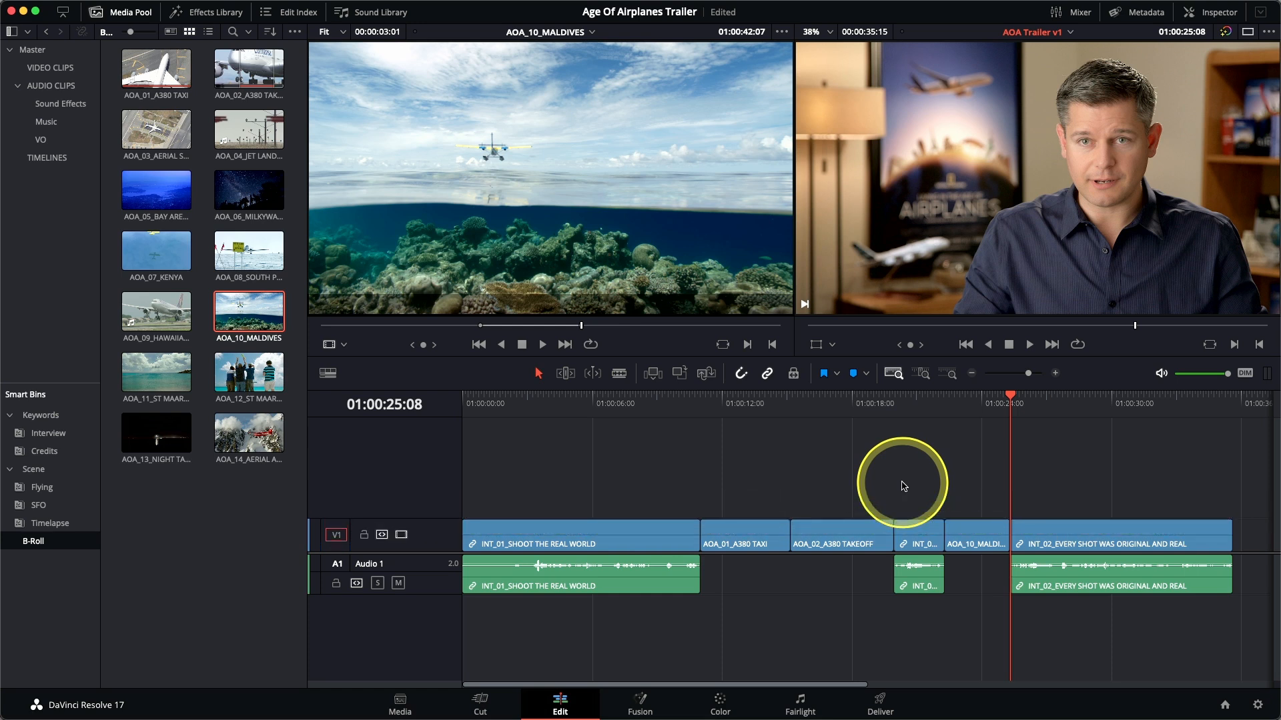
pyautogui.scroll(-3, 872, 551)
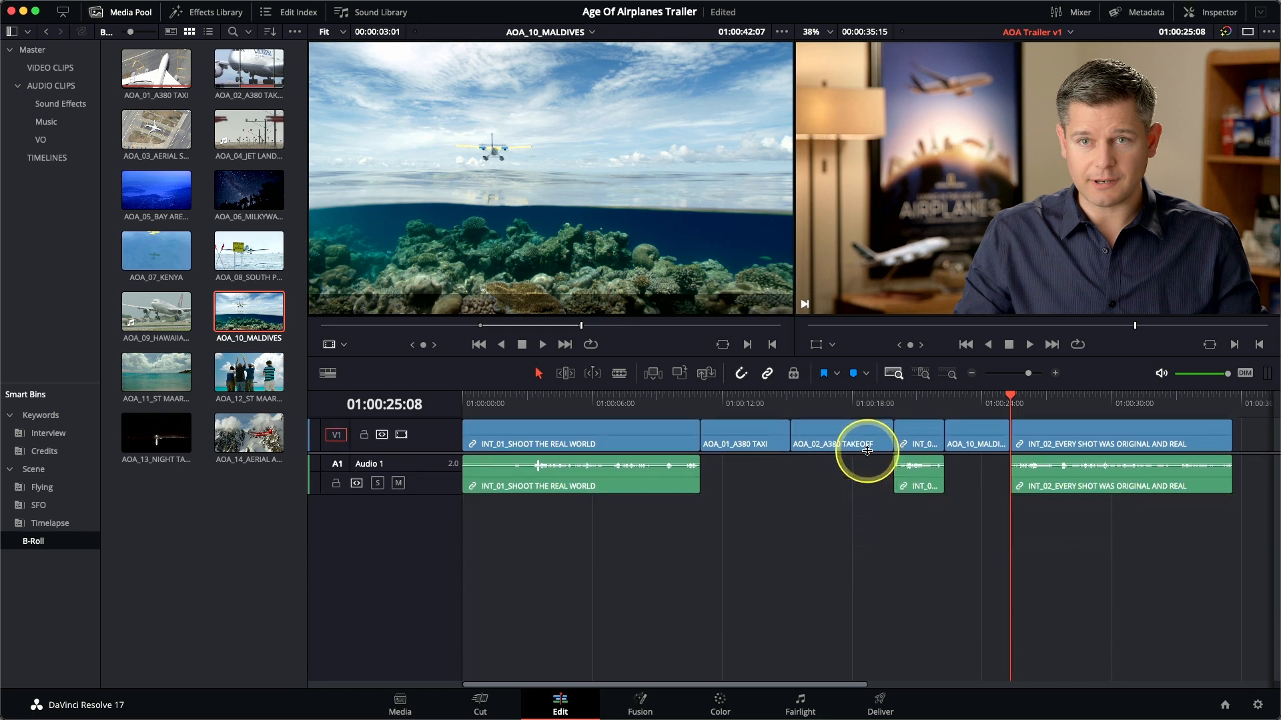
# - Increase the height of the Audio 1 track to enlarge the interview clips' waveforms
pyautogui.scroll(4, 869, 515)
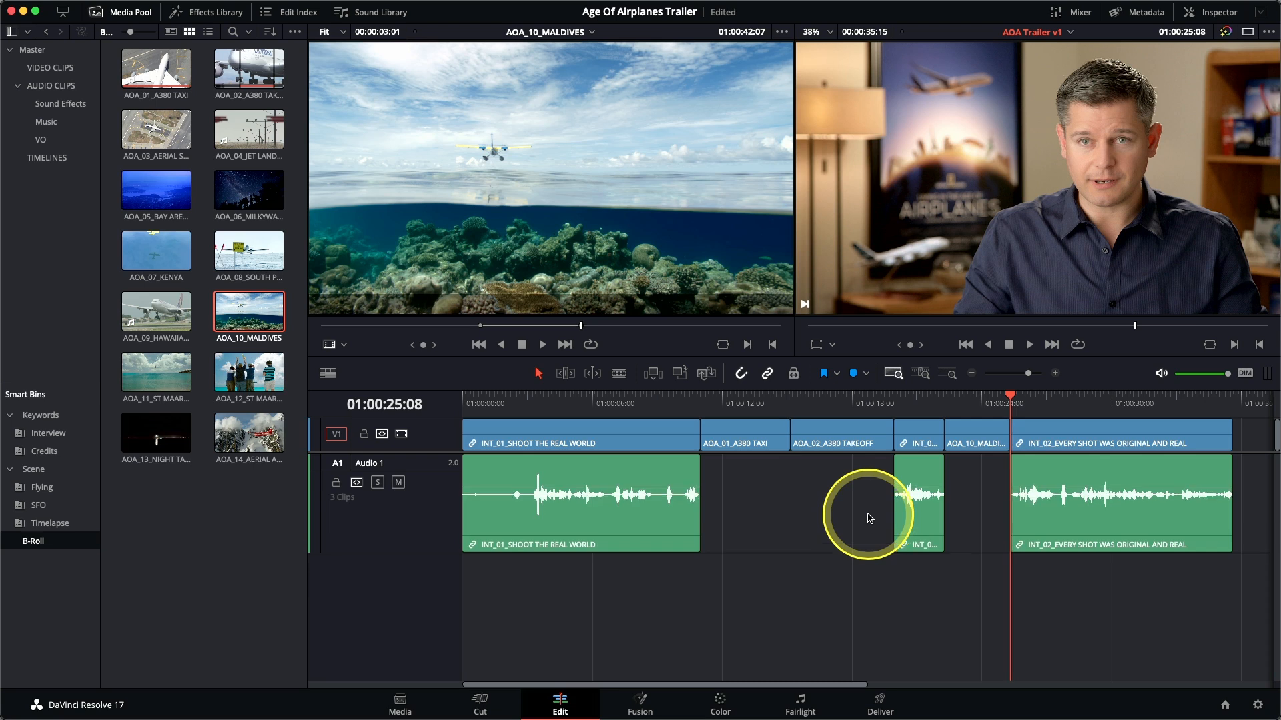
pyautogui.scroll(2, 869, 516)
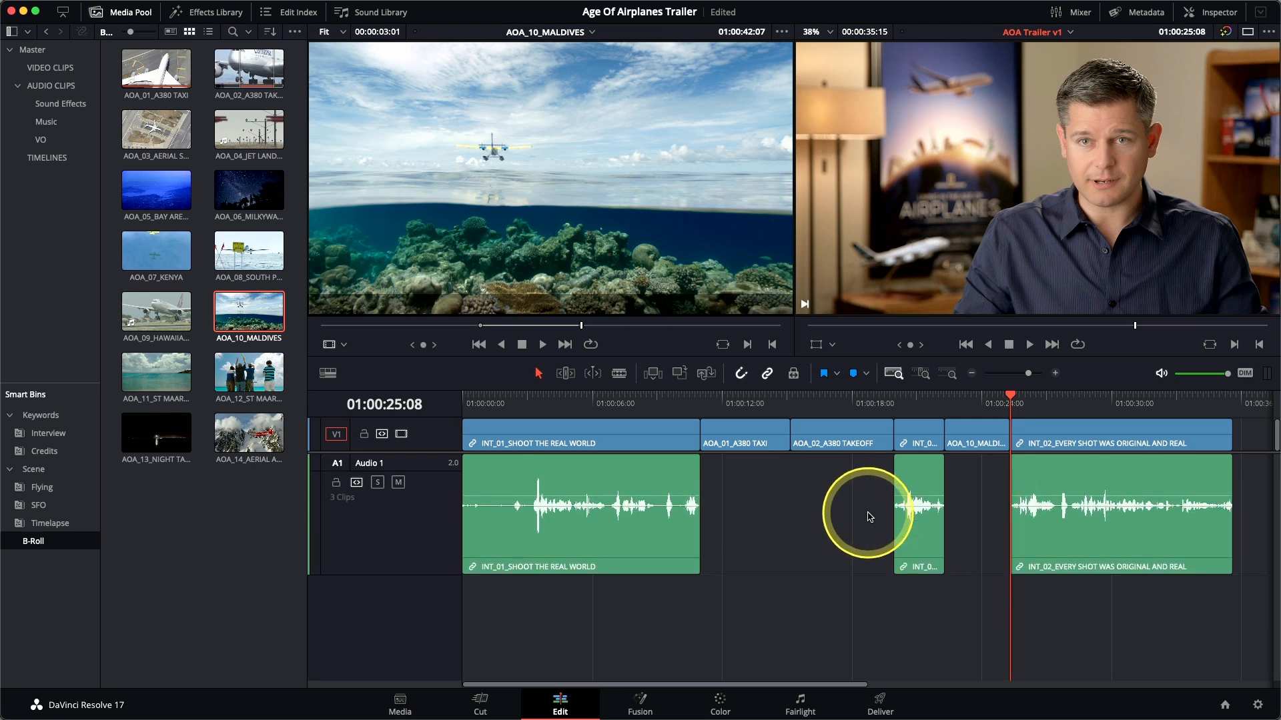
# - Enlarge the Video 1 track so its clips show thumbnails again and check the timeline view options
pyautogui.scroll(-1, 870, 516)
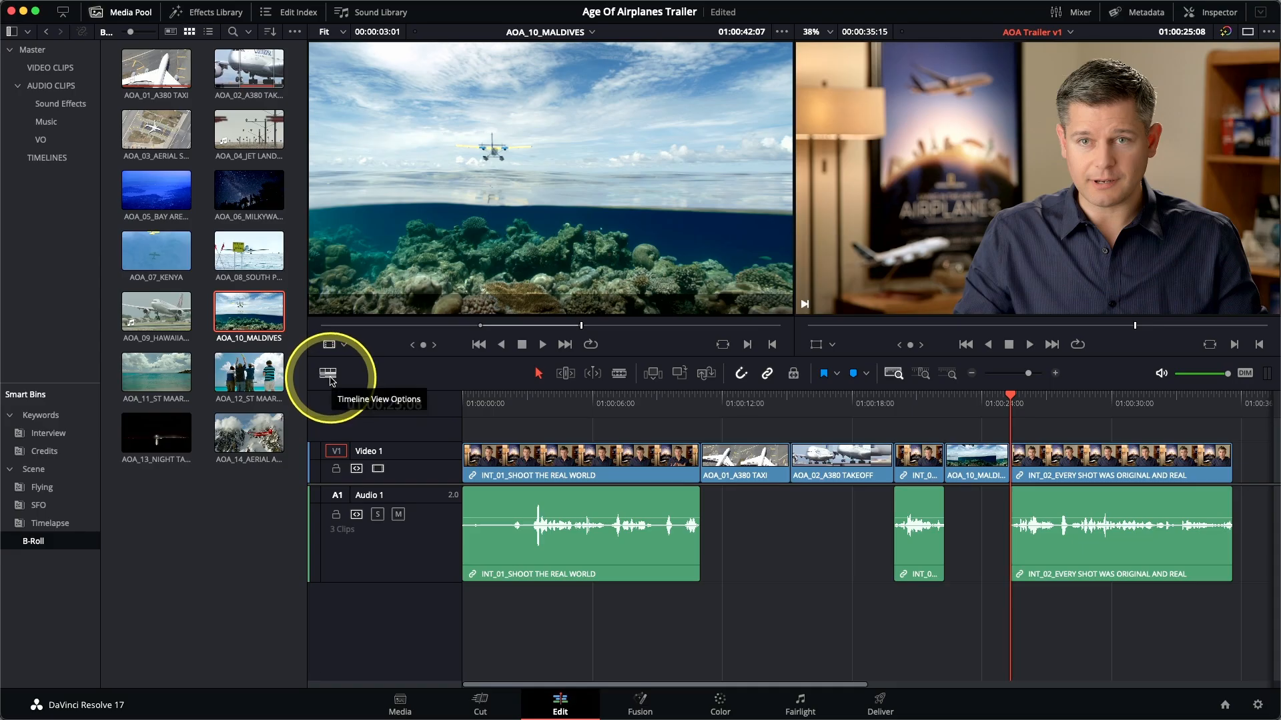
pyautogui.click(328, 373)
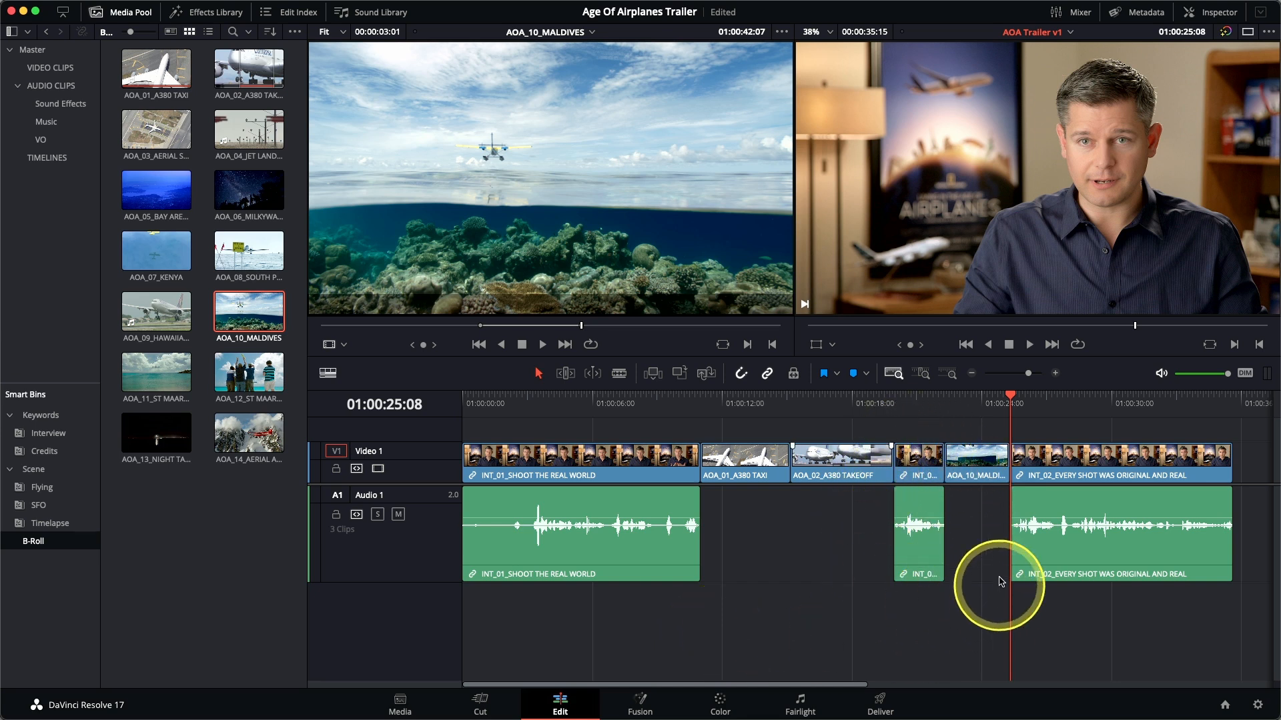
# - Ripple delete the video part of the short INT_02 interview clip at 01:00:21:02 and save the project
pyautogui.click(919, 408)
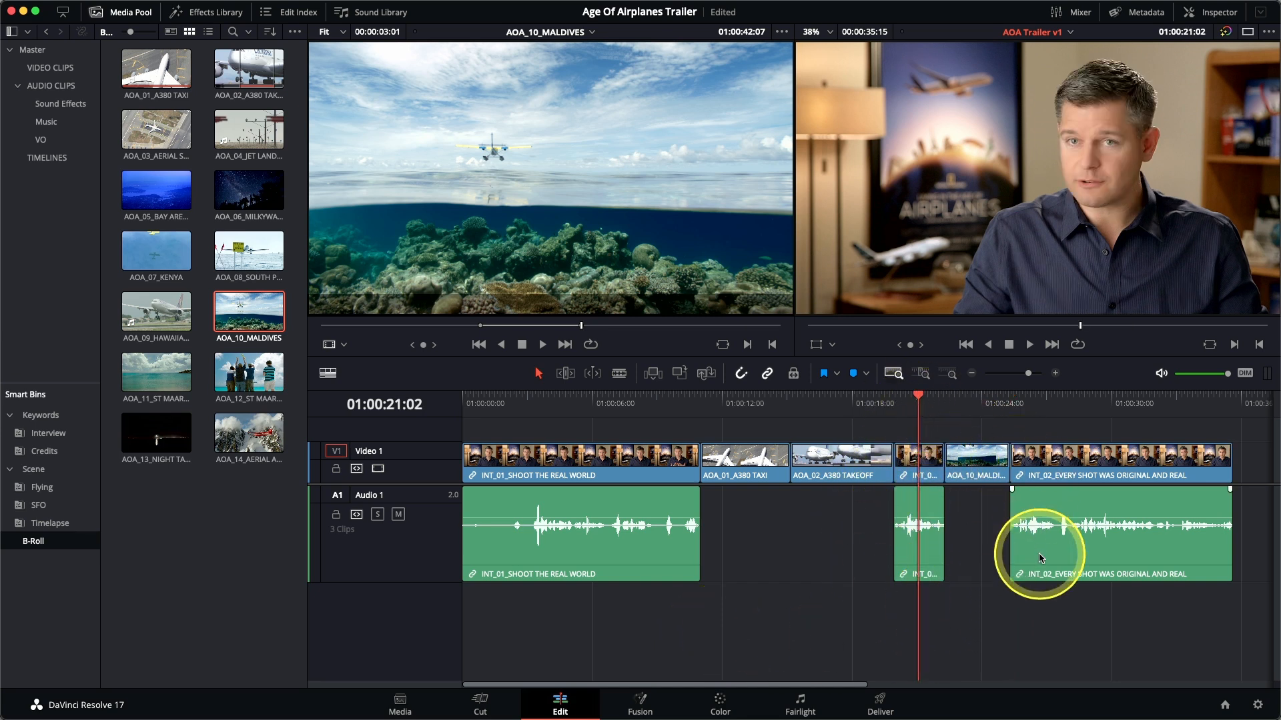
pyautogui.click(921, 372)
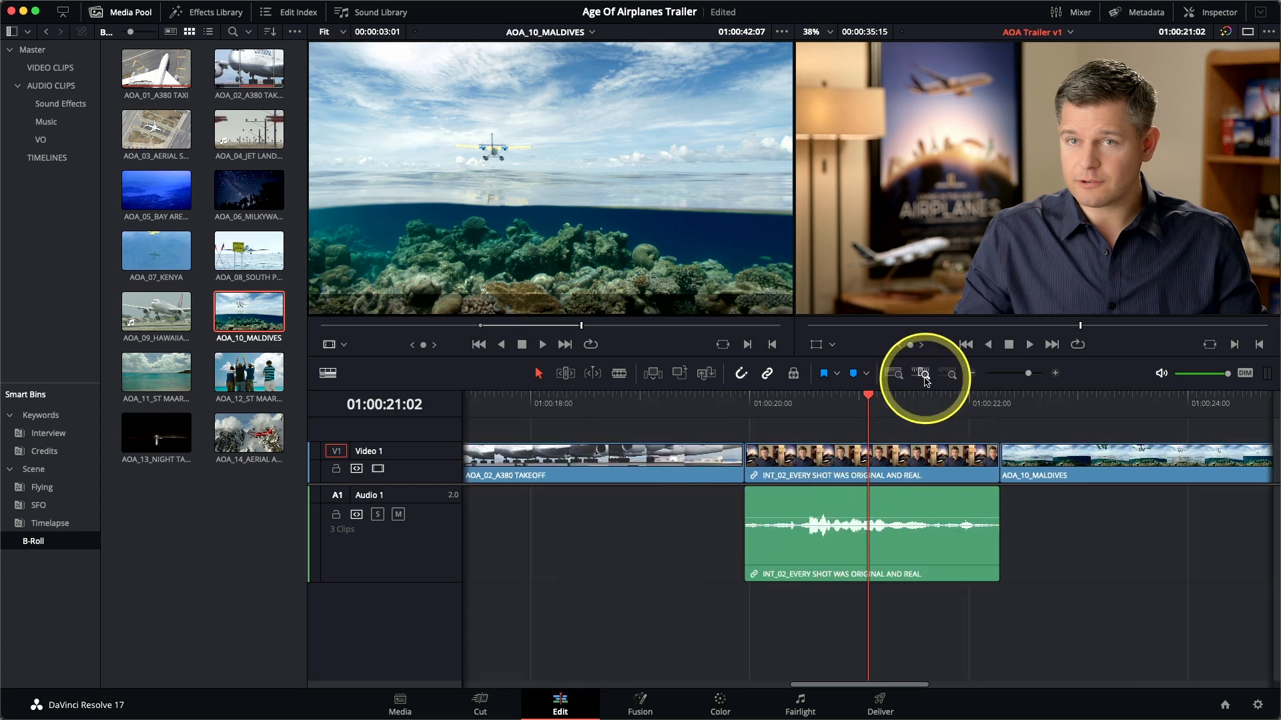
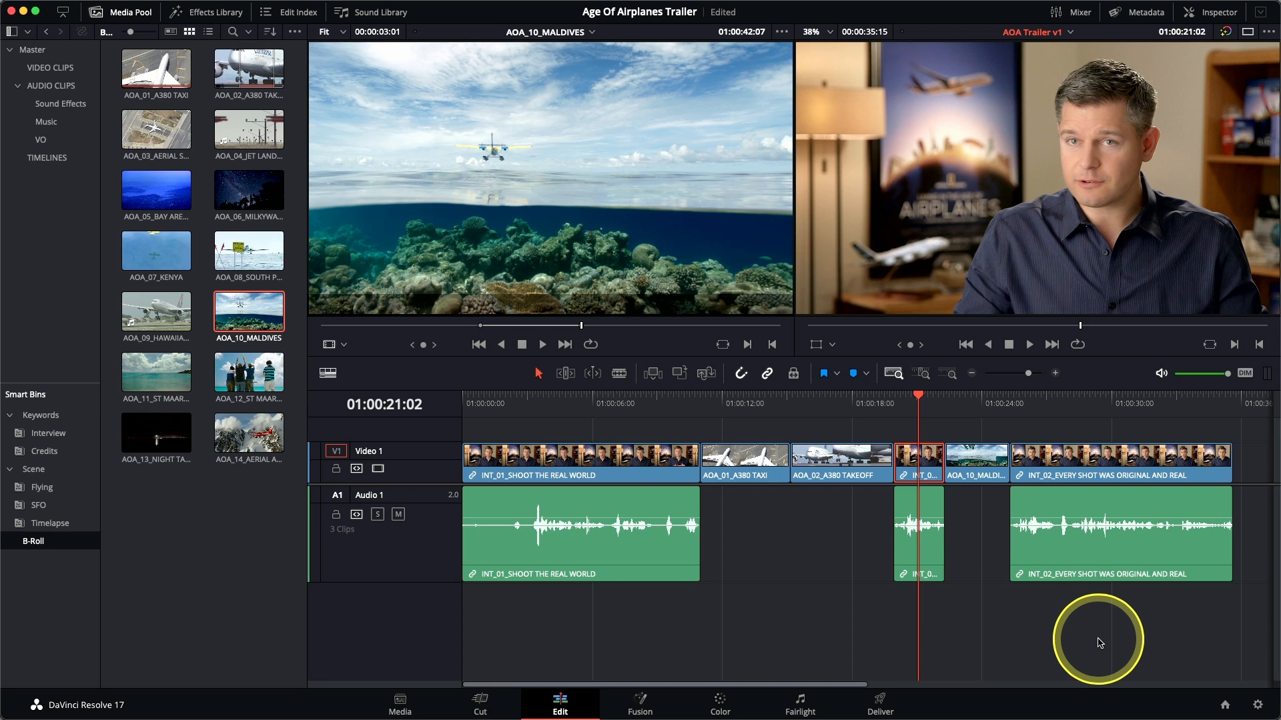
pyautogui.press('BackSpace')
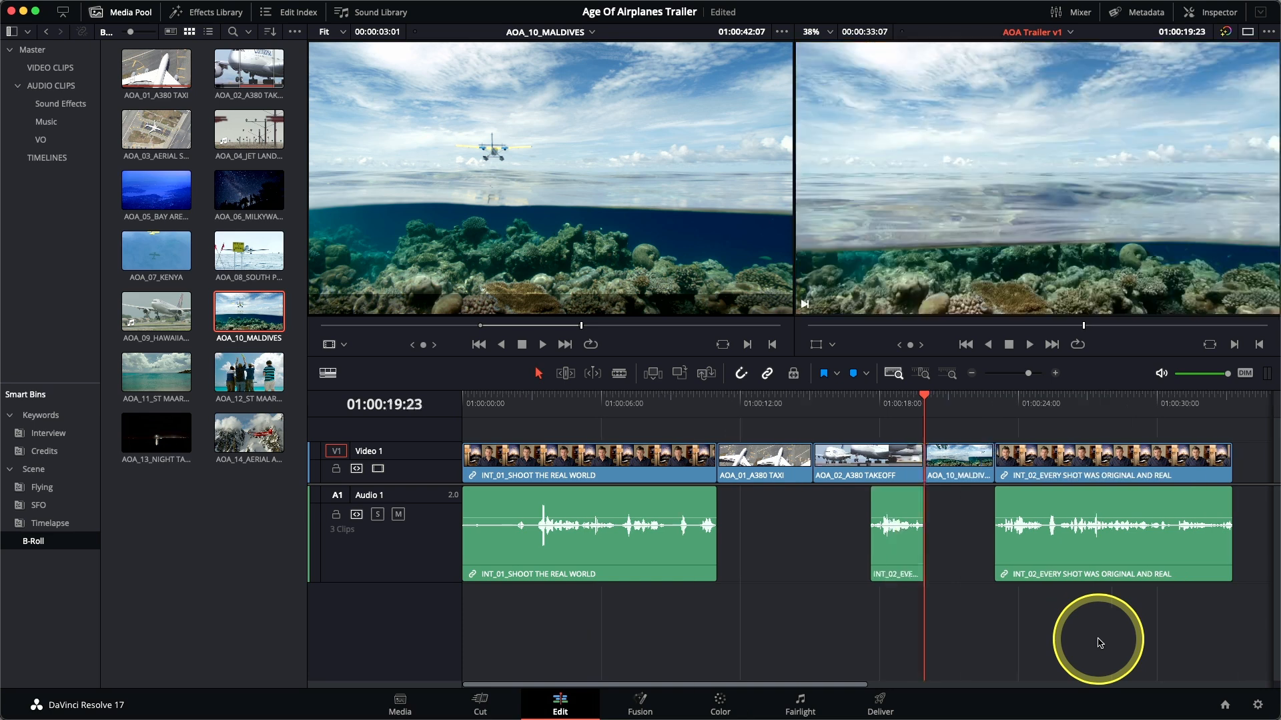
pyautogui.press('super+s')
# - Play the last INT_02 interview clip from 01:00:23:00 in Detail Zoom and increase the Audio 1 track height
pyautogui.click(993, 408)
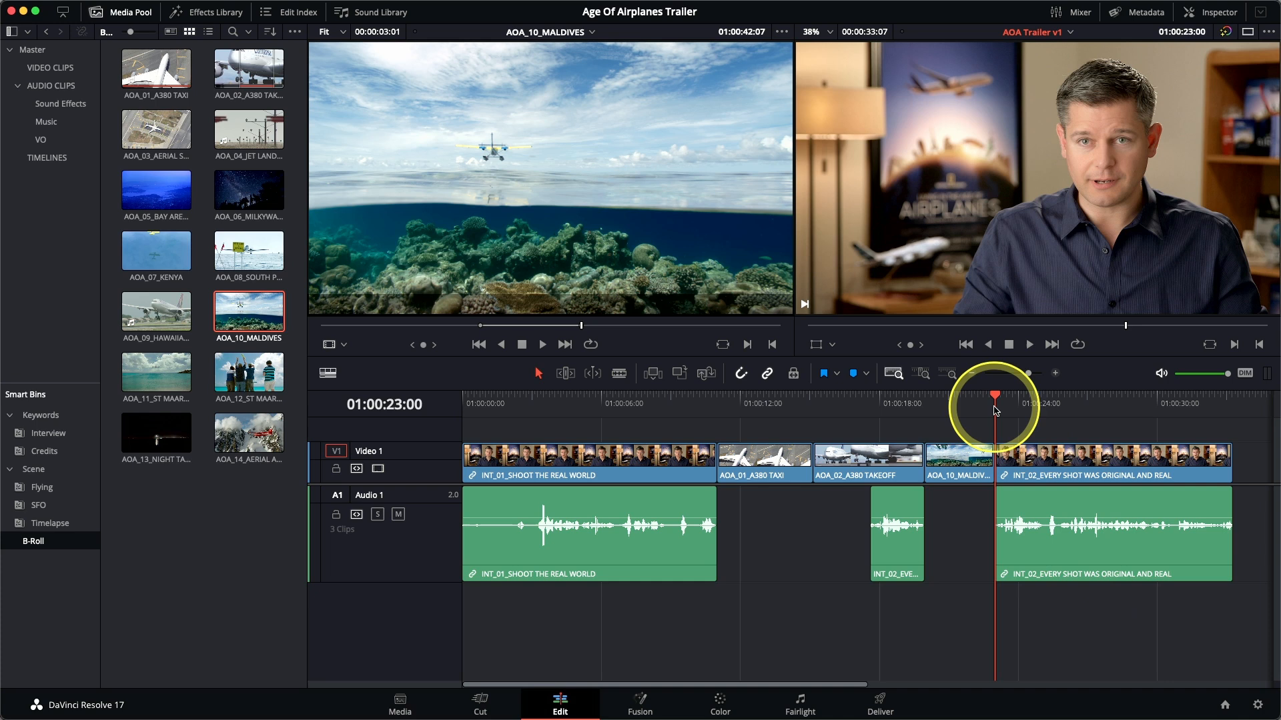
pyautogui.click(924, 376)
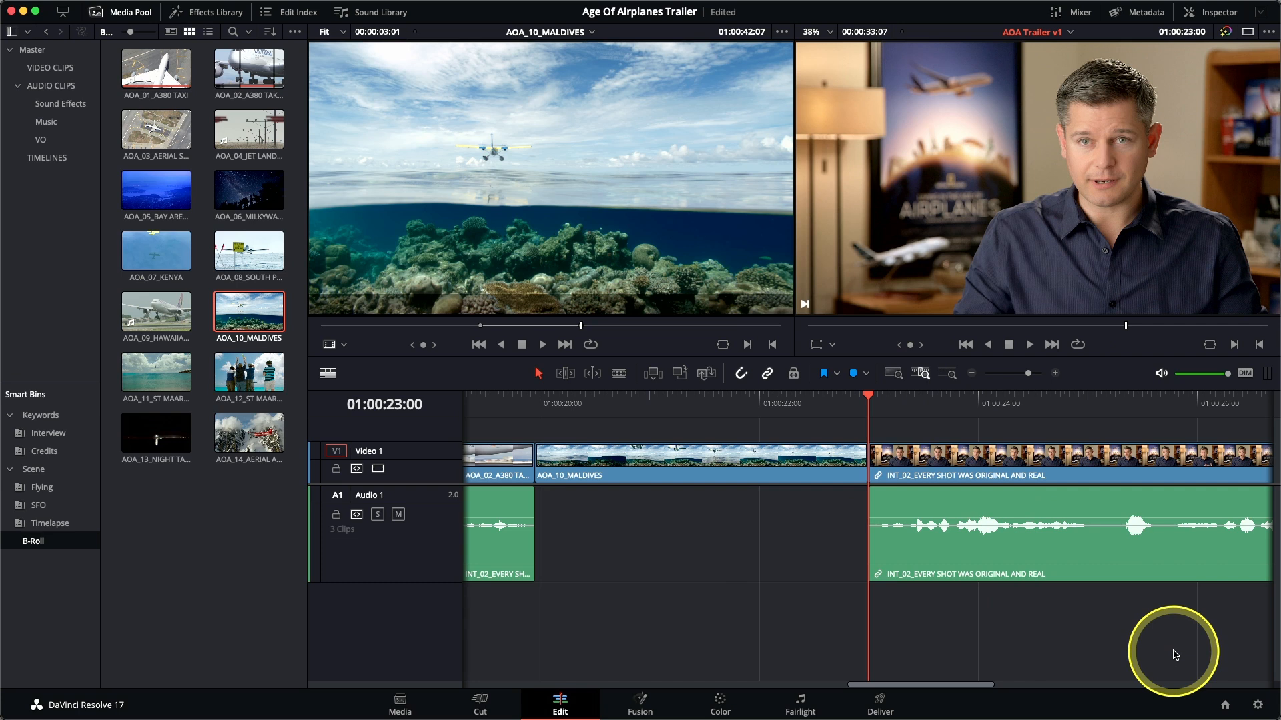
pyautogui.press('space')
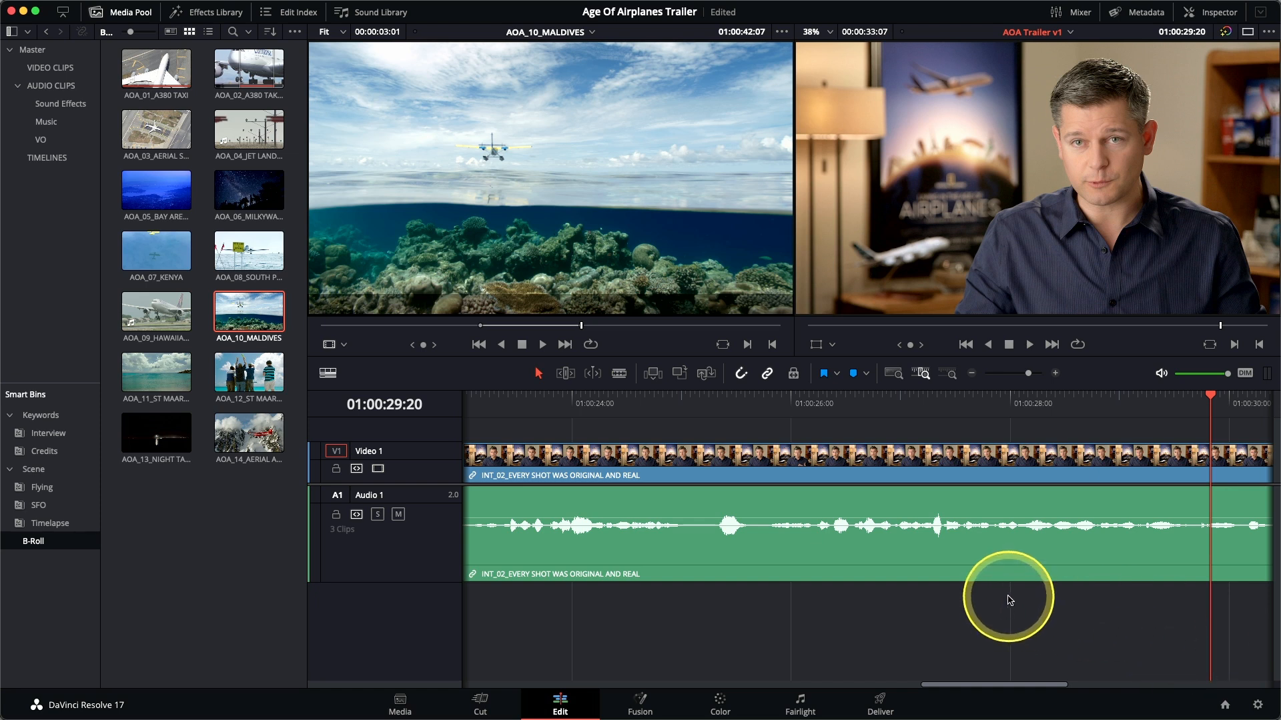
pyautogui.hscroll(5, 1008, 600)
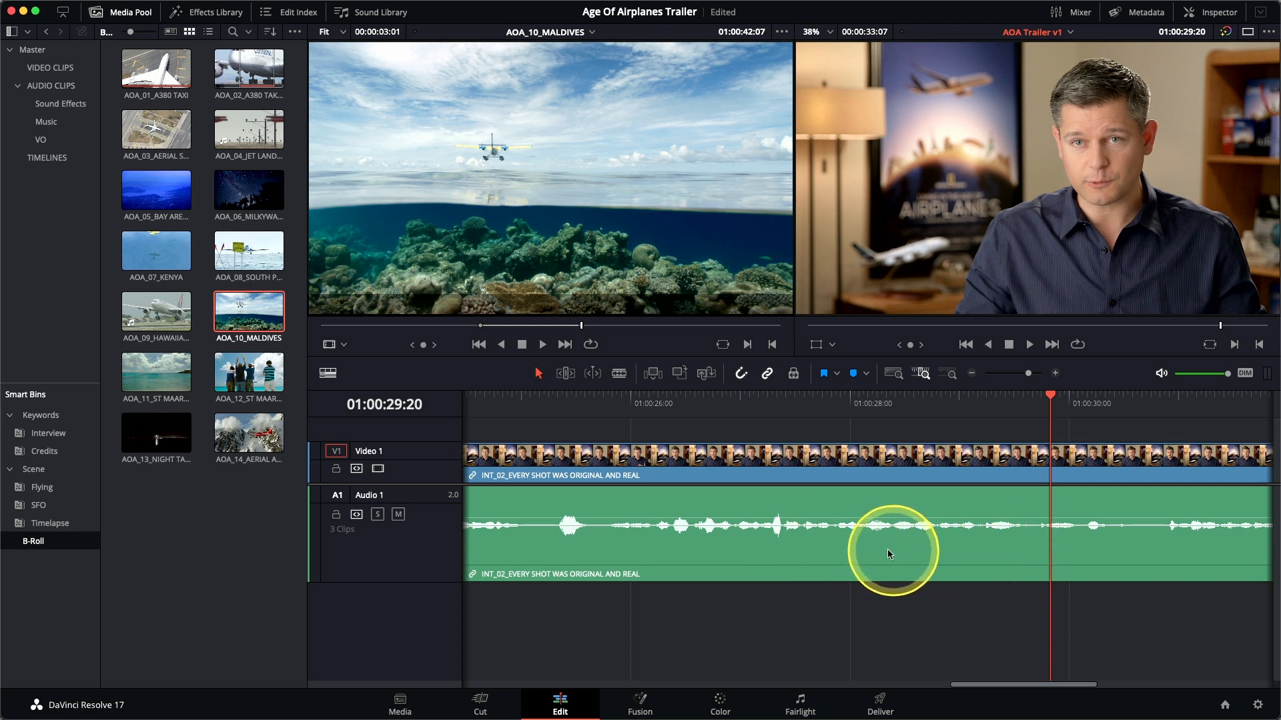
pyautogui.scroll(5, 850, 547)
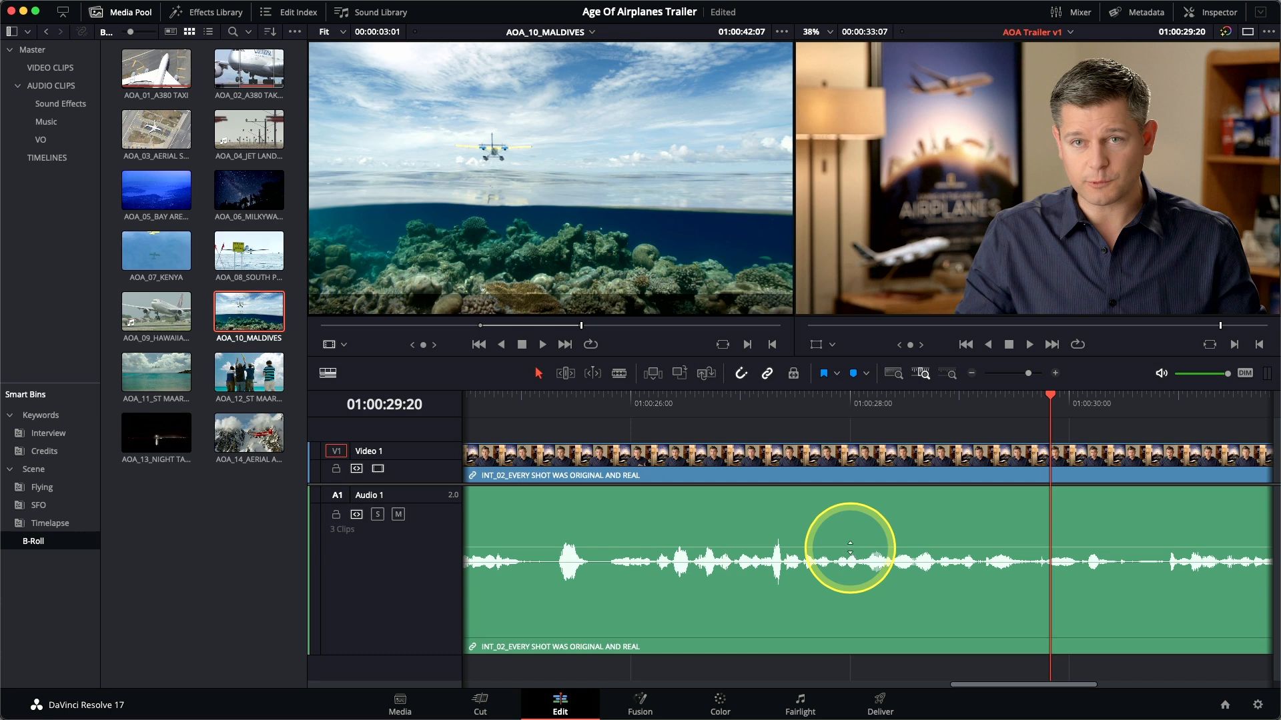
# - Find the cut point near the waveform spike by playing and stepping frames, and split the INT_02 clip at 01:00:27:08 with the Blade tool
pyautogui.moveTo(983, 403); pyautogui.dragTo(762, 414)
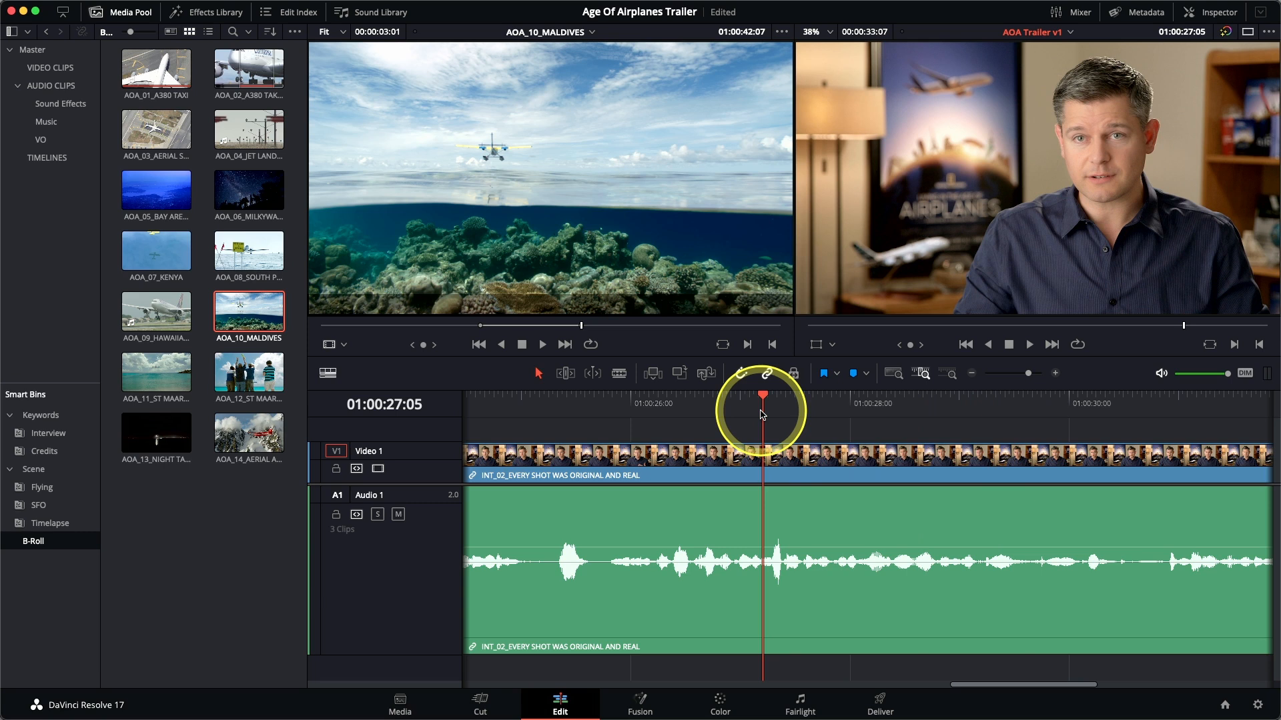
pyautogui.press('l')
pyautogui.press('k')
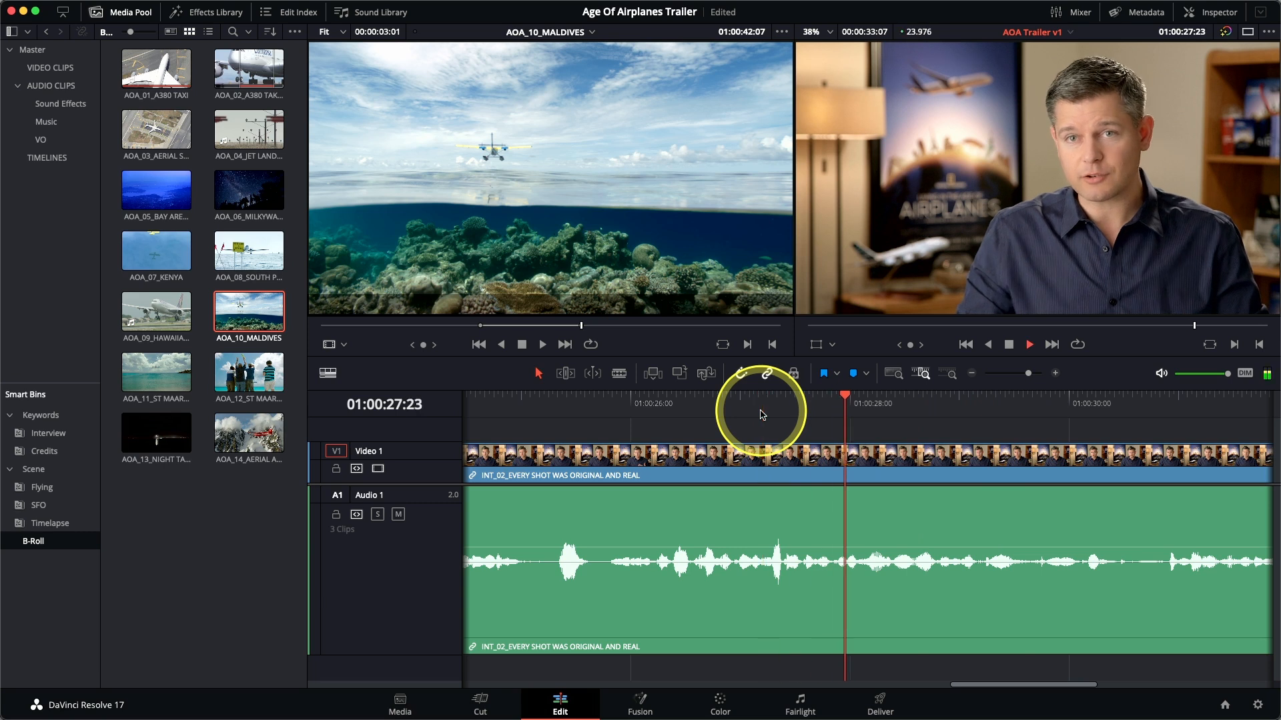
pyautogui.press('j')
pyautogui.press('l')
pyautogui.press('k')
pyautogui.press('Left')
pyautogui.press('Left')
pyautogui.press('Left')
pyautogui.press('Left')
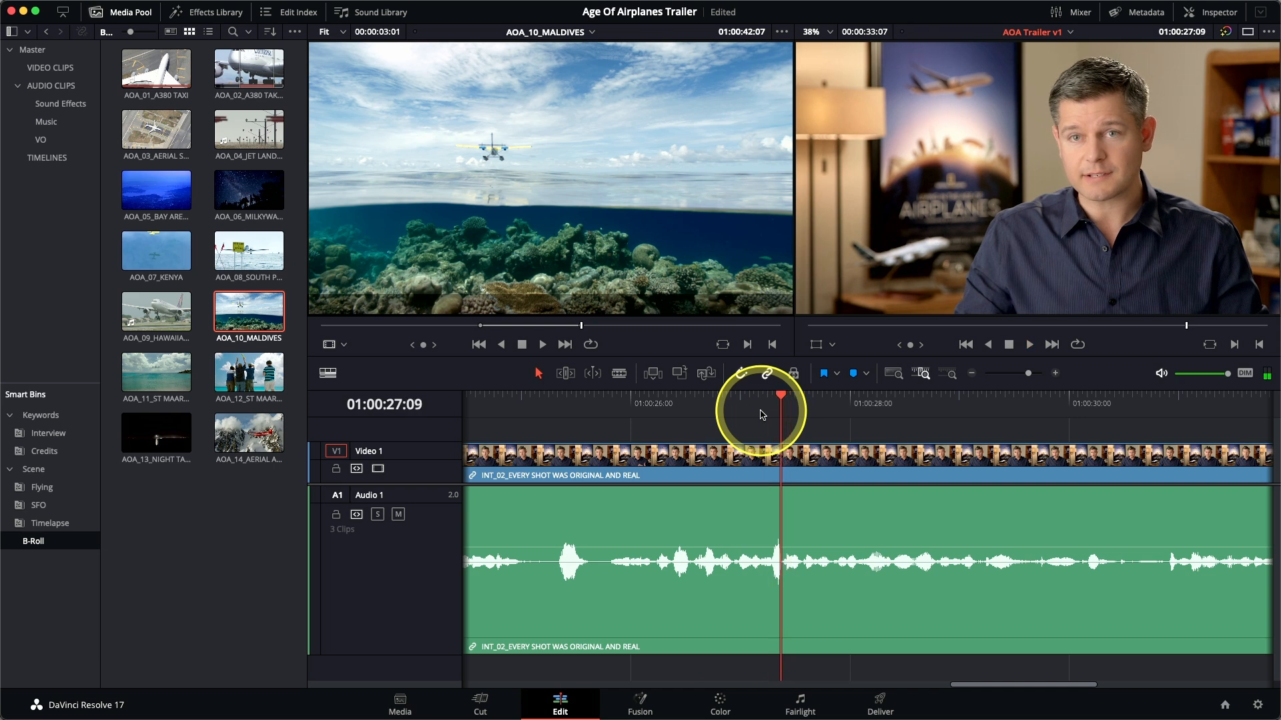
pyautogui.press('Right')
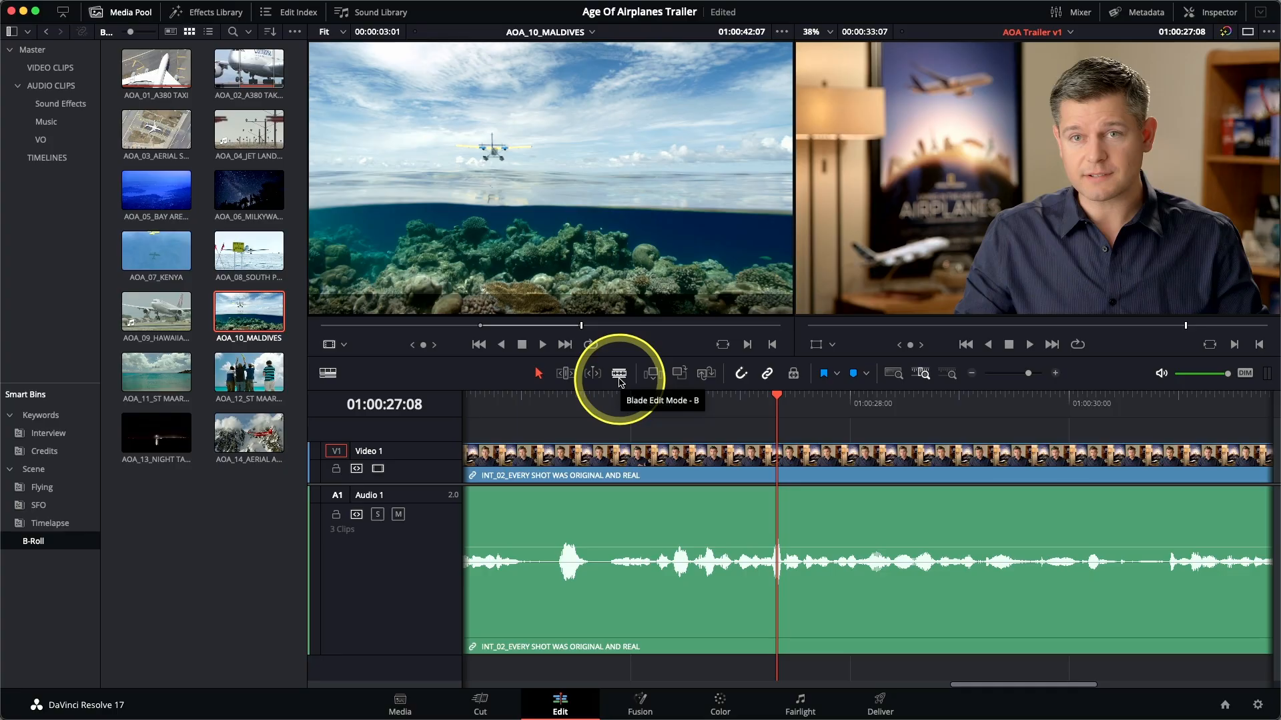
pyautogui.click(619, 375)
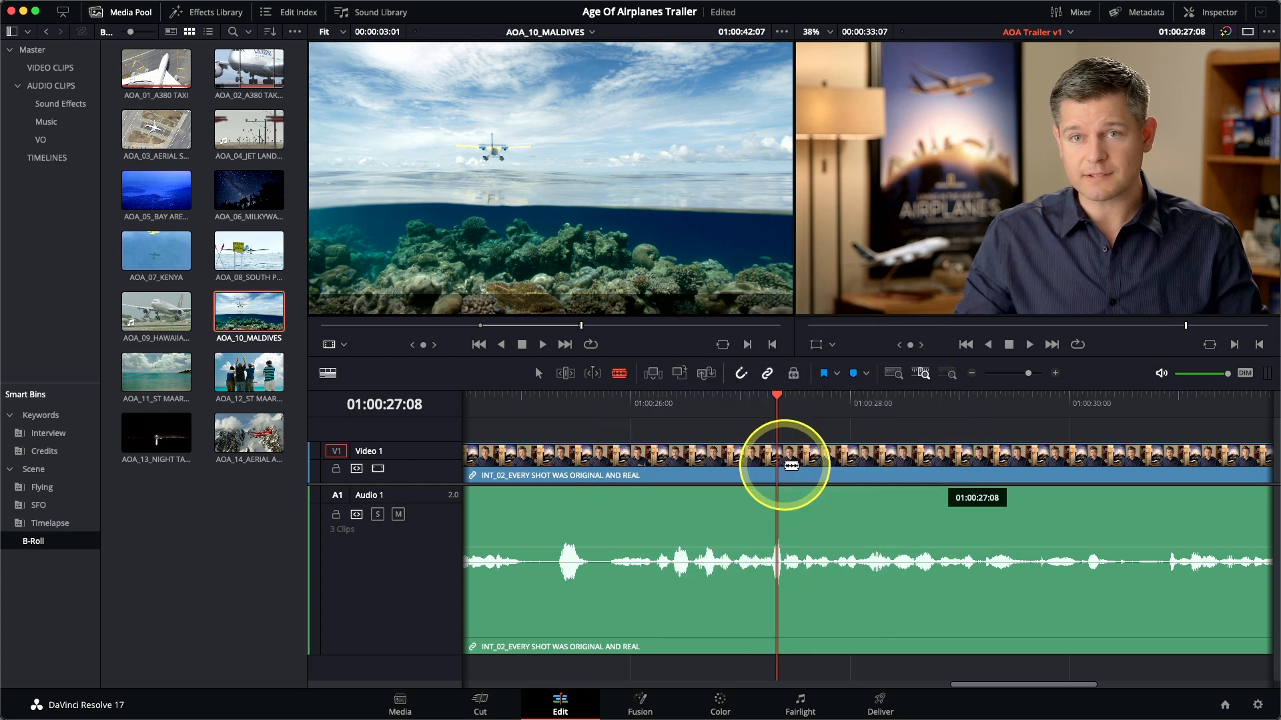
pyautogui.click(791, 466)
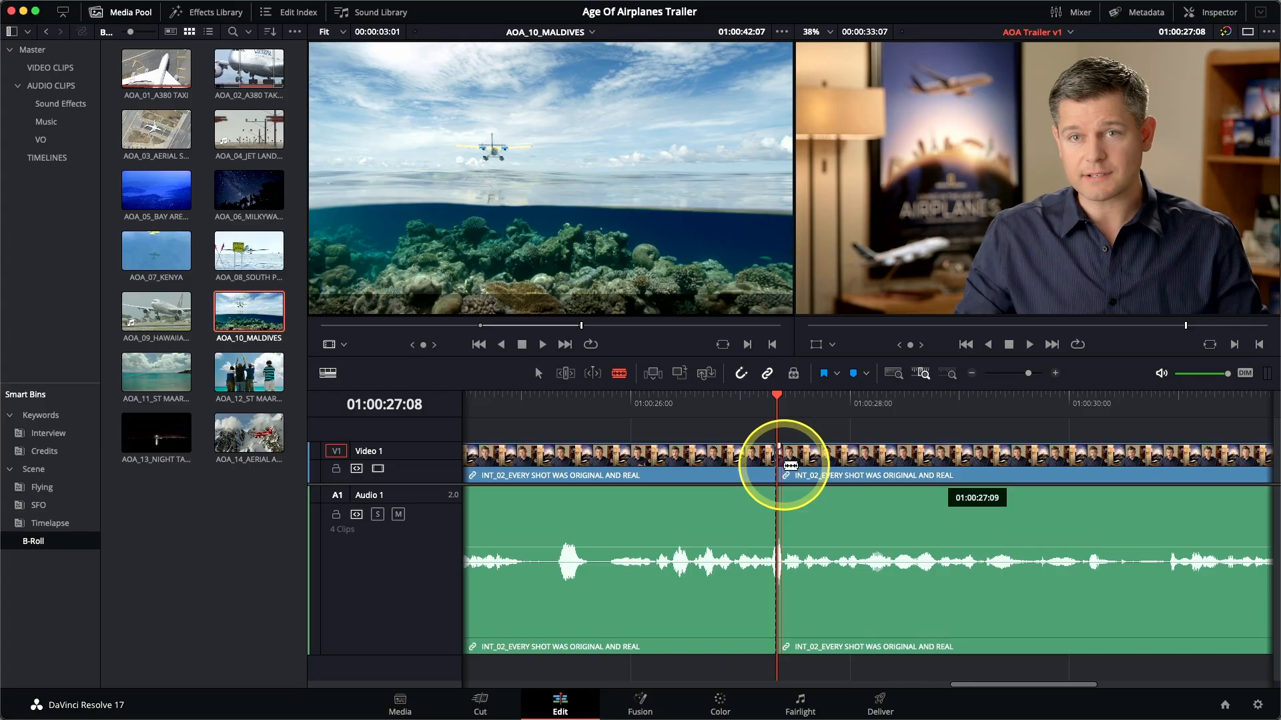
# - Play and step through the speech after the first cut and split the INT_02 clip a second time at 01:00:28:15
pyautogui.press('j')
pyautogui.press('l')
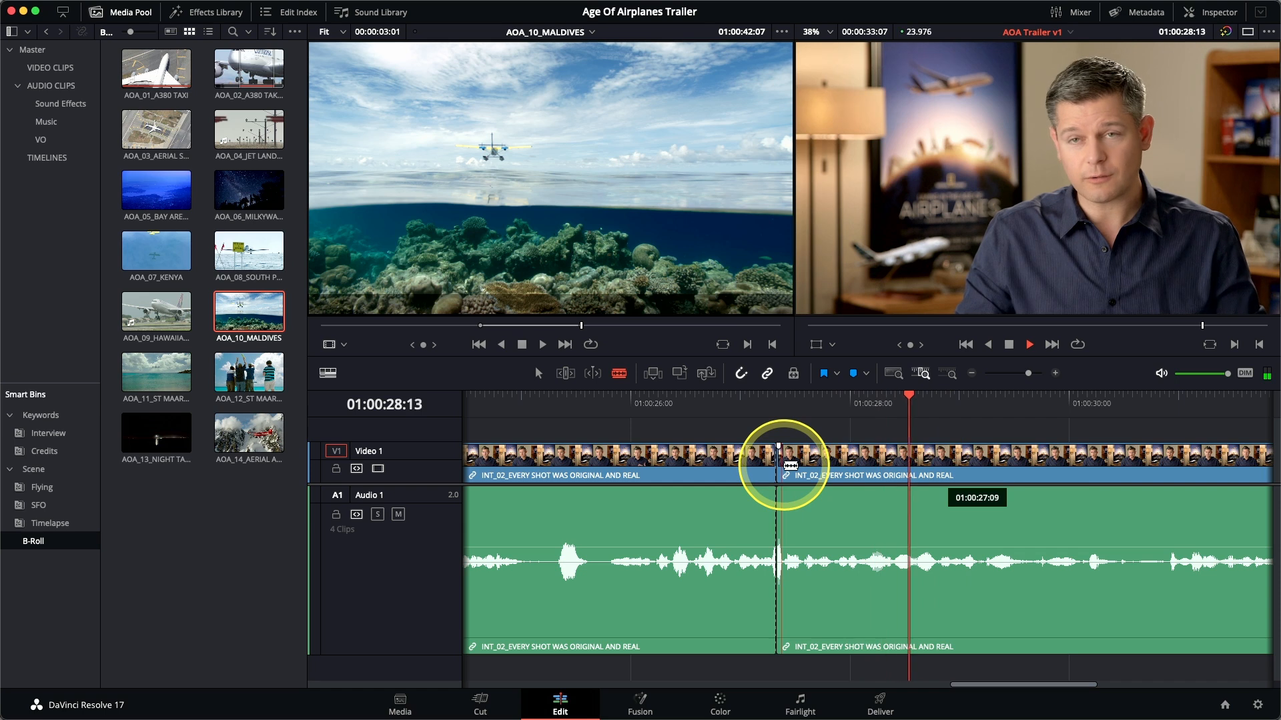
pyautogui.press('k')
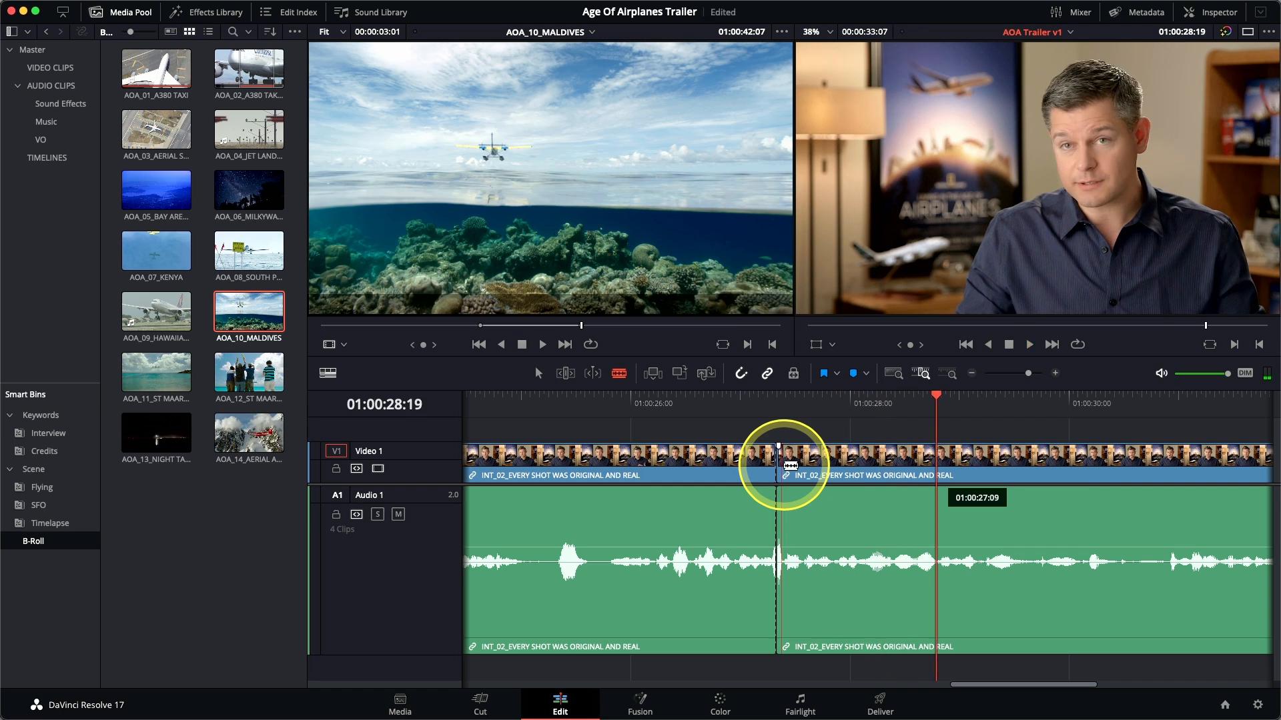
pyautogui.press('Left')
pyautogui.press('Left')
pyautogui.press('Left')
pyautogui.press('Left')
pyautogui.press('Left')
pyautogui.press('Right')
pyautogui.press('Right')
pyautogui.press('Left')
pyautogui.press('Right')
pyautogui.press('Left')
pyautogui.press('Left')
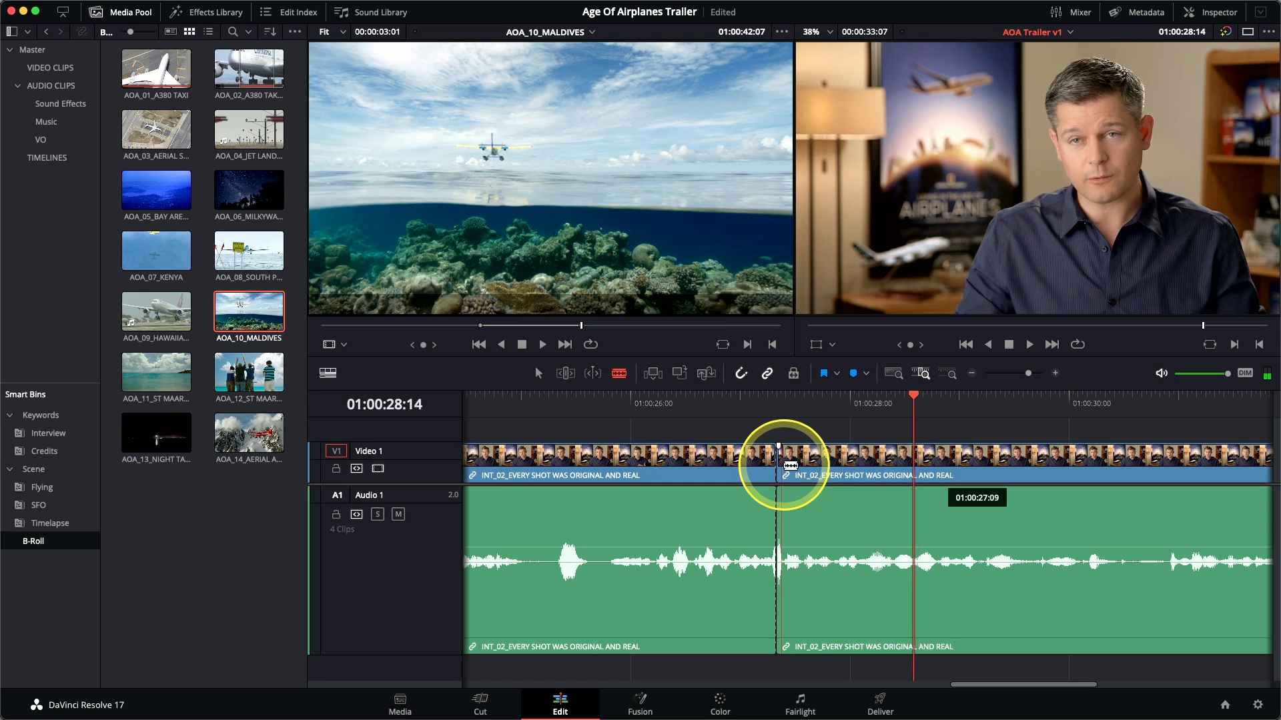
pyautogui.press('Right')
pyautogui.press('Left')
pyautogui.press('Right')
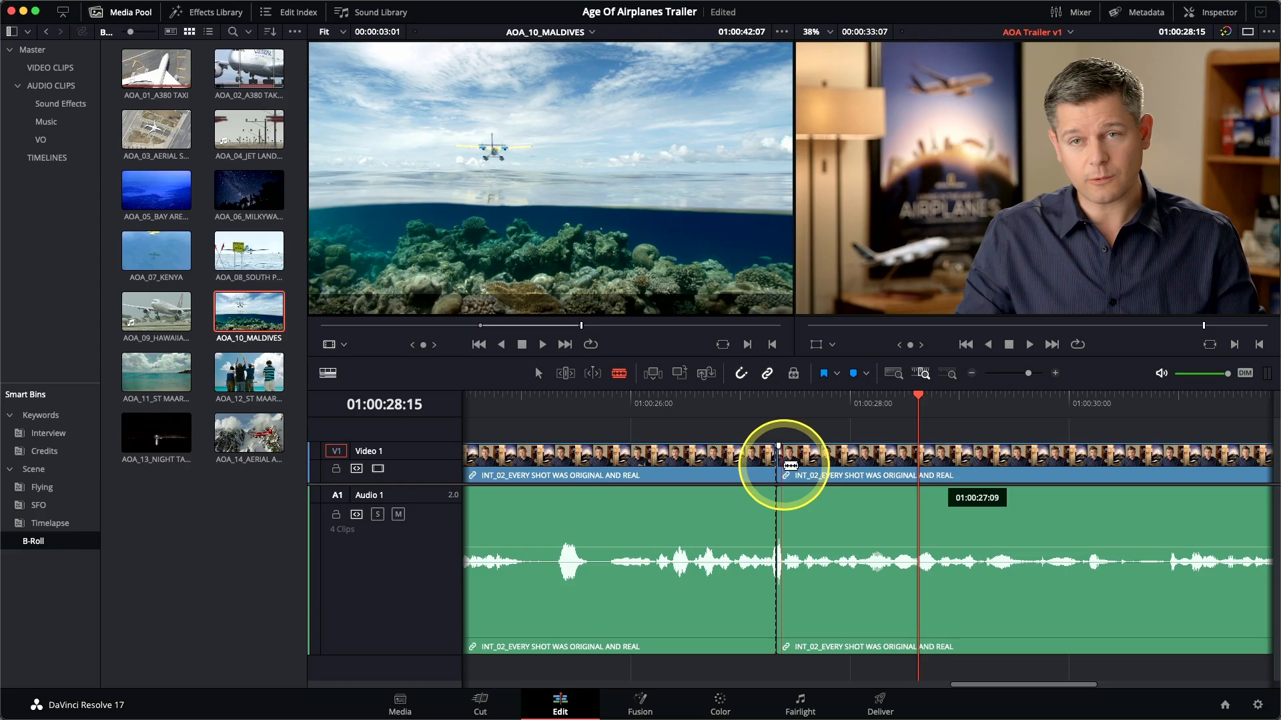
pyautogui.moveTo(791, 466); pyautogui.dragTo(925, 477)
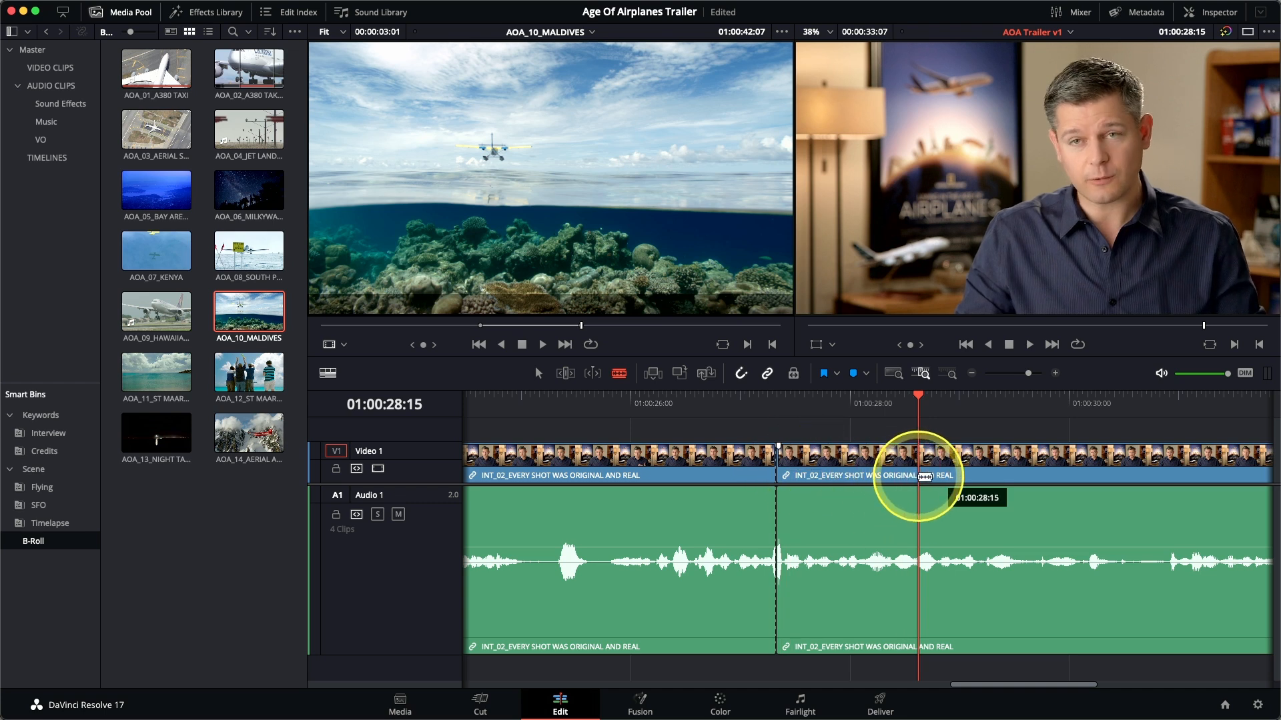
pyautogui.click(926, 476)
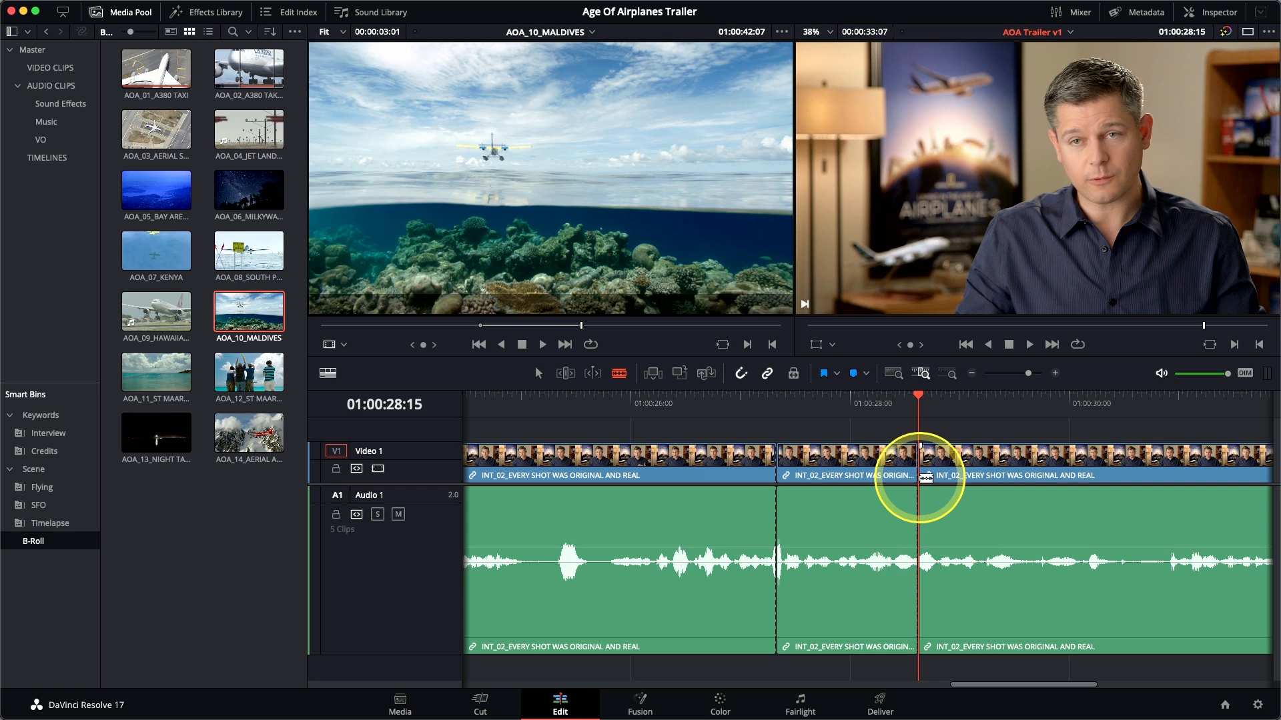
# - Ripple delete the INT_02 segment between 01:00:27:08 and 01:00:28:15 and play around the resulting edit
pyautogui.press('a')
pyautogui.click(880, 476)
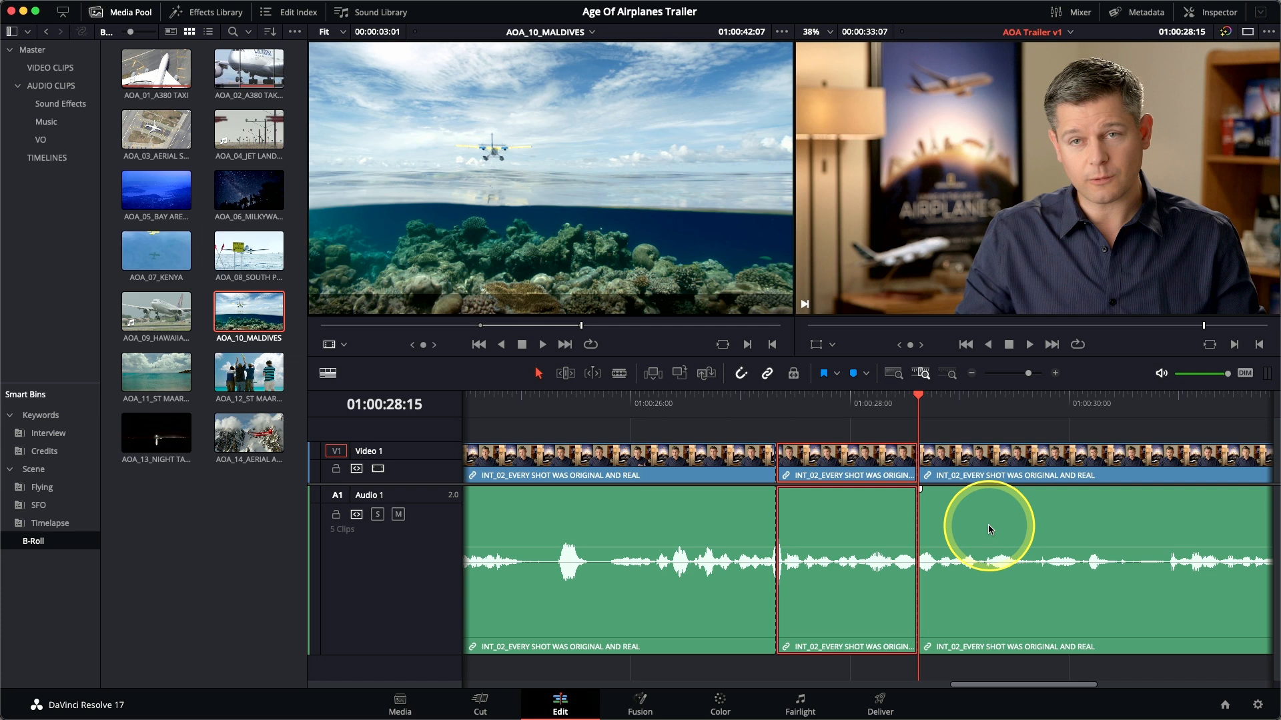
pyautogui.press('Delete')
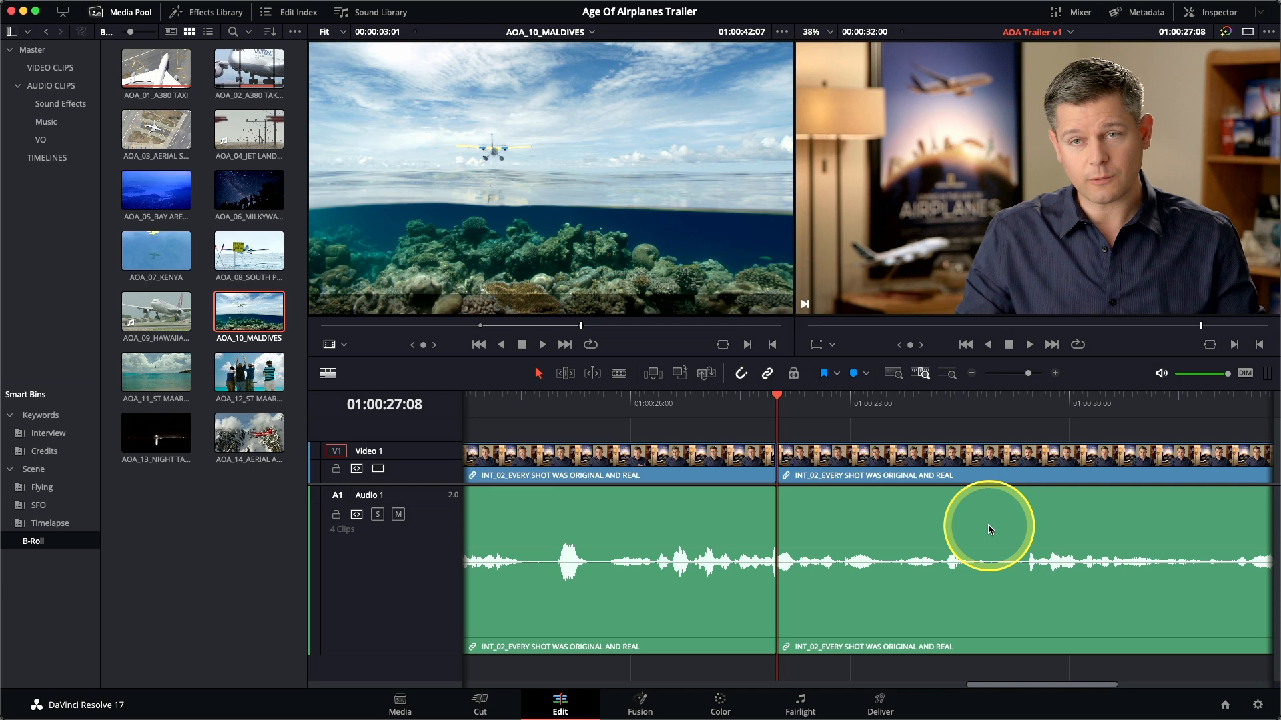
pyautogui.press('/')
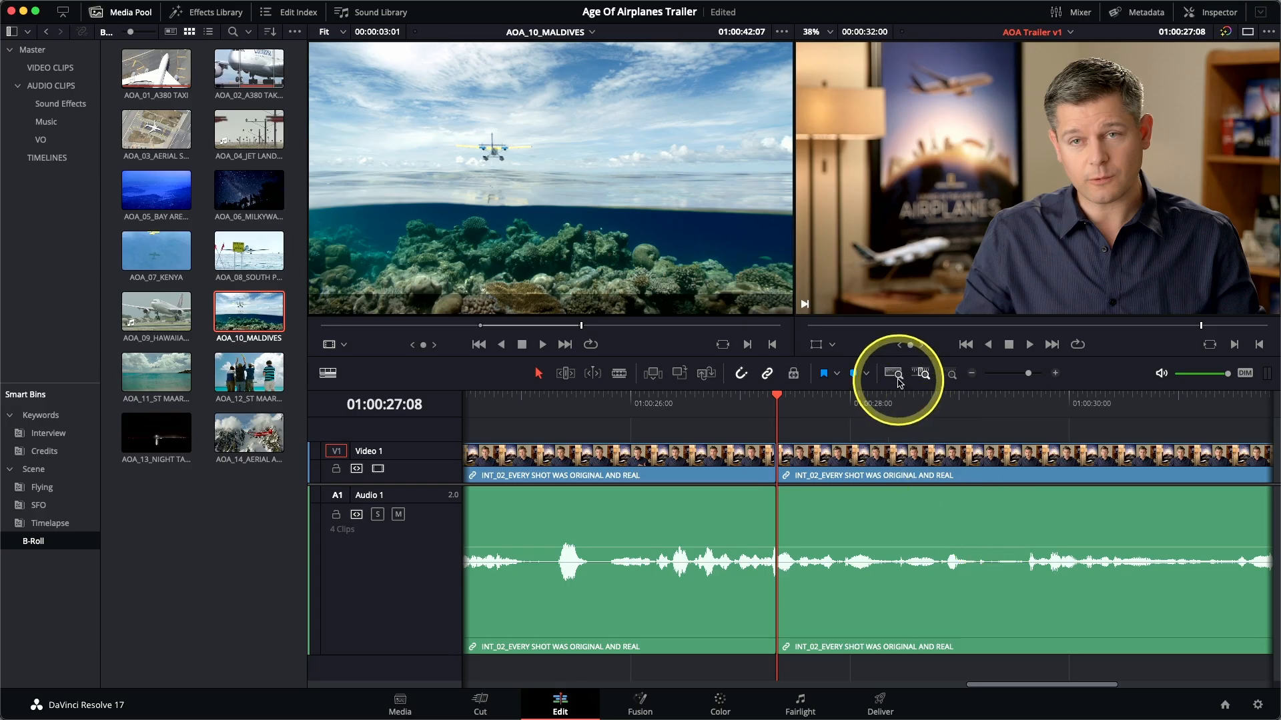
# - Show the full timeline and try trimming about two seconds off the start of INT_01_SHOOT THE REAL WORLD in Selection mode
pyautogui.click(894, 373)
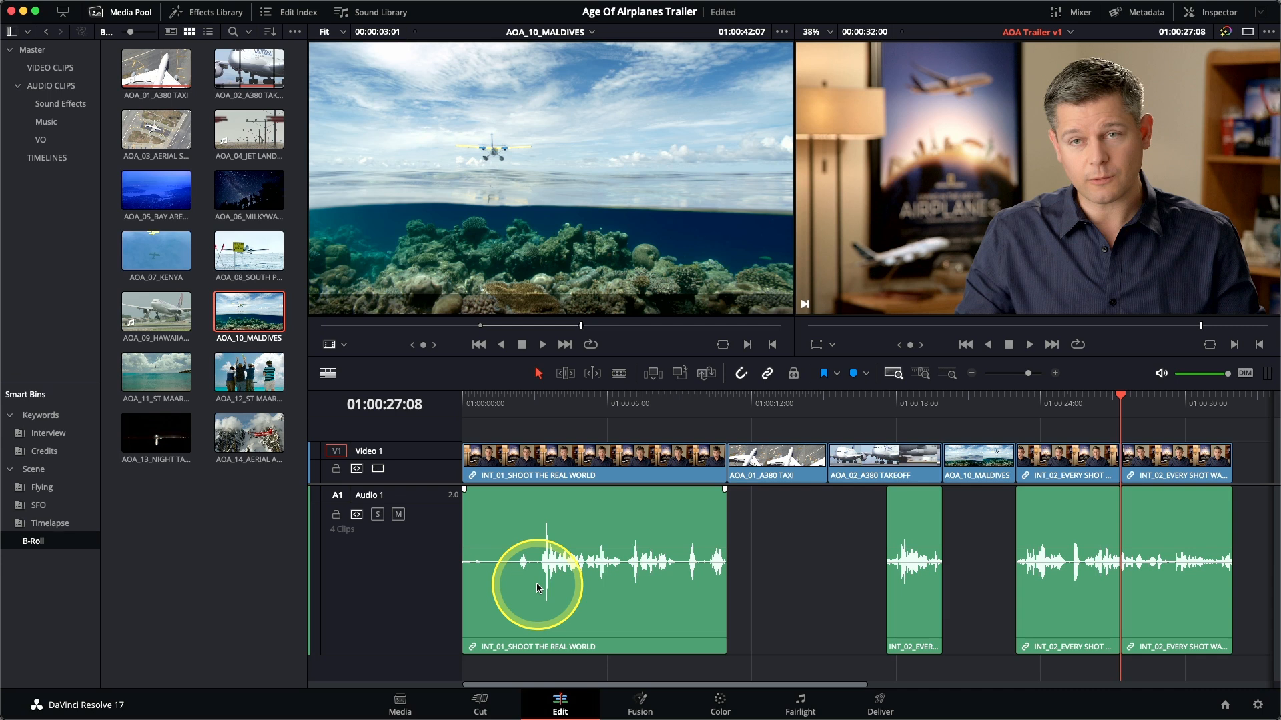
pyautogui.click(468, 481)
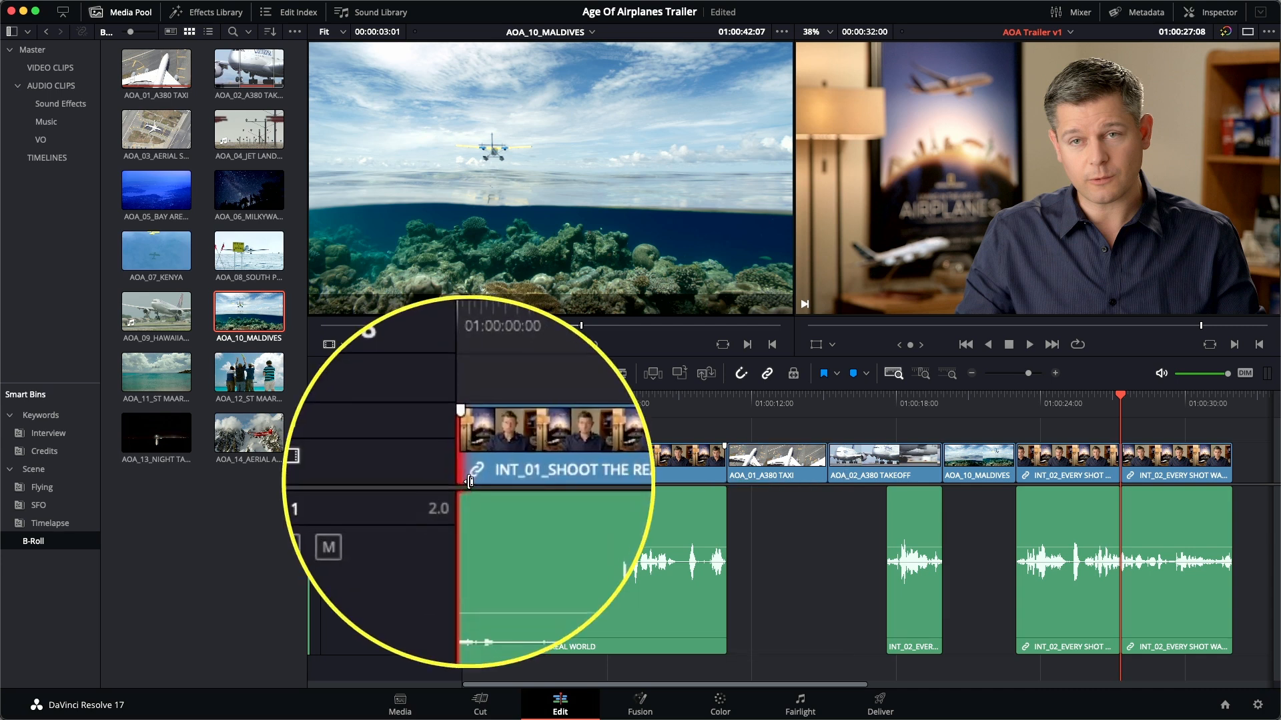
pyautogui.moveTo(468, 482); pyautogui.dragTo(523, 479)
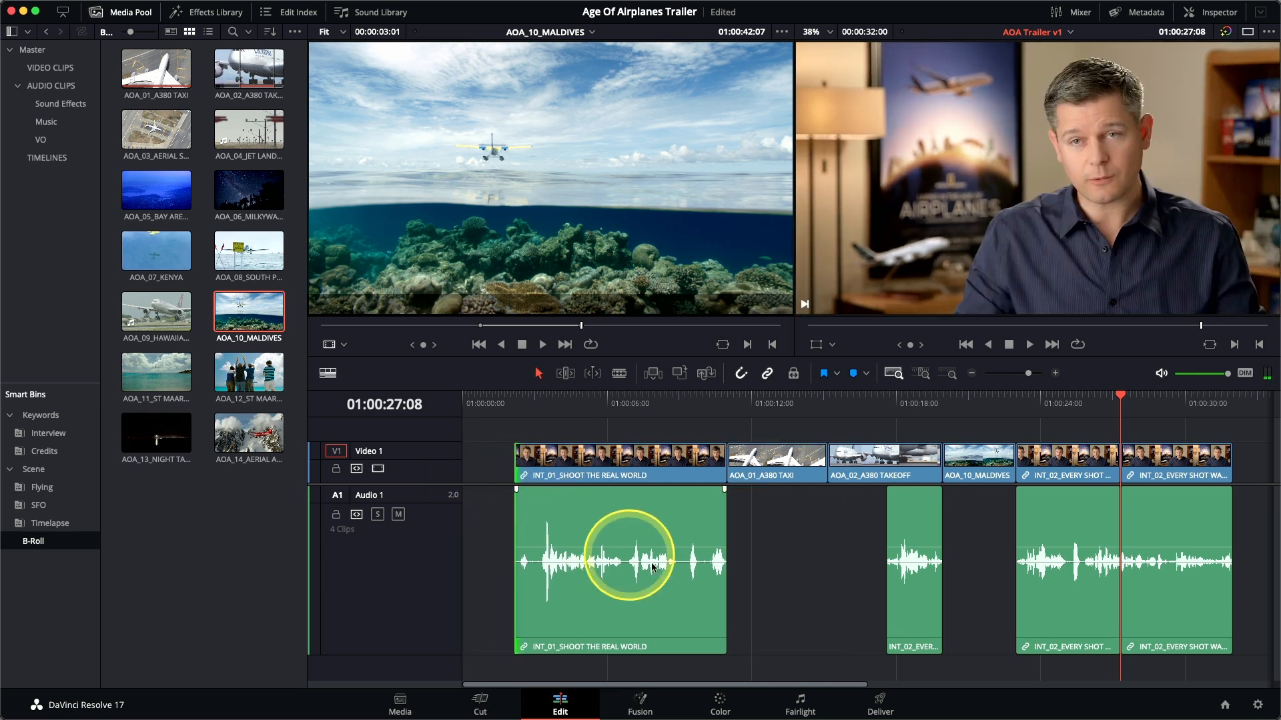
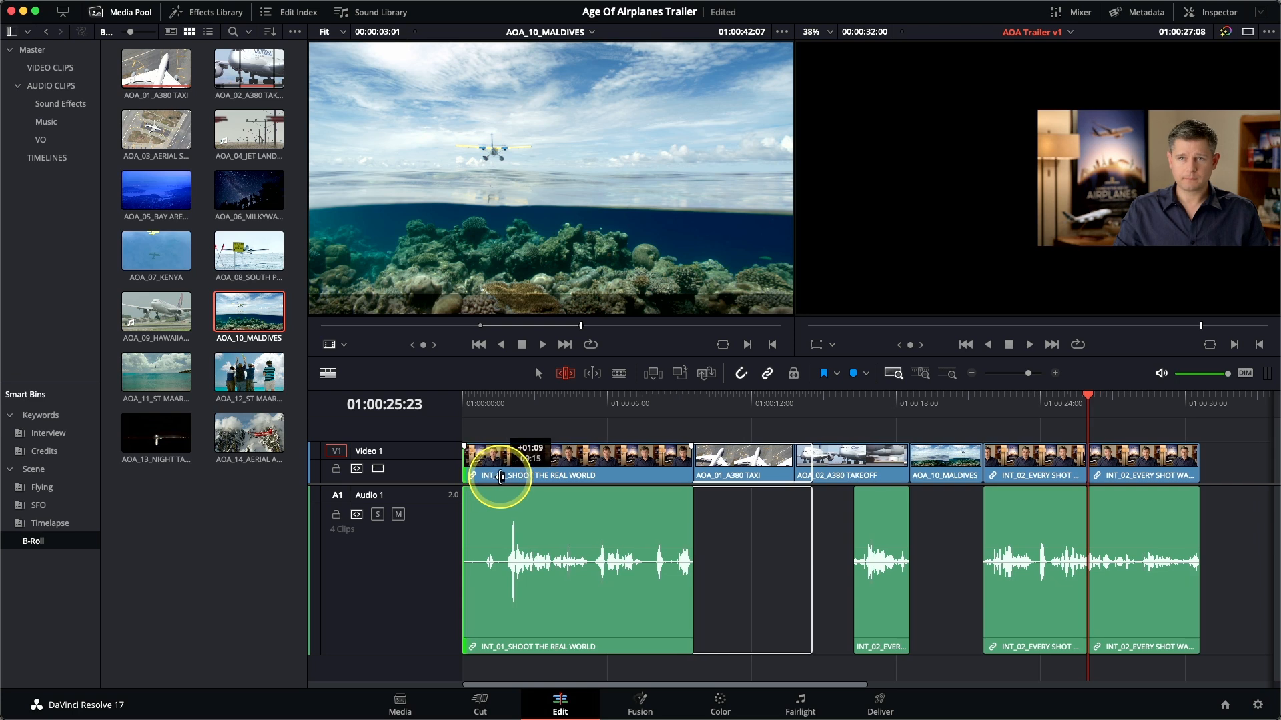
# - Ripple trim the start of INT_01_SHOOT THE REAL WORLD by +03:04 in Trim Edit mode and play the timeline from the beginning
pyautogui.moveTo(493, 477); pyautogui.dragTo(543, 481)
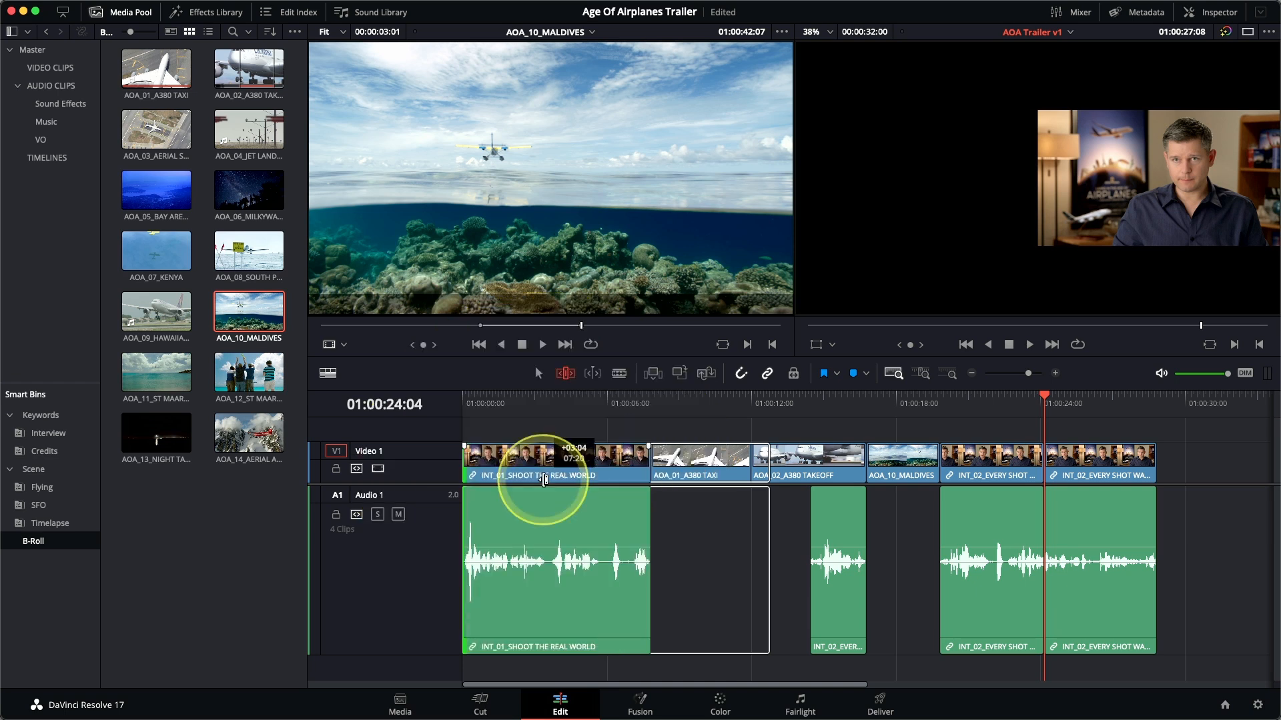
pyautogui.moveTo(543, 480); pyautogui.dragTo(543, 480)
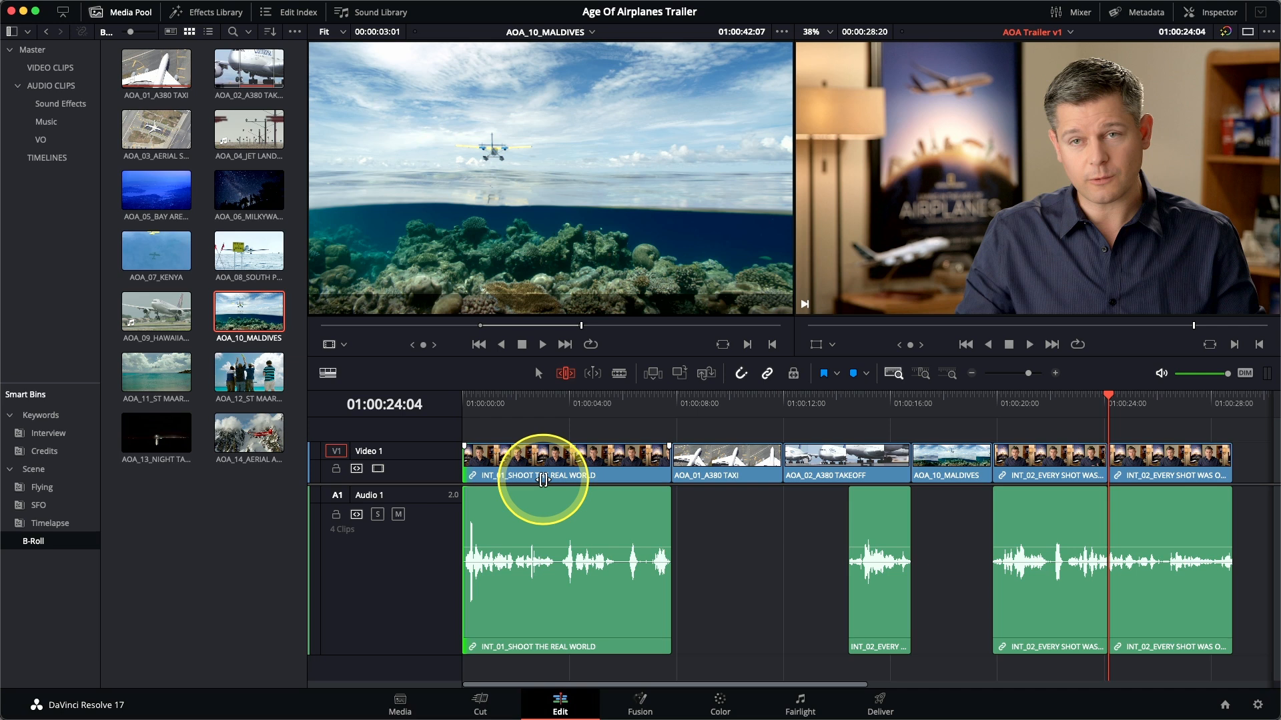
pyautogui.press('Home')
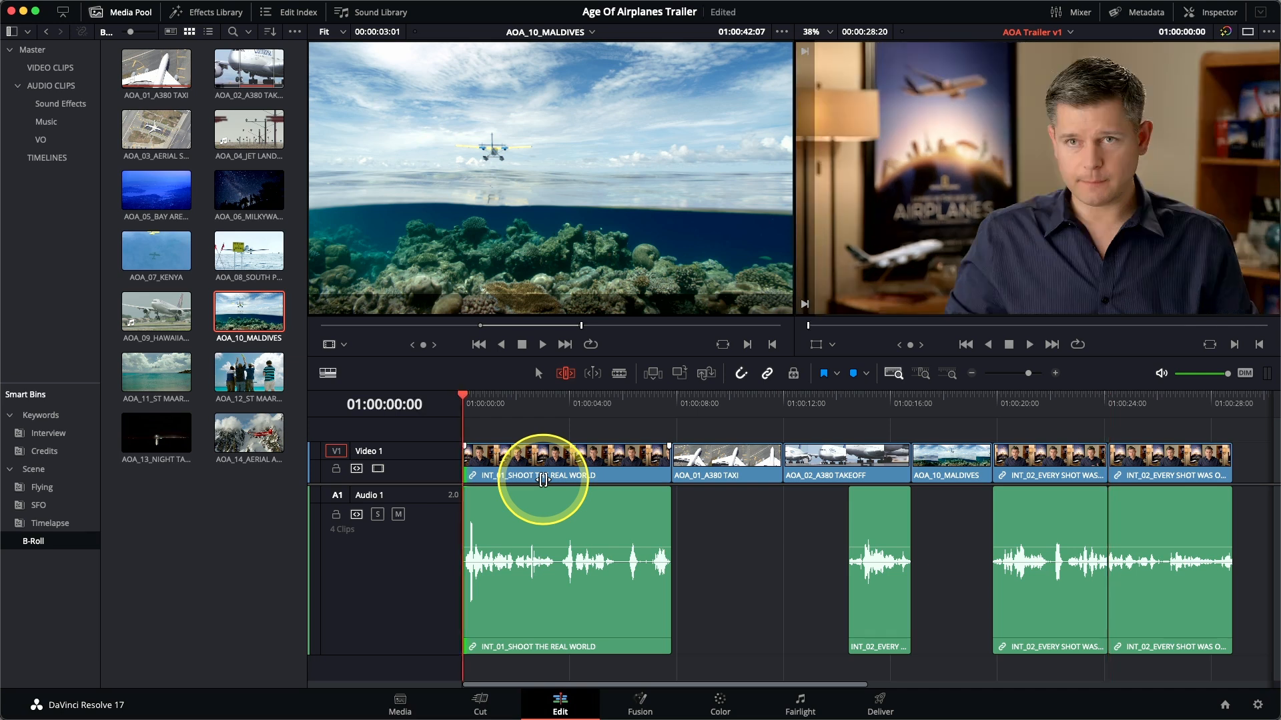
pyautogui.press('space')
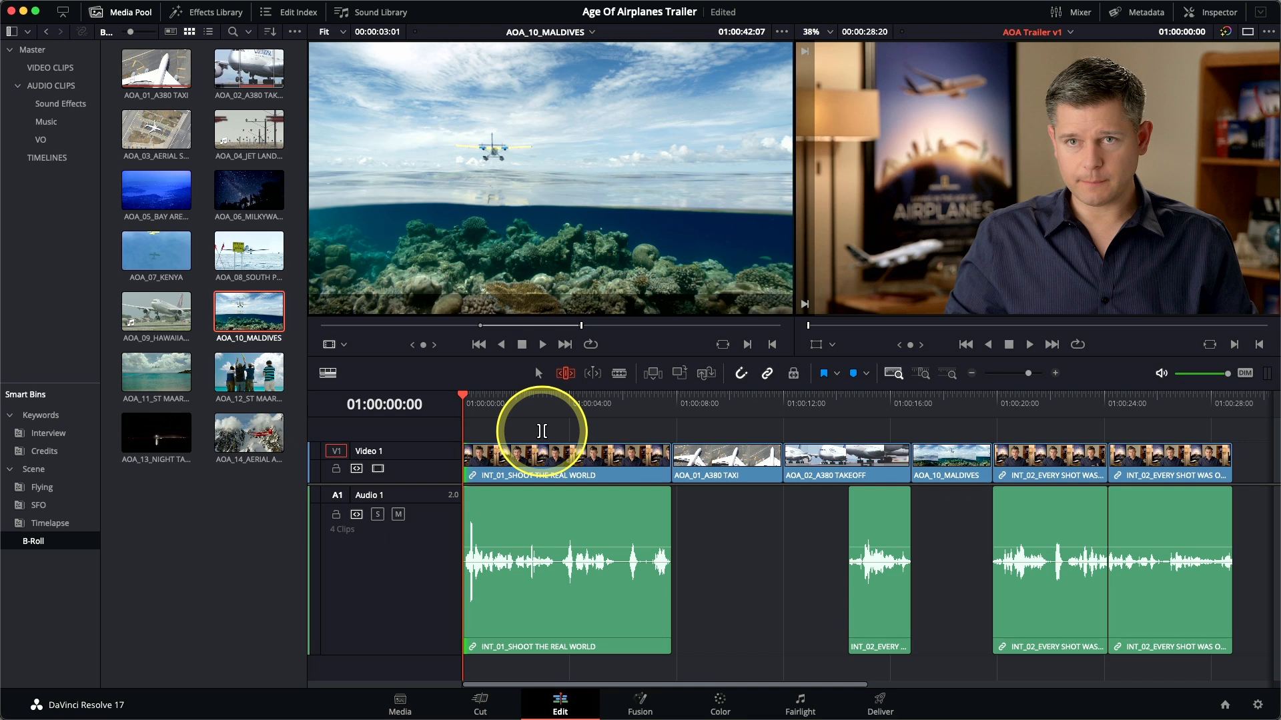
# - Ripple trim the end of the INT_02 segment before the 01:00:24:04 cut back by one frame, with the timeline in detail zoom
pyautogui.click(1107, 407)
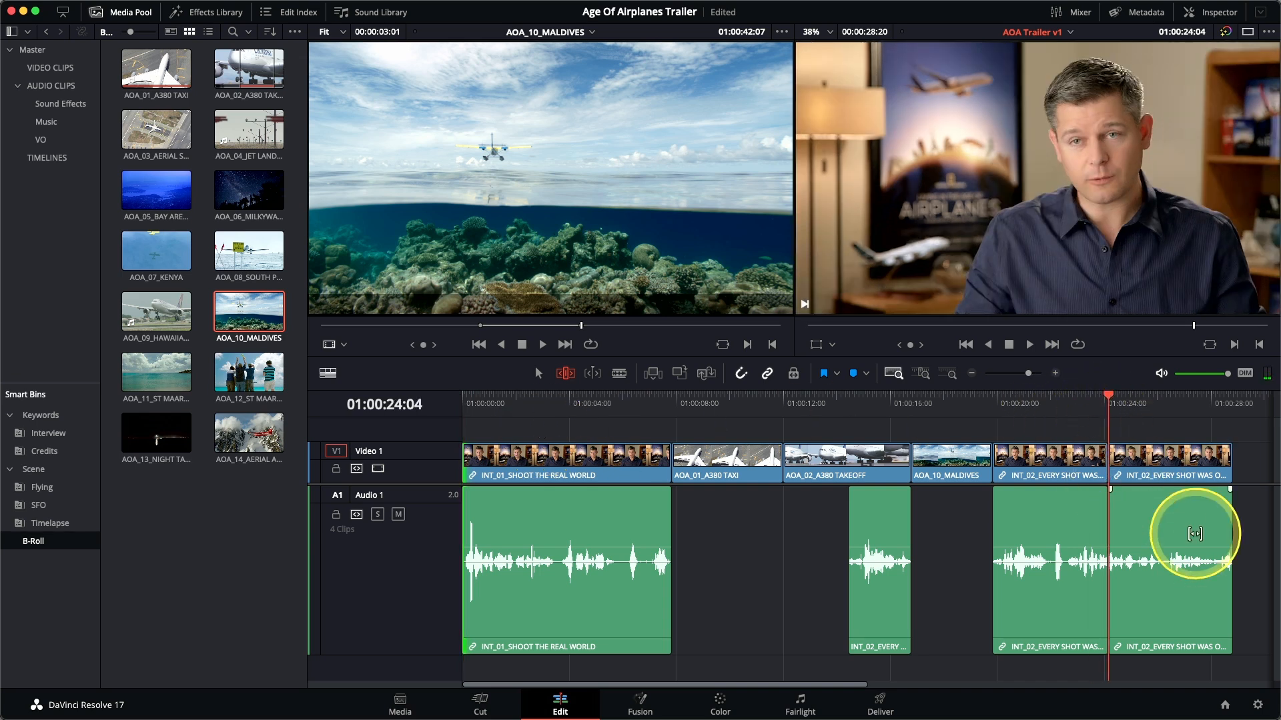
pyautogui.click(925, 376)
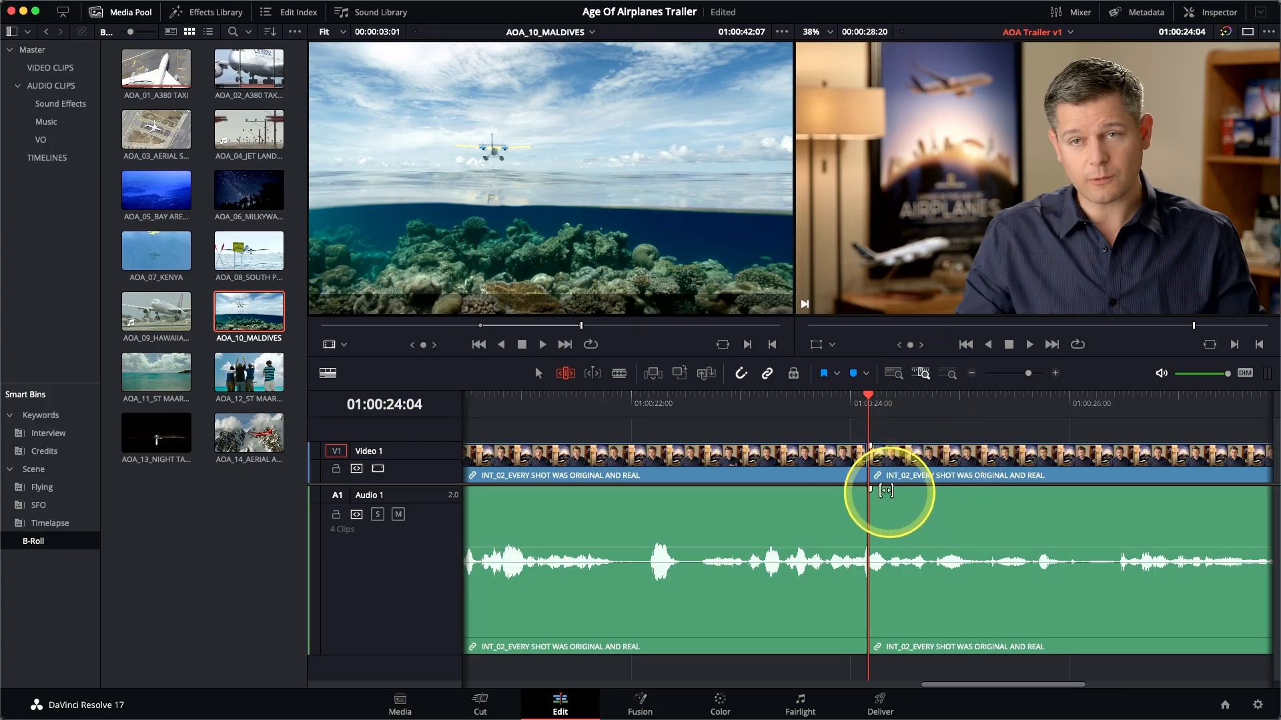
pyautogui.click(860, 468)
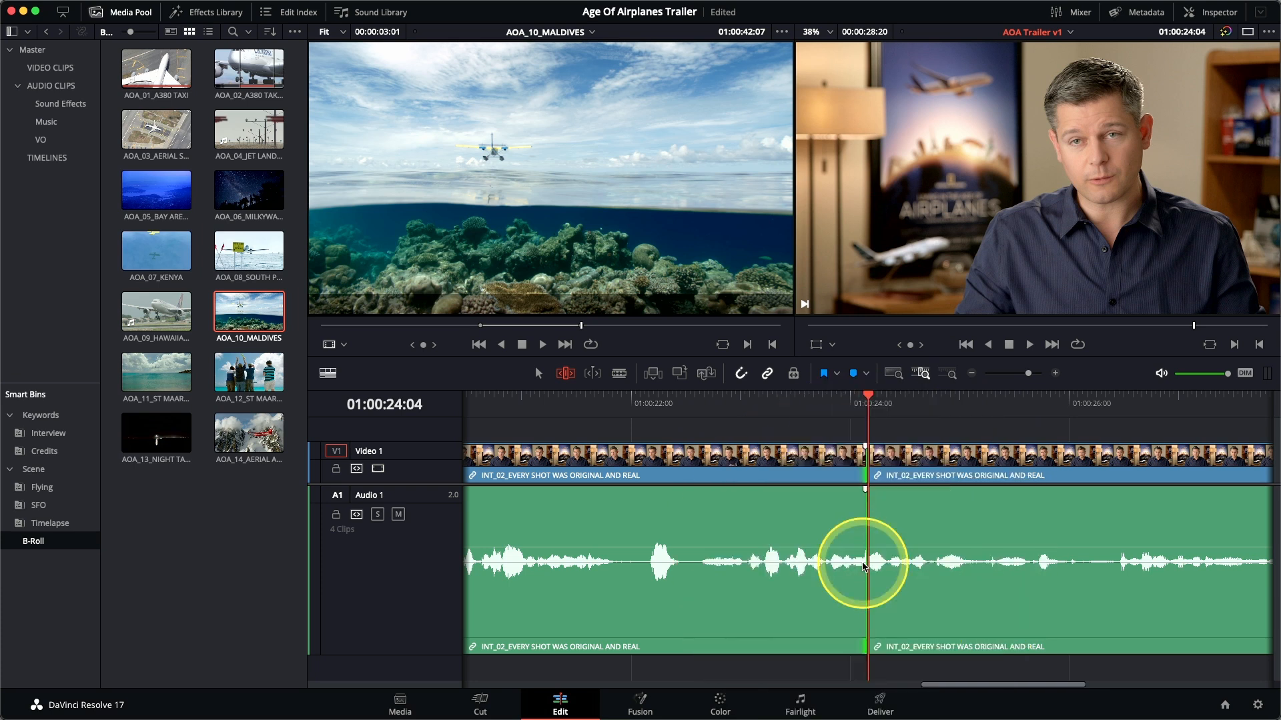
pyautogui.click(862, 473)
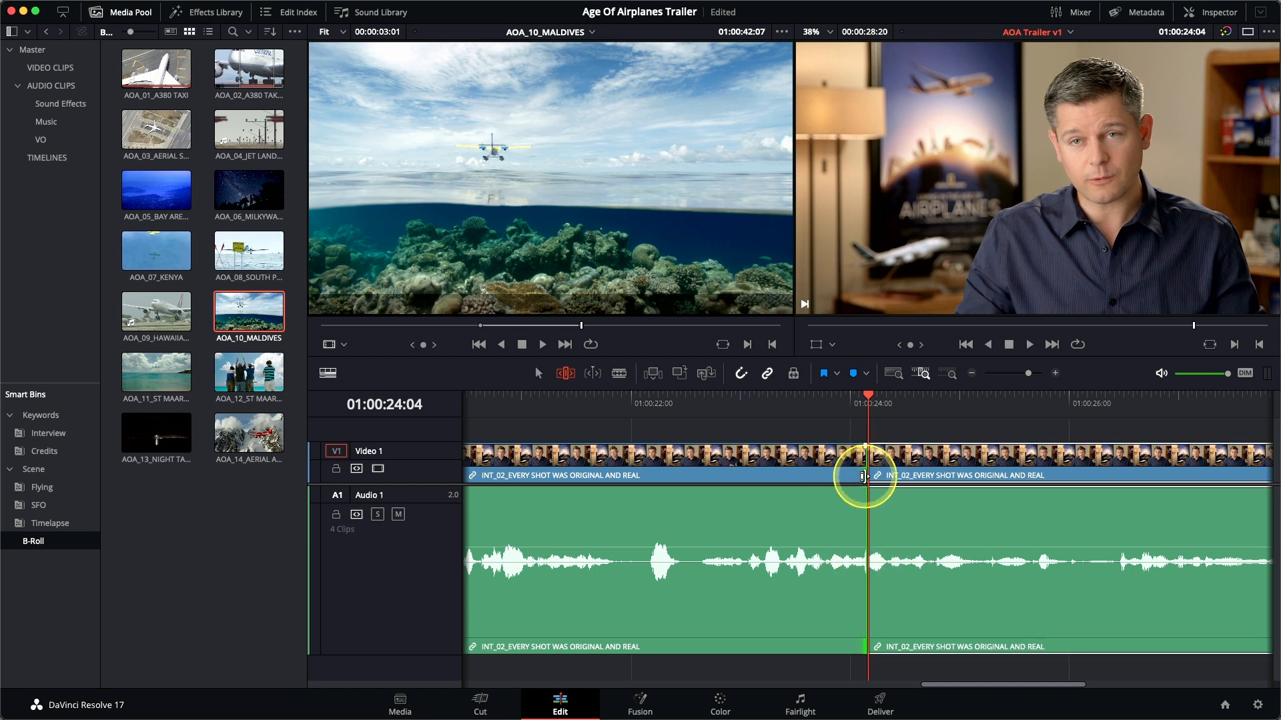
pyautogui.moveTo(860, 476); pyautogui.dragTo(854, 479)
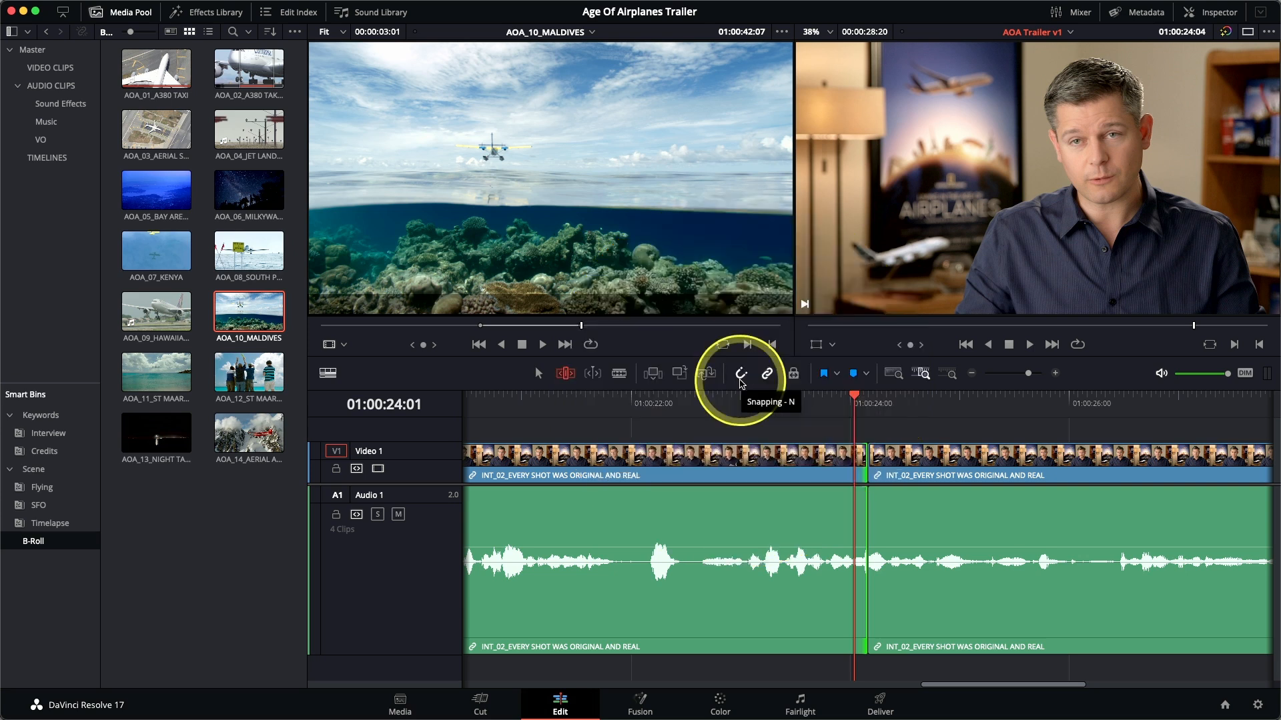
pyautogui.click(861, 475)
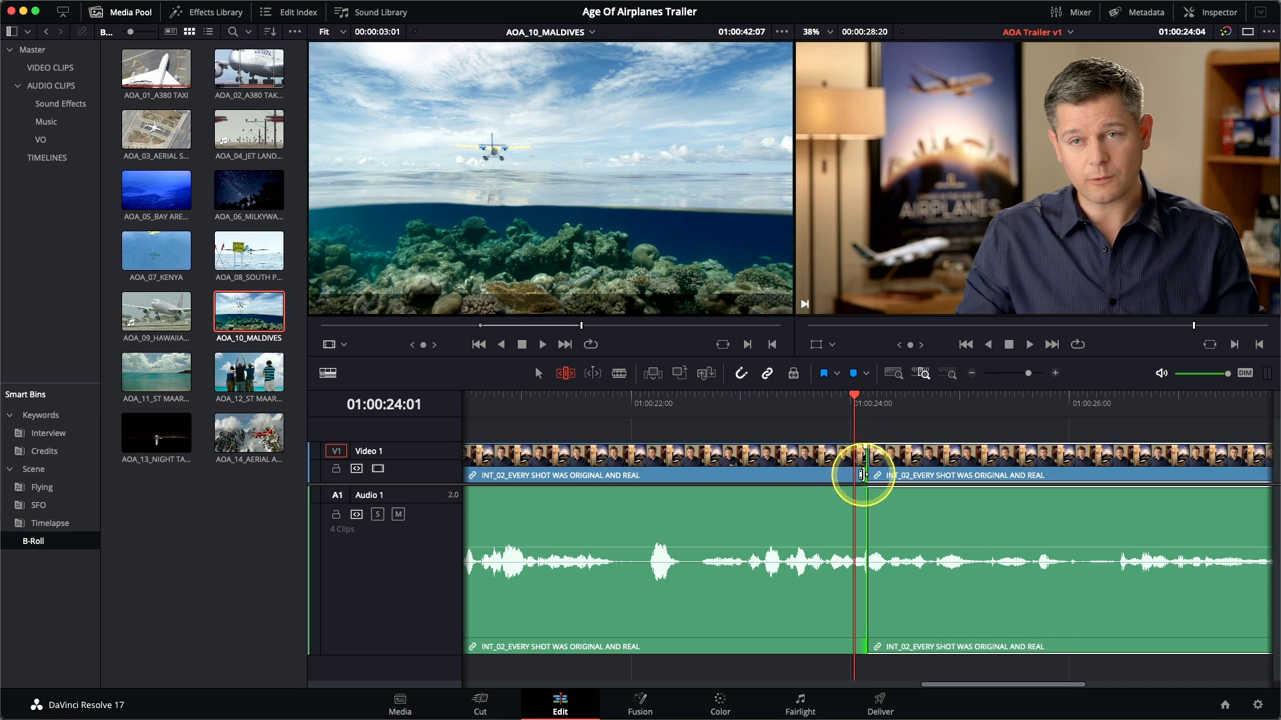
pyautogui.moveTo(861, 475); pyautogui.dragTo(857, 475)
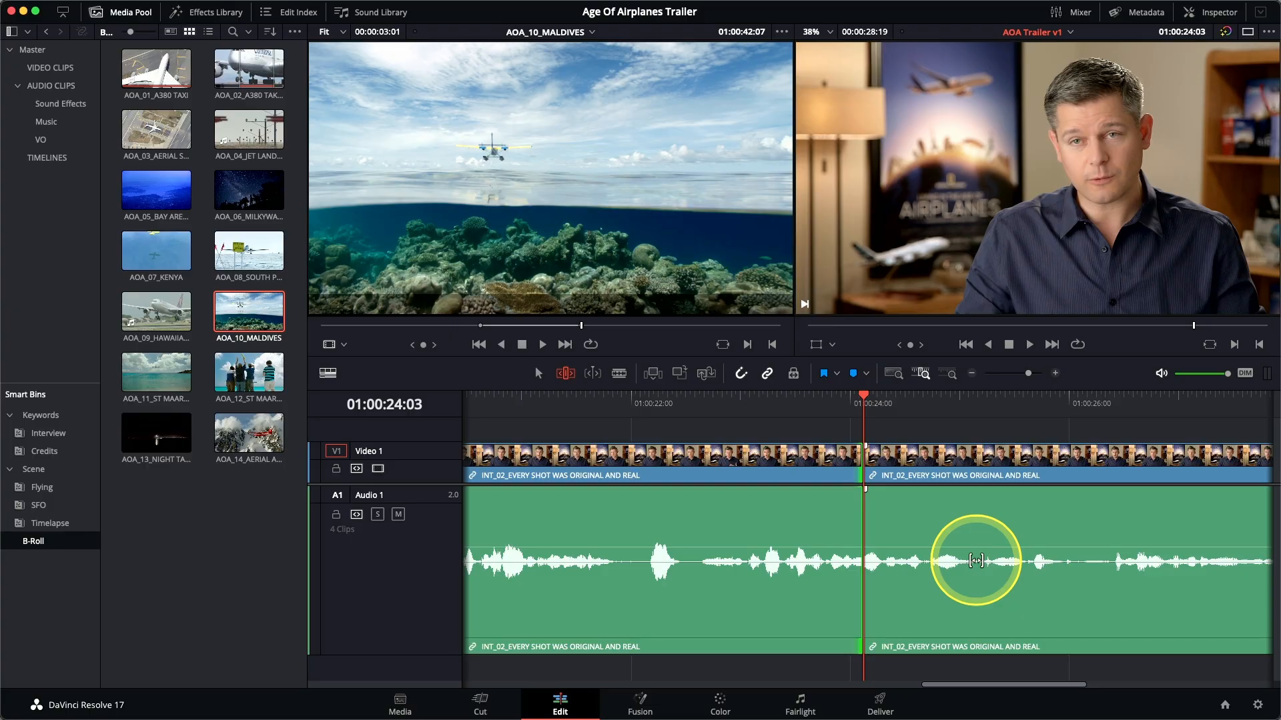
# - Nudge the end of the outgoing INT_02 segment several frames forward and back again, and play around the edit
pyautogui.press('.')
pyautogui.press('.')
pyautogui.press('.')
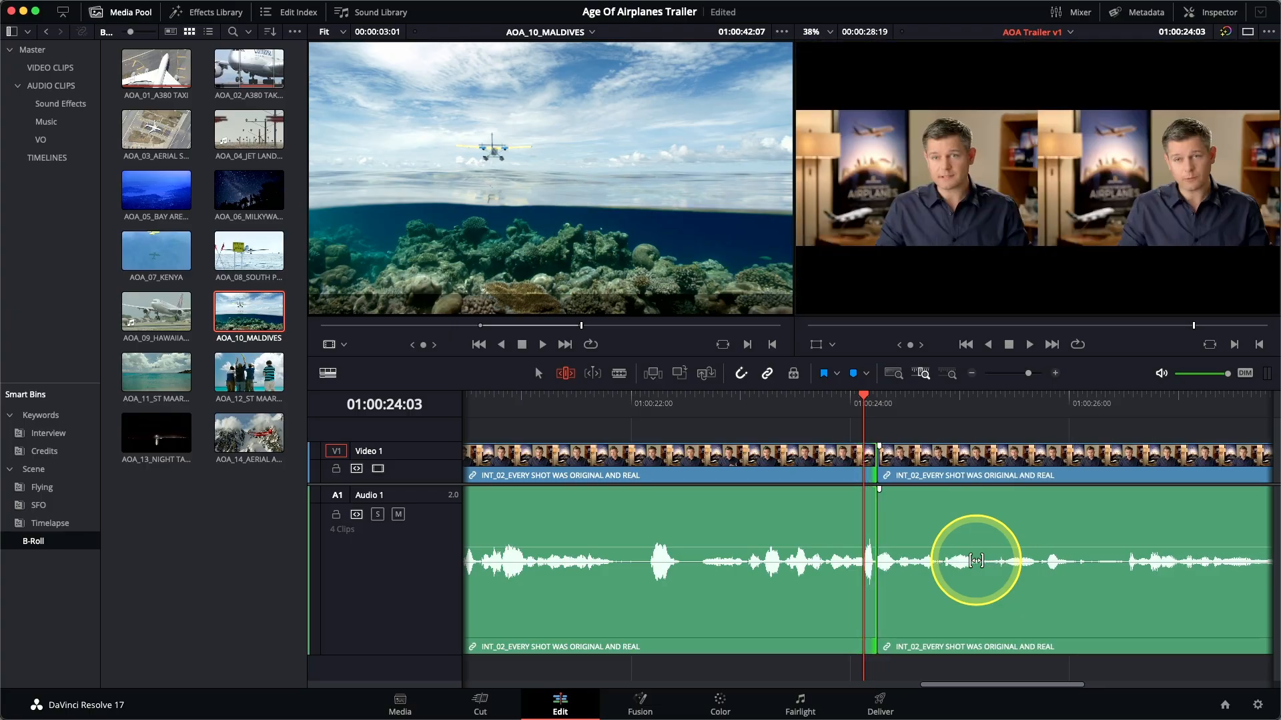
pyautogui.press(',')
pyautogui.press(',')
pyautogui.press(',')
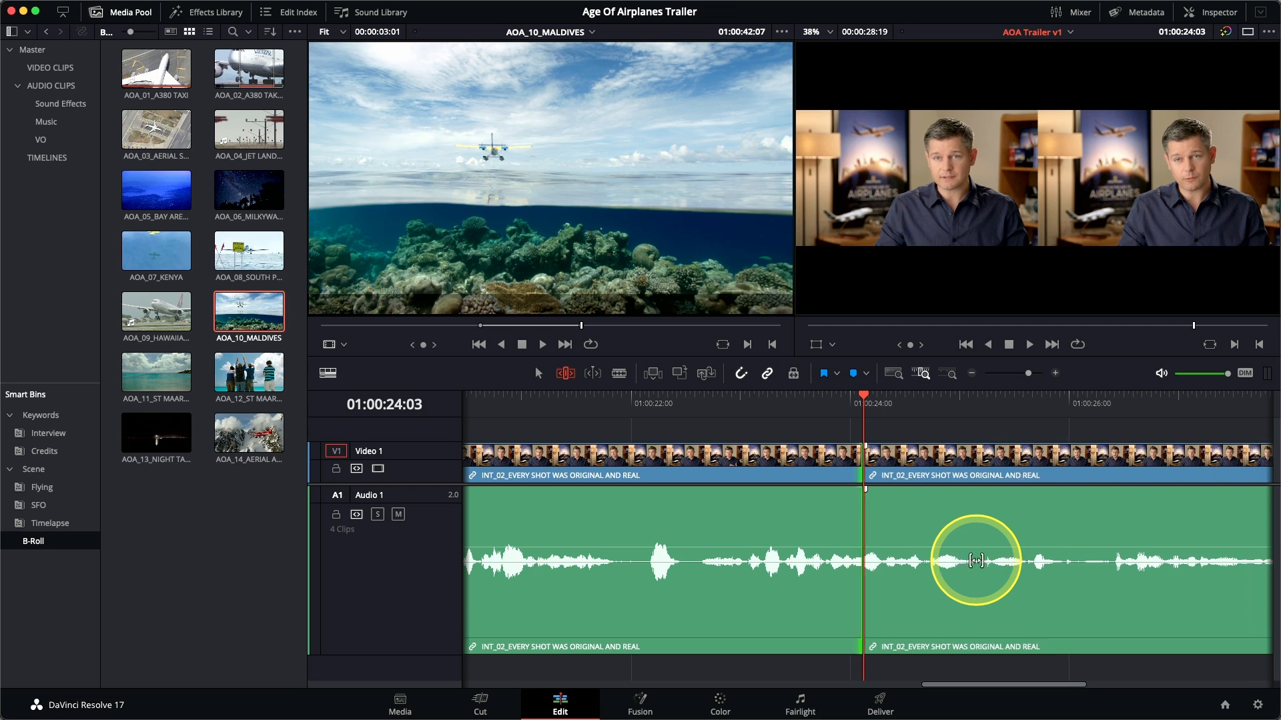
pyautogui.press('/')
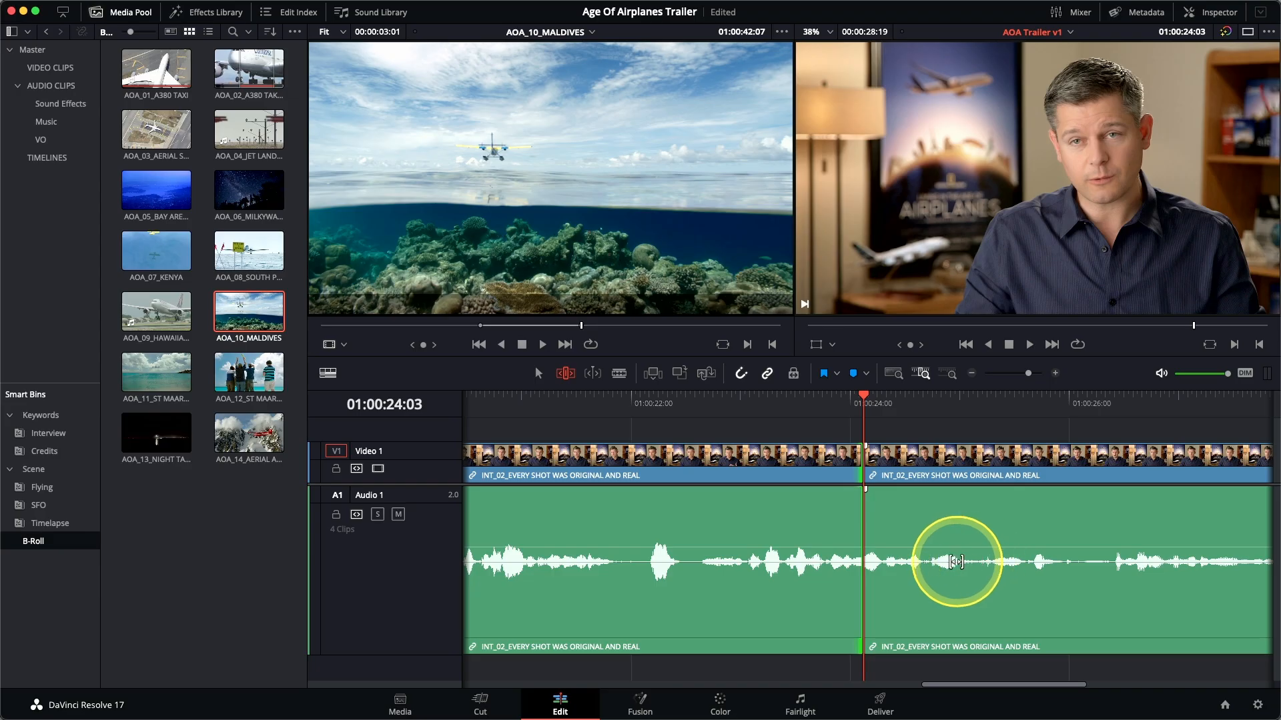
# - Ripple trim the start of the INT_02 segment after the 01:00:24:03 cut frame by frame, extending it by one frame, and play around the edit
pyautogui.click(868, 475)
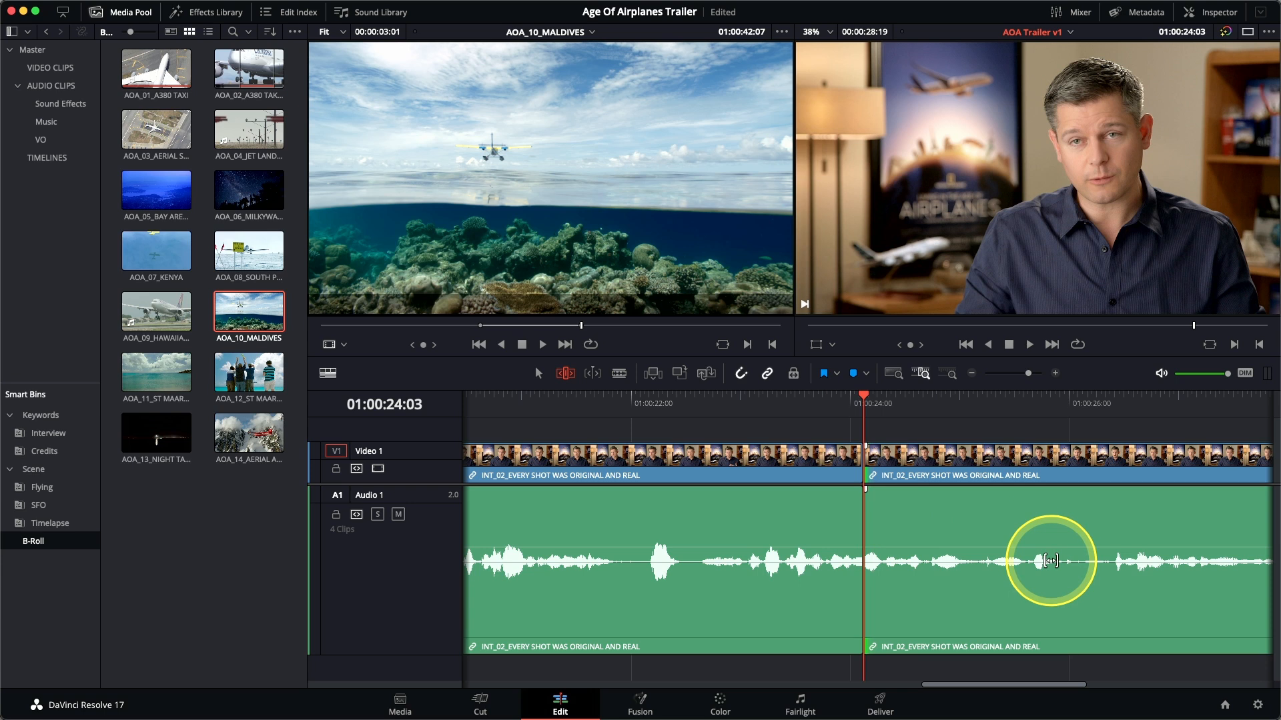
pyautogui.moveTo(1050, 561); pyautogui.dragTo(1051, 560)
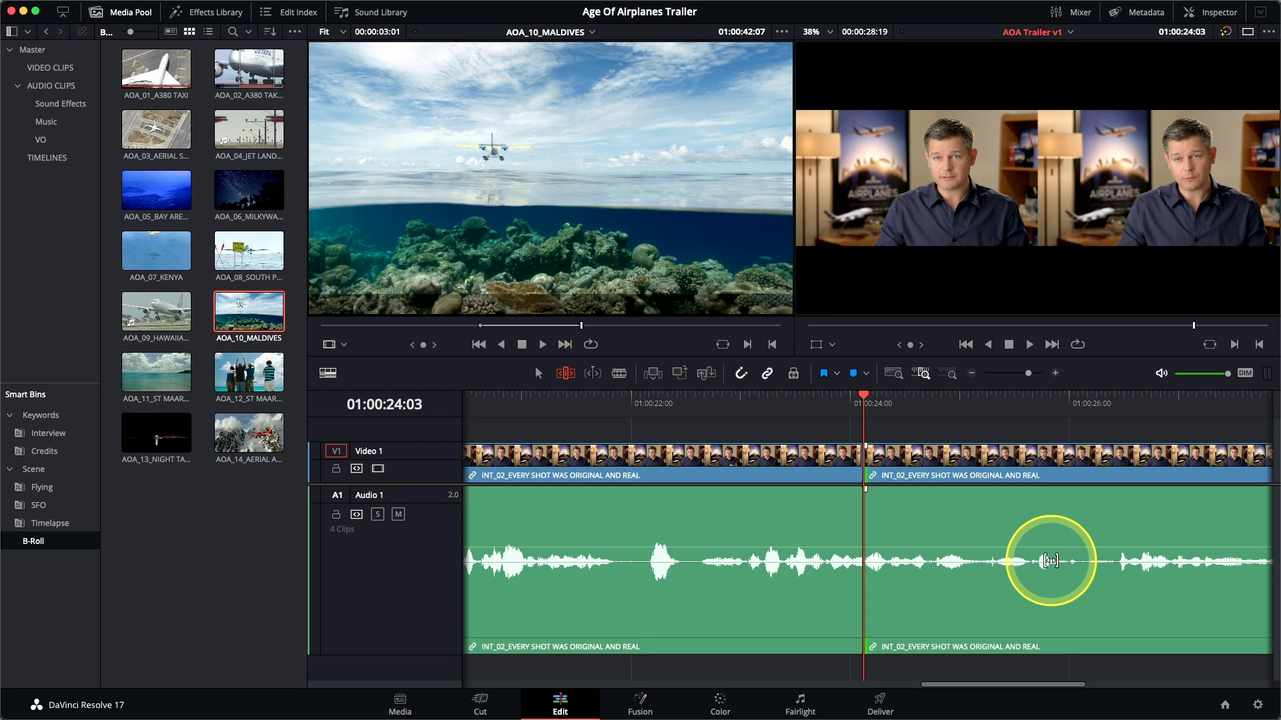
pyautogui.press('/')
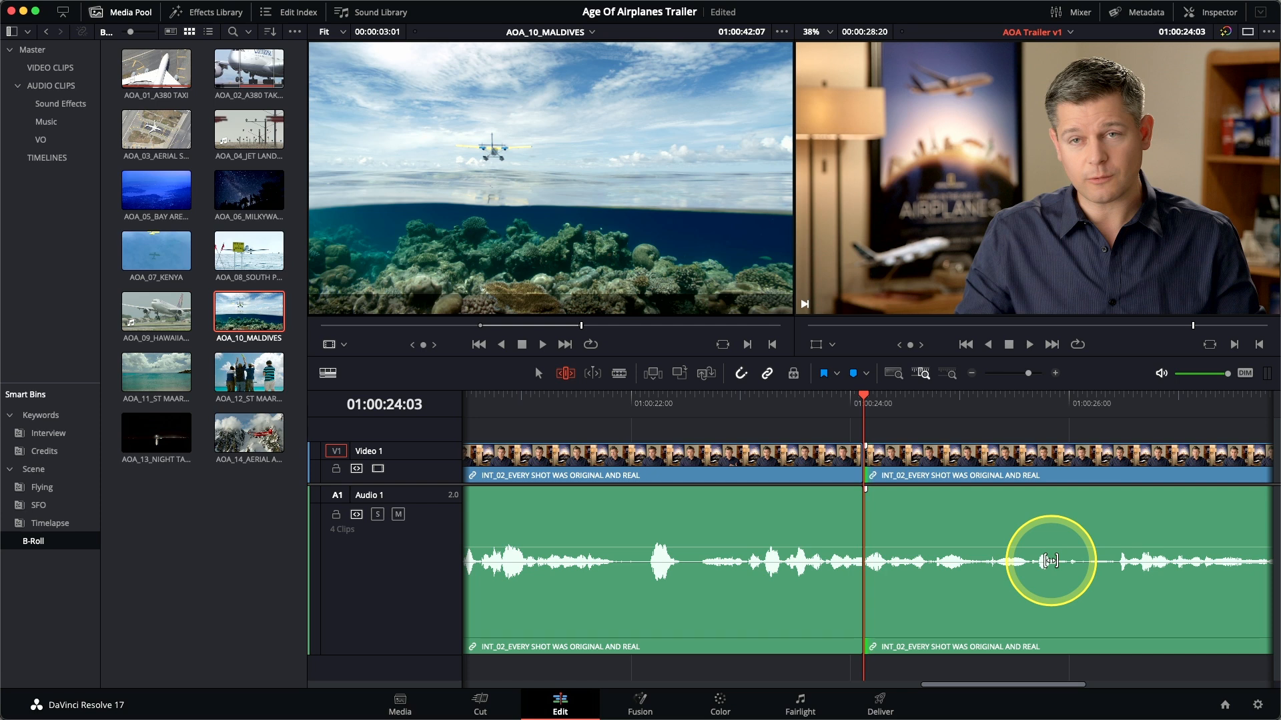
pyautogui.moveTo(1050, 561); pyautogui.dragTo(1050, 560)
pyautogui.press('/')
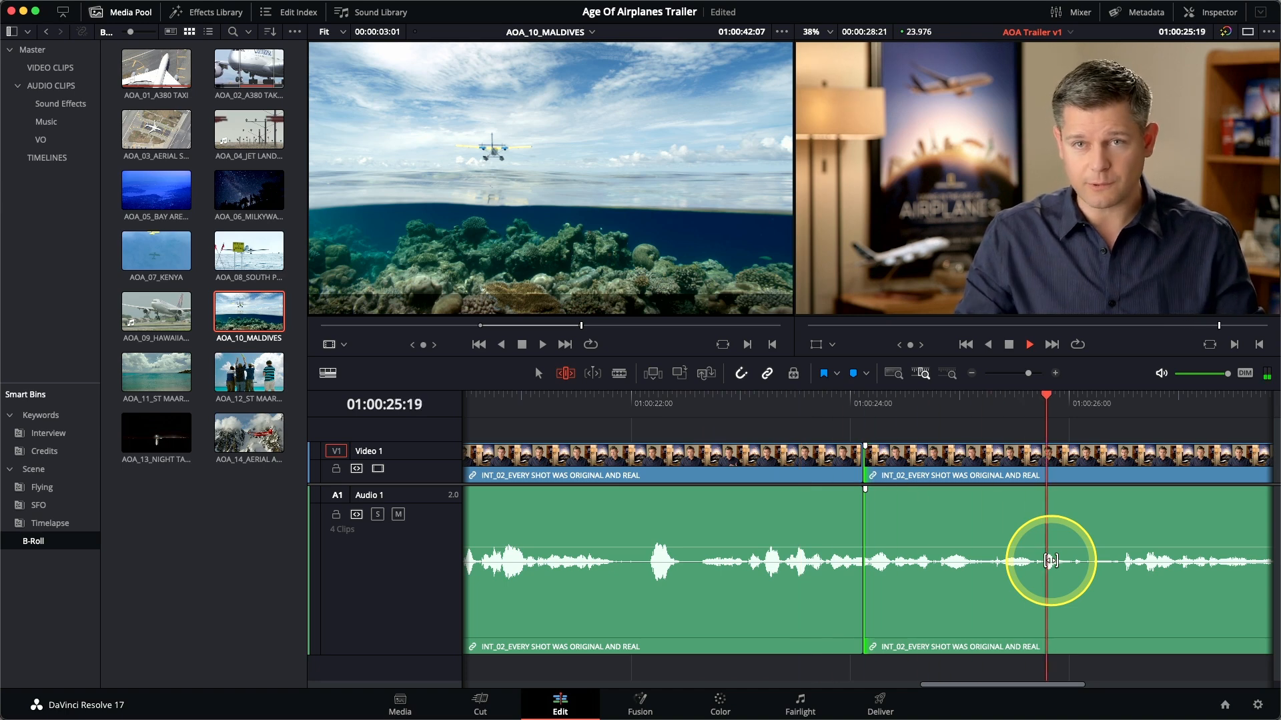
pyautogui.moveTo(1051, 560); pyautogui.dragTo(1050, 560)
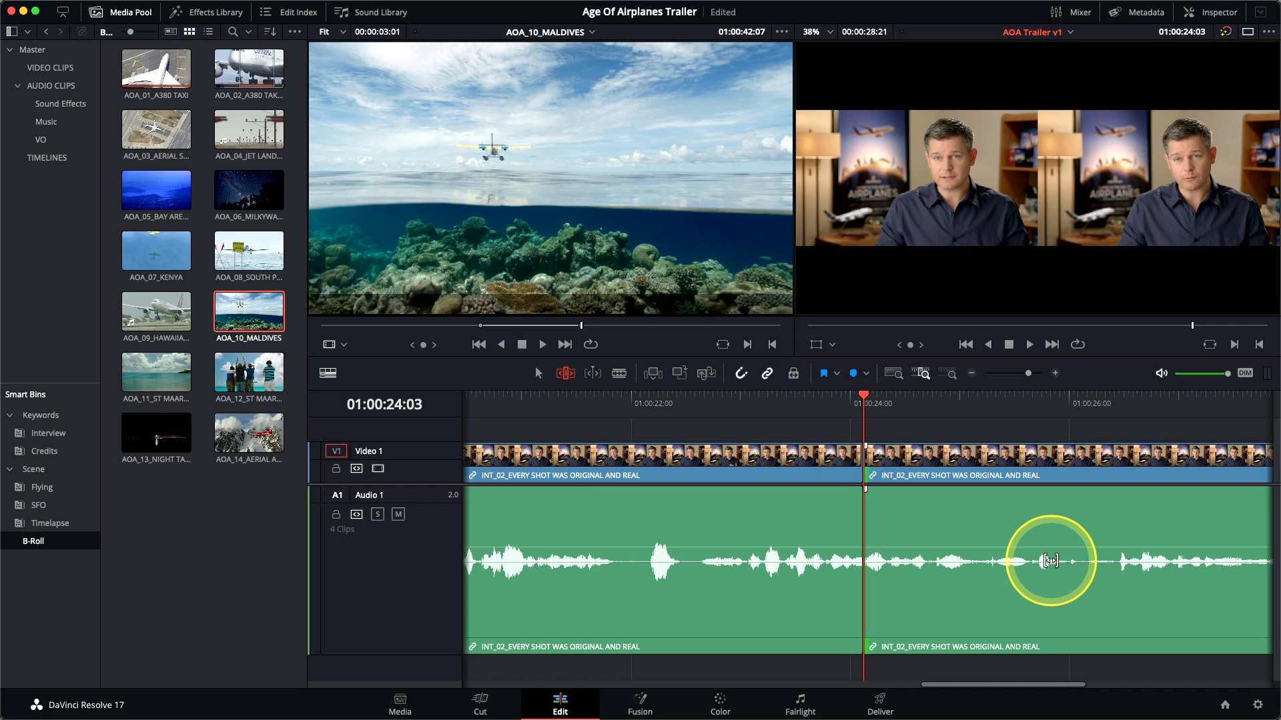
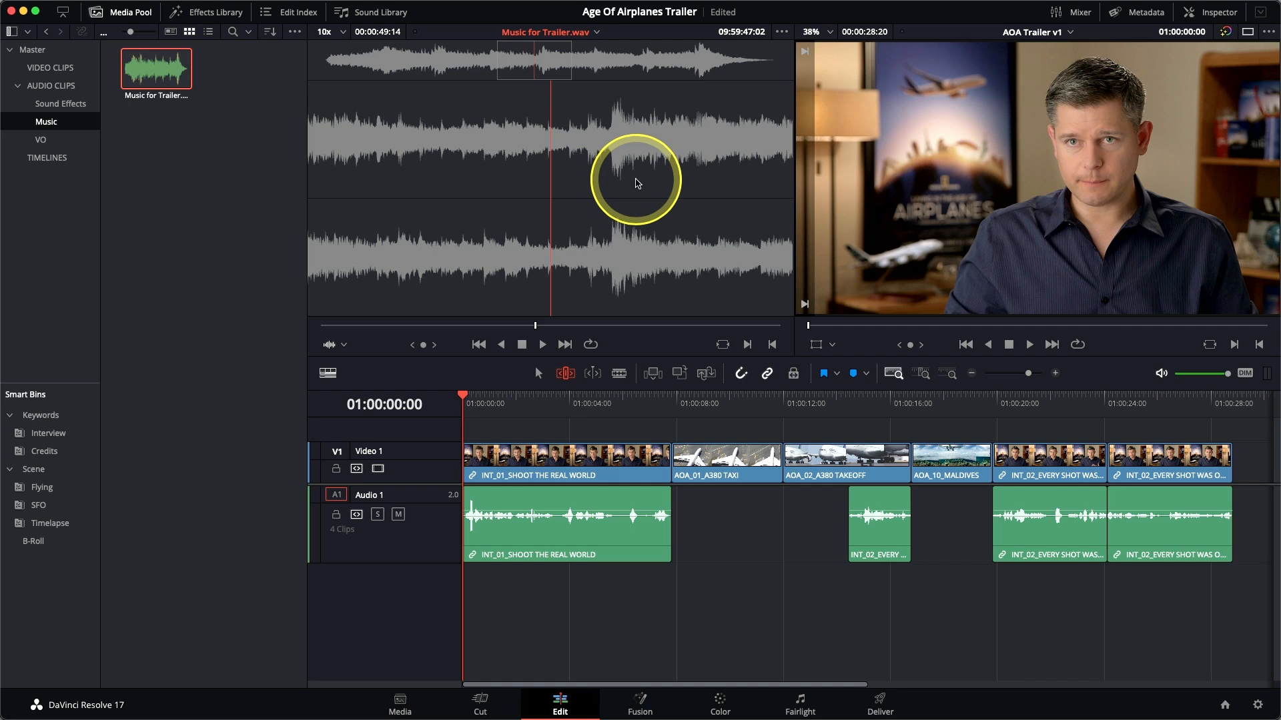
# - Add Music for Trailer.wav on a second audio track from 01:00:00:00 with a Place on Top edit and lower its clip volume
pyautogui.moveTo(636, 183); pyautogui.dragTo(1268, 209)
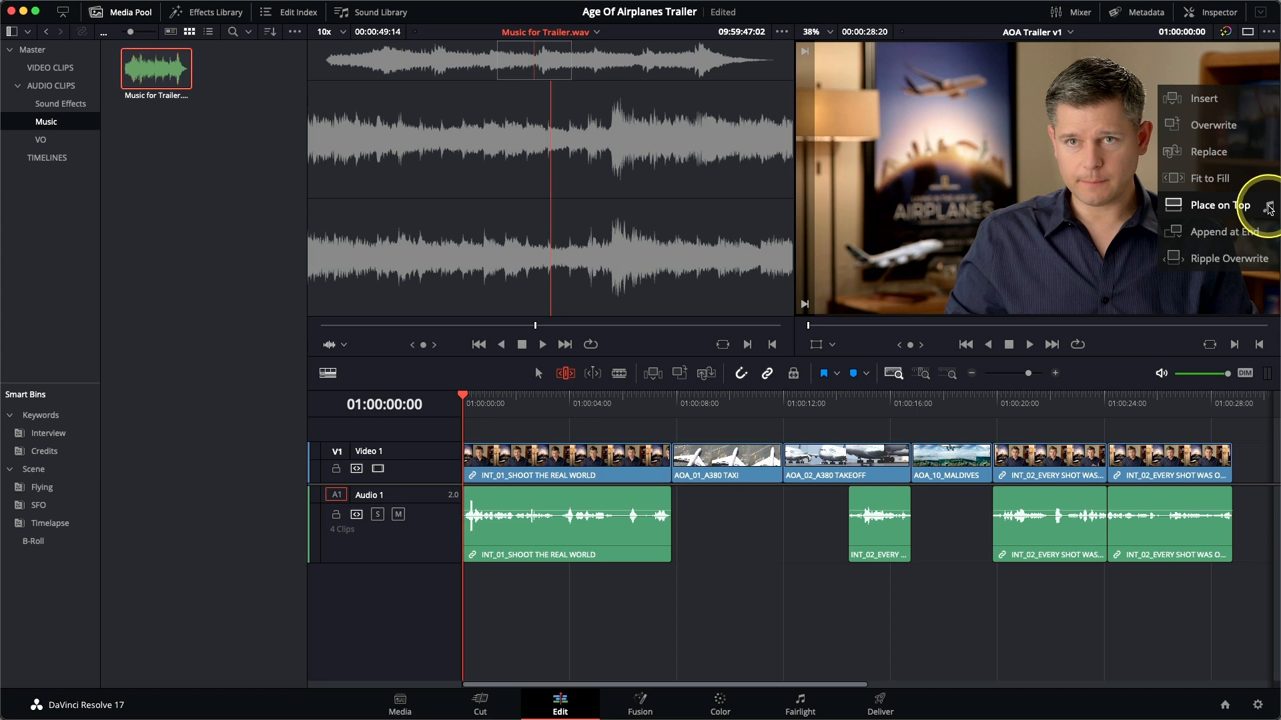
pyautogui.moveTo(1269, 209); pyautogui.dragTo(1270, 209)
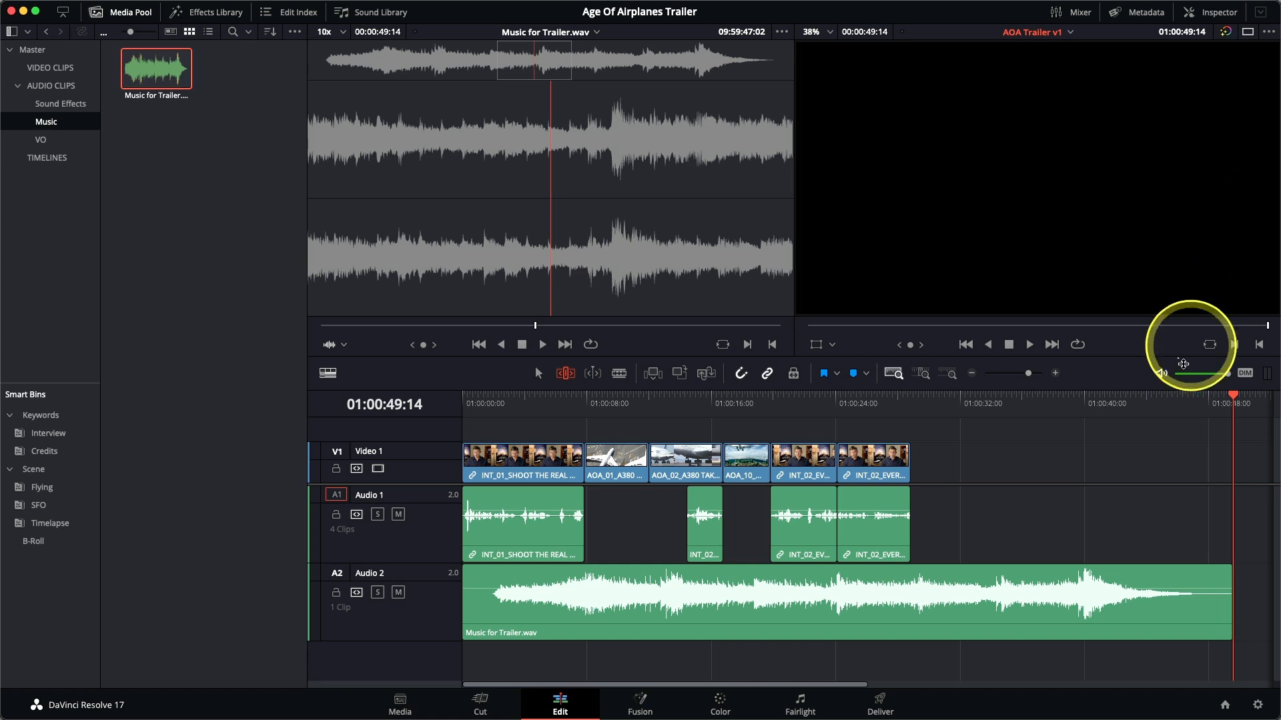
pyautogui.click(607, 589)
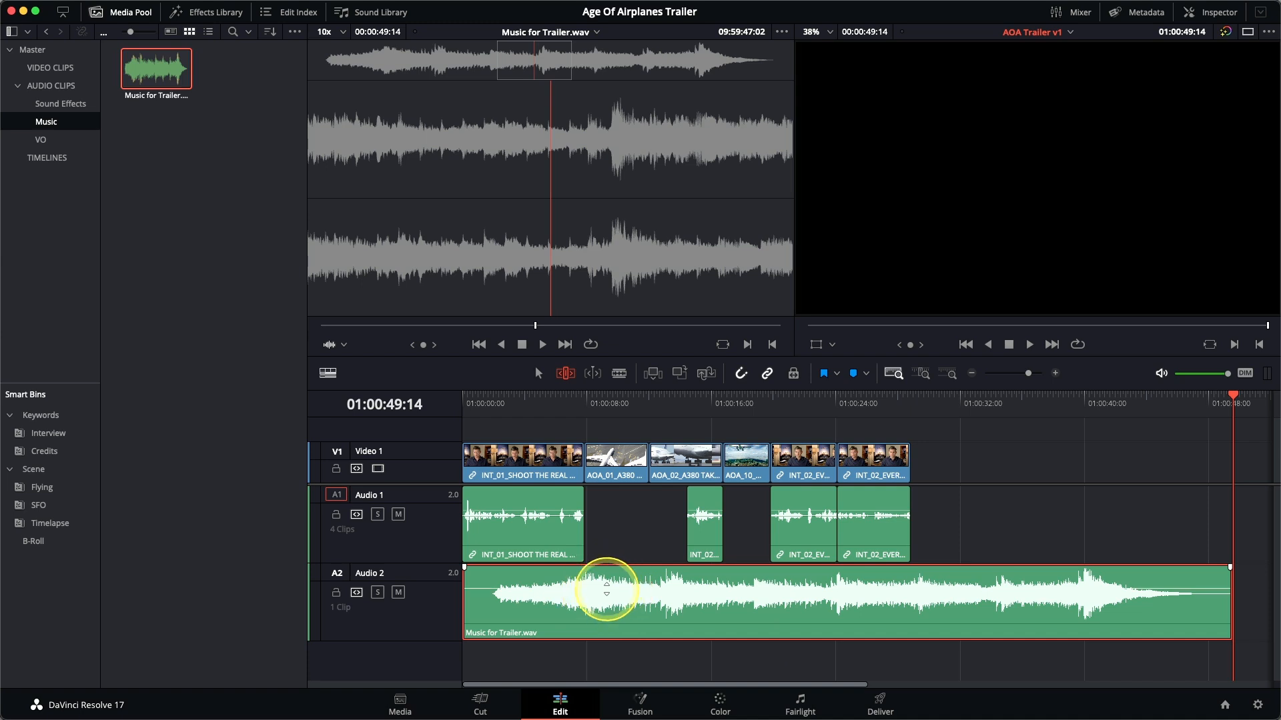
pyautogui.moveTo(606, 589); pyautogui.dragTo(607, 599)
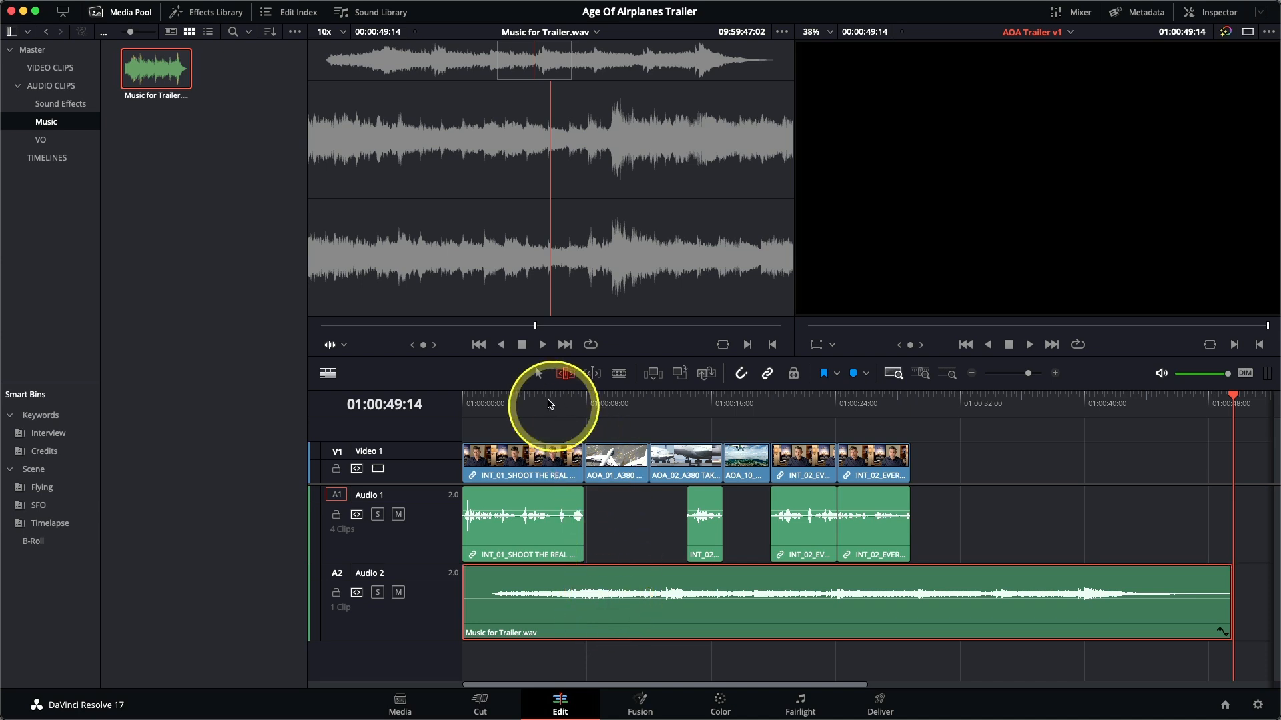
# - Play the timeline from the beginning to check the music level against the interview
pyautogui.press('Home')
pyautogui.press('space')
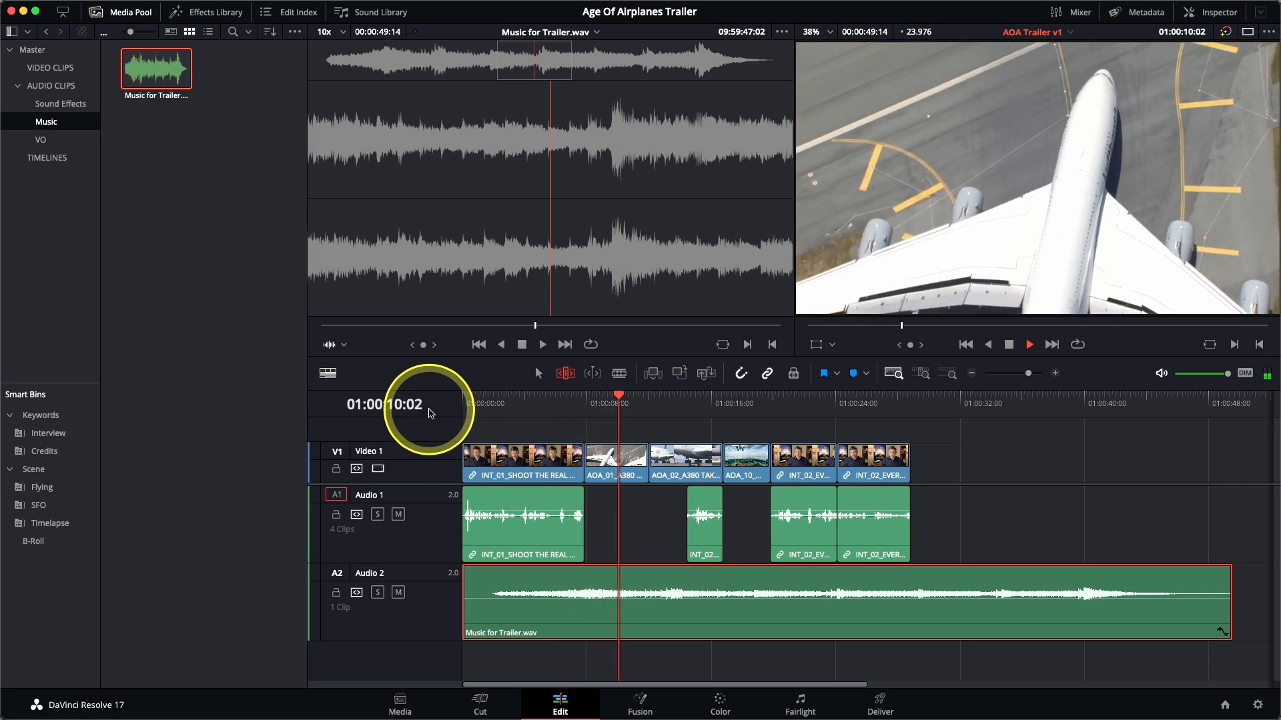
pyautogui.press('space')
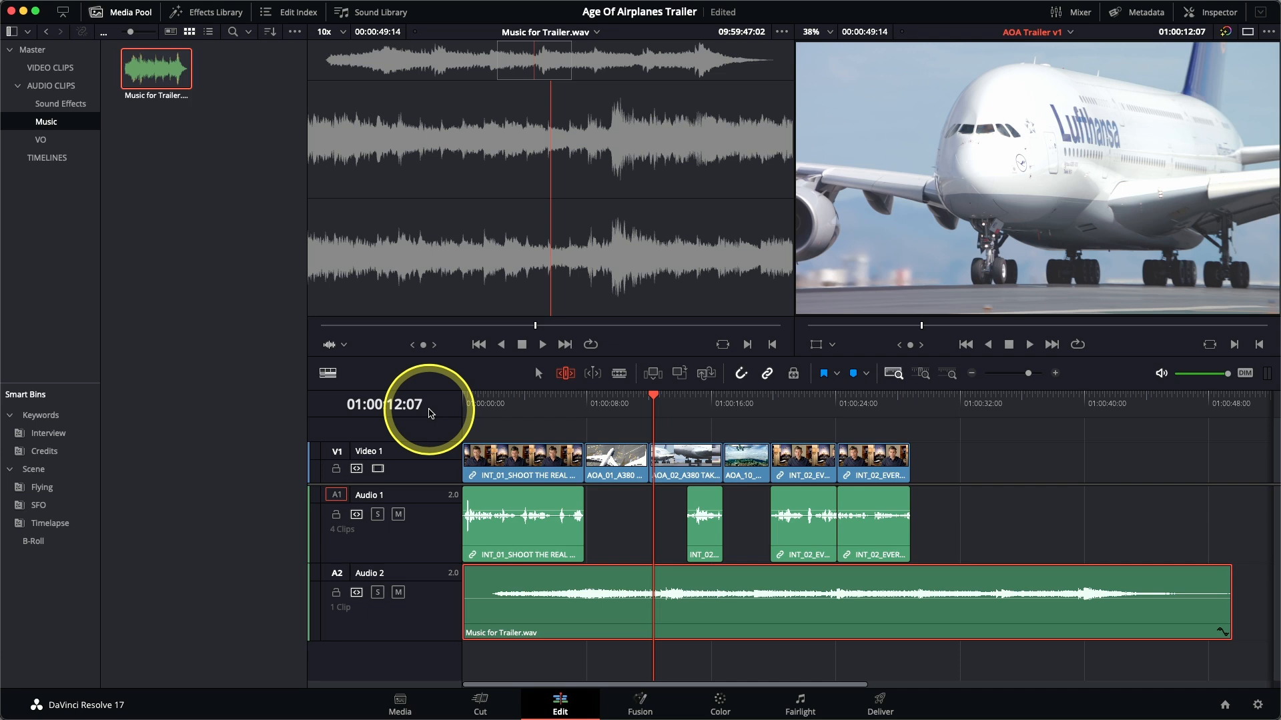
# - With the playhead at the 01:00:24:03 cut, load AOA_08_SOUTH POLE TAKEOFF and mark an in point and an out point +05:00 after it
pyautogui.click(837, 400)
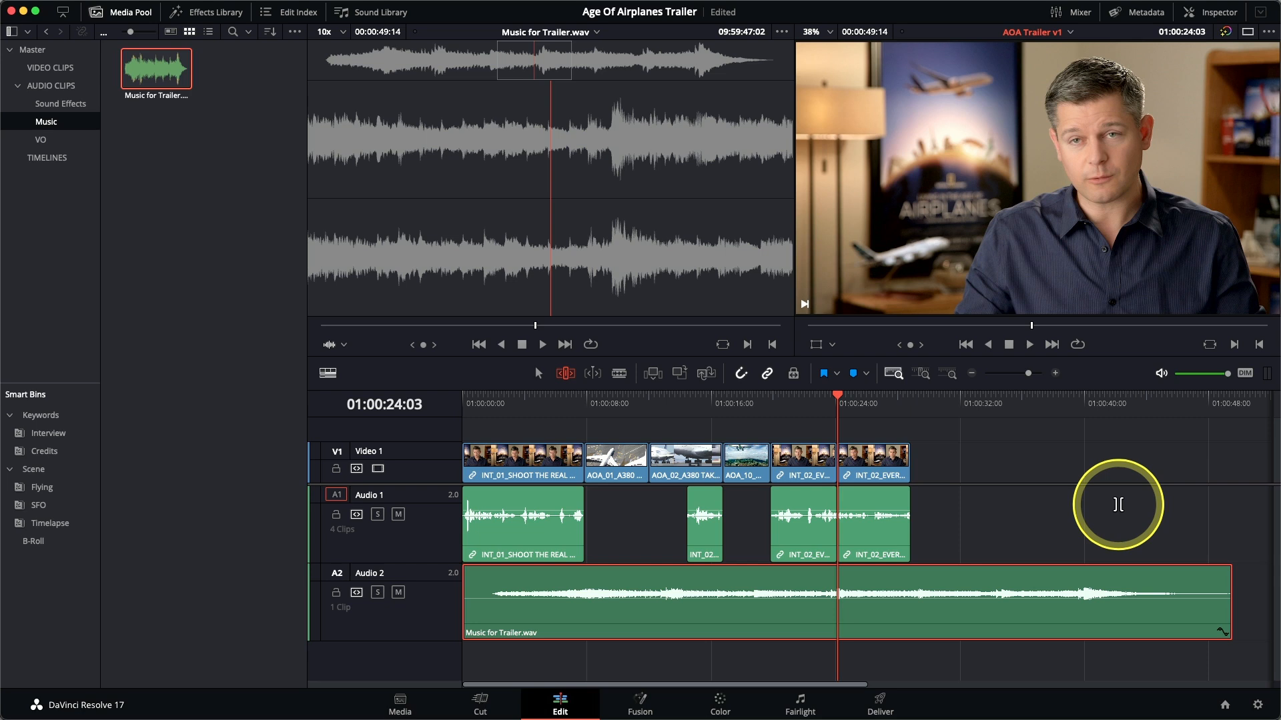
pyautogui.click(25, 541)
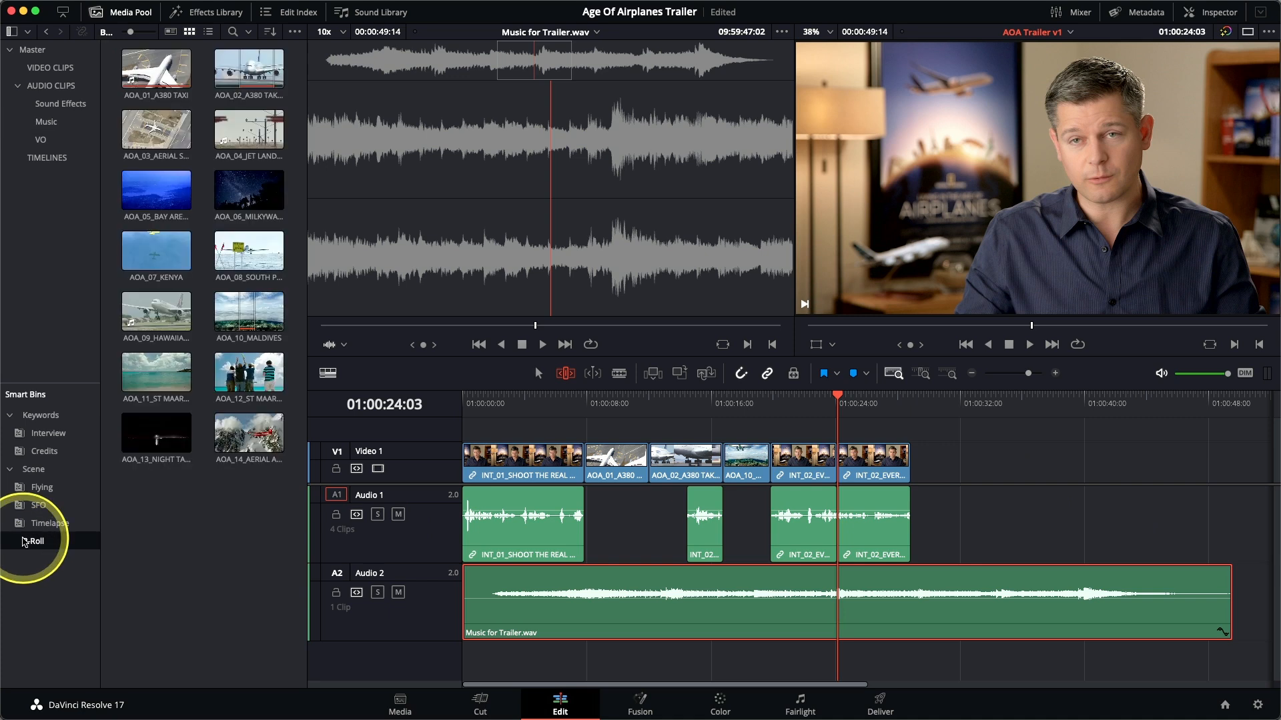
pyautogui.click(243, 261)
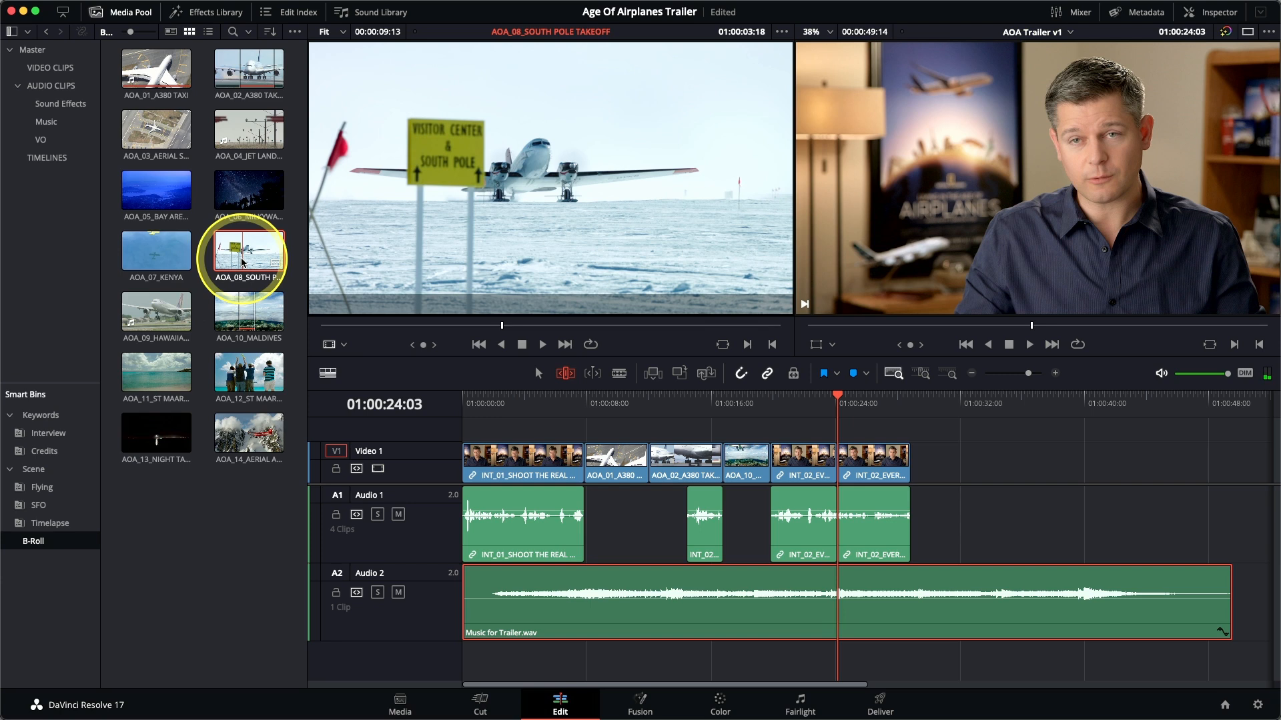
pyautogui.moveTo(364, 325); pyautogui.dragTo(401, 327)
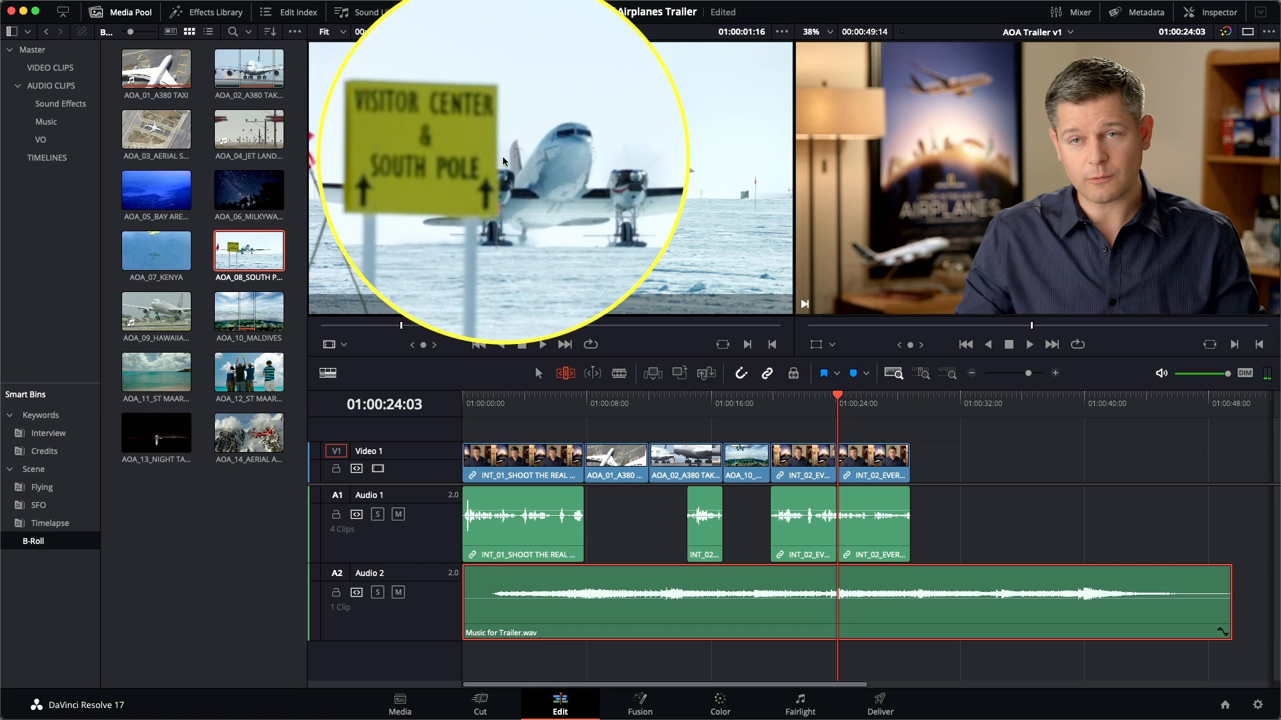
pyautogui.moveTo(400, 327)
pyautogui.mouseDown()
pyautogui.moveTo(366, 327)
pyautogui.moveTo(386, 327)
pyautogui.mouseUp()
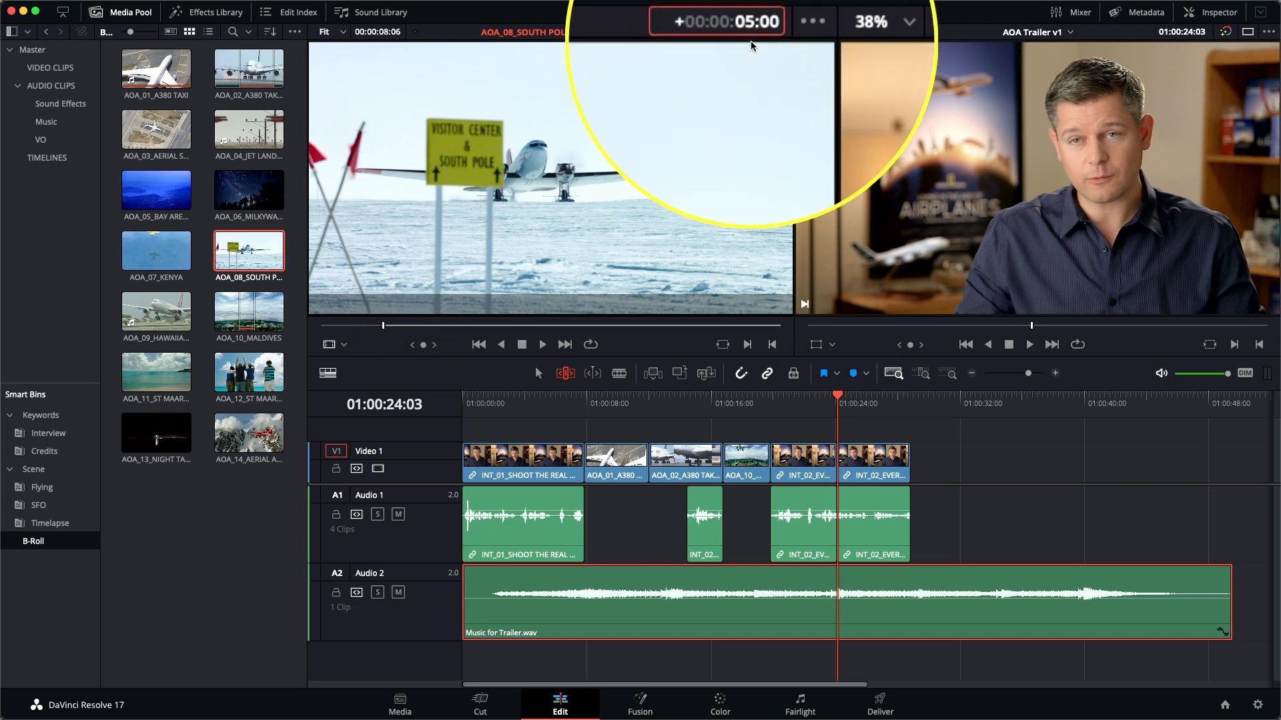
pyautogui.press('Return')
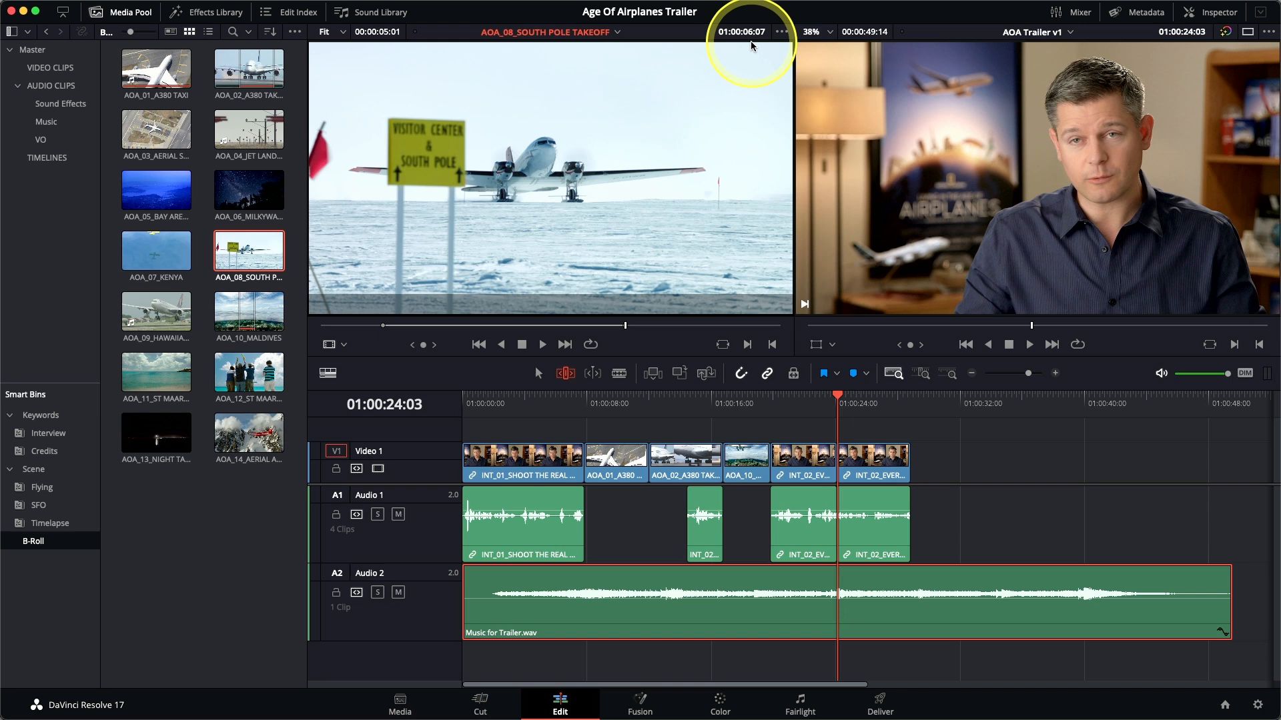
# - Overwrite the marked South Pole takeoff shot onto Video 1 at 01:00:24:03 and play around the edit
pyautogui.press('F10')
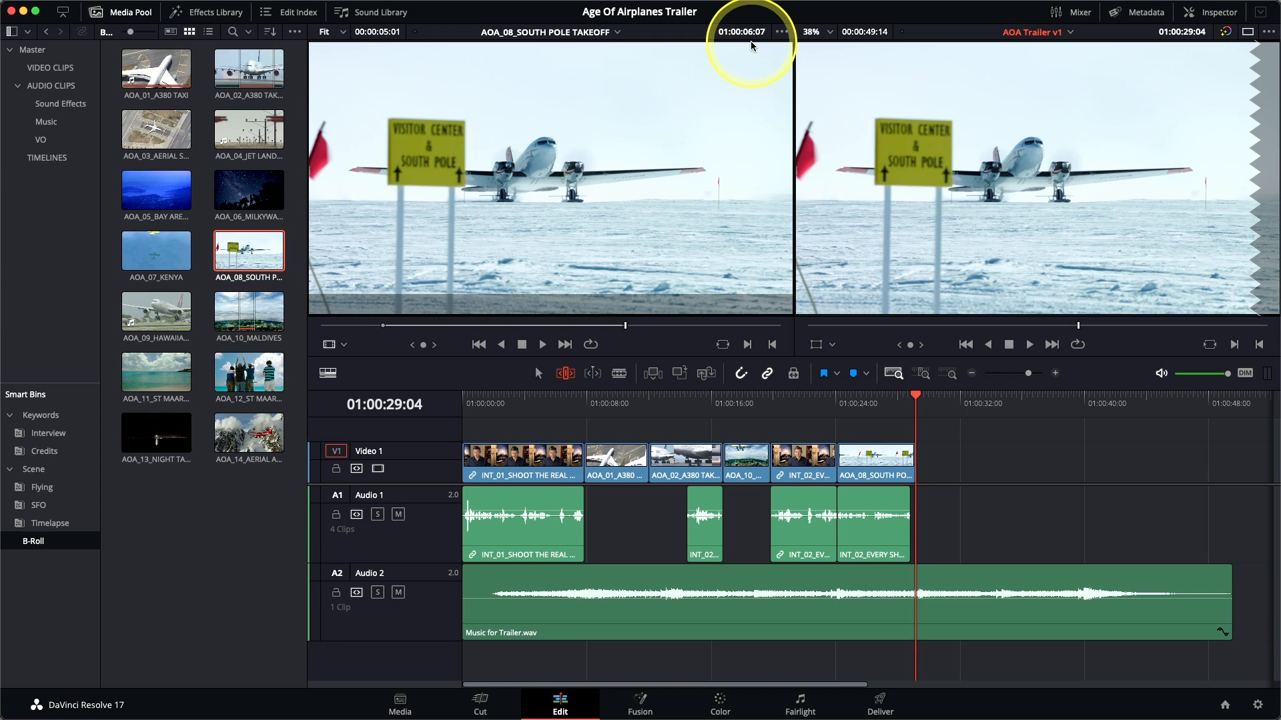
pyautogui.press('Up')
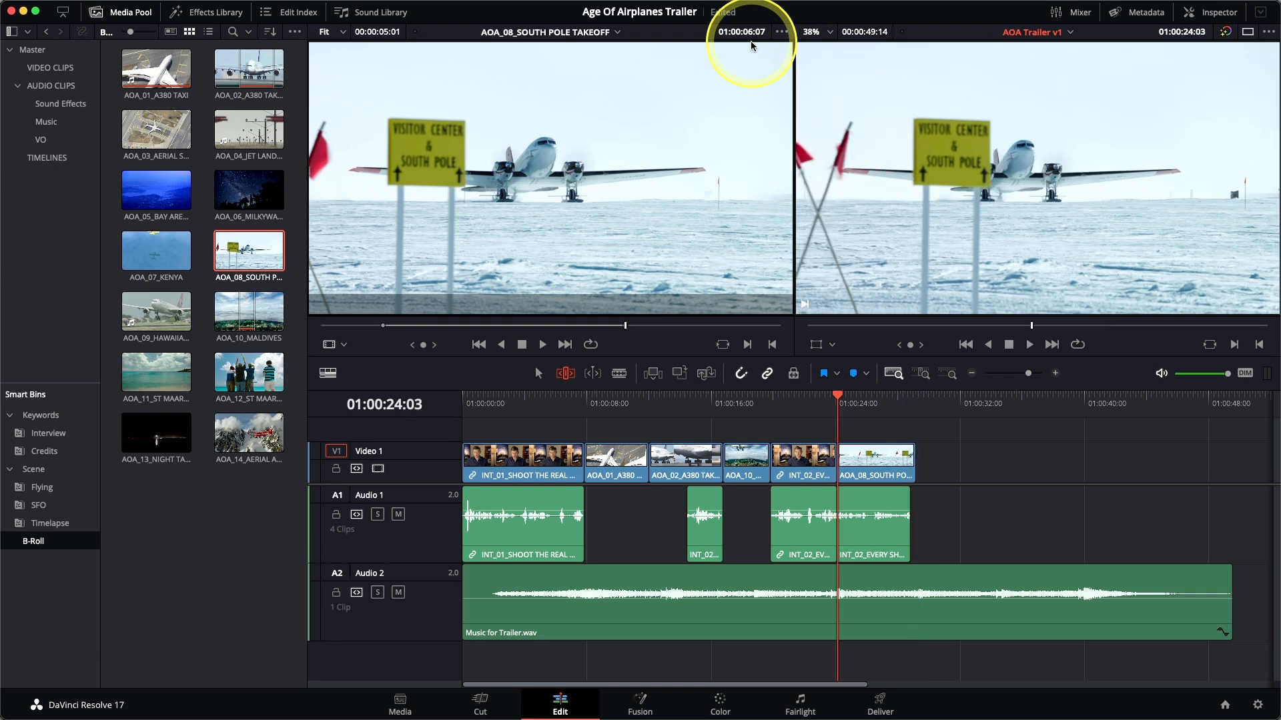
pyautogui.press('/')
# - Append AOA_07_KENYA, AOA_11_ST MAARTEN LANDING and AOA_14_AERIAL ALASKA together at the end of the timeline on Video 1
pyautogui.click(170, 246)
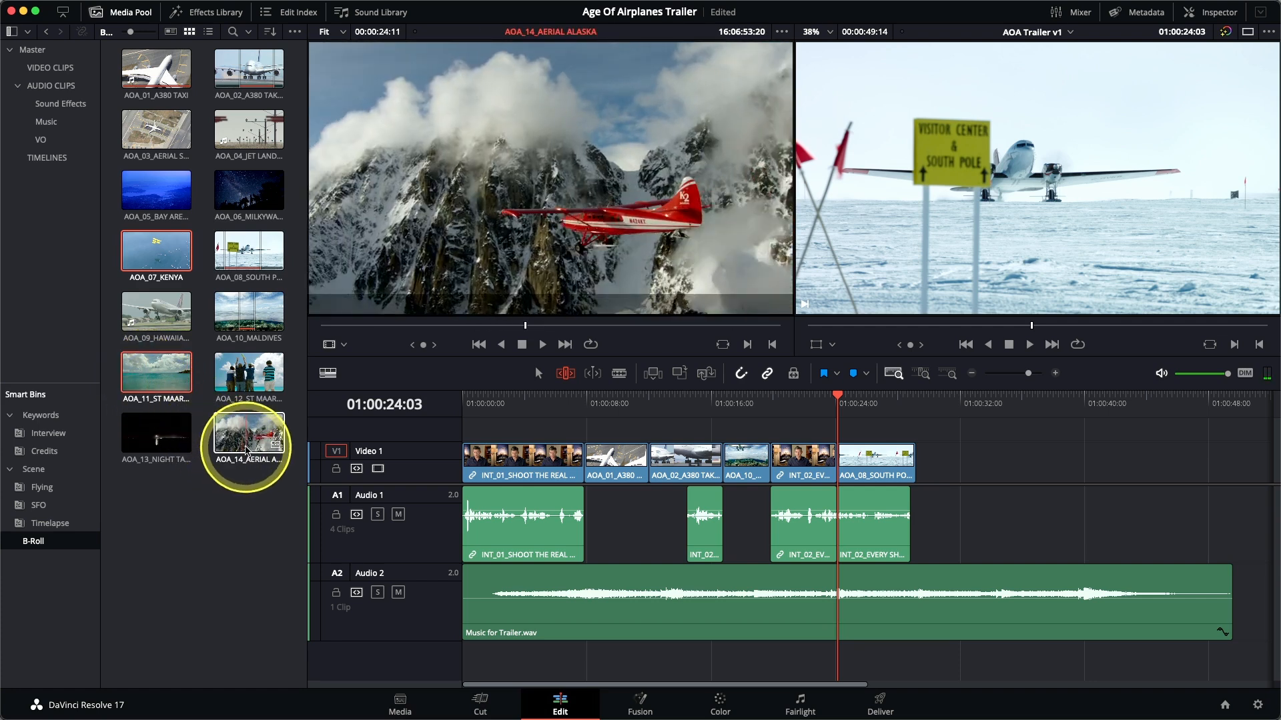
pyautogui.click(246, 450)
pyautogui.moveTo(246, 450); pyautogui.dragTo(1277, 244)
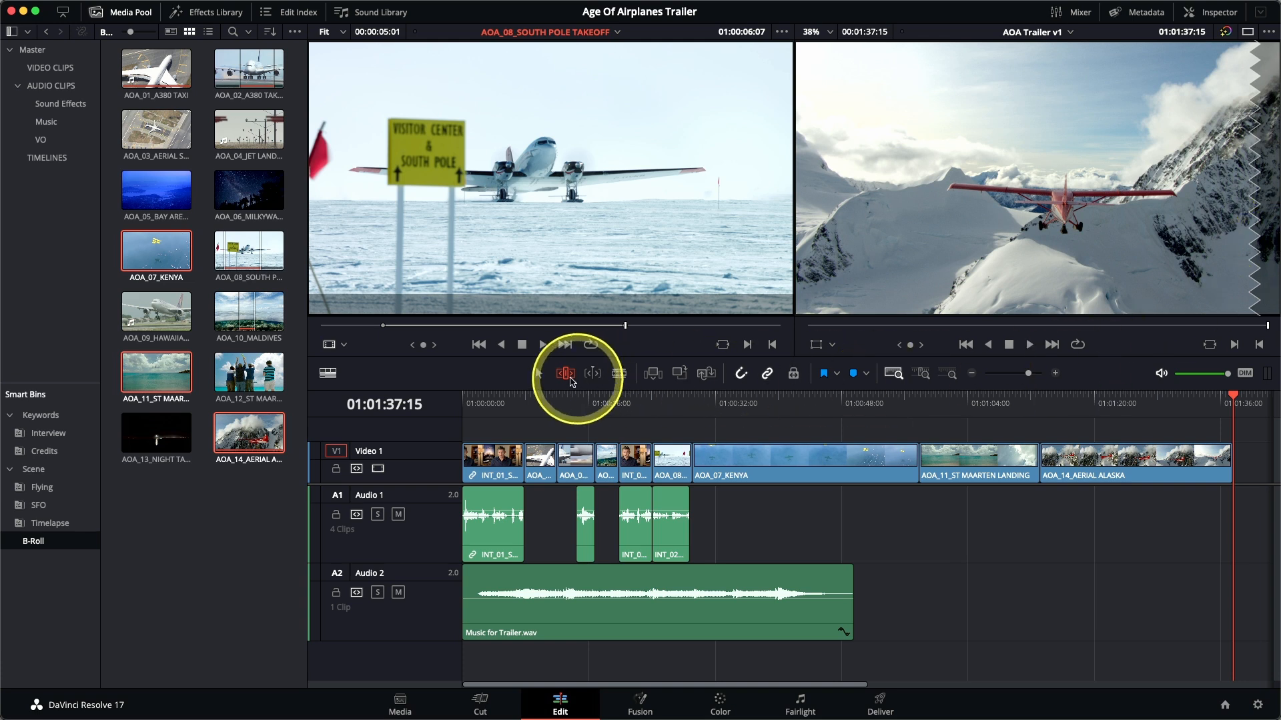
# - Set AOA_07_KENYA, AOA_11_ST MAARTEN LANDING and AOA_14_AERIAL ALASKA to a duration of 00:00:05:00 each in Trim Edit Mode, closing the gaps
pyautogui.click(539, 378)
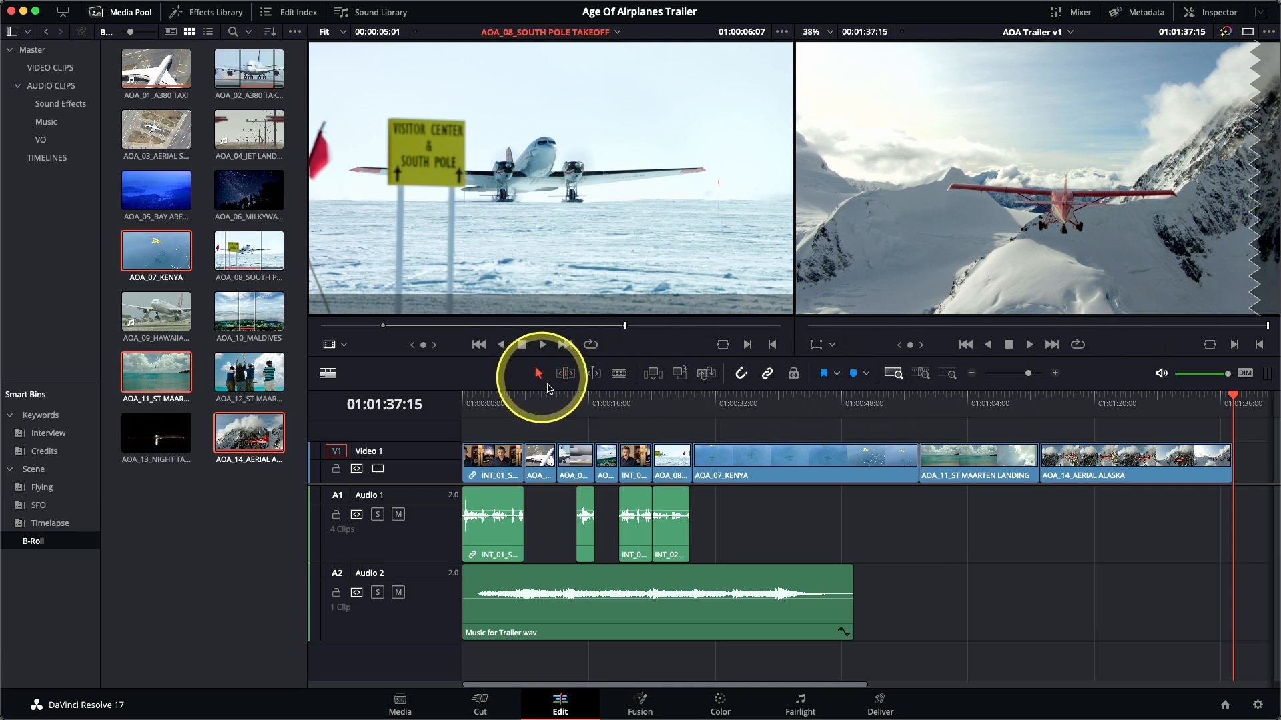
pyautogui.click(863, 455)
pyautogui.moveTo(862, 454); pyautogui.dragTo(1143, 514)
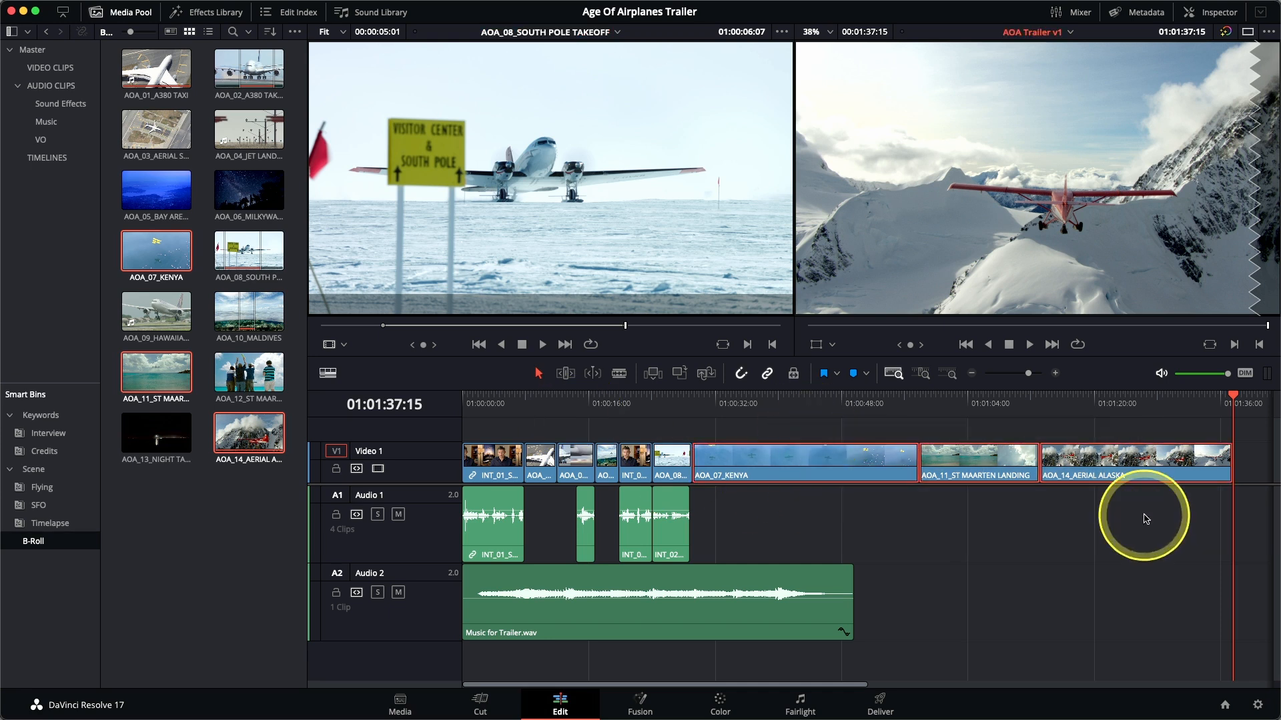
pyautogui.click(566, 375)
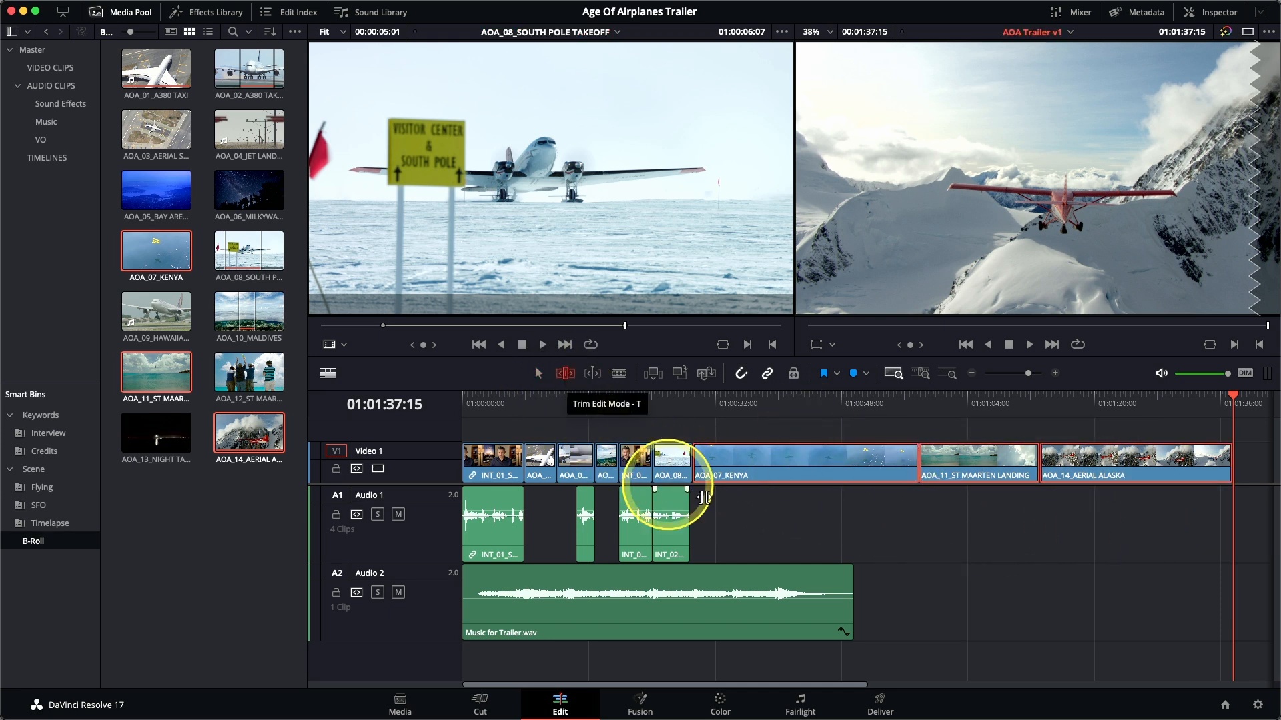
pyautogui.rightClick(850, 470)
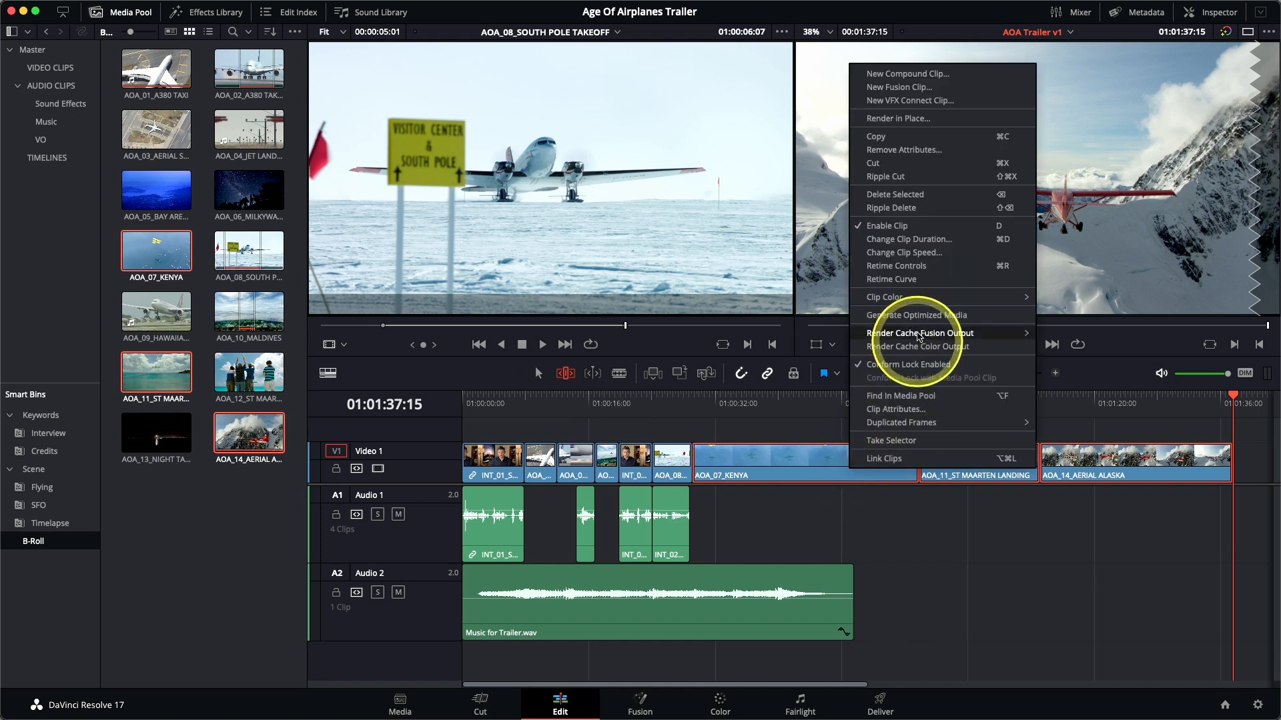
pyautogui.click(918, 246)
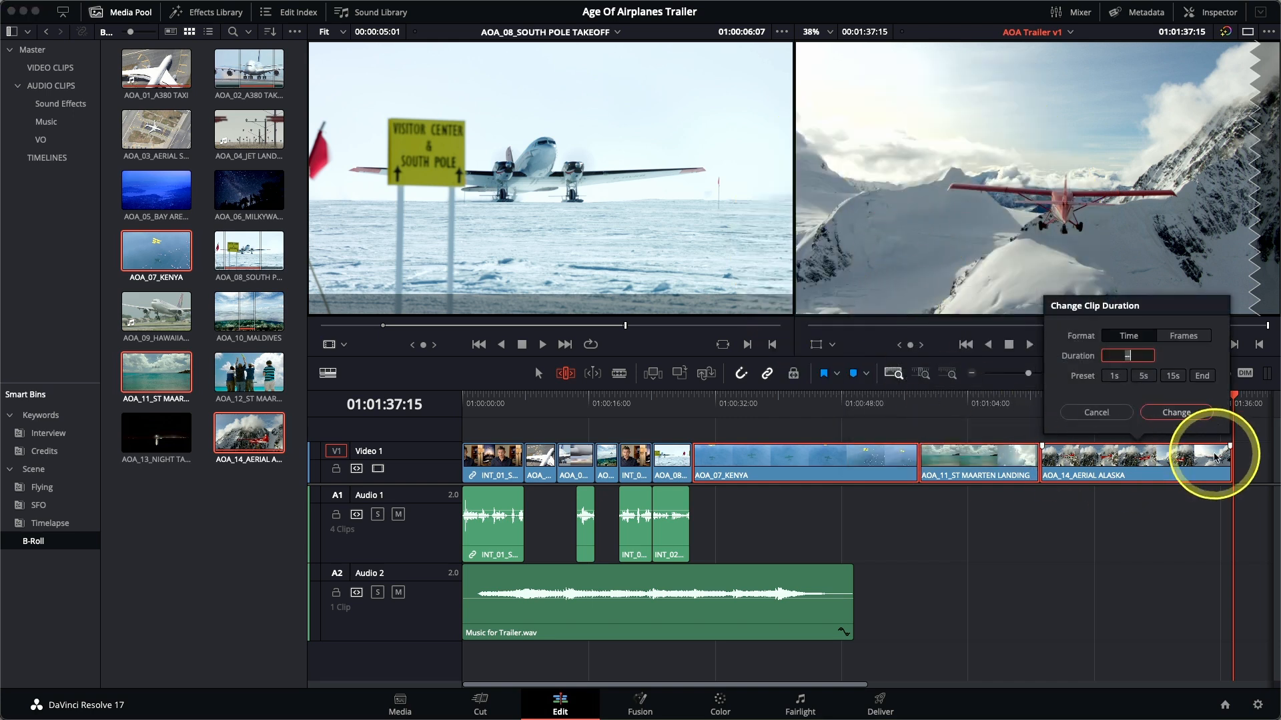
pyautogui.click(1141, 379)
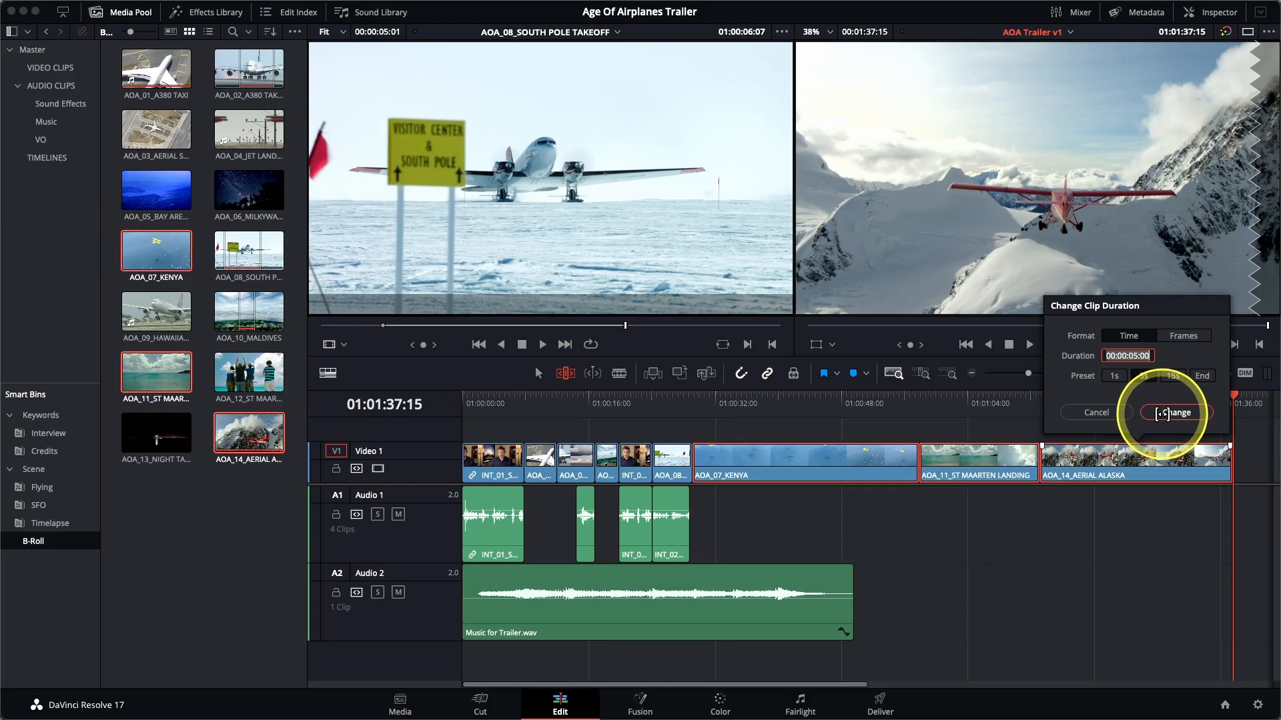
pyautogui.click(1164, 413)
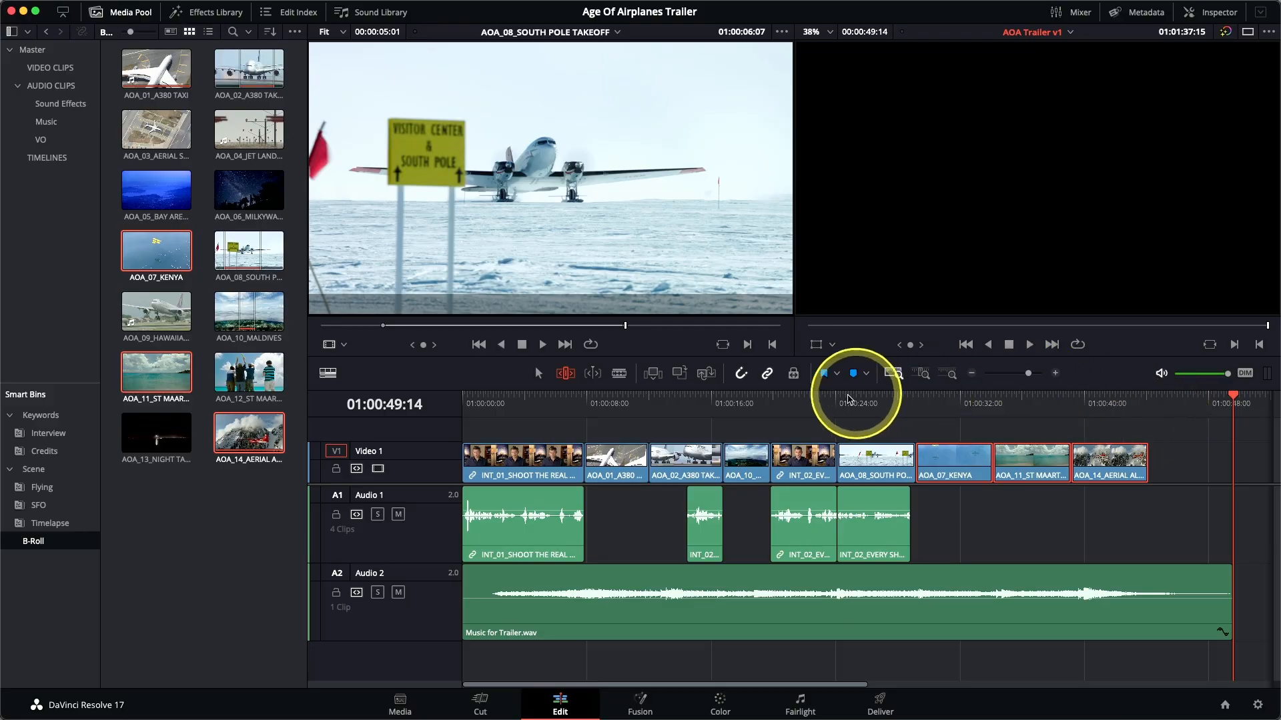
# - Try to ripple trim the start of AOA_08_SOUTH POLE TAKEOFF to a clip duration of 04:14 with all tracks unlocked, and undo it
pyautogui.click(838, 398)
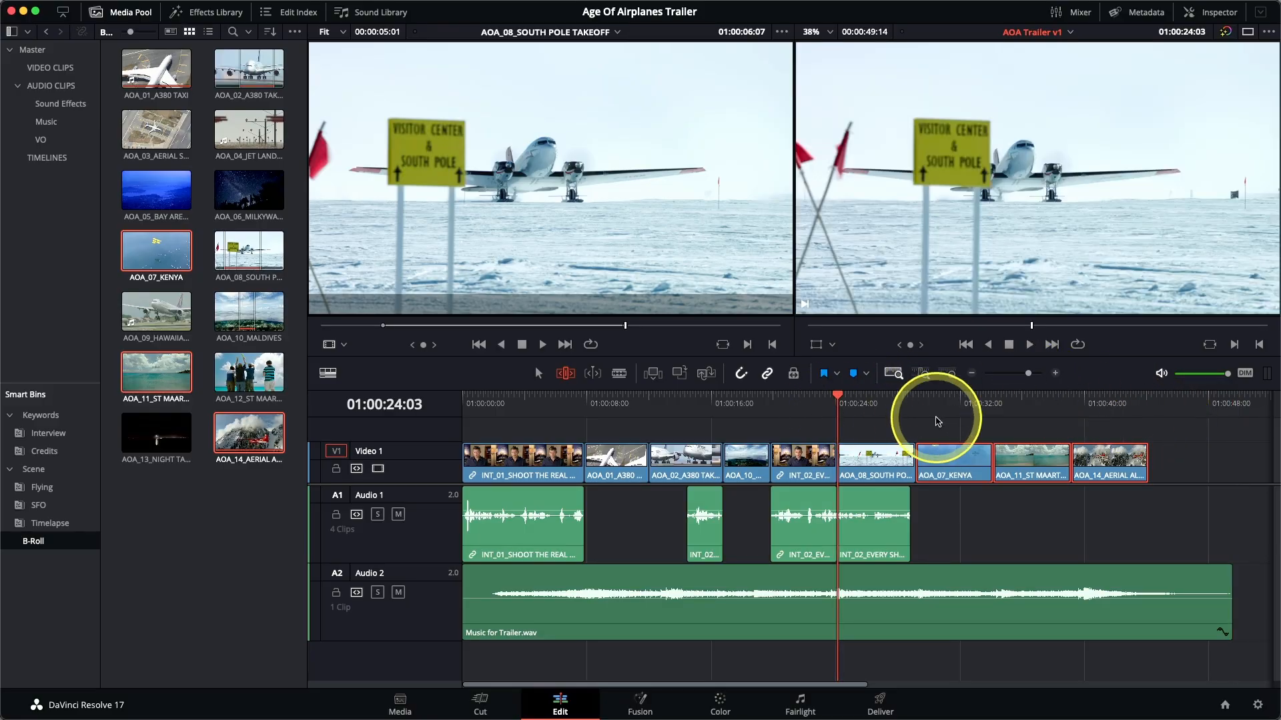
pyautogui.click(921, 373)
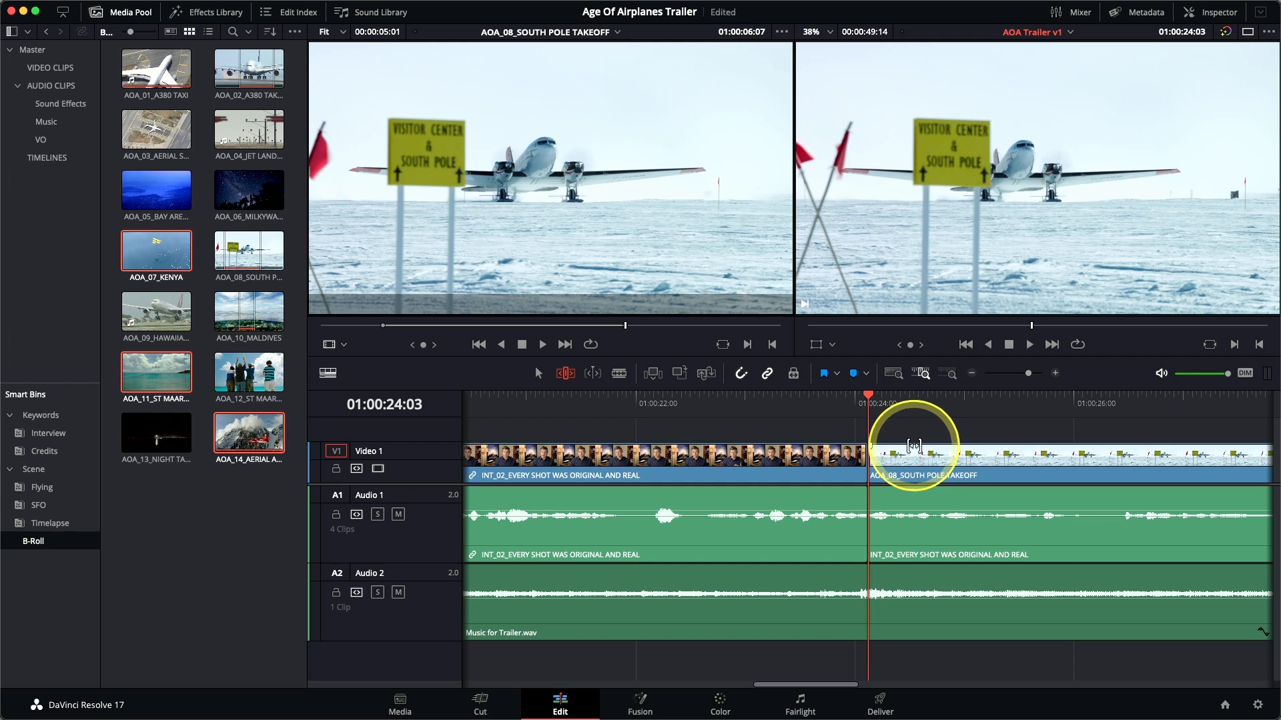
pyautogui.hscroll(3, 913, 445)
pyautogui.hscroll(1, 913, 445)
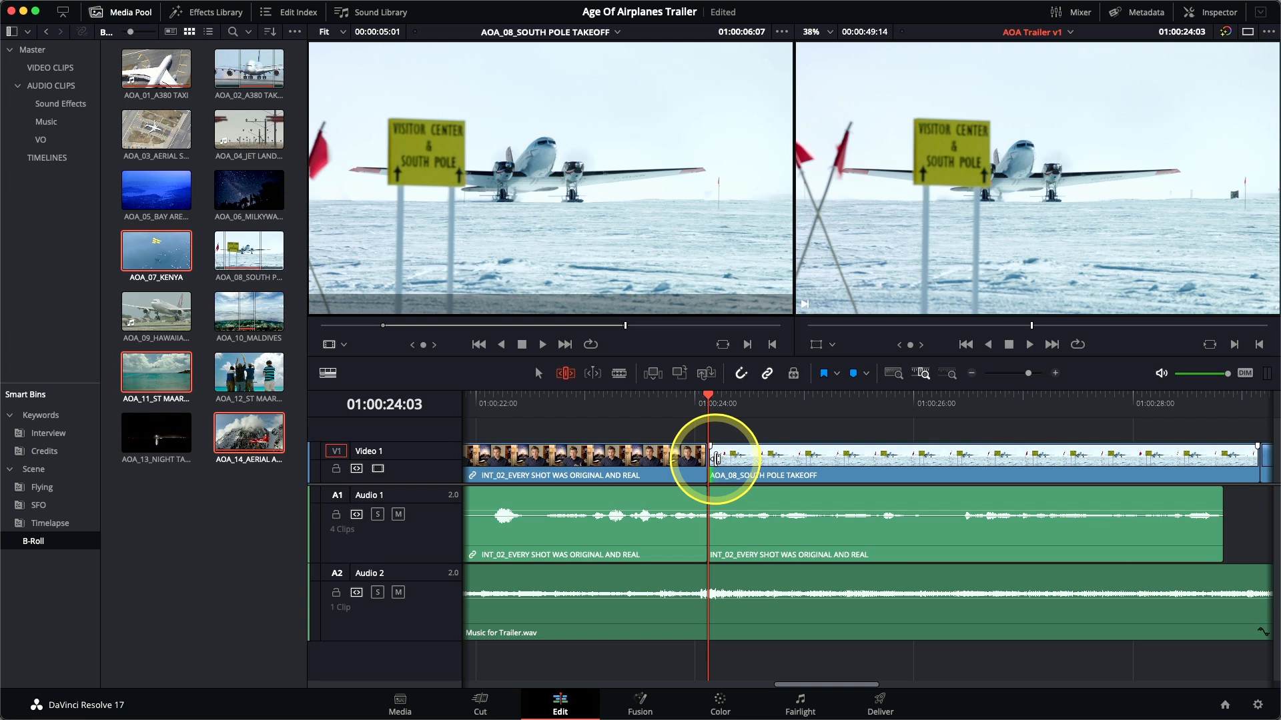
pyautogui.moveTo(714, 460); pyautogui.dragTo(715, 460)
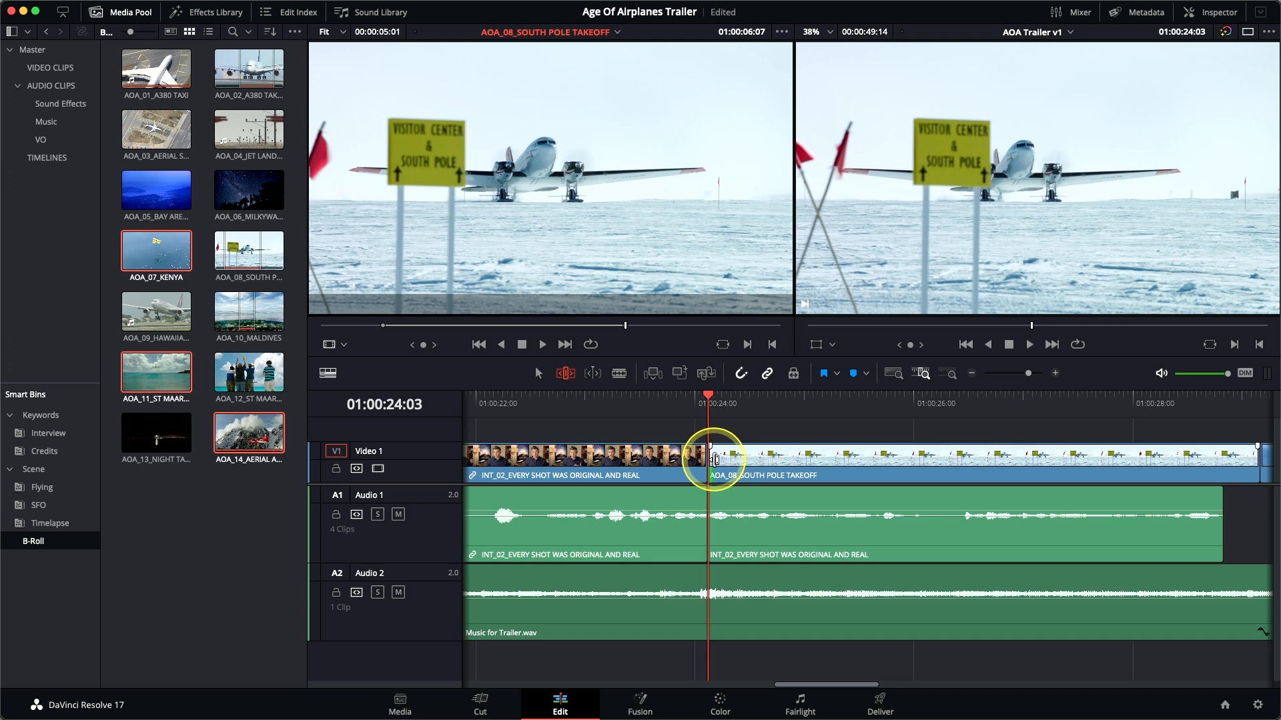
pyautogui.moveTo(714, 459); pyautogui.dragTo(763, 467)
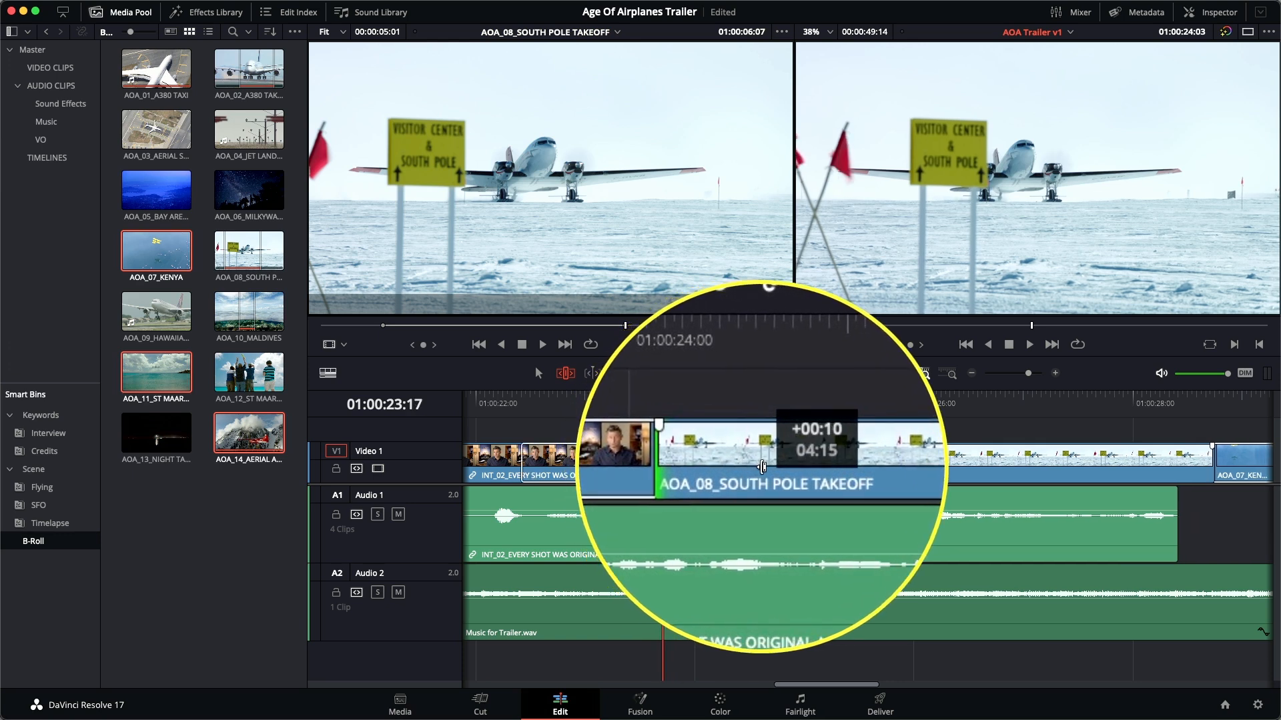
pyautogui.moveTo(763, 467)
pyautogui.mouseDown()
pyautogui.moveTo(724, 466)
pyautogui.moveTo(766, 469)
pyautogui.mouseUp()
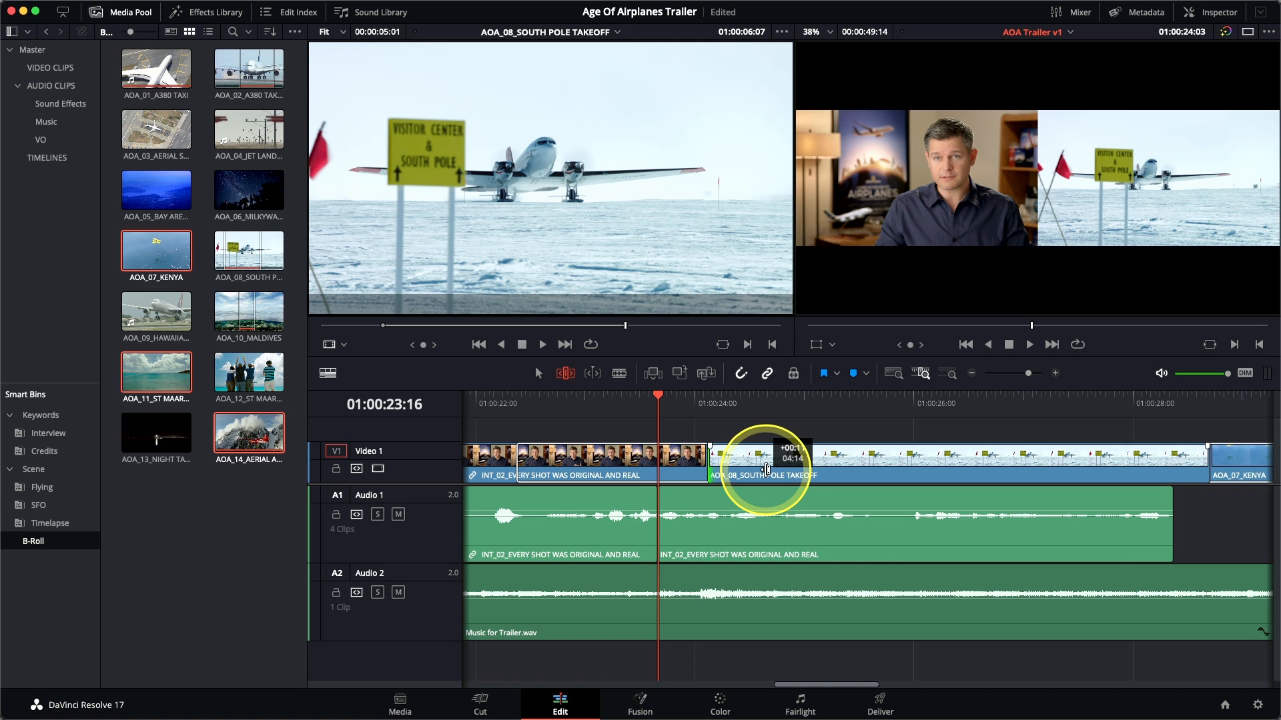
pyautogui.moveTo(766, 469); pyautogui.dragTo(765, 470)
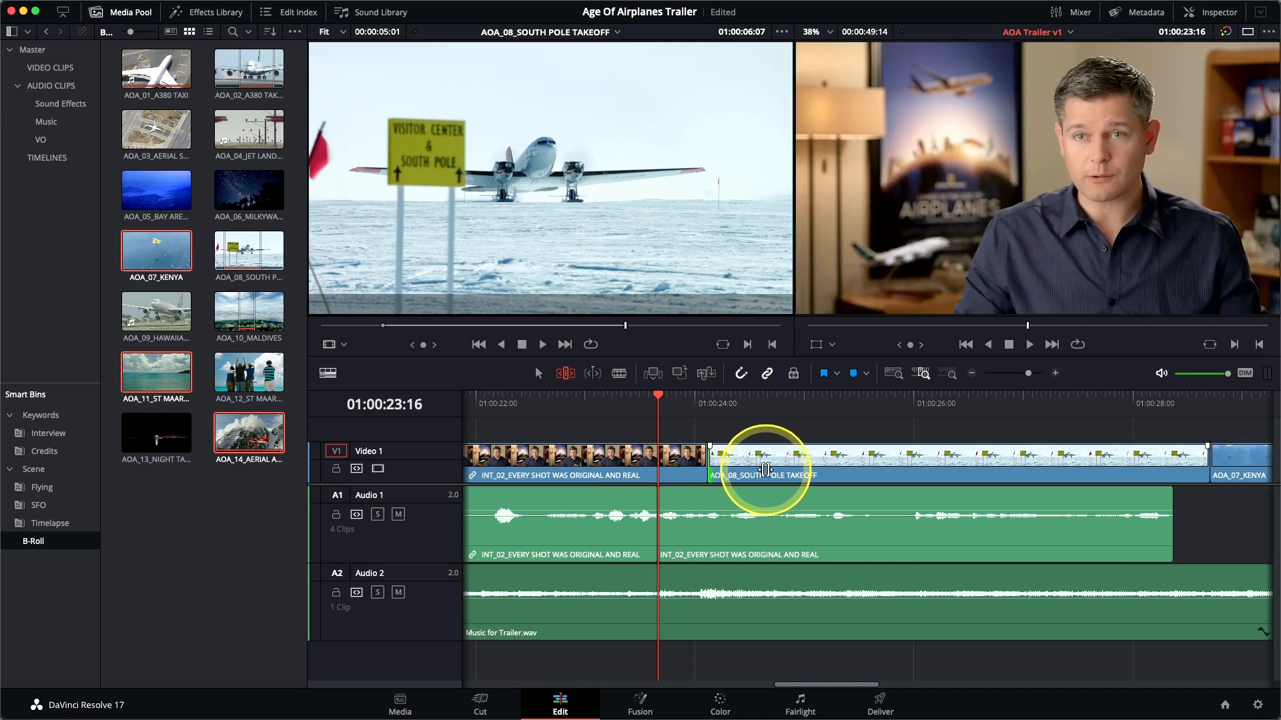
pyautogui.press('super+z')
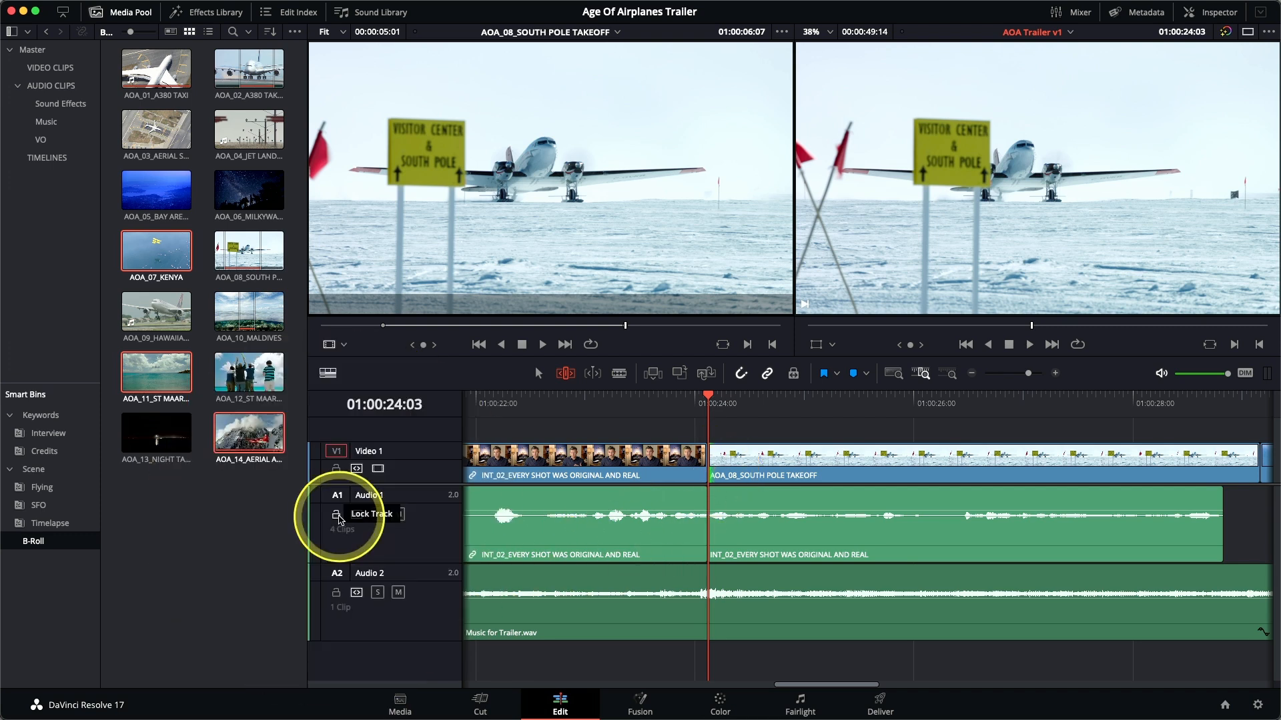
# - Lock Audio 1, ripple trim about one second off the start of AOA_08_SOUTH POLE TAKEOFF, and play back the edit
pyautogui.click(336, 515)
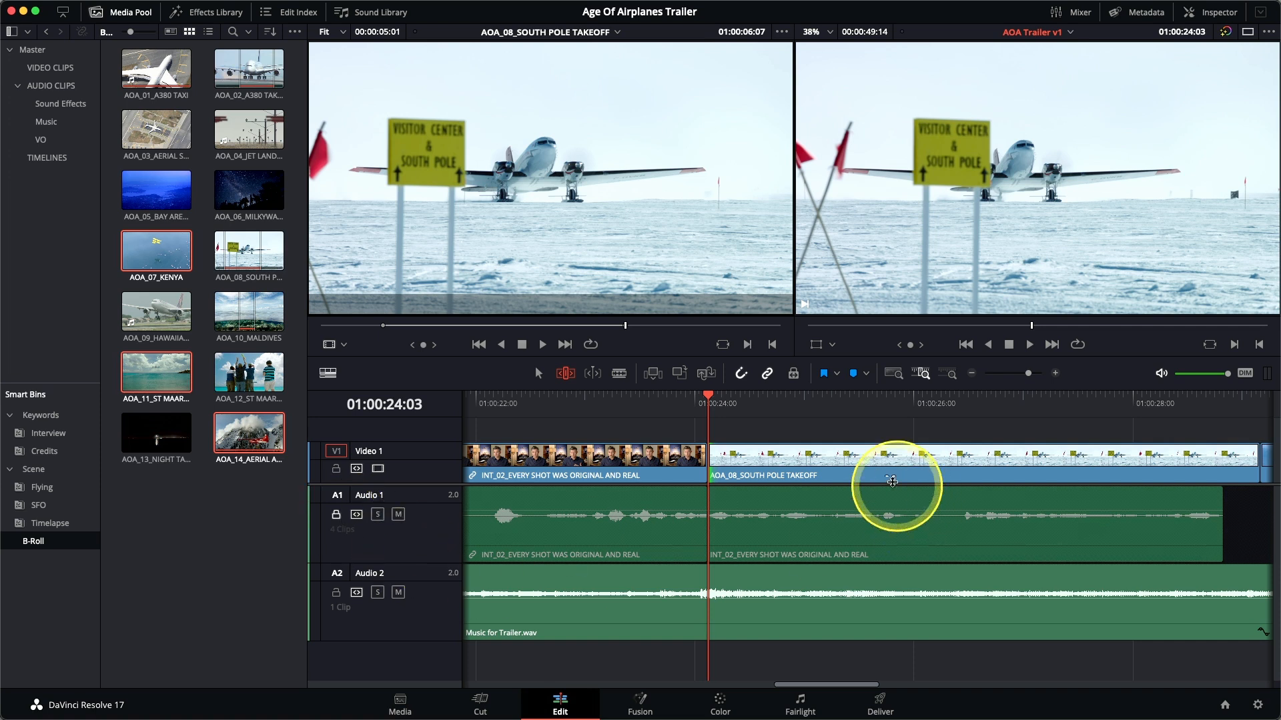
pyautogui.moveTo(718, 463); pyautogui.dragTo(838, 471)
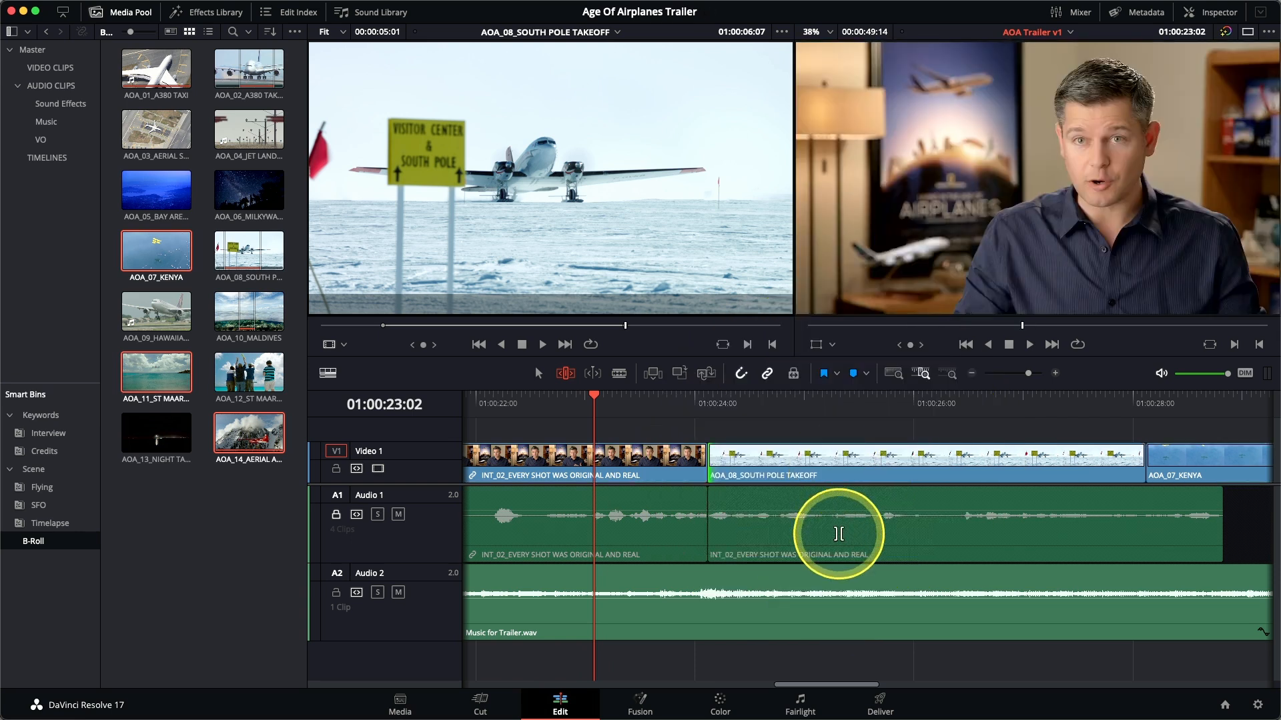
pyautogui.click(896, 376)
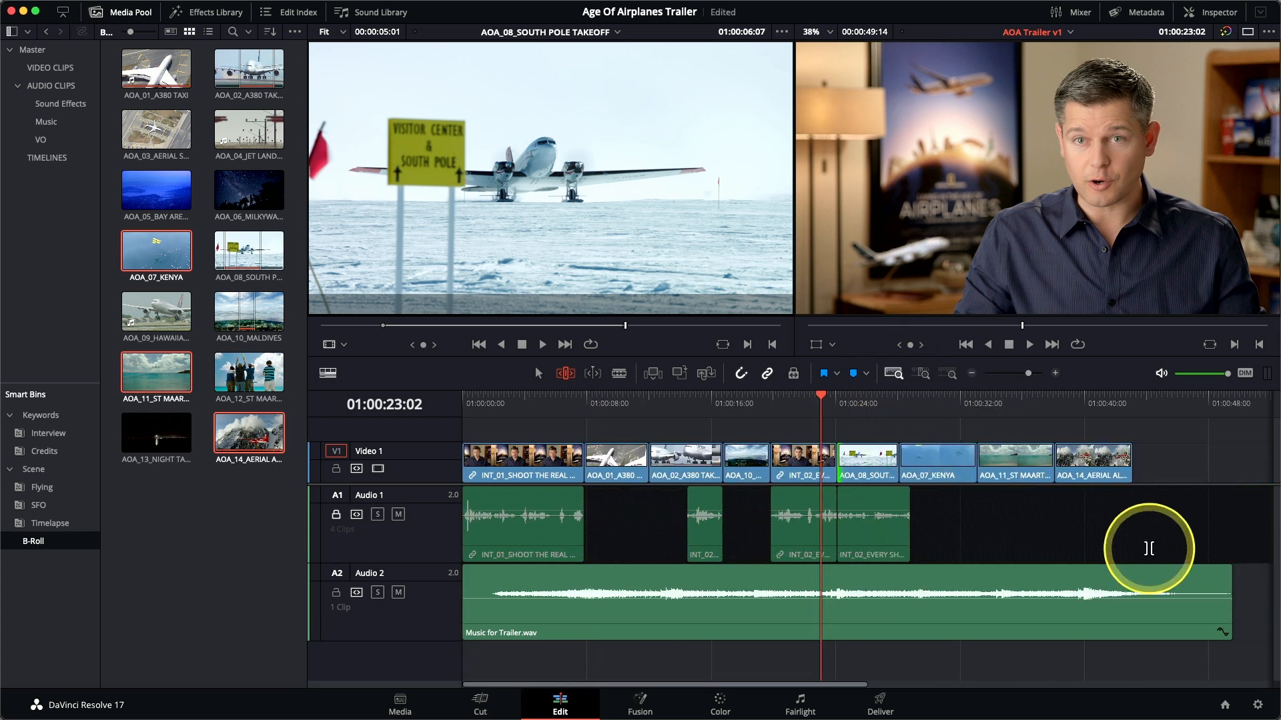
pyautogui.press('space')
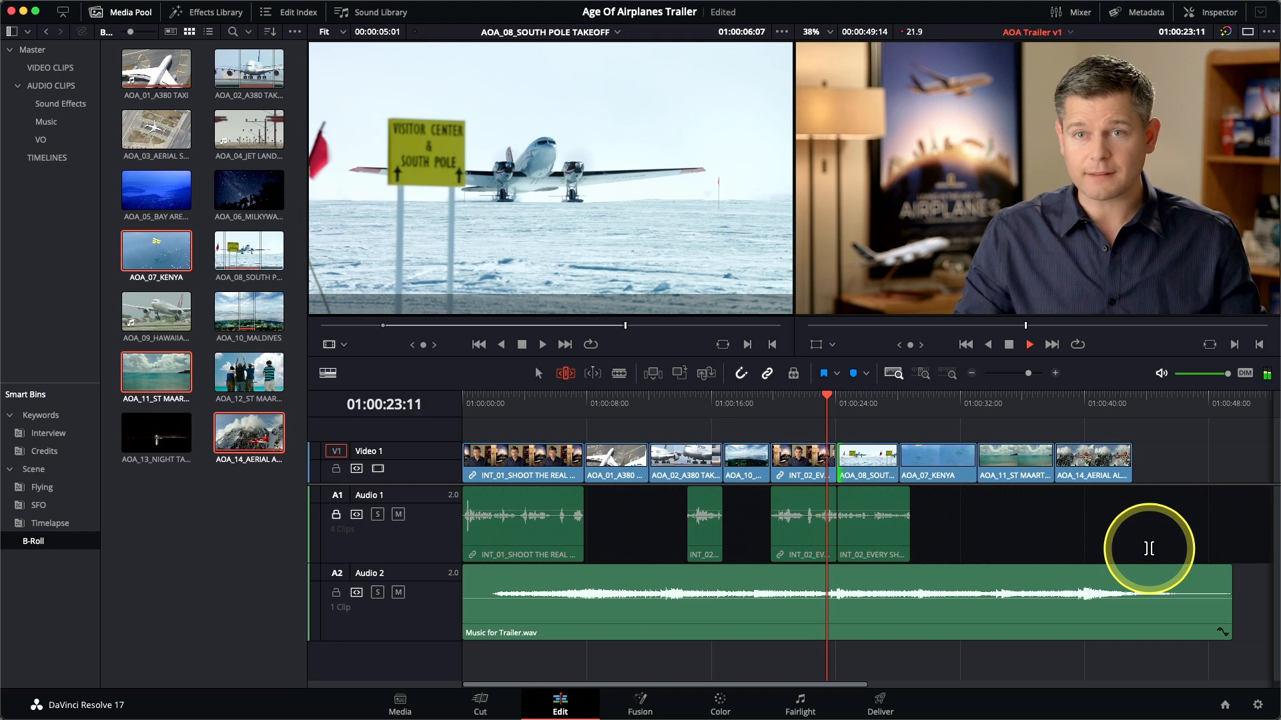
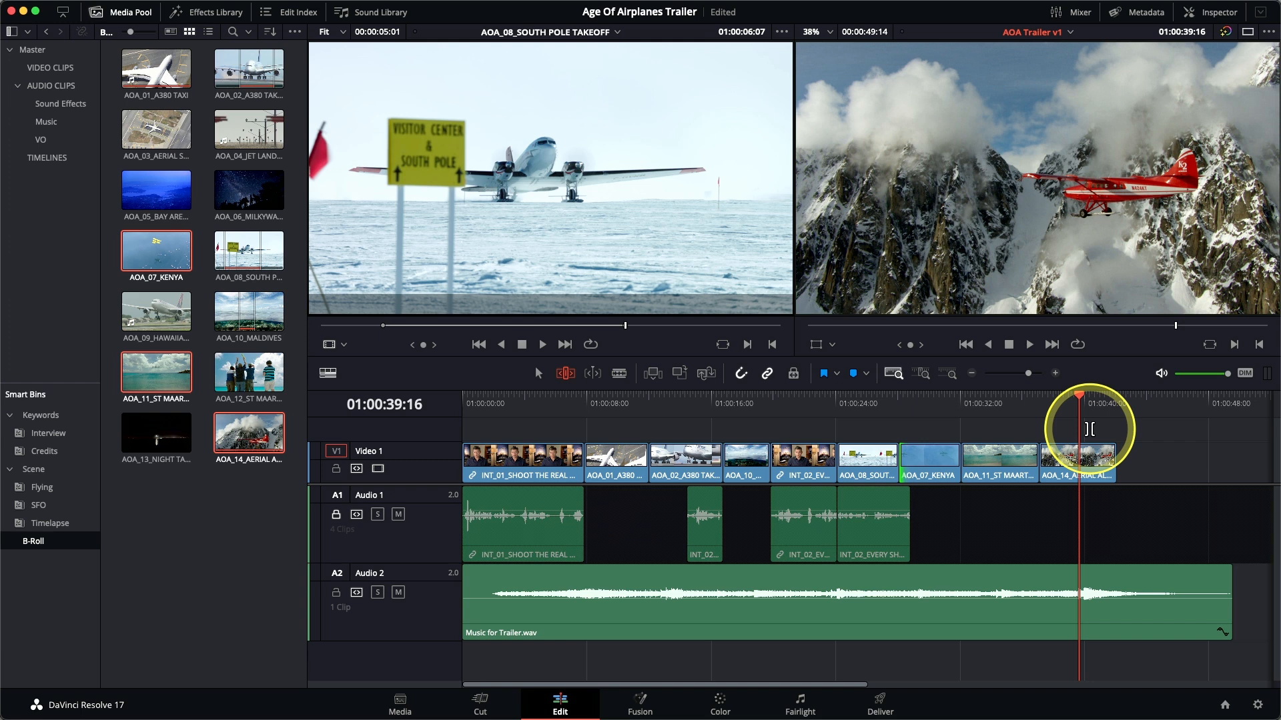
# - Try an ordinary move of AOA_14_AERIAL ALASKA over AOA_07_KENYA on Video 1 in selection mode, and undo it
pyautogui.click(539, 373)
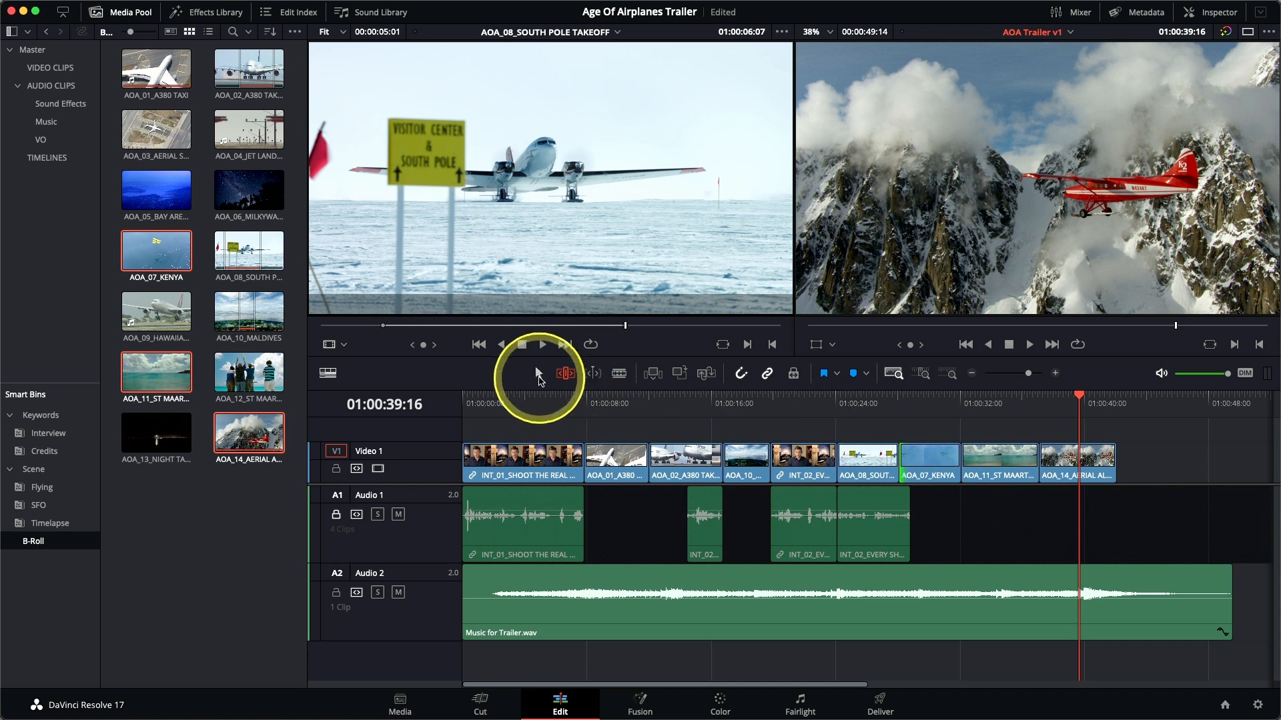
pyautogui.click(1063, 474)
pyautogui.moveTo(1063, 474)
pyautogui.mouseDown()
pyautogui.moveTo(875, 463)
pyautogui.moveTo(1079, 471)
pyautogui.mouseUp()
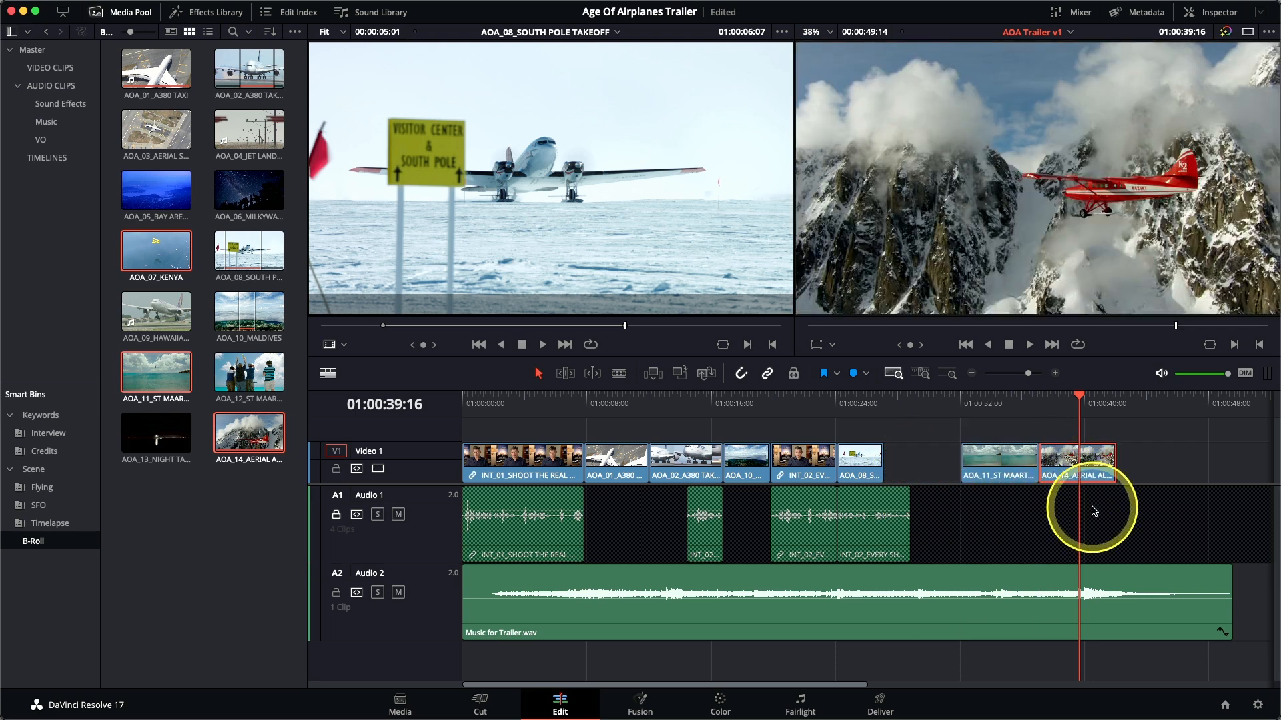
pyautogui.press('super+z')
pyautogui.press('super+z')
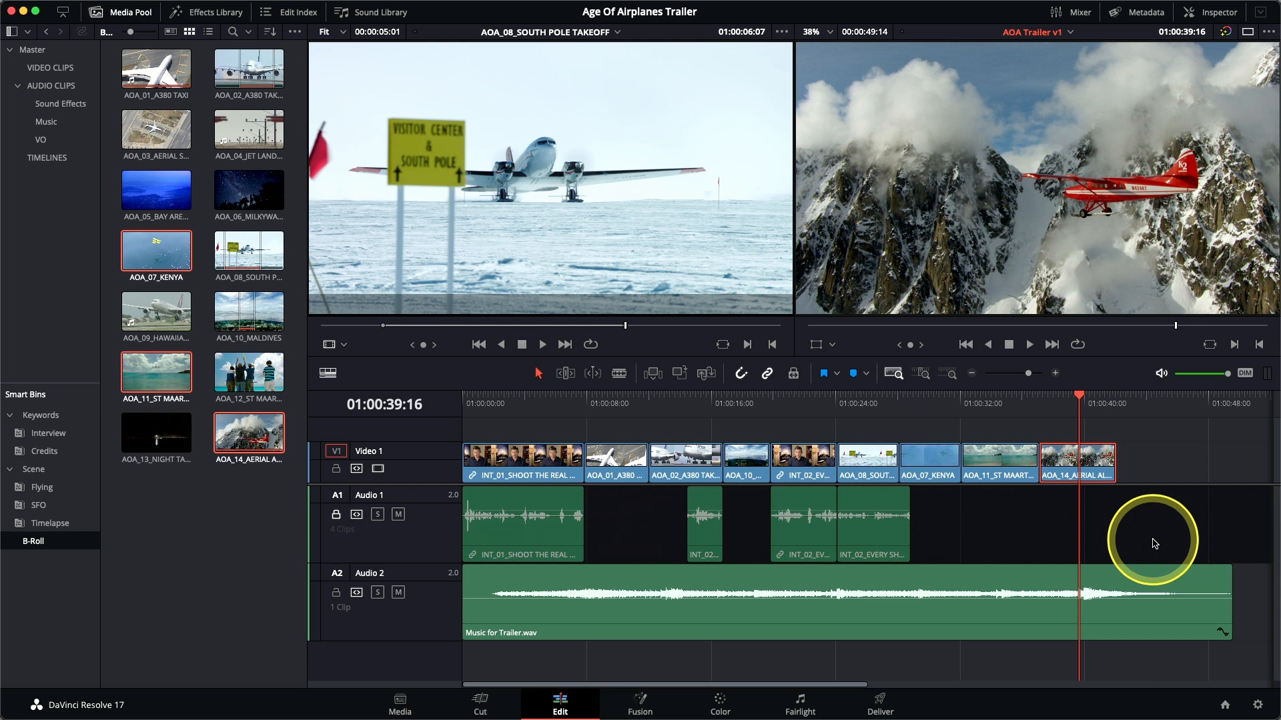
# - Swap AOA_14_AERIAL ALASKA ahead of AOA_11_ST MAARTEN LANDING and AOA_07_KENYA so it directly follows AOA_08_SOUTH POLE TAKEOFF
pyautogui.press('super+shift+comma')
pyautogui.press('super+shift+comma')
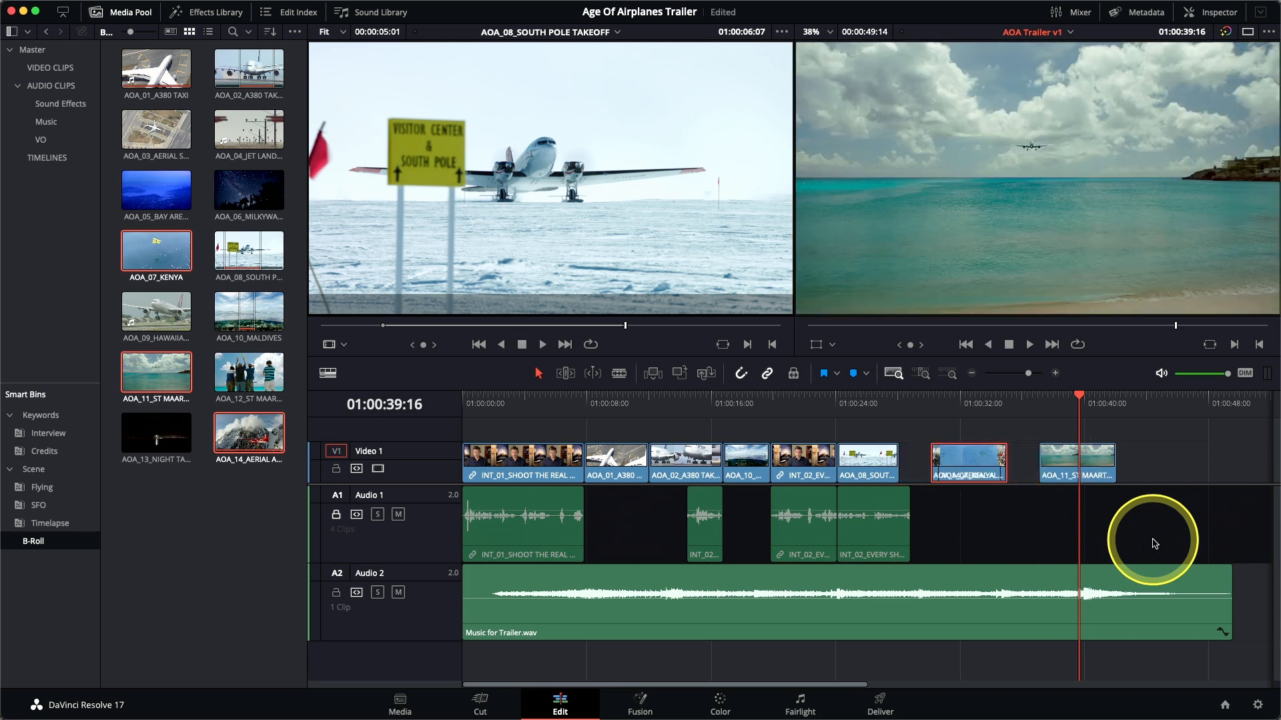
pyautogui.press('super+shift+period')
pyautogui.press('super+shift+period')
pyautogui.press('super+shift+comma')
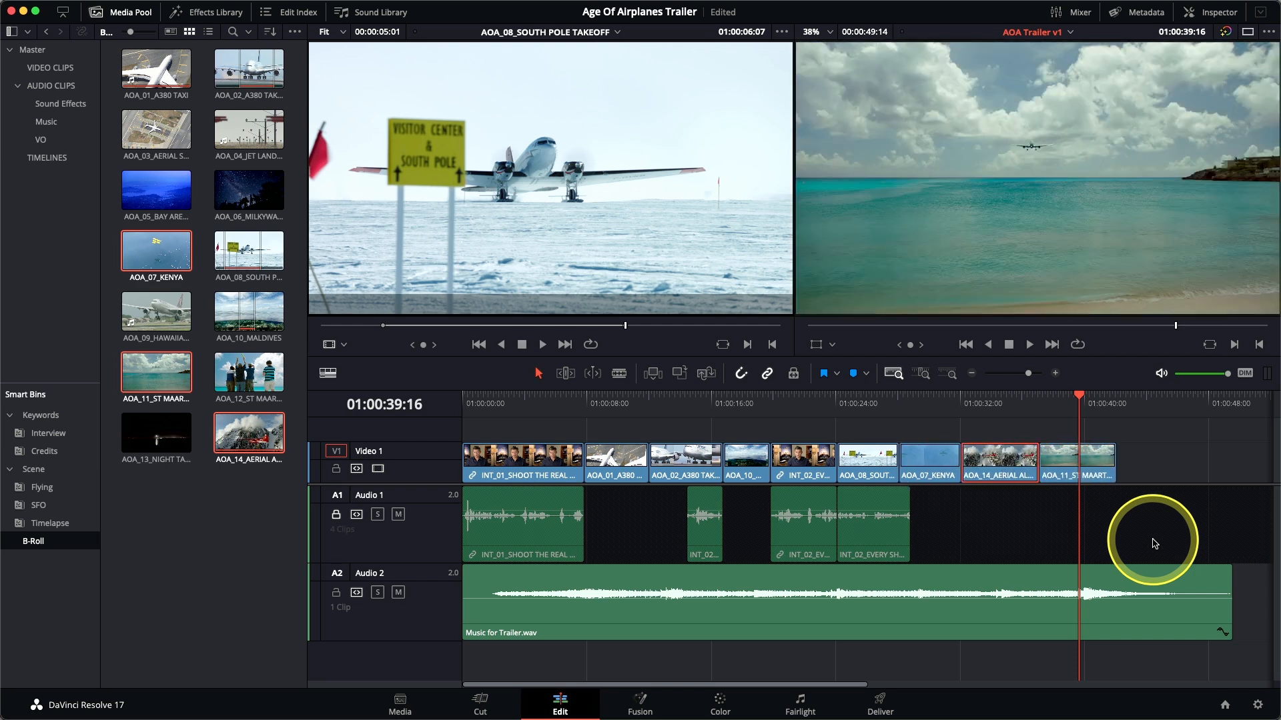
pyautogui.press('super+shift+comma')
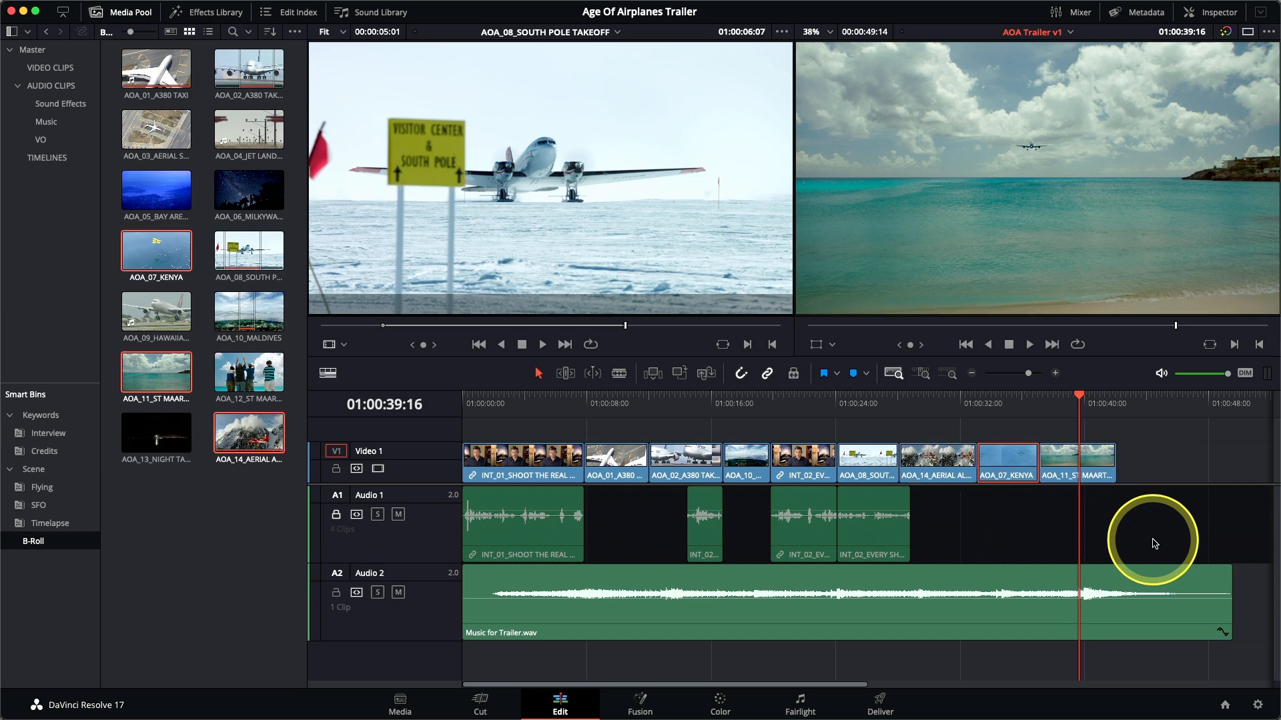
# - Try AOA_07_KENYA in neighbouring positions by swapping, and return it between AOA_14_AERIAL ALASKA and AOA_11_ST MAARTEN LANDING
pyautogui.press('super+shift+period')
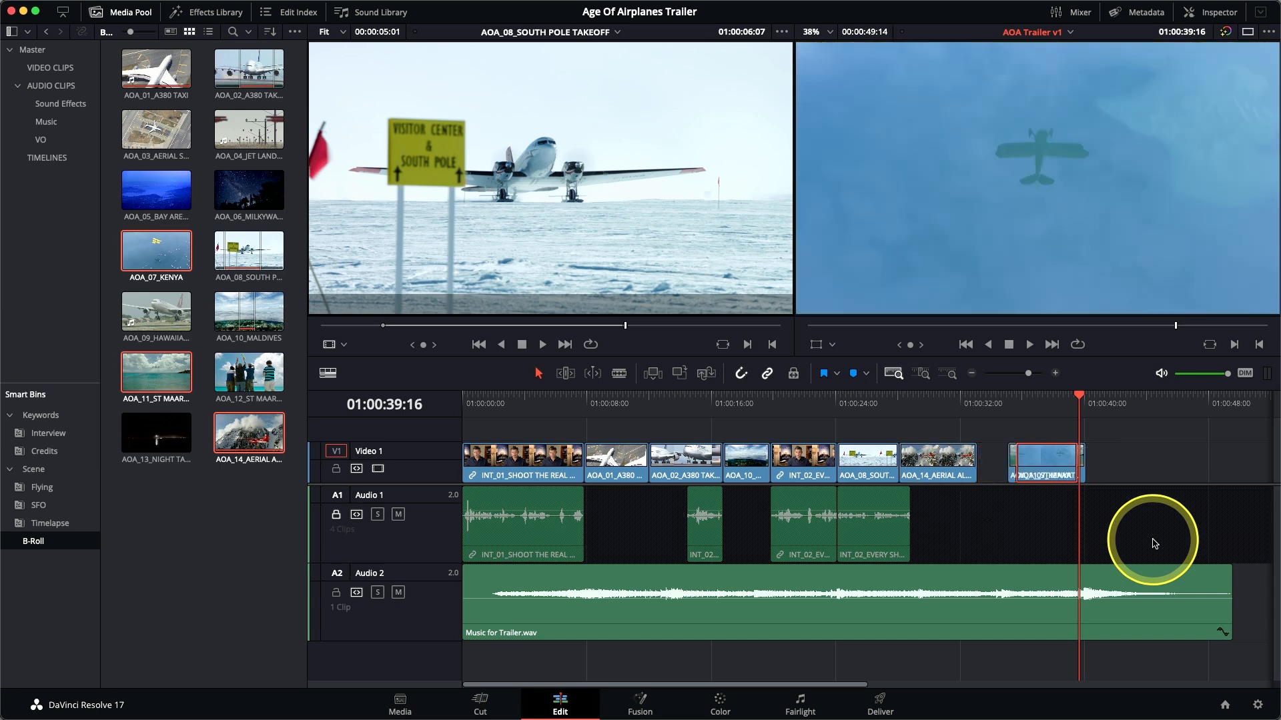
pyautogui.press('super+shift+comma')
pyautogui.press('super+shift+comma')
pyautogui.press('super+shift+comma')
pyautogui.press('super+shift+period')
pyautogui.press('super+shift+period')
pyautogui.press('super+shift+period')
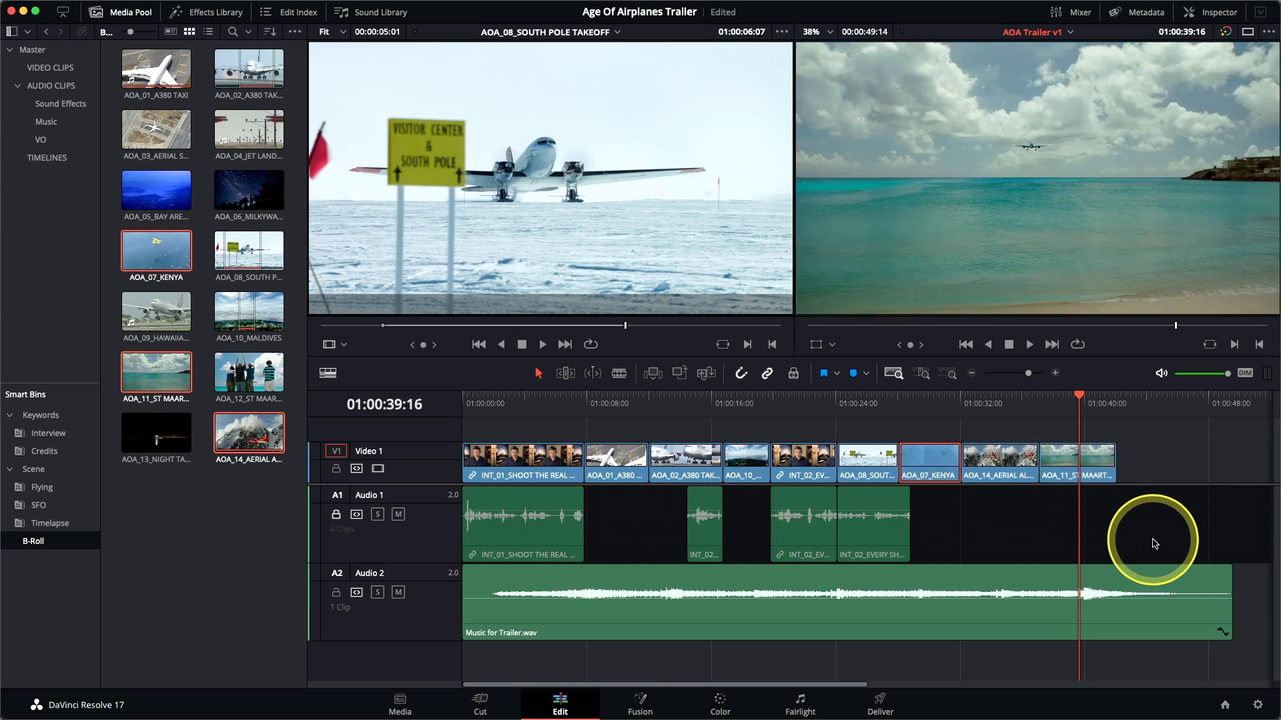
pyautogui.press('super+shift+comma')
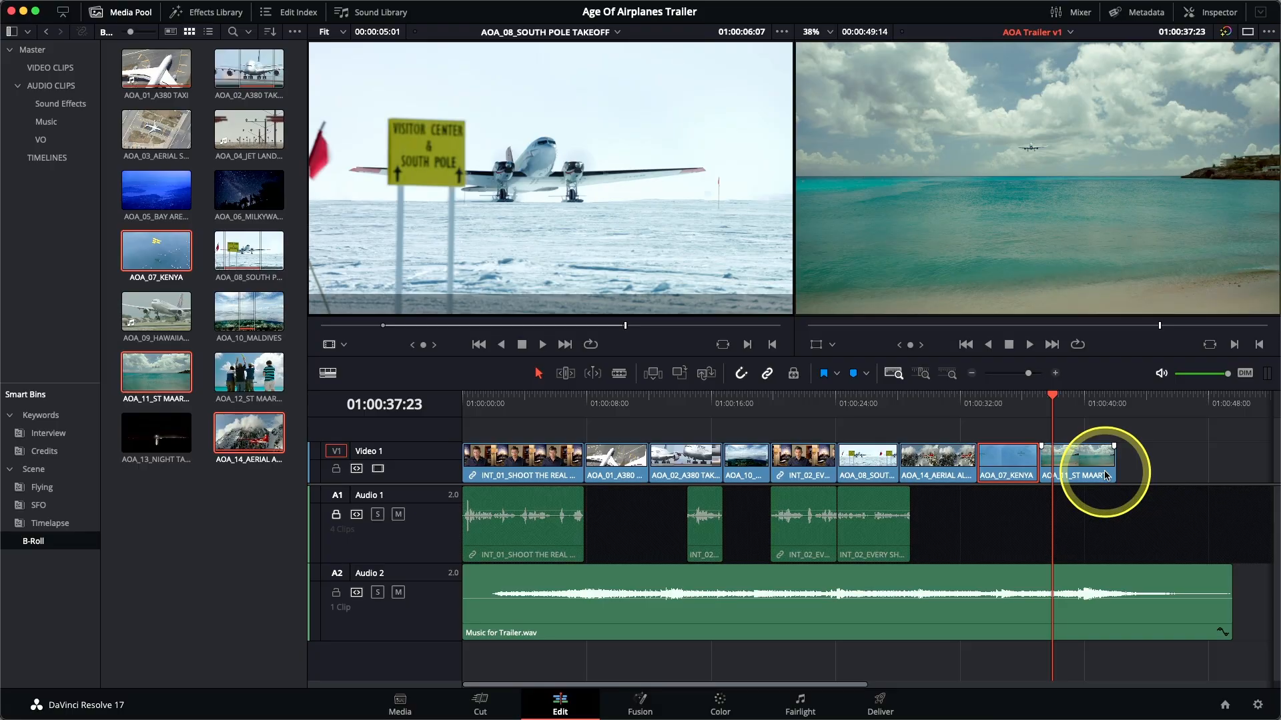
# - Ripple trim about one second off the end of AOA_14_AERIAL ALASKA, closing the gap before AOA_07_KENYA
pyautogui.click(937, 398)
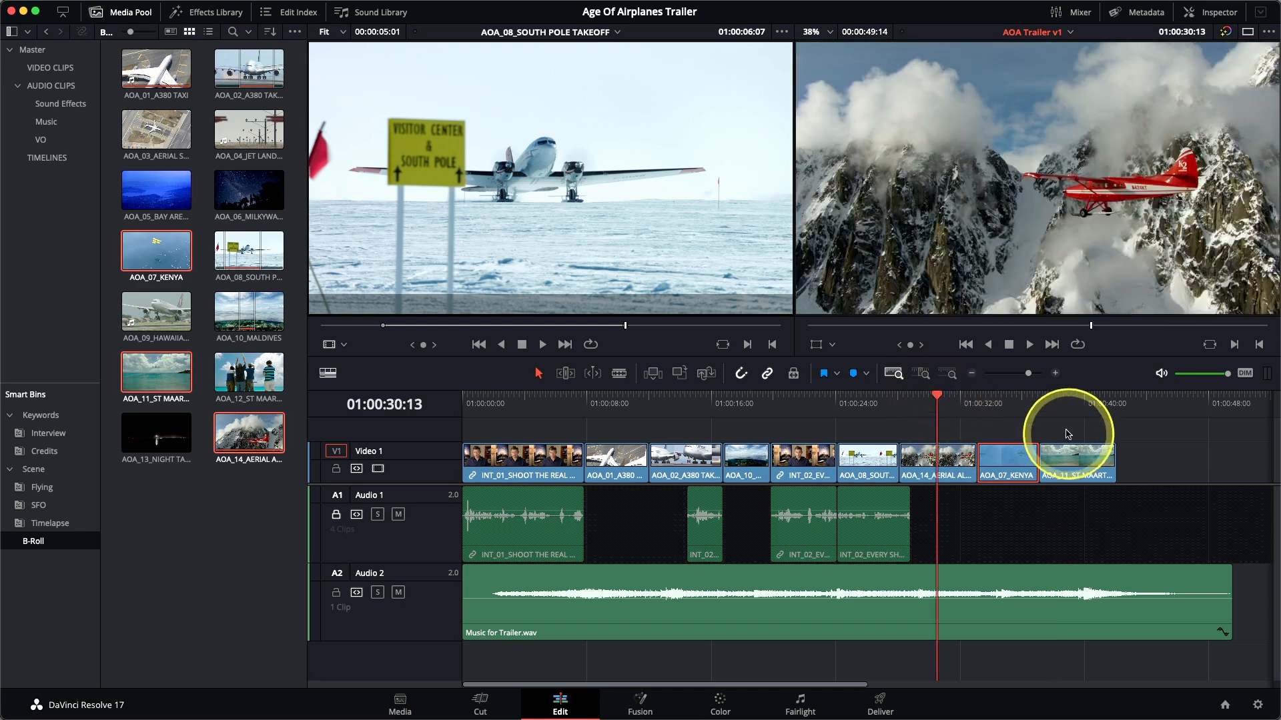
pyautogui.click(922, 375)
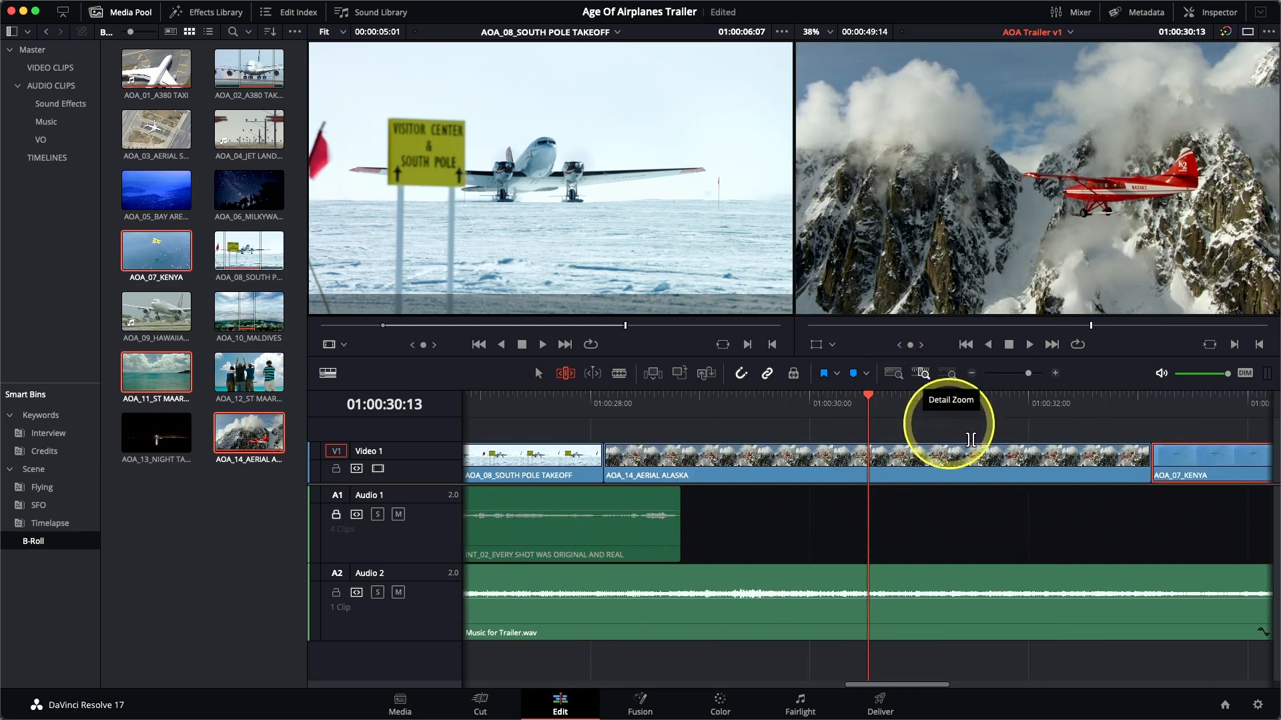
pyautogui.moveTo(1149, 459); pyautogui.dragTo(1030, 471)
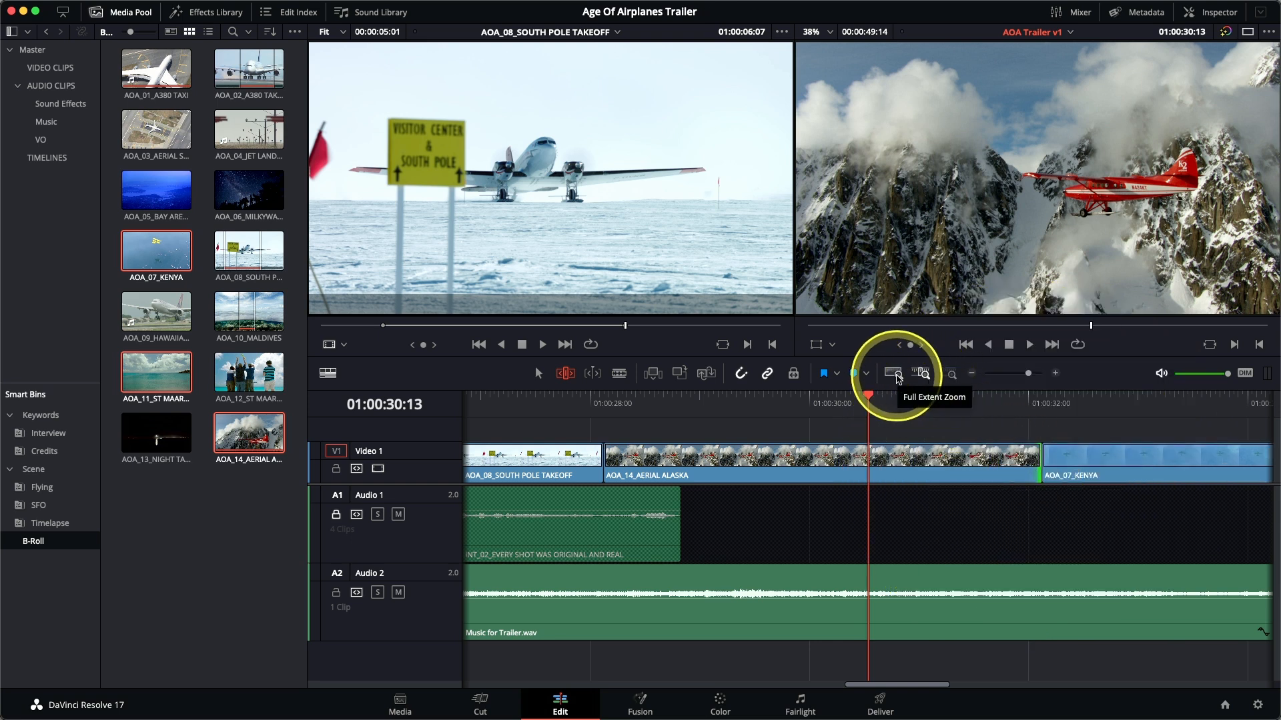
pyautogui.click(897, 378)
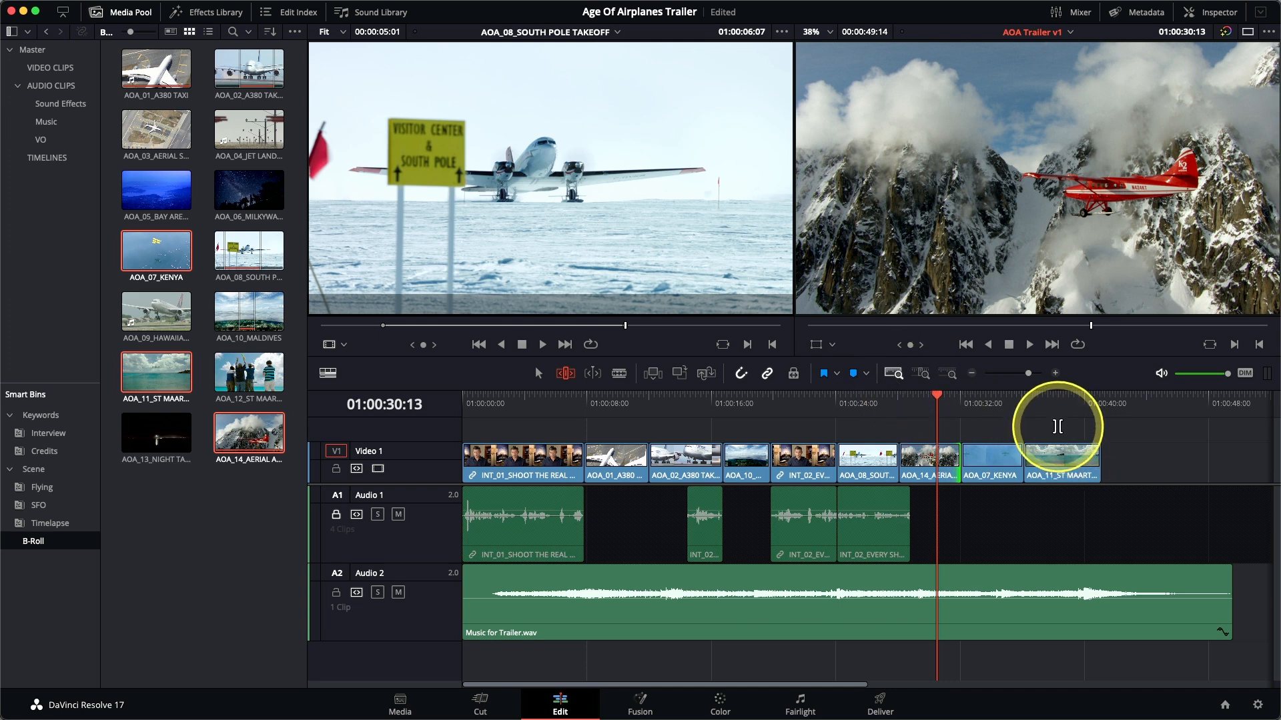
# - Play from the Alaska shot into AOA_11_ST MAARTEN LANDING and park the playhead at 01:00:39:23
pyautogui.press('space')
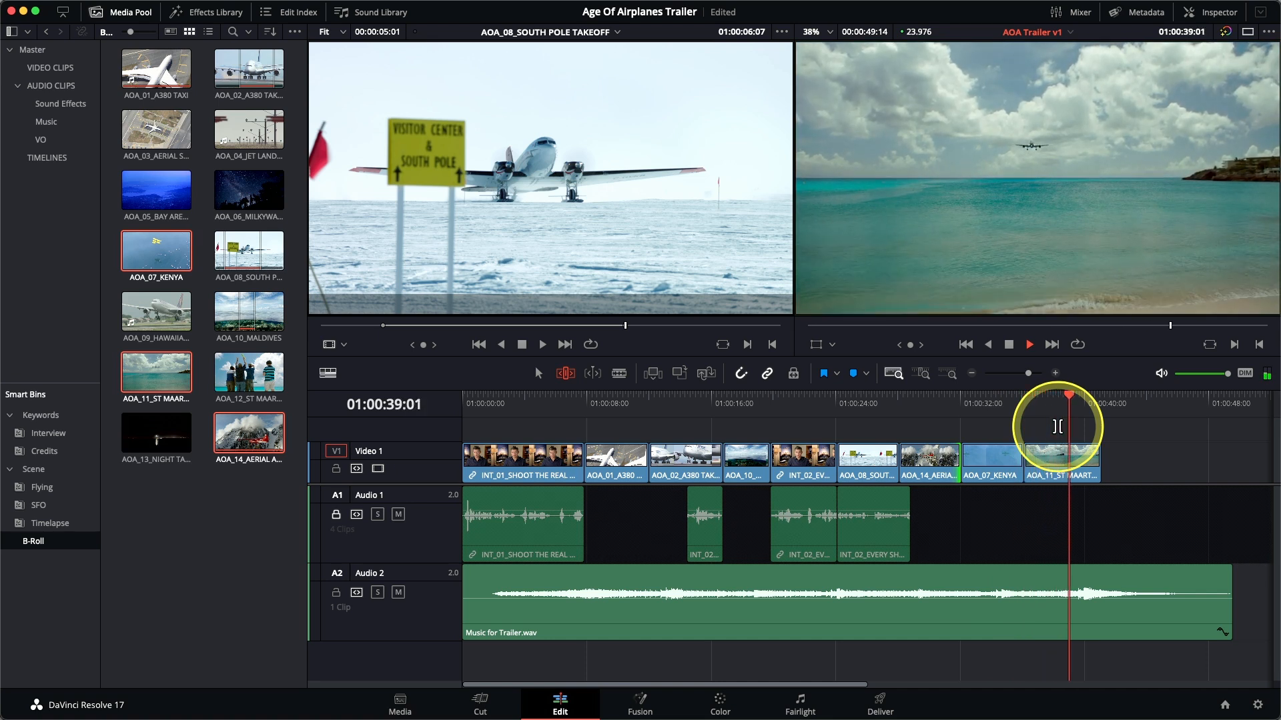
pyautogui.press('space')
pyautogui.press('Left')
pyautogui.press('Left')
pyautogui.press('Left')
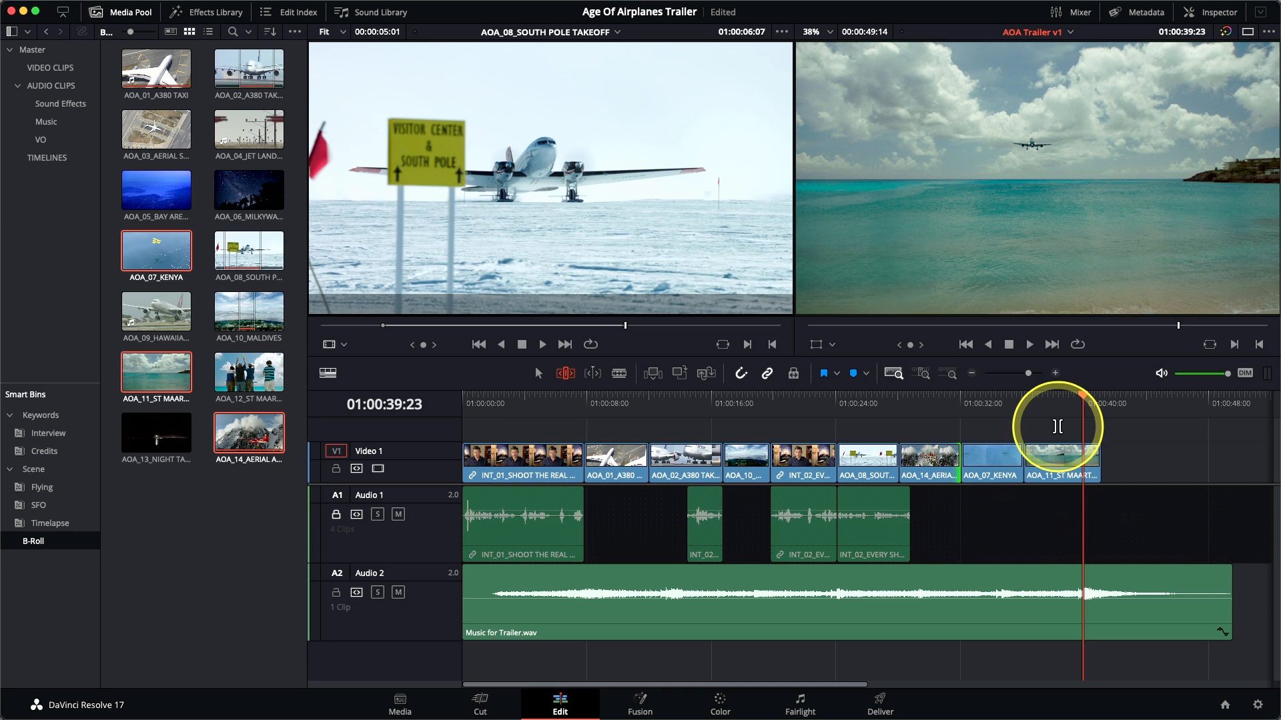
# - Fine-tune the playhead frame by frame near the end of AOA_11_ST MAARTEN LANDING to 01:00:40:01, on the music peak
pyautogui.press('Left')
pyautogui.press('Right')
pyautogui.press('Right')
pyautogui.press('Right')
pyautogui.press('Right')
pyautogui.press('Left')
pyautogui.press('Left')
pyautogui.press('Right')
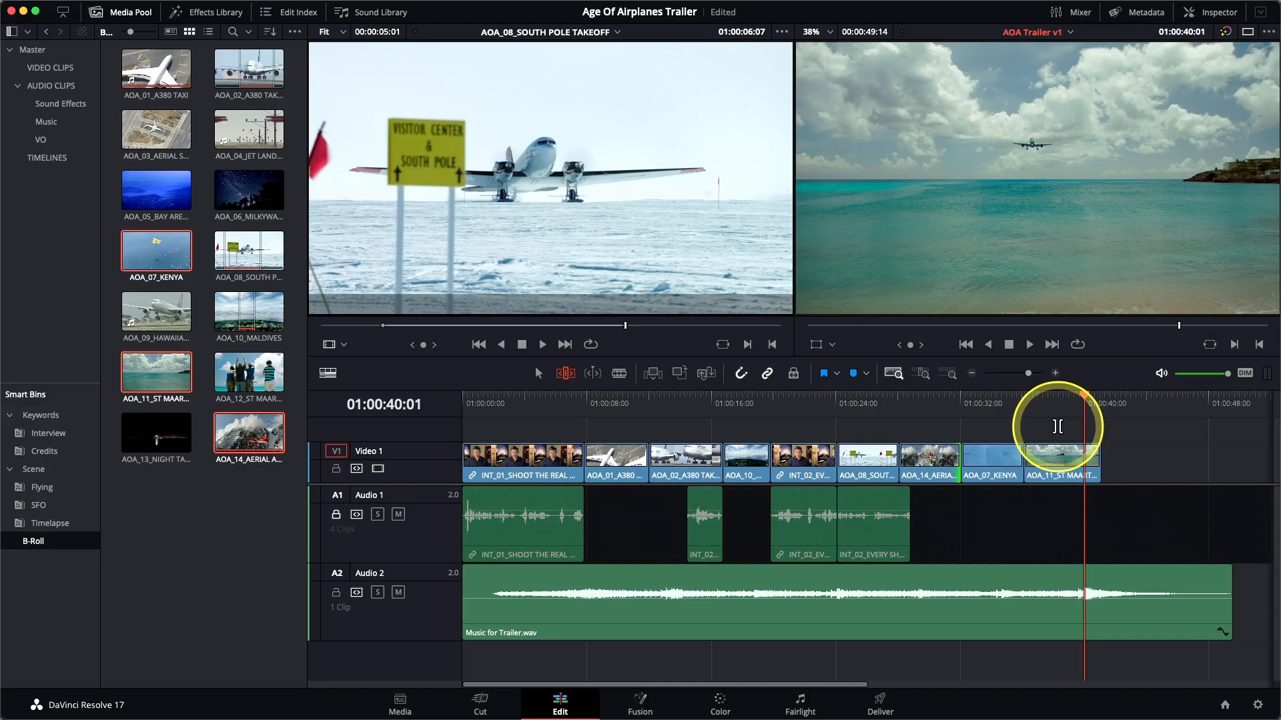
# - Add CREDITS.mov from the Credits smart bin to Video 1 at 01:00:40:01, overwriting the tail of AOA_11_ST MAARTEN LANDING, and review the cut
pyautogui.click(42, 453)
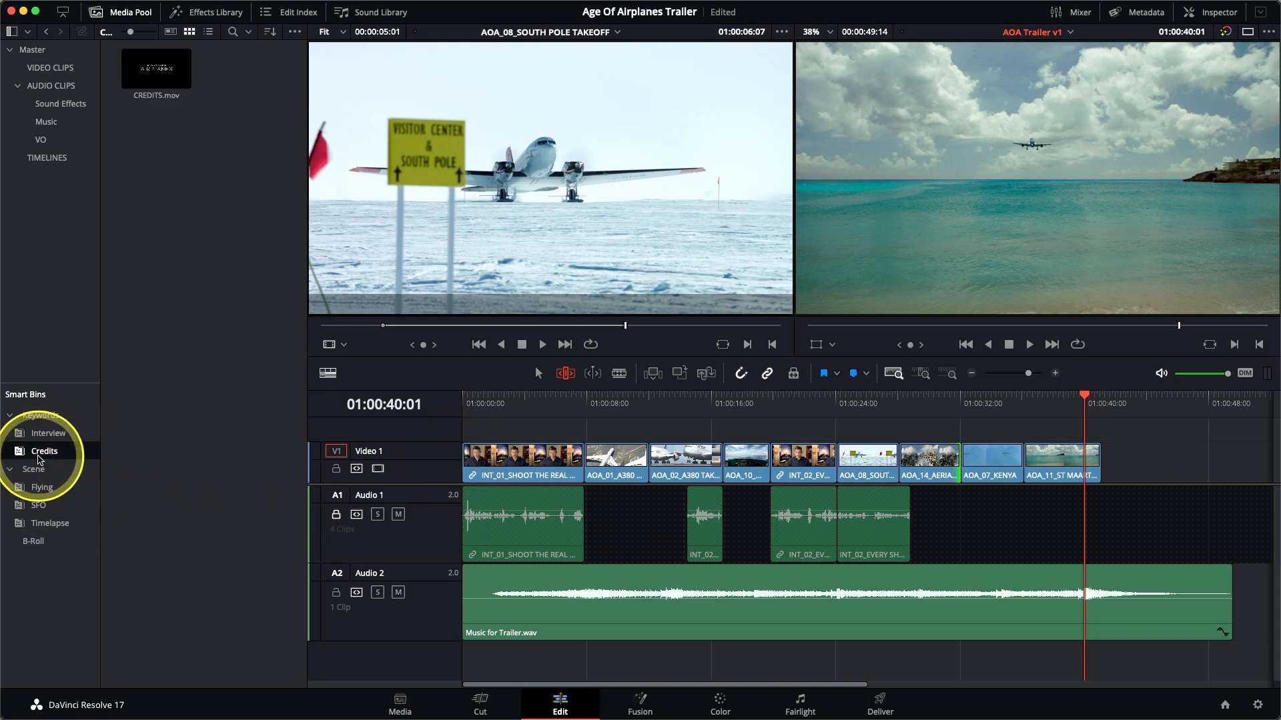
pyautogui.doubleClick(142, 76)
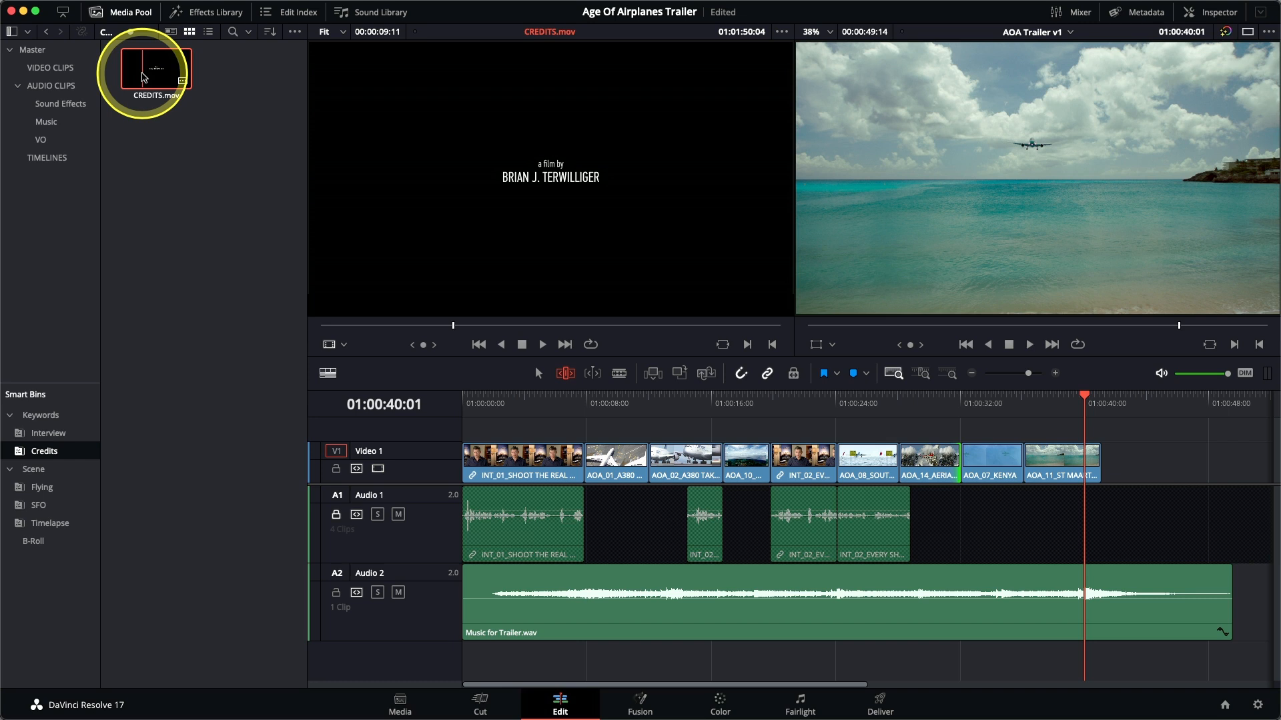
pyautogui.hotkey('shift', 'F12')
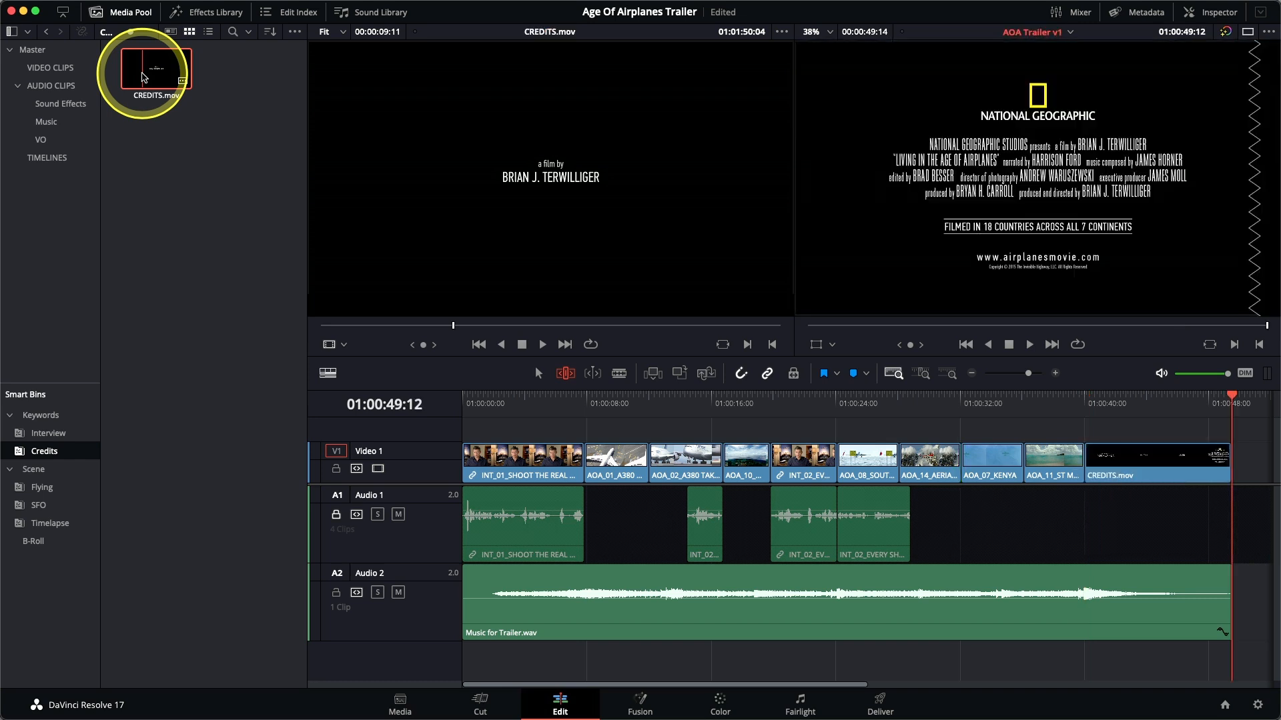
pyautogui.press('Up')
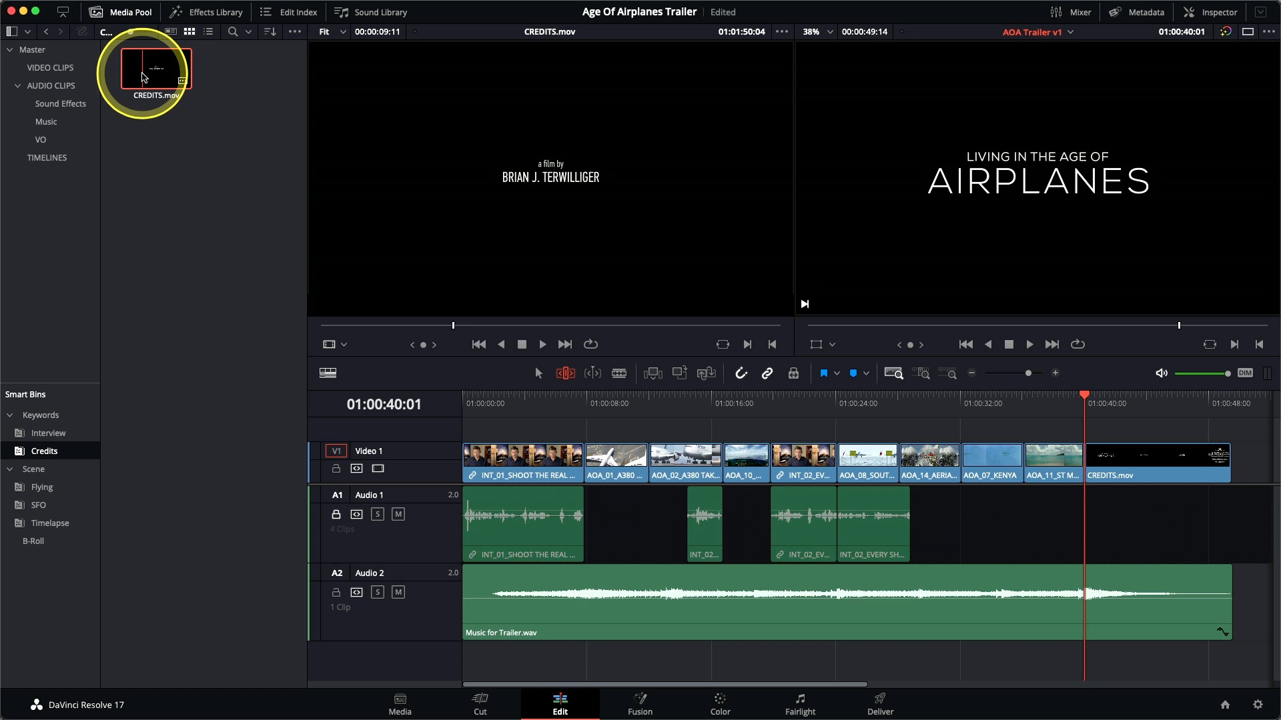
pyautogui.press('/')
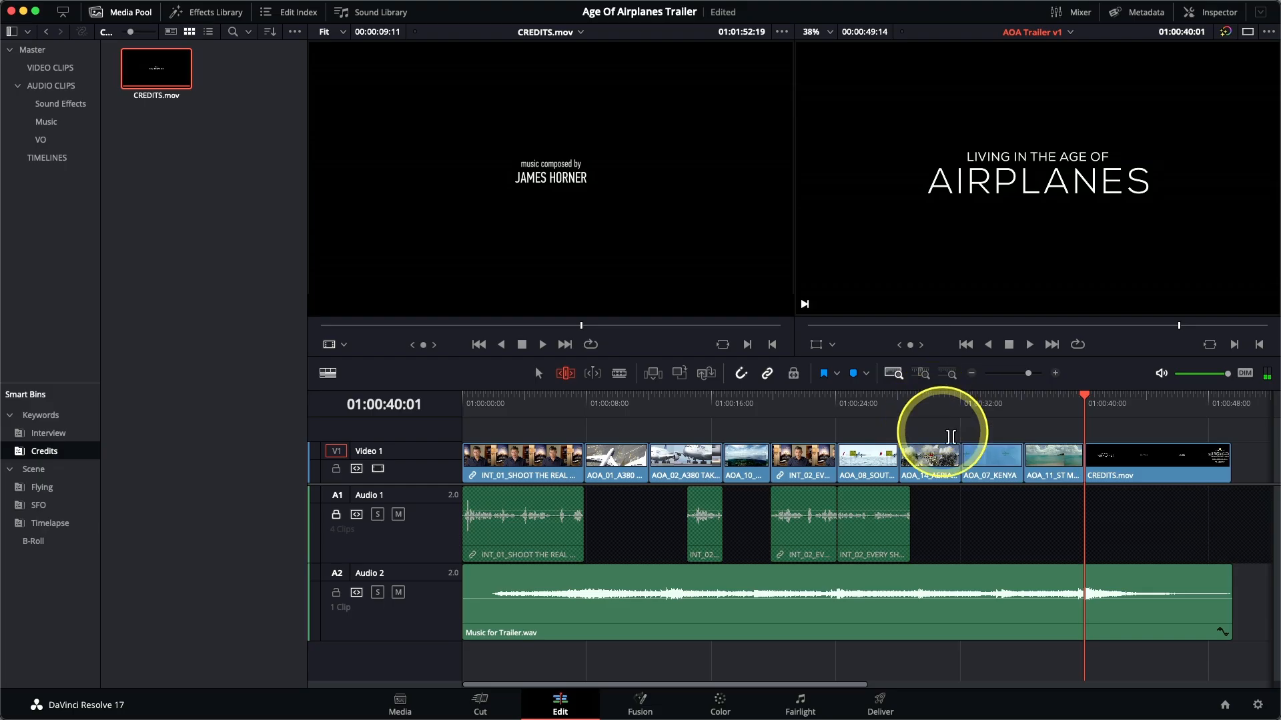
# - Slip AOA_11_ST MAARTEN LANDING by about -06:10 so its footage starts with the plane closer, and review the cut into the credits
pyautogui.click(1052, 400)
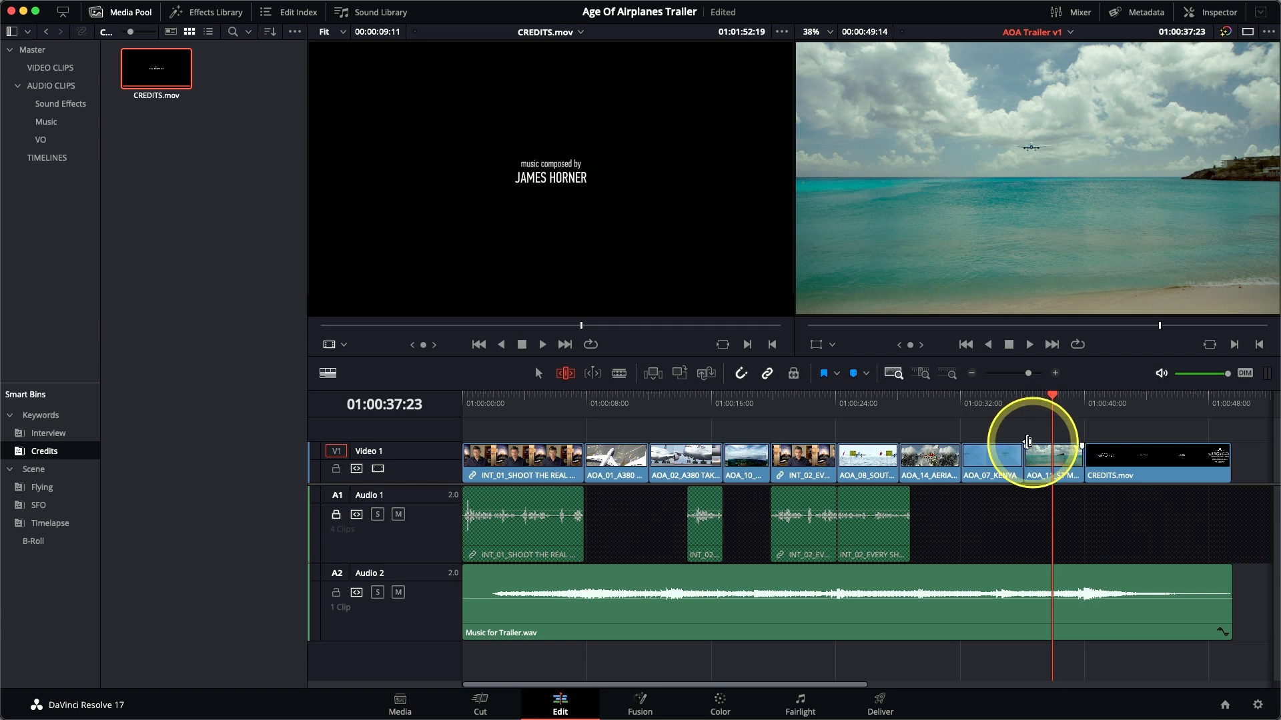
pyautogui.click(922, 374)
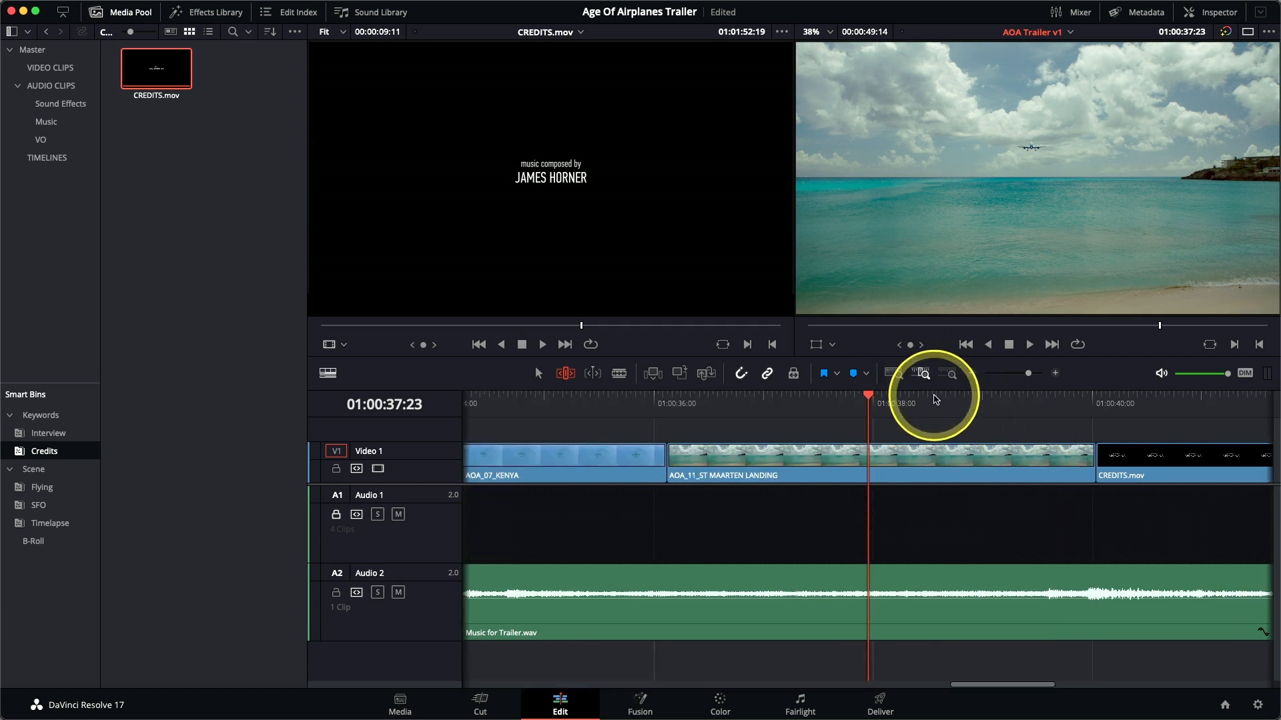
pyautogui.click(922, 456)
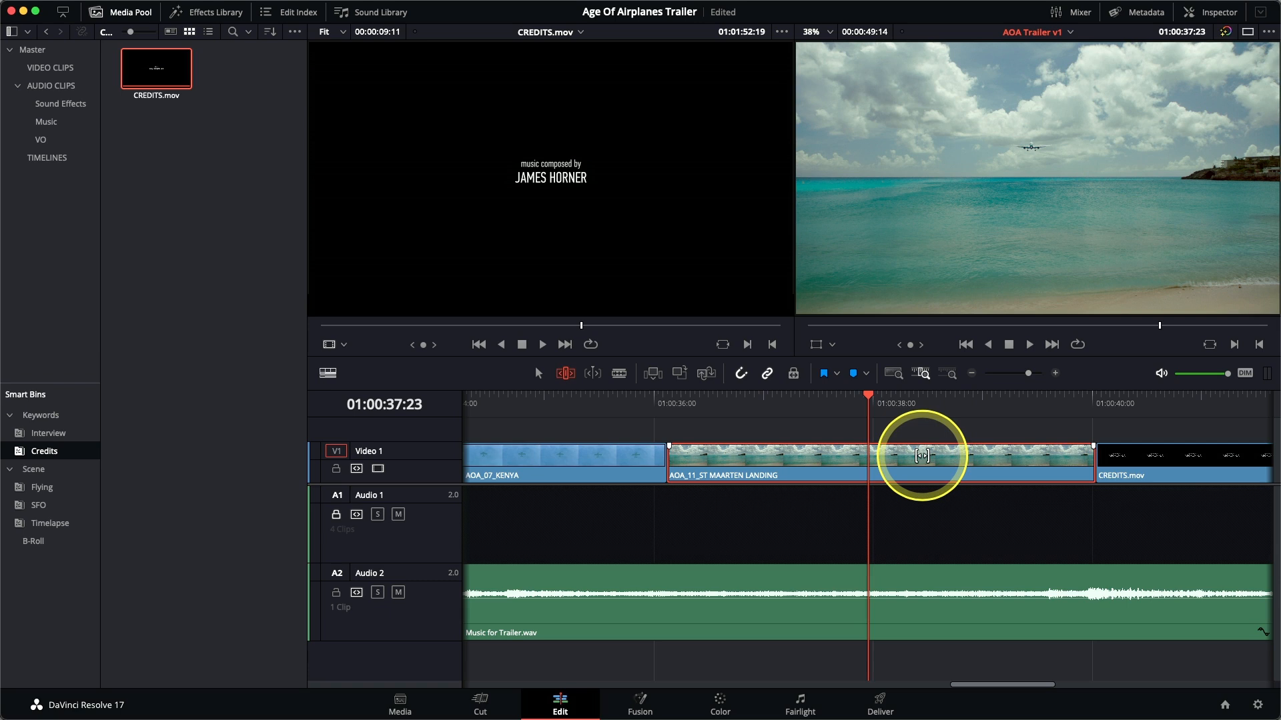
pyautogui.press('/')
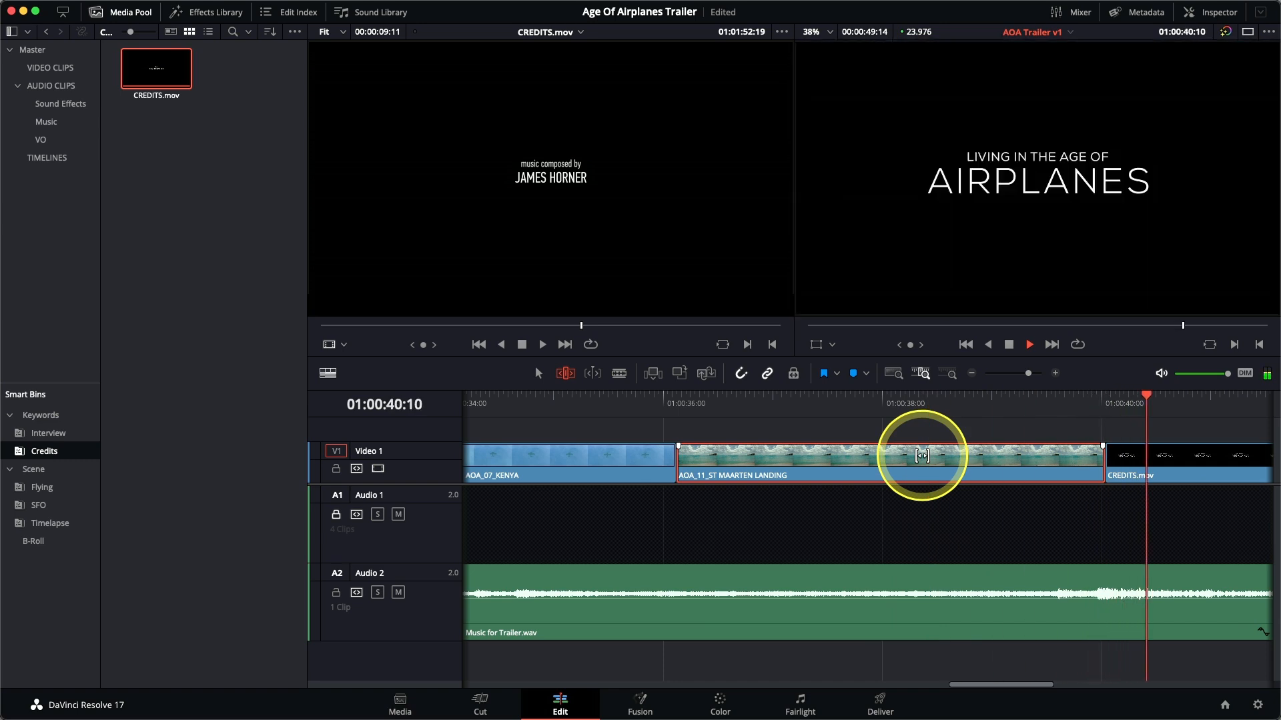
pyautogui.press('Up')
pyautogui.press('Up')
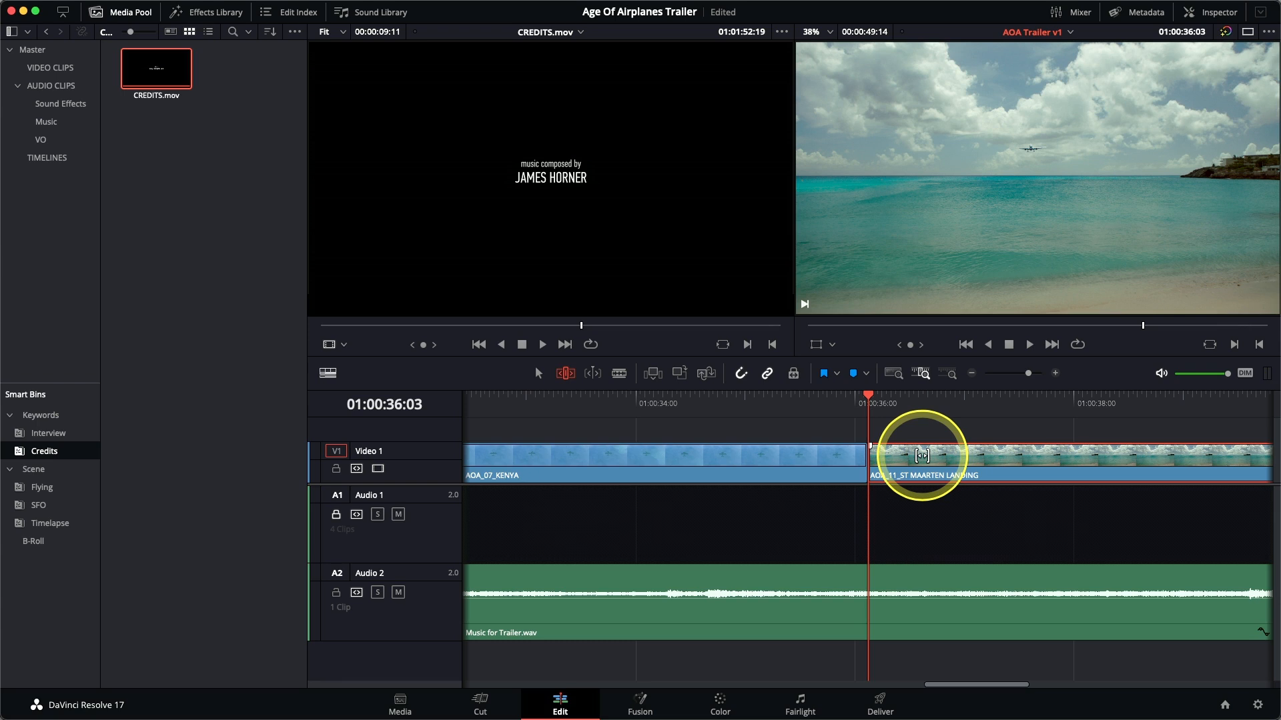
pyautogui.hscroll(5, 921, 455)
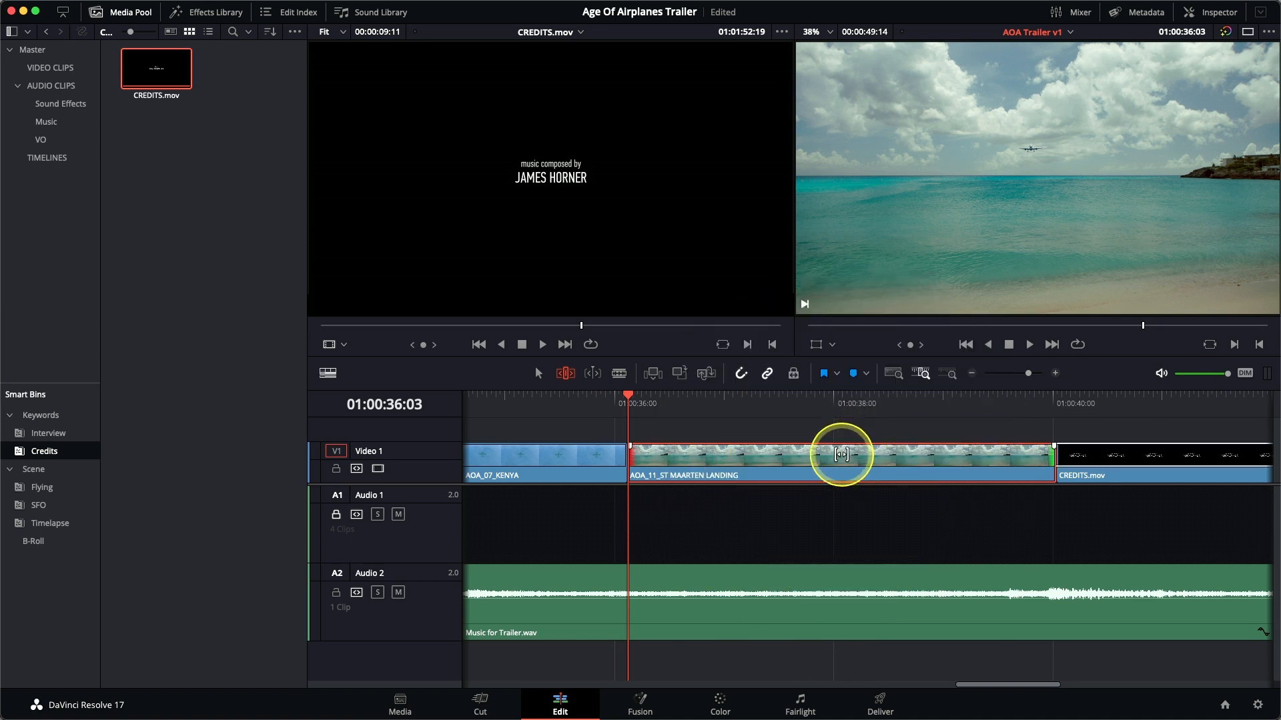
pyautogui.moveTo(841, 455); pyautogui.dragTo(826, 457)
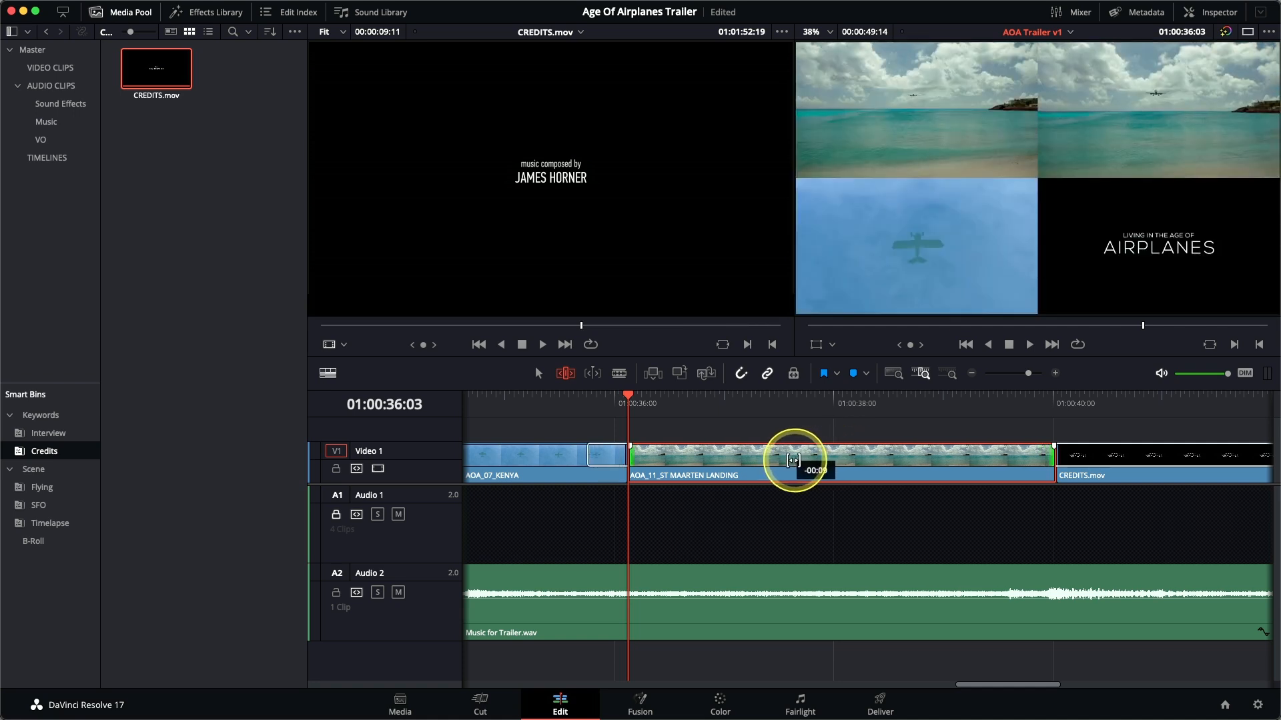
pyautogui.moveTo(568, 454); pyautogui.dragTo(666, 459)
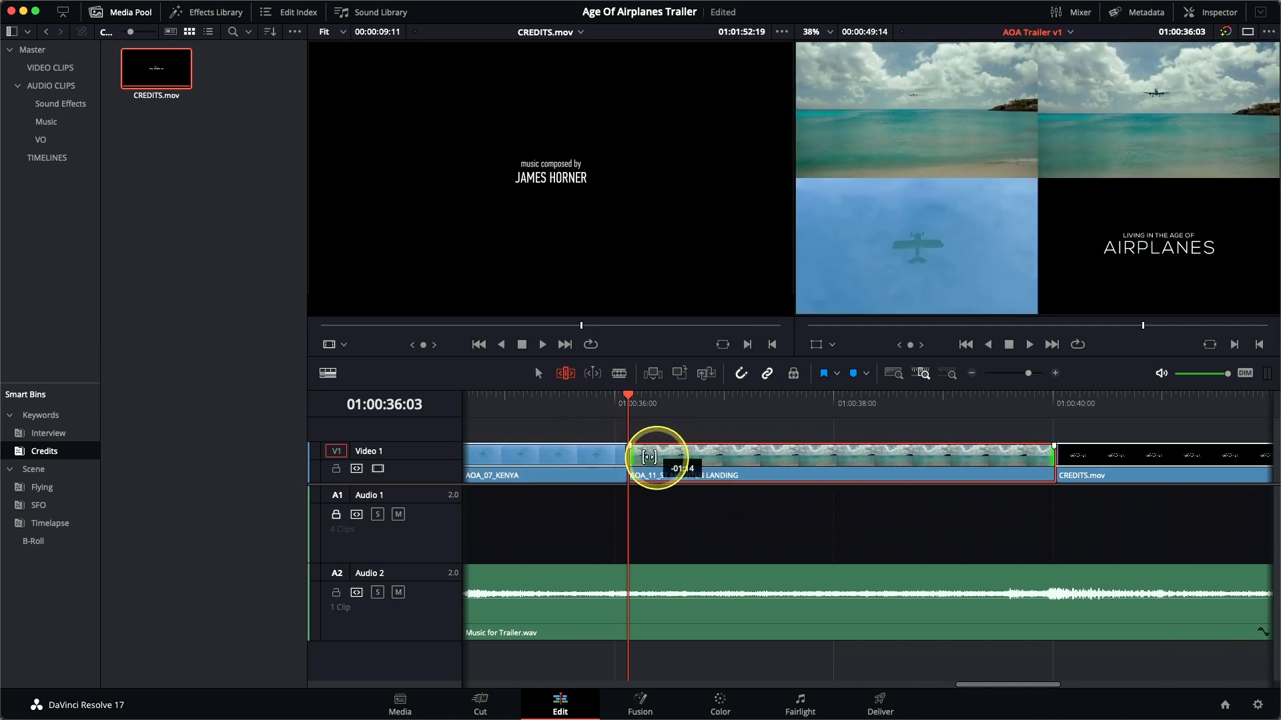
pyautogui.moveTo(582, 456); pyautogui.dragTo(144, 434)
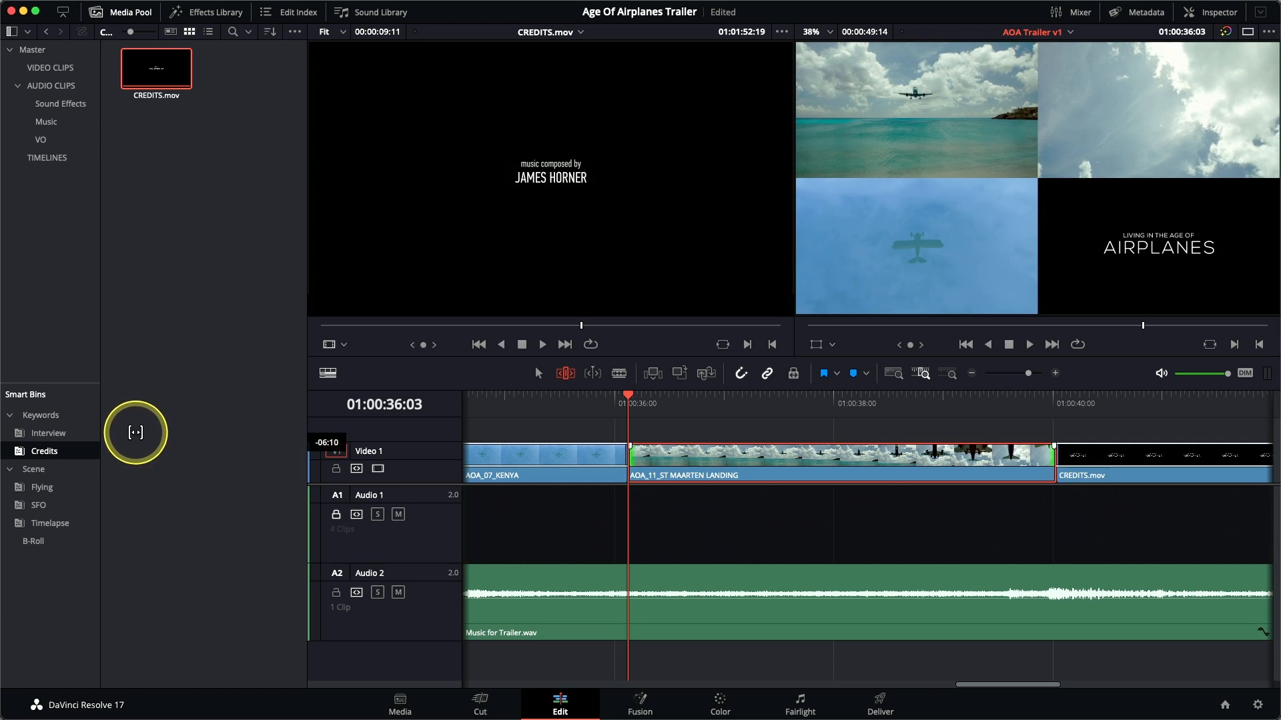
pyautogui.moveTo(135, 432); pyautogui.dragTo(136, 435)
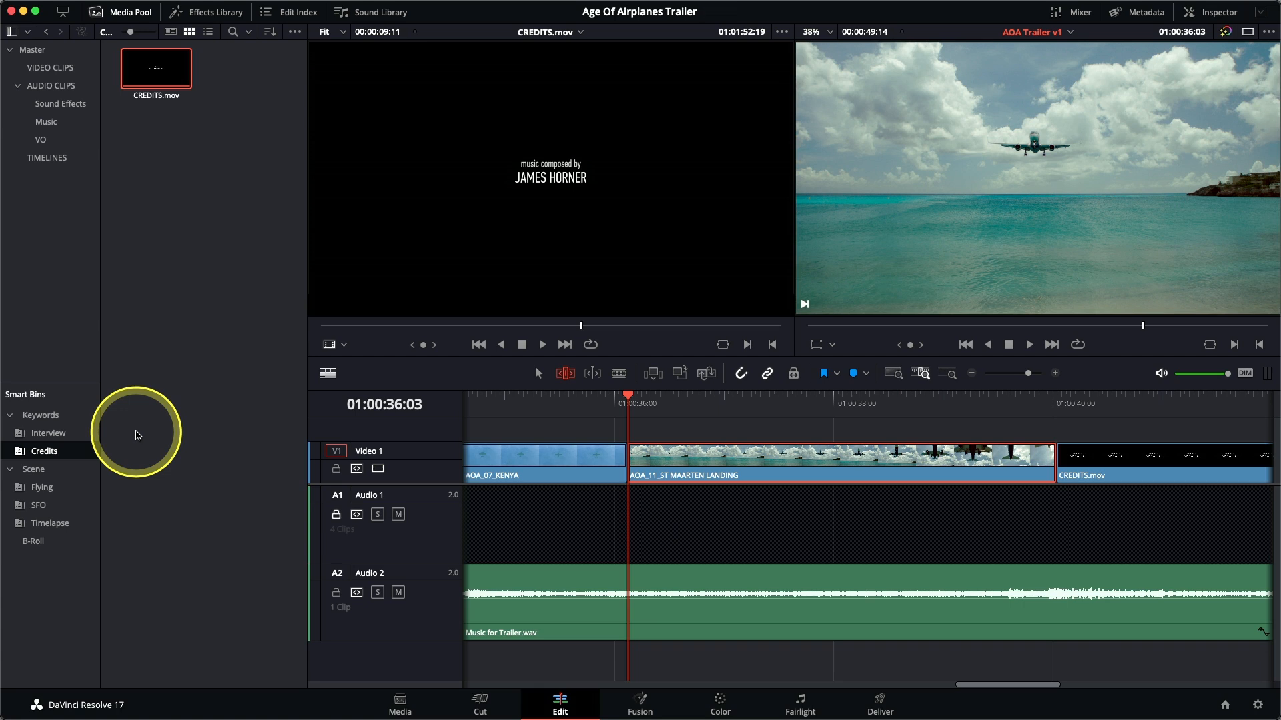
pyautogui.press('/')
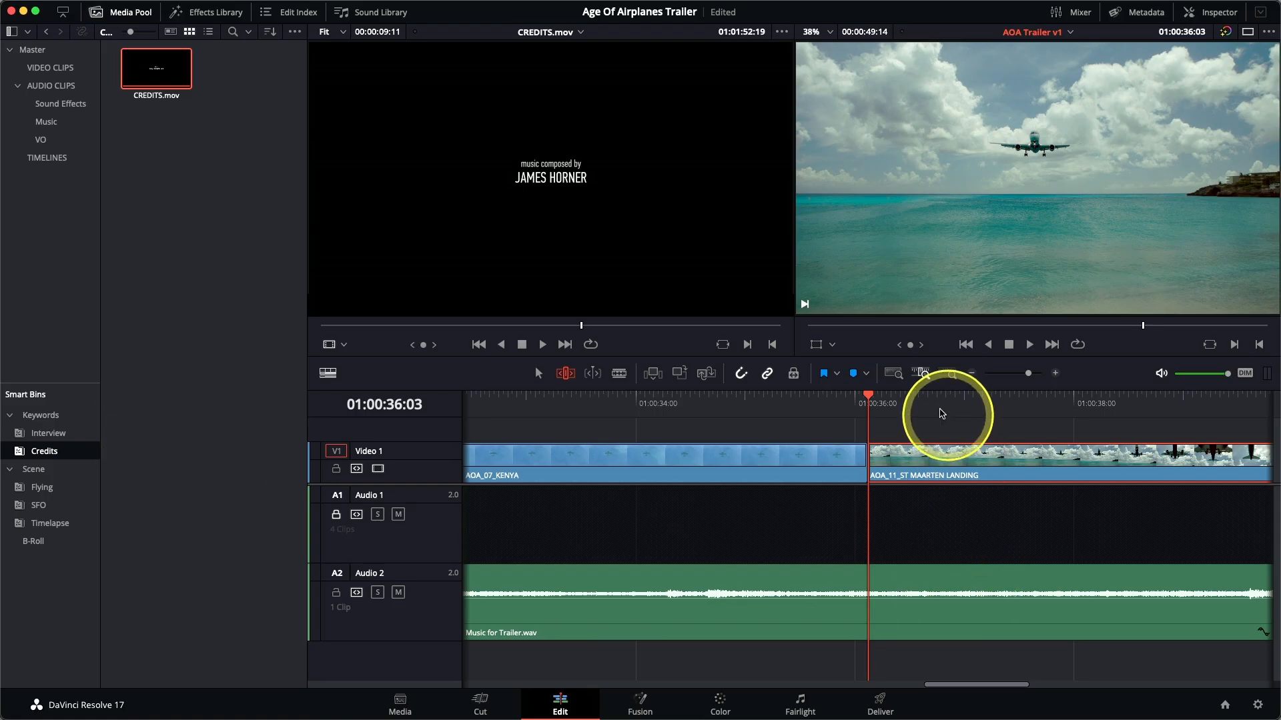
# - Slip the content of the sped-up AOA_14_AERIAL ALASKA clip by about five seconds to a later part of its footage, and play it around the cut
pyautogui.click(894, 374)
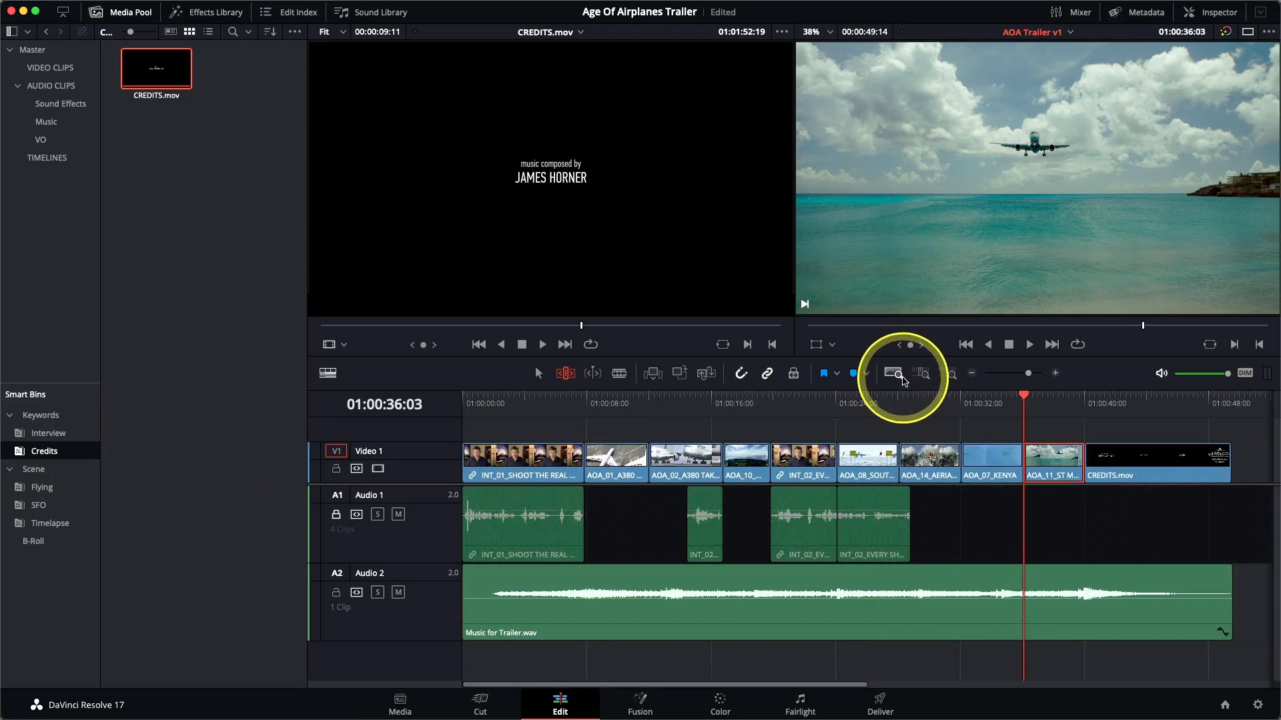
pyautogui.click(911, 399)
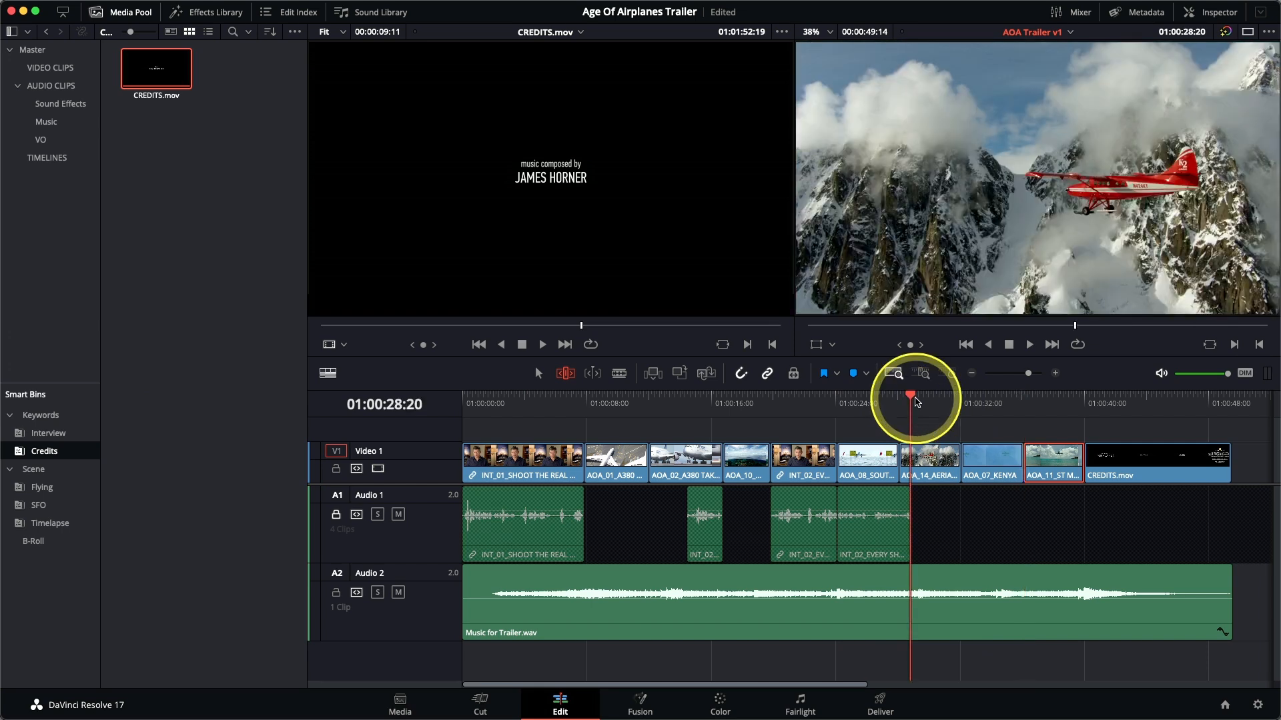
pyautogui.click(925, 457)
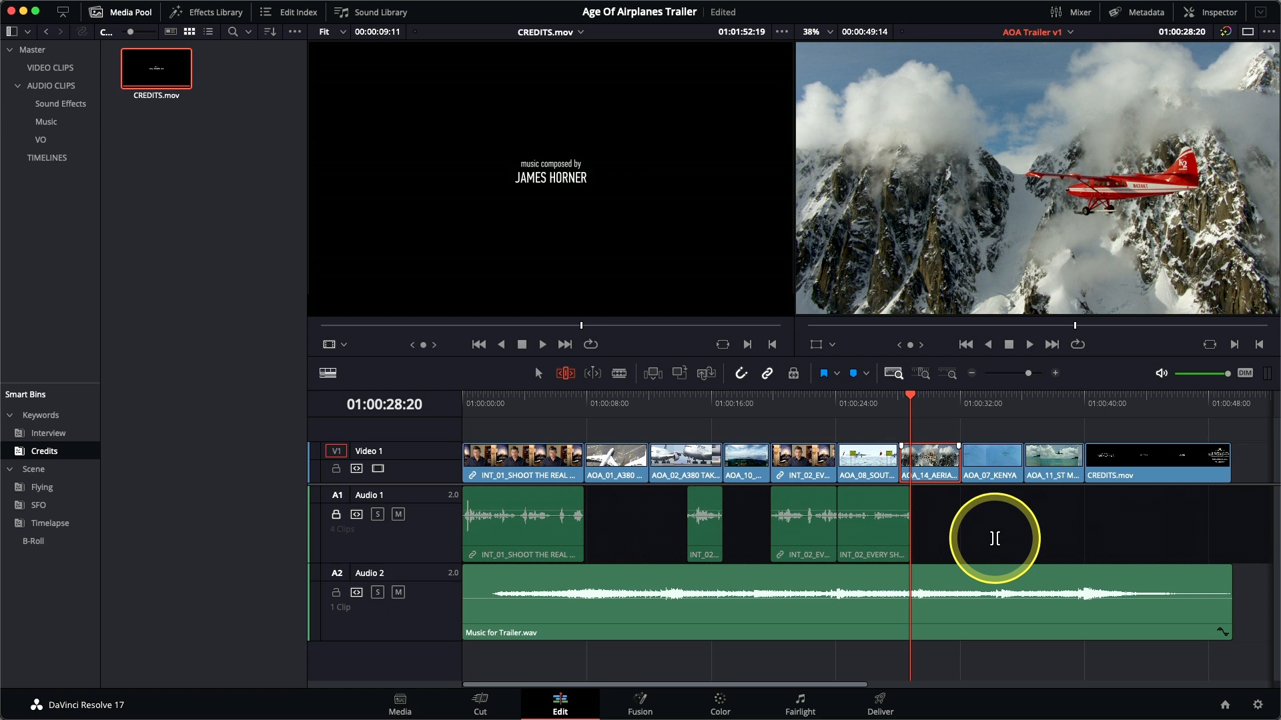
pyautogui.press('/')
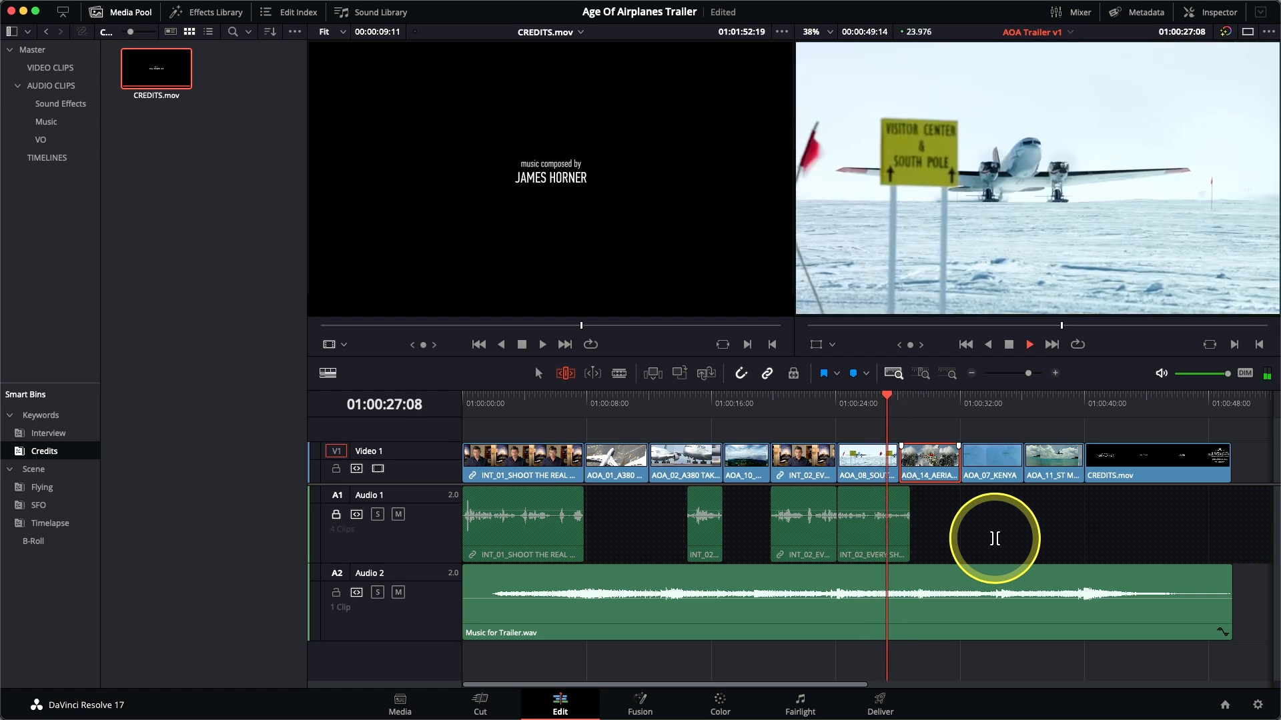
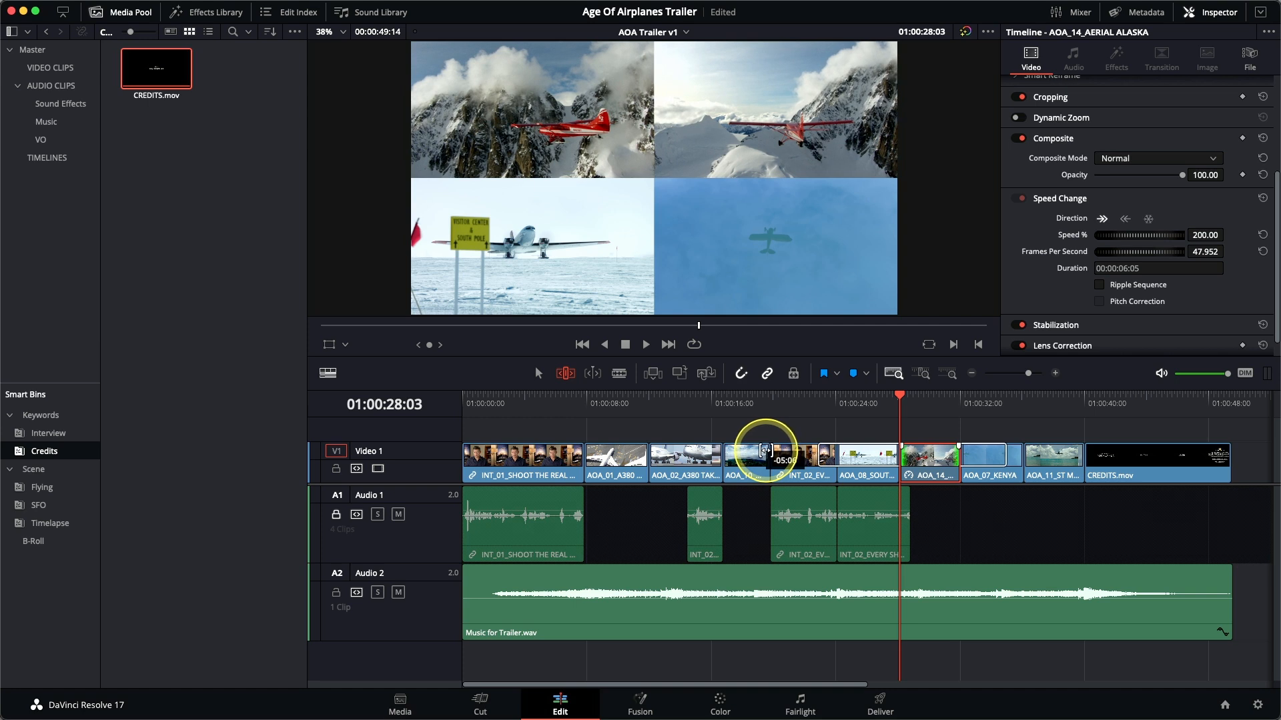
pyautogui.moveTo(765, 451); pyautogui.dragTo(752, 452)
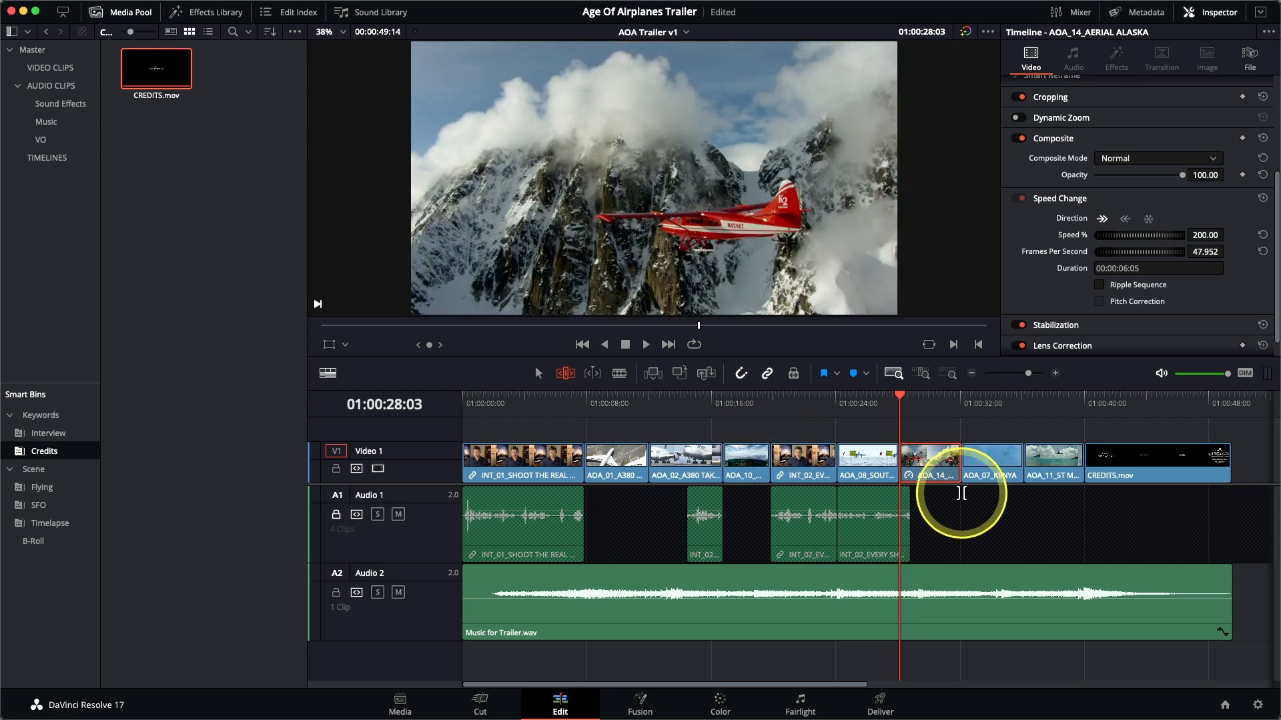
pyautogui.press('/')
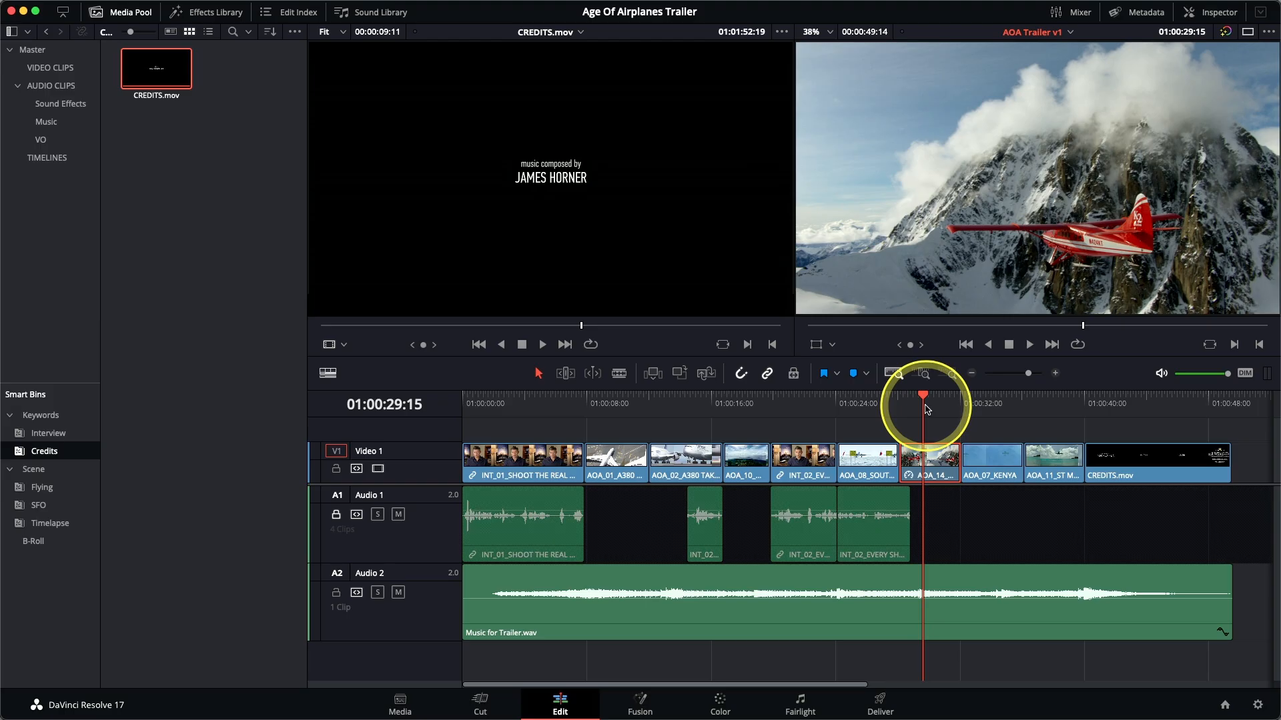
# - Match frame AOA_07_KENYA at 01:00:32:03 and replace its footage with the yellow biplane section at source frame 01:00:18:17
pyautogui.moveTo(925, 409); pyautogui.dragTo(961, 407)
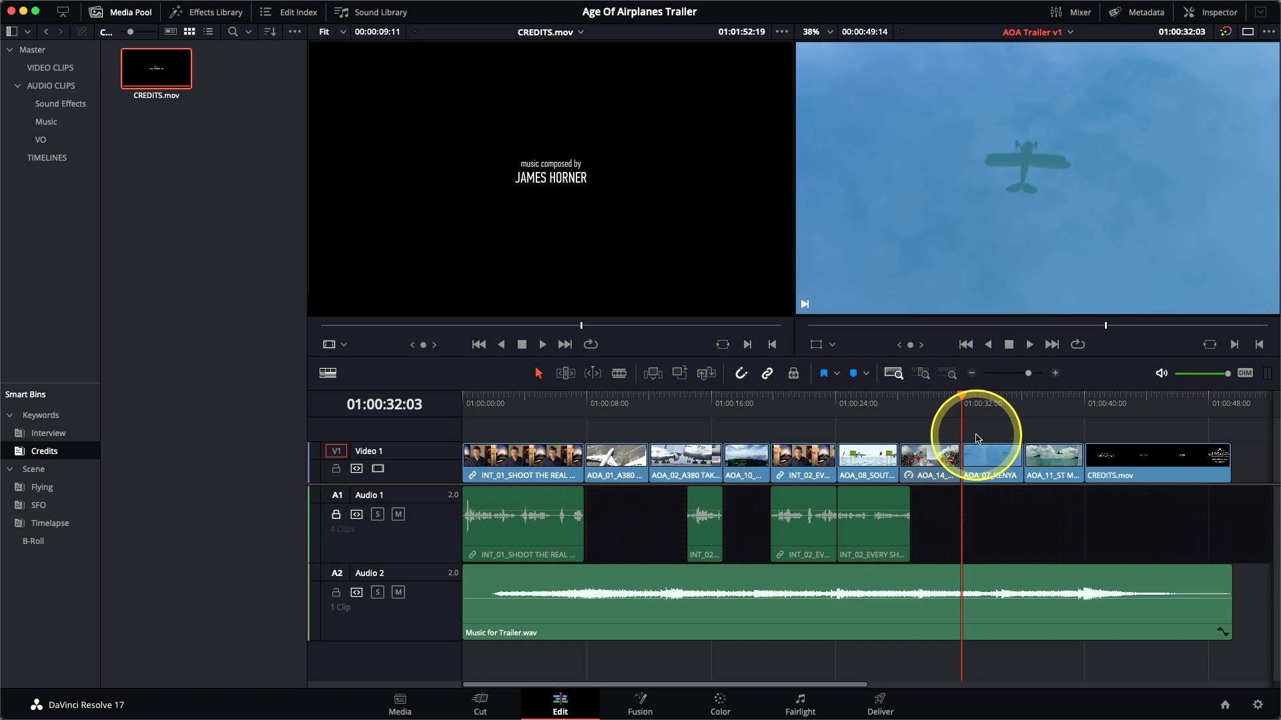
pyautogui.press('f')
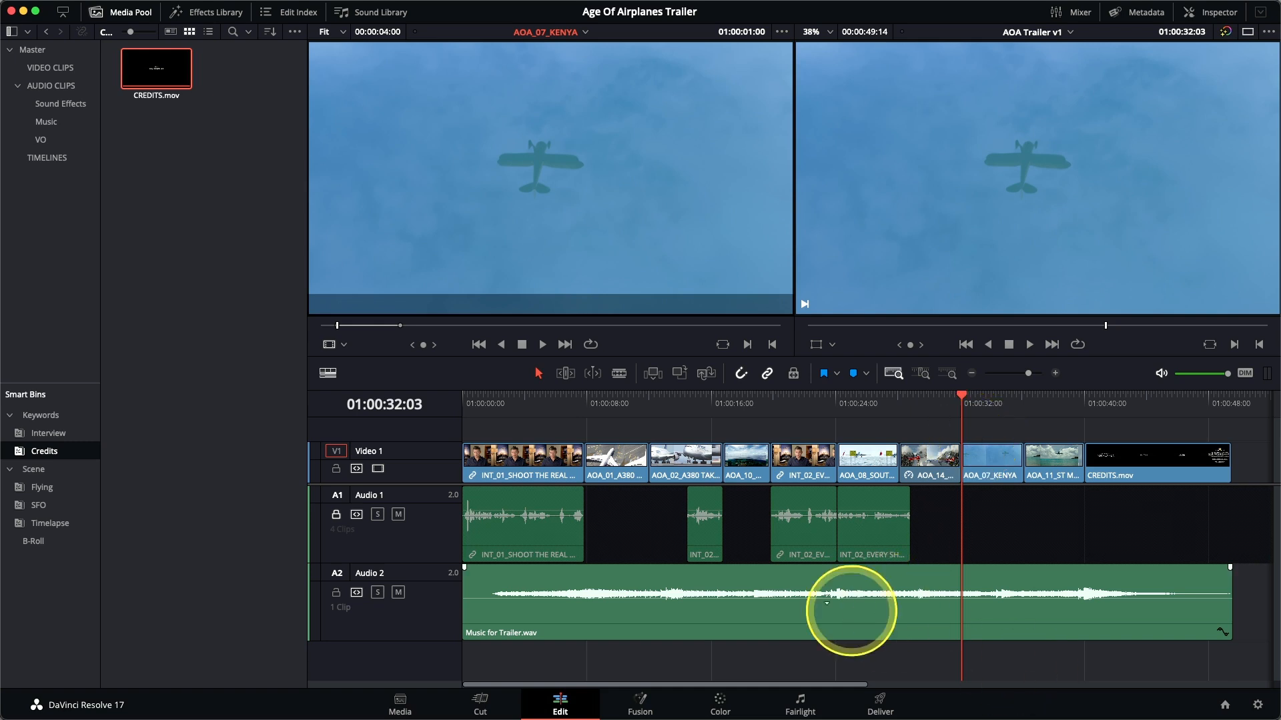
pyautogui.moveTo(372, 326); pyautogui.dragTo(621, 332)
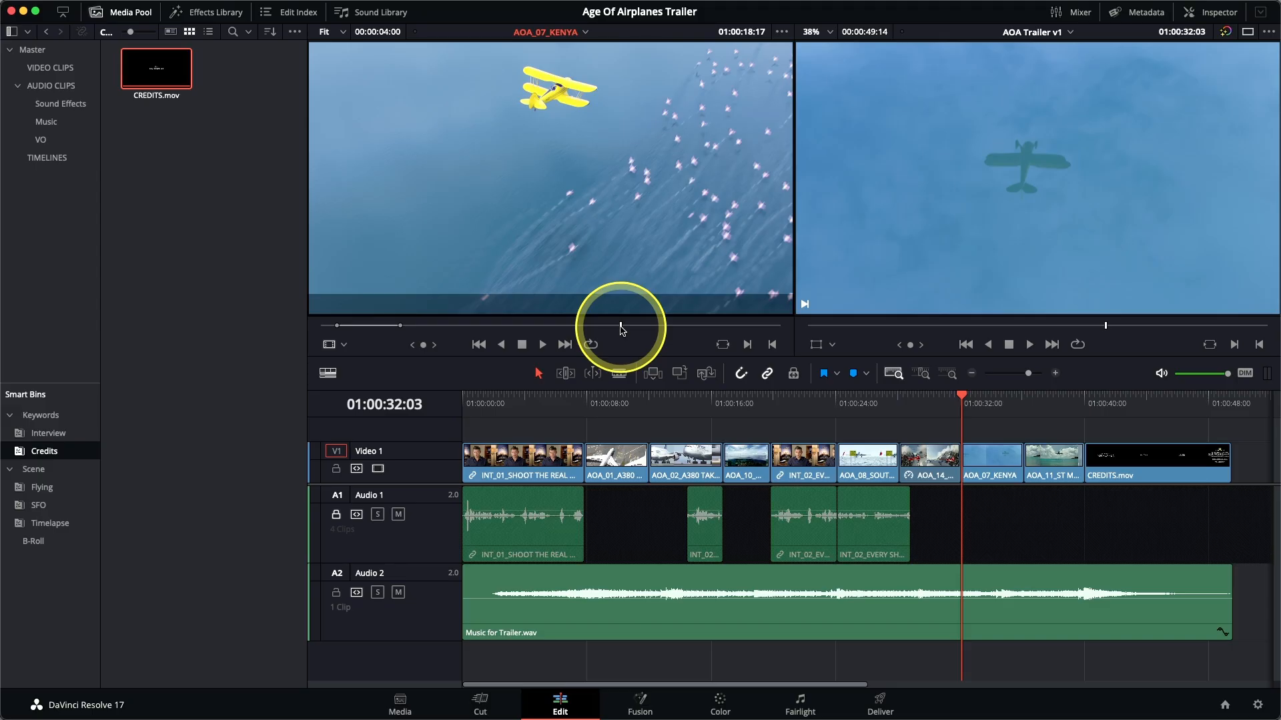
pyautogui.moveTo(571, 172); pyautogui.dragTo(1271, 152)
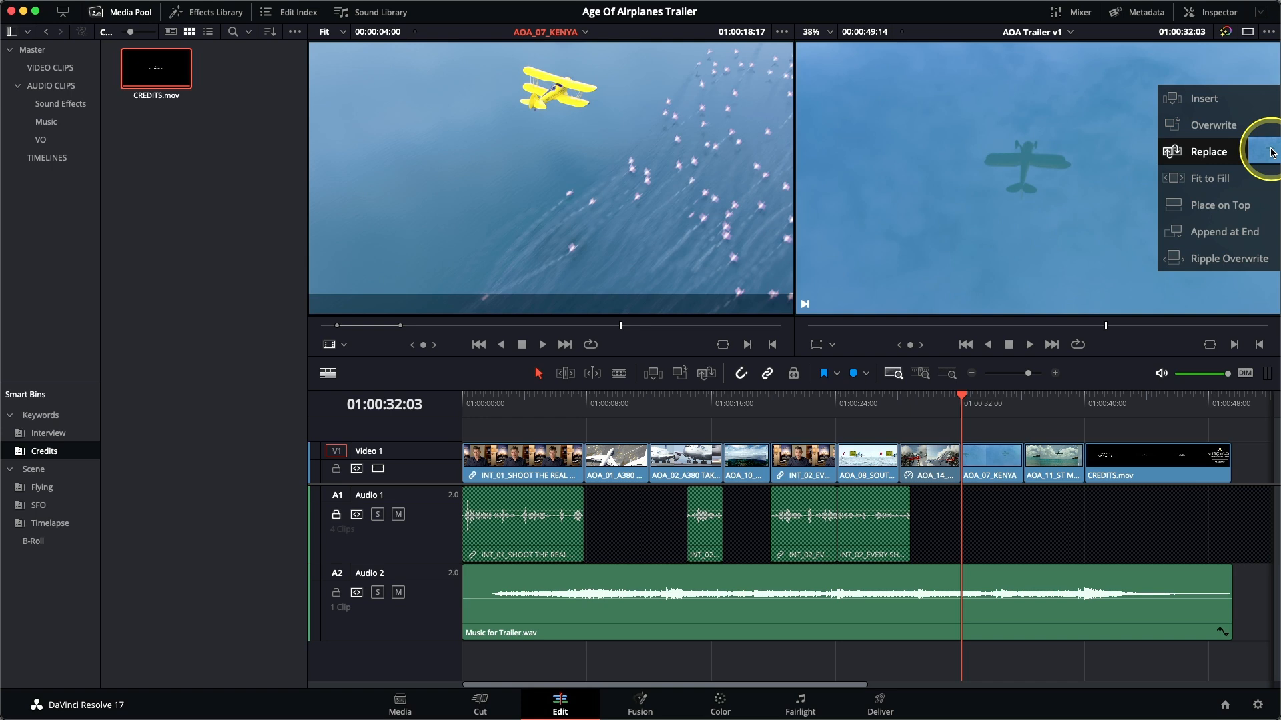
pyautogui.moveTo(1271, 152); pyautogui.dragTo(655, 193)
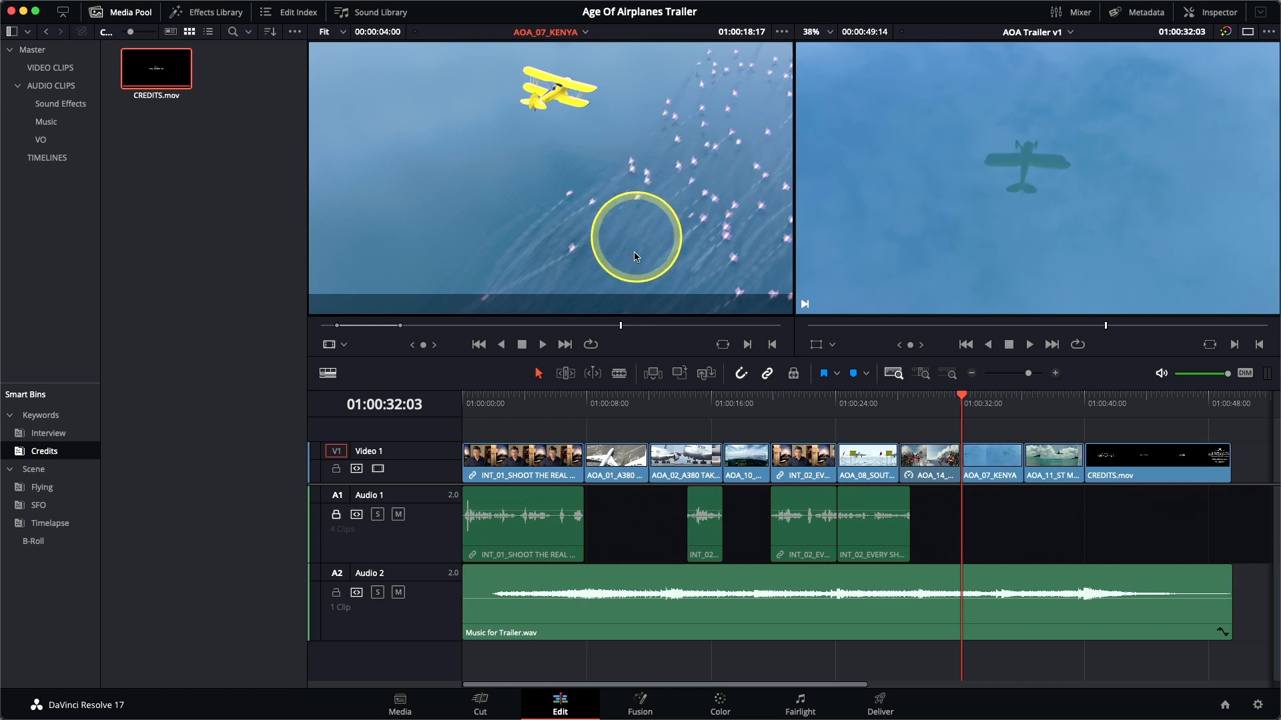
pyautogui.click(707, 374)
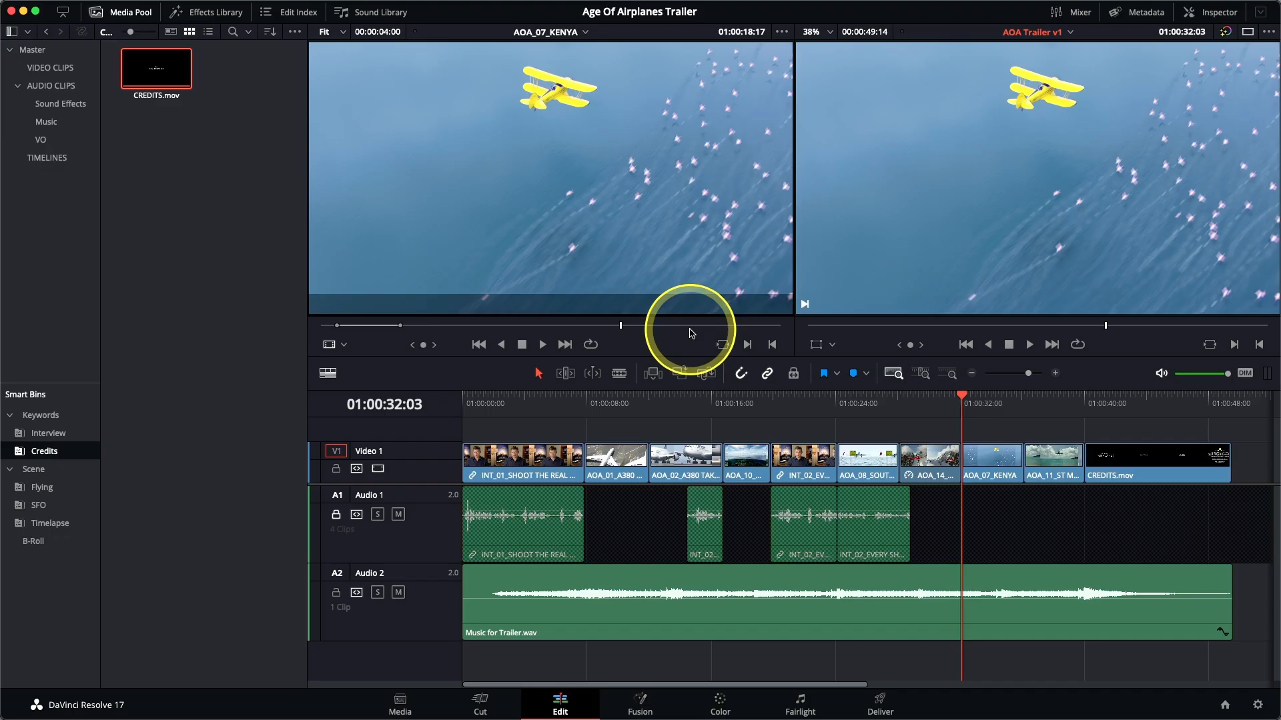
# - Review the plane's flyover in AOA_11_ST MAARTEN LANDING, park near 01:00:38:19 and locate the clip in the Media Pool
pyautogui.moveTo(1041, 405); pyautogui.dragTo(1062, 410)
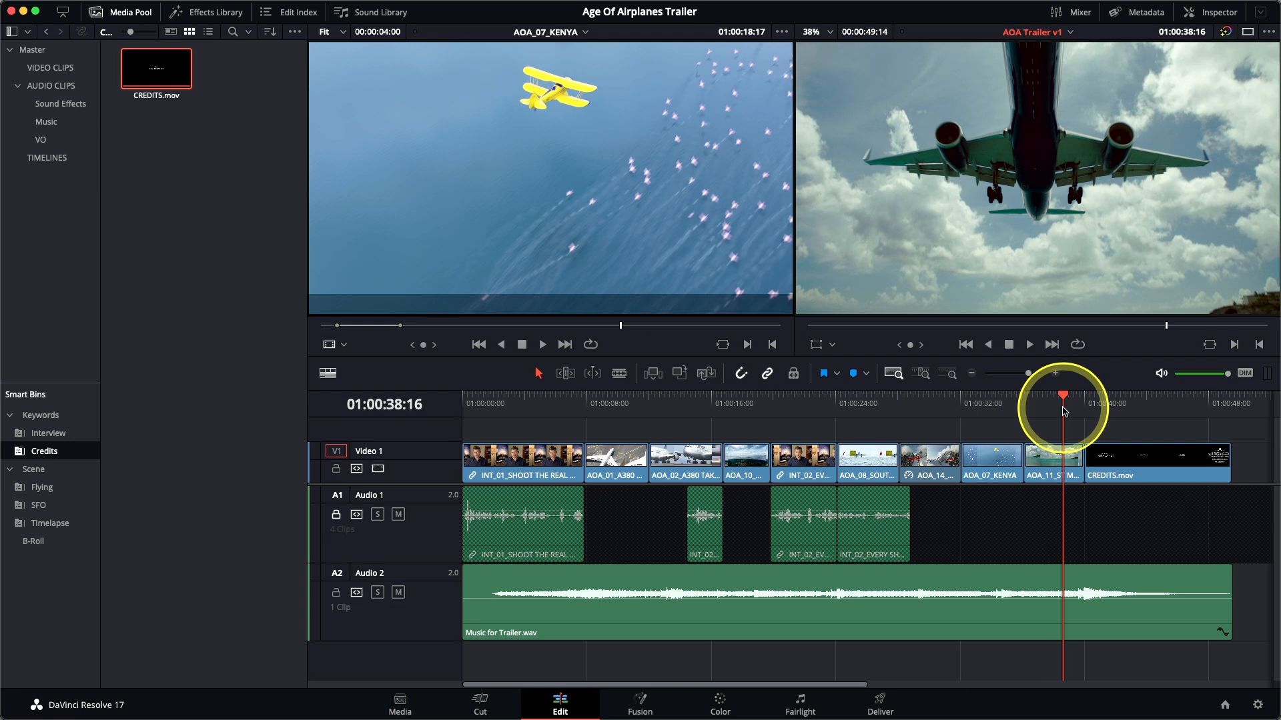
pyautogui.press('l')
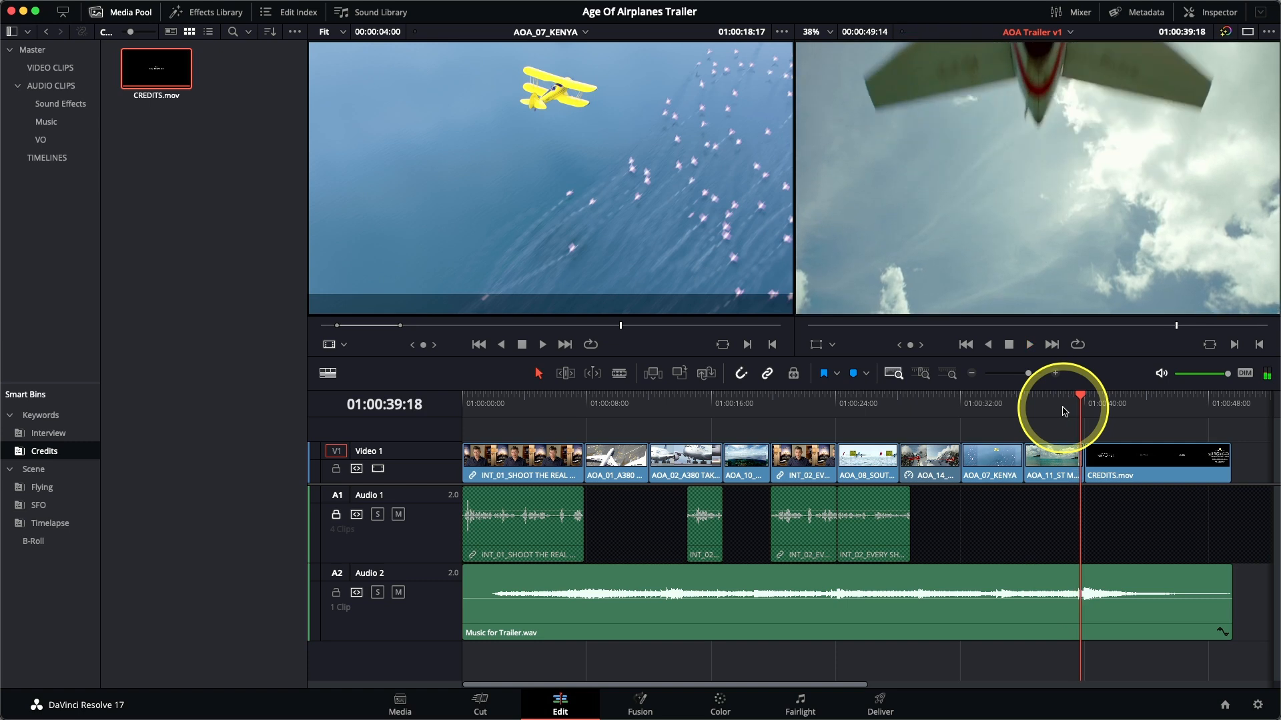
pyautogui.press('j')
pyautogui.press('k')
pyautogui.press('l')
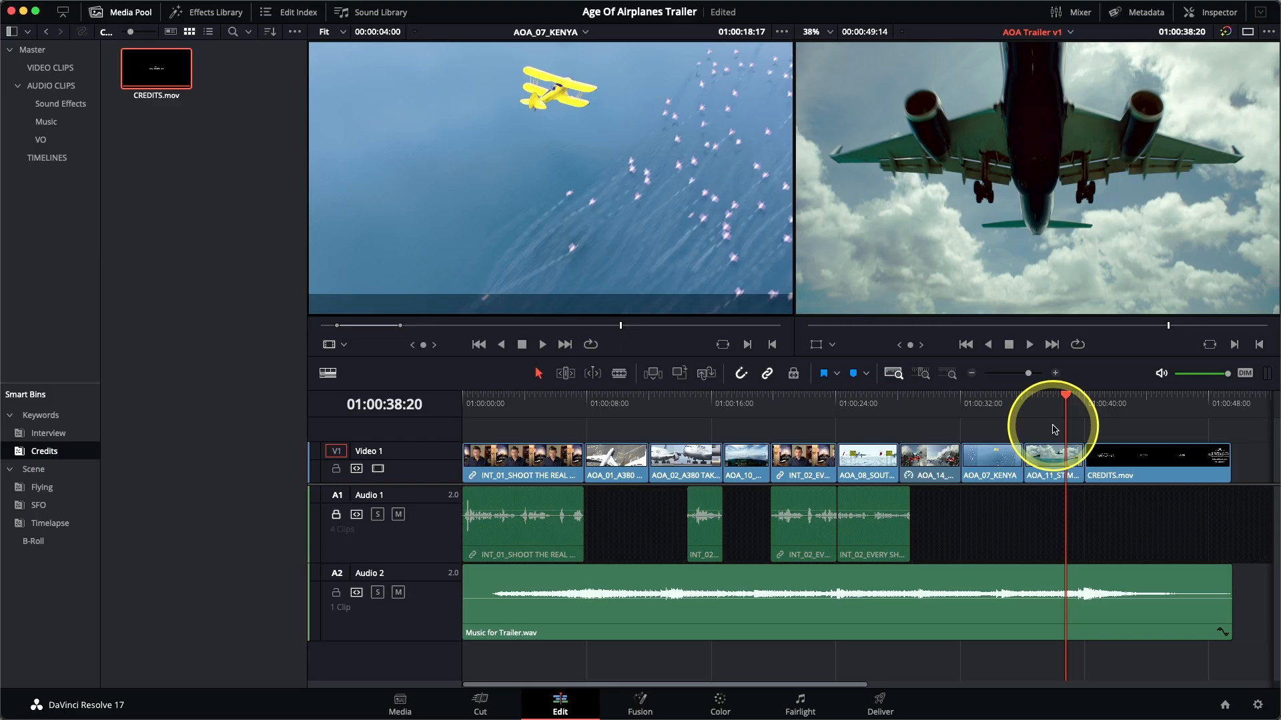
pyautogui.rightClick(1066, 475)
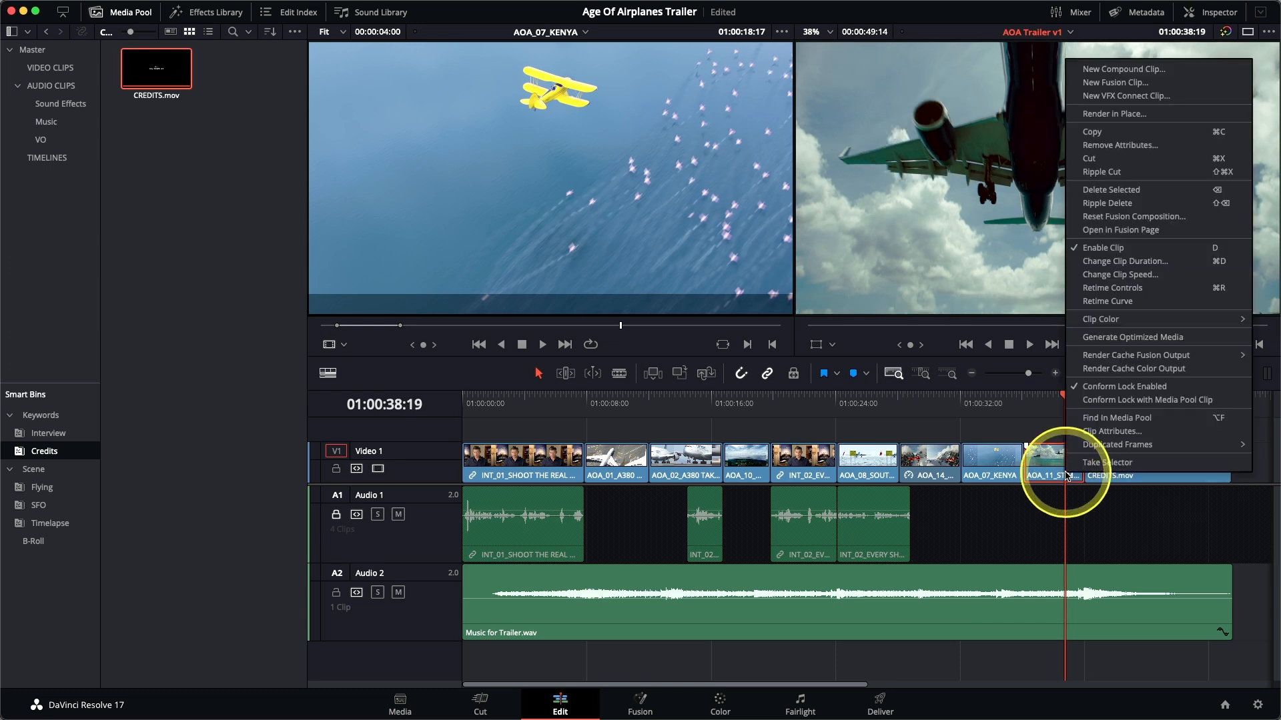
pyautogui.click(1165, 422)
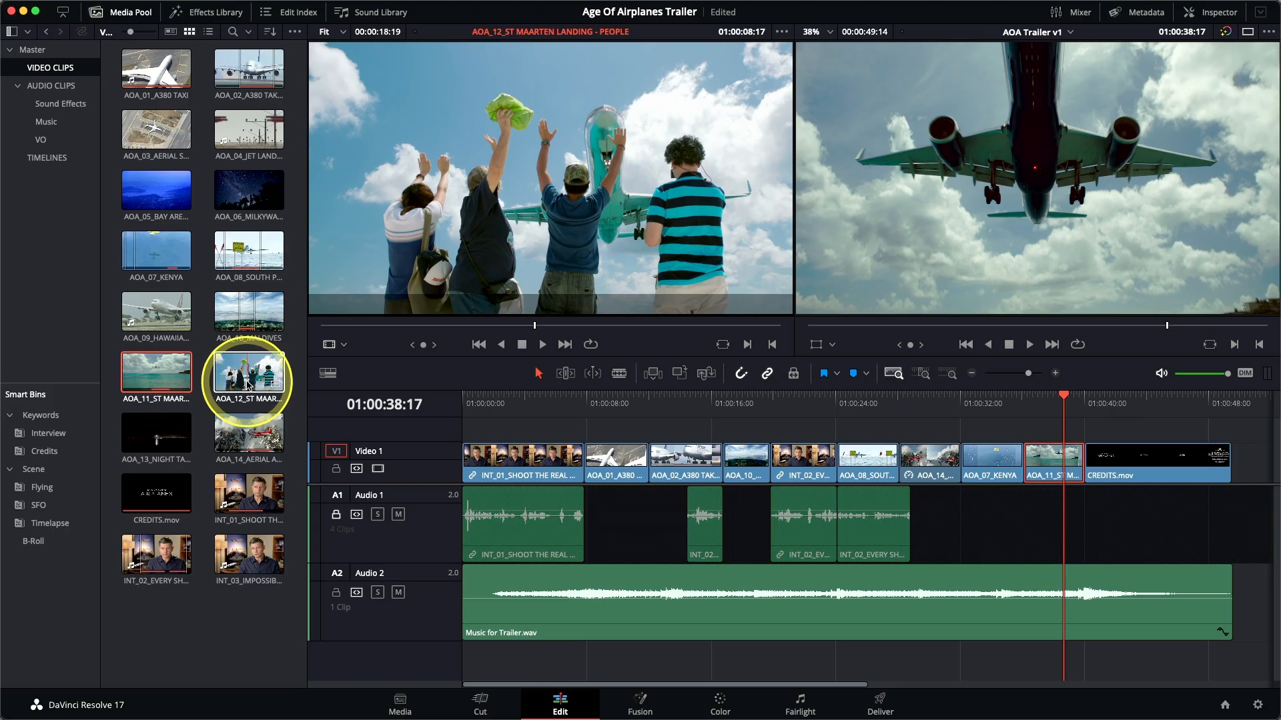
# - Replace the AOA_11_ST MAARTEN LANDING clip at 01:00:38:17 with AOA_12_ST MAARTEN LANDING - PEOPLE, aligned at source frame 01:00:09:08, and review it
pyautogui.click(248, 385)
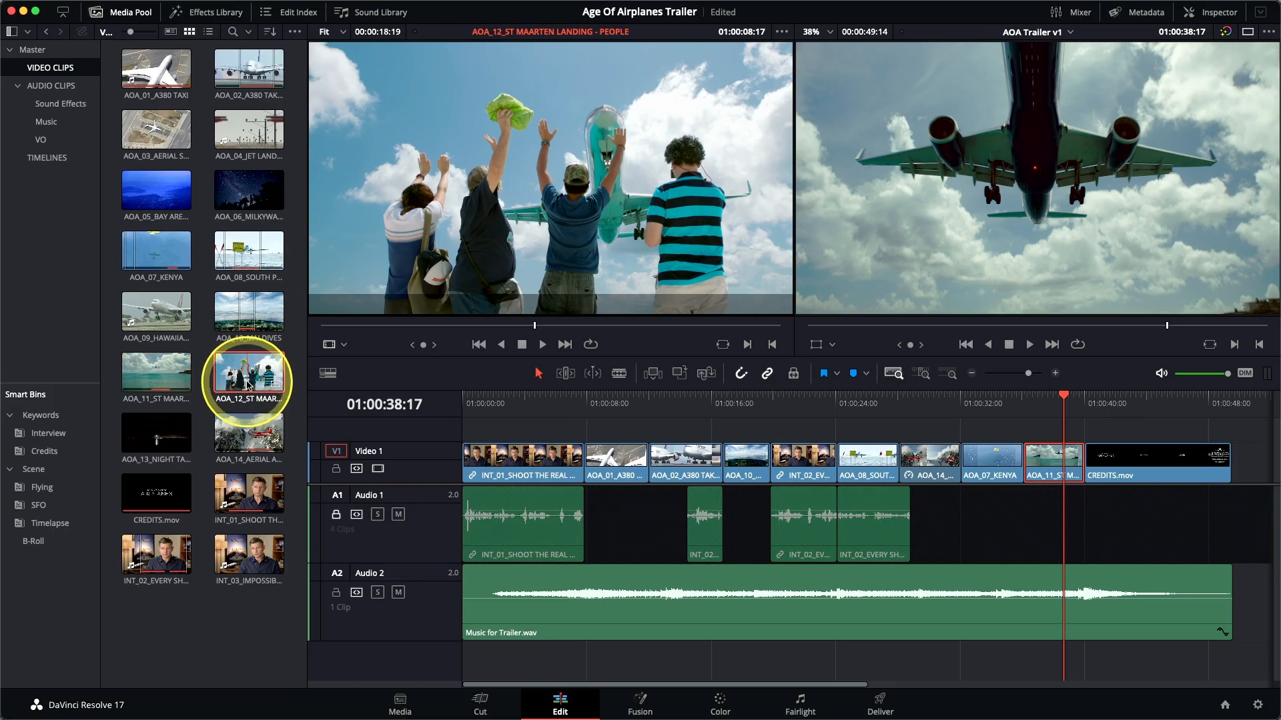
pyautogui.click(461, 267)
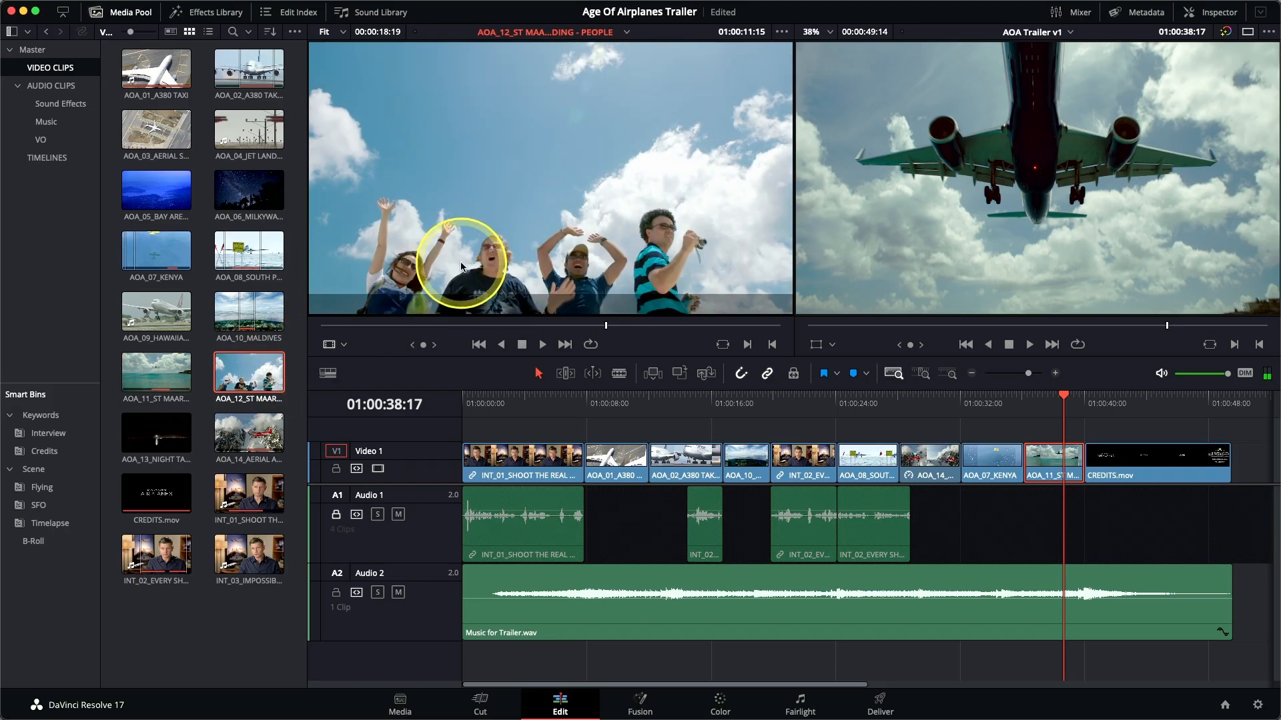
pyautogui.press('j')
pyautogui.press('j')
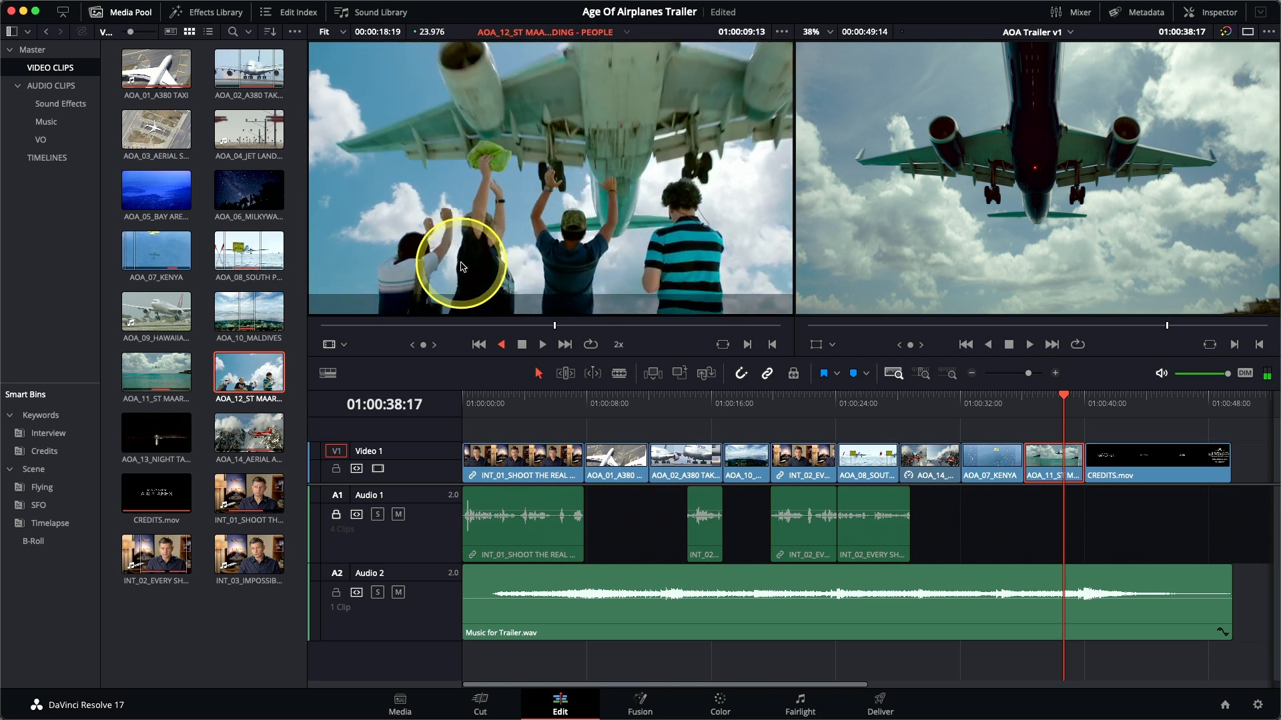
pyautogui.press('k')
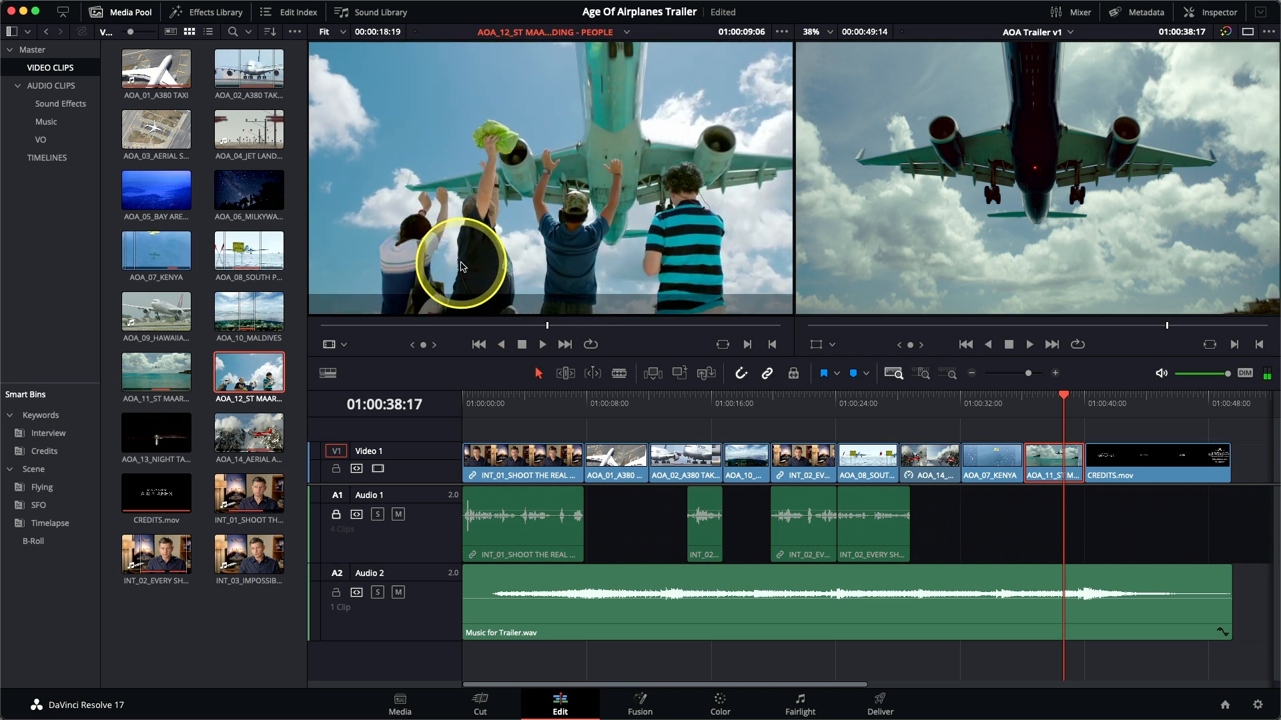
pyautogui.press('Right')
pyautogui.press('Right')
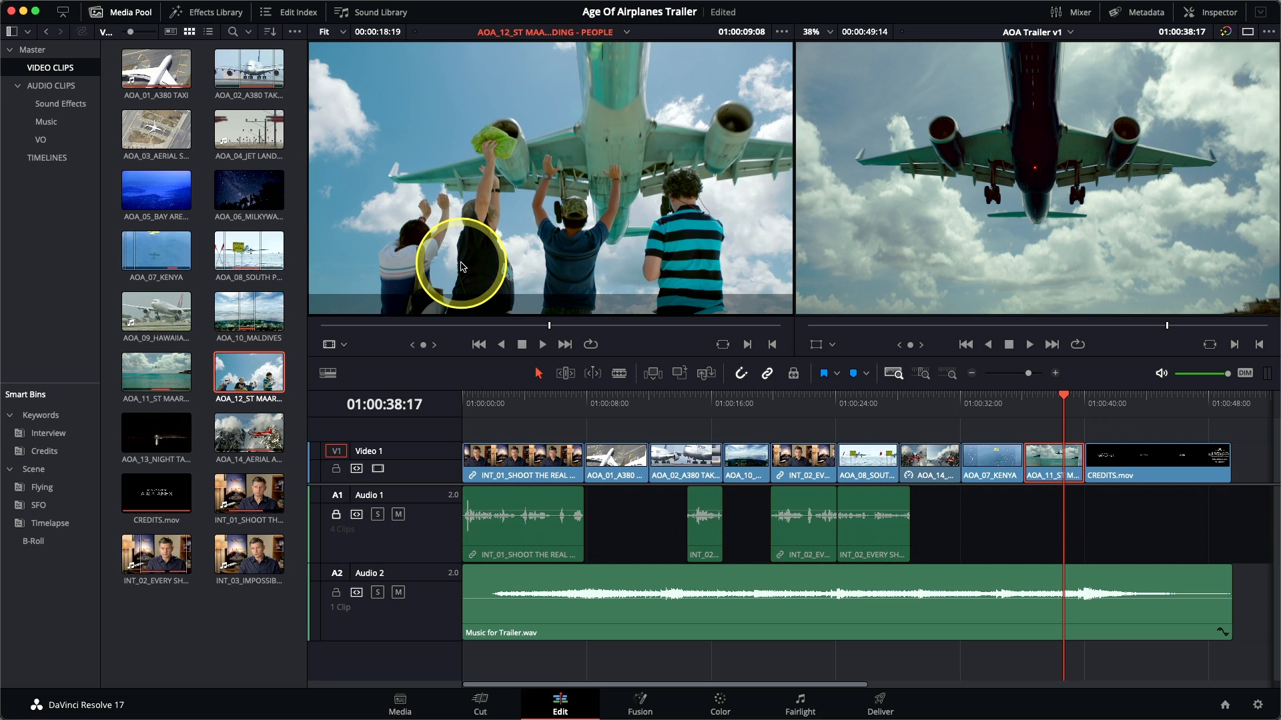
pyautogui.click(707, 375)
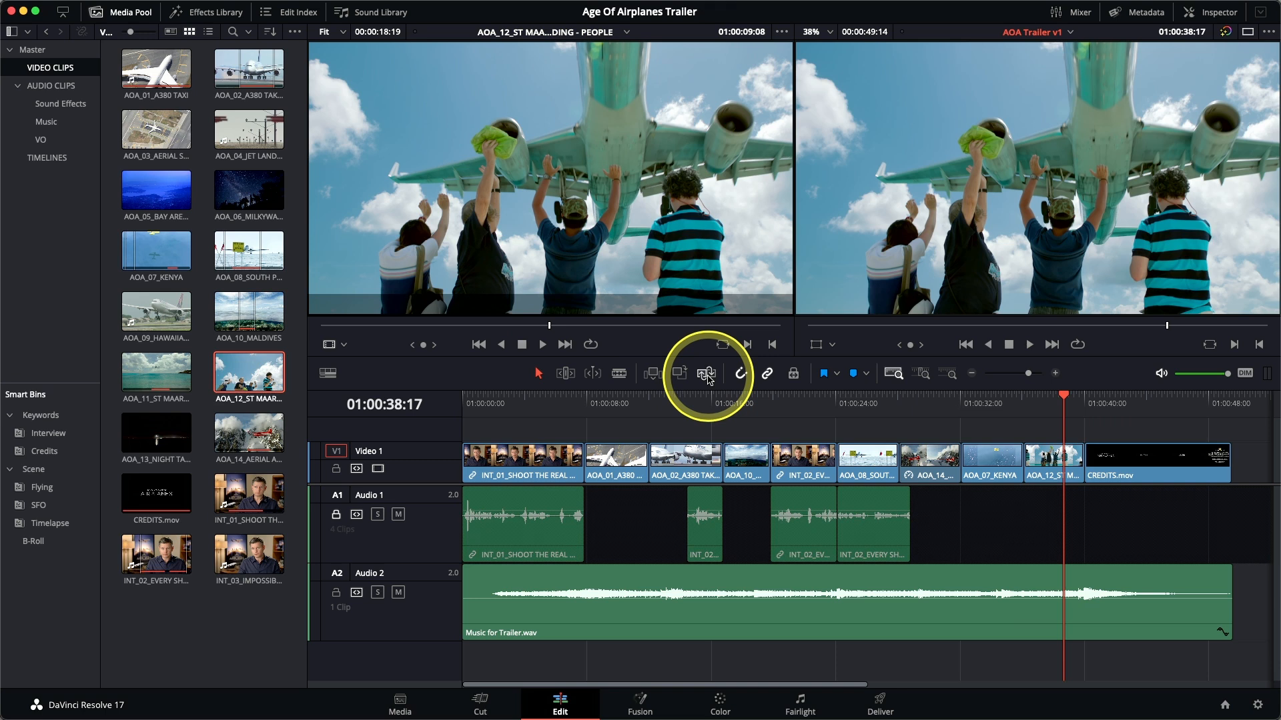
pyautogui.press('/')
# - Unlock Audio 1 and play its last interview clip from 01:00:24:03, parking the playhead between phrases at 01:00:25:05
pyautogui.click(337, 515)
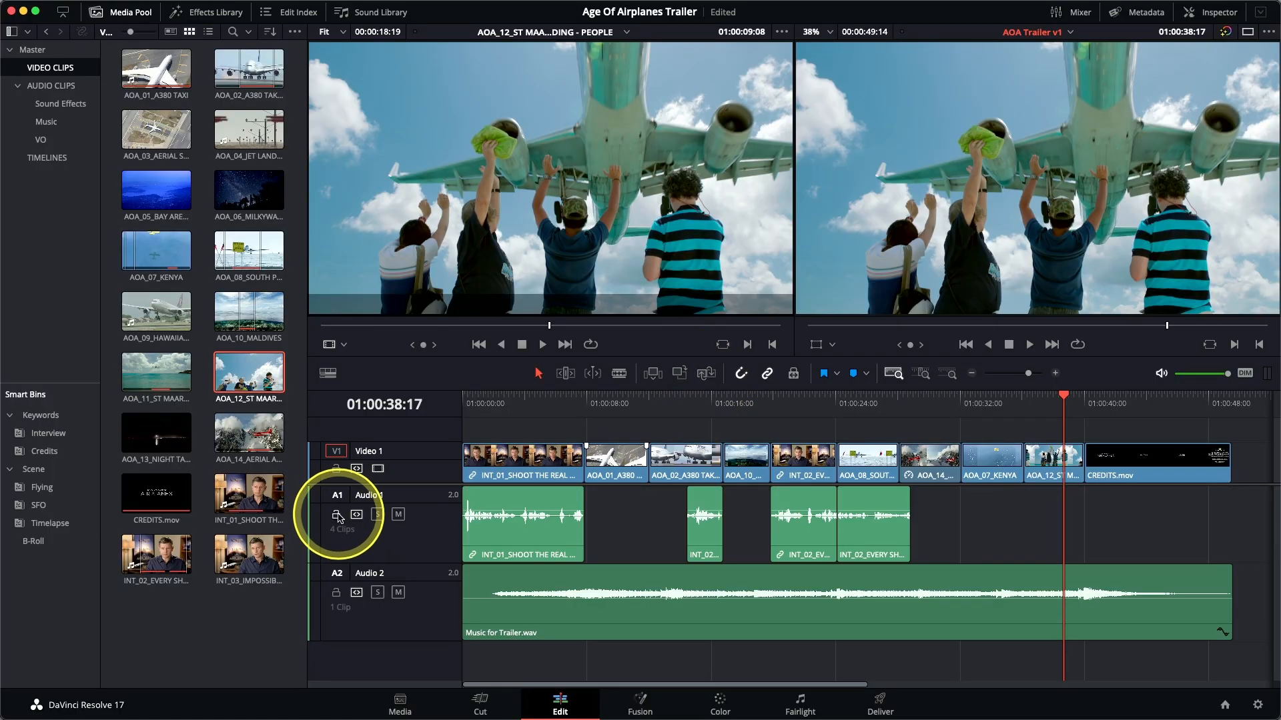
pyautogui.click(838, 404)
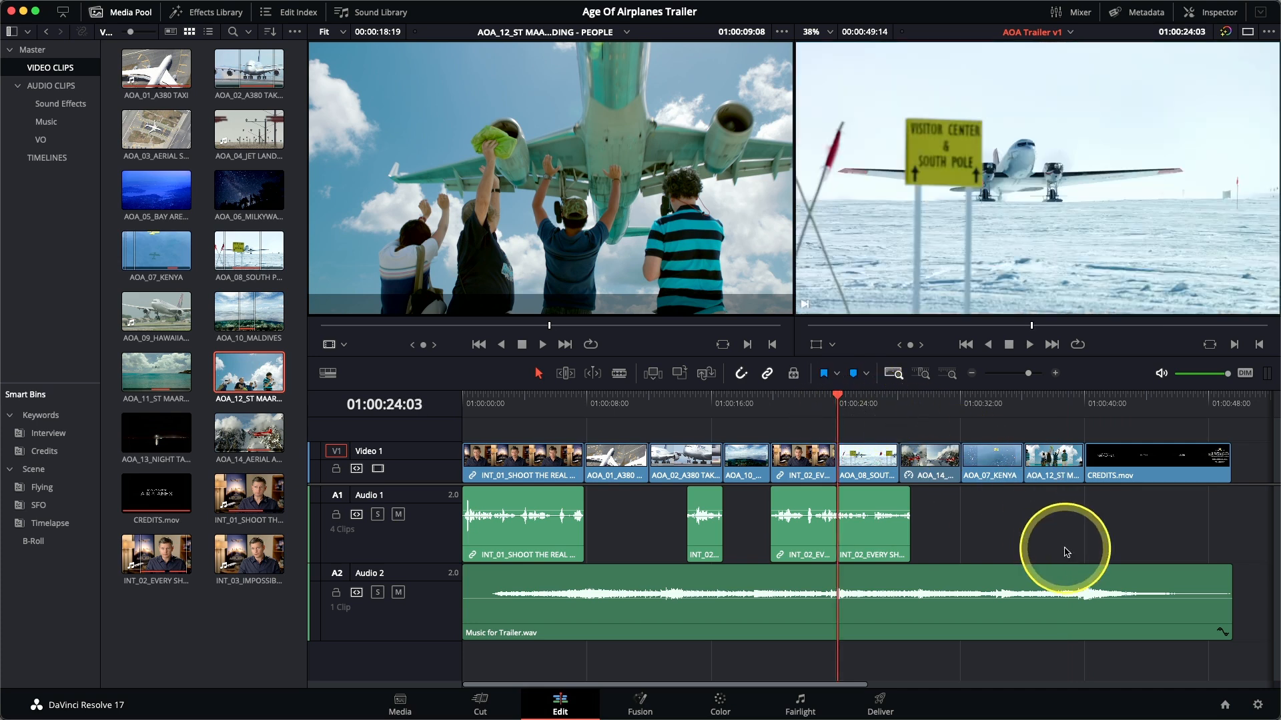
pyautogui.press('space')
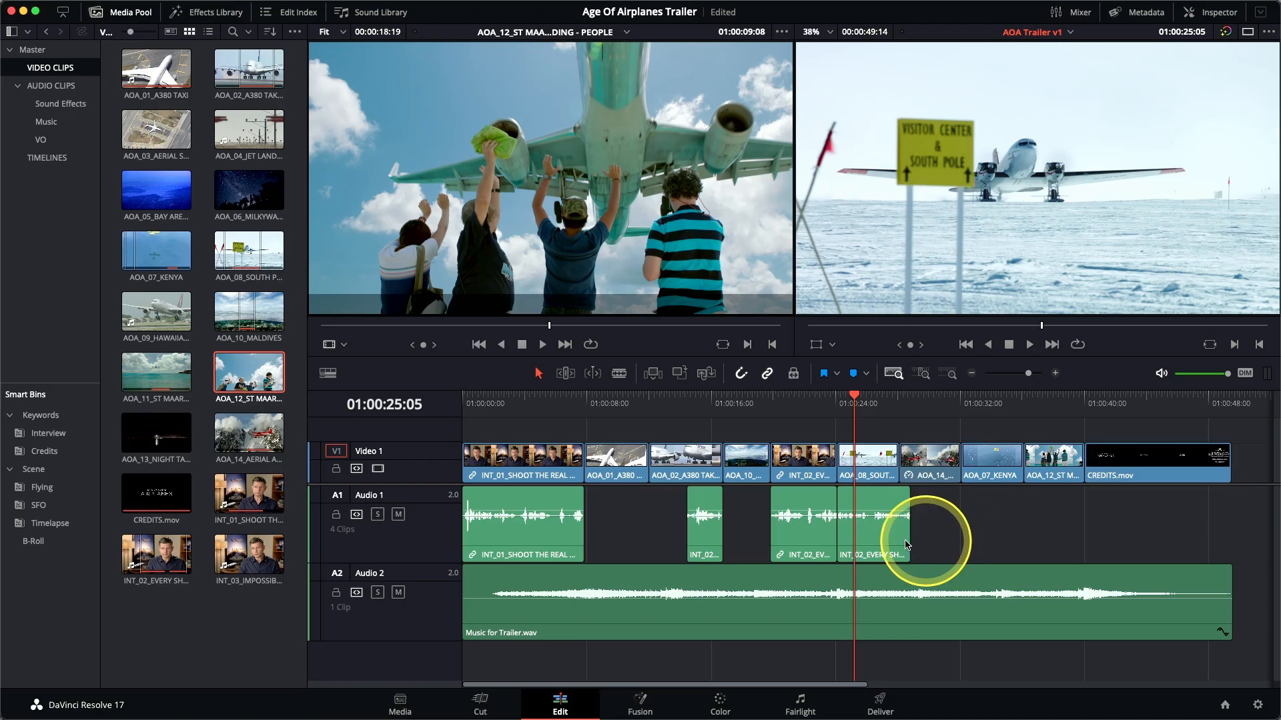
# - Split the last INT_02 clip on Audio 1 at 01:00:25:05, shift its second part about 1.7 seconds later and play the result
pyautogui.click(905, 543)
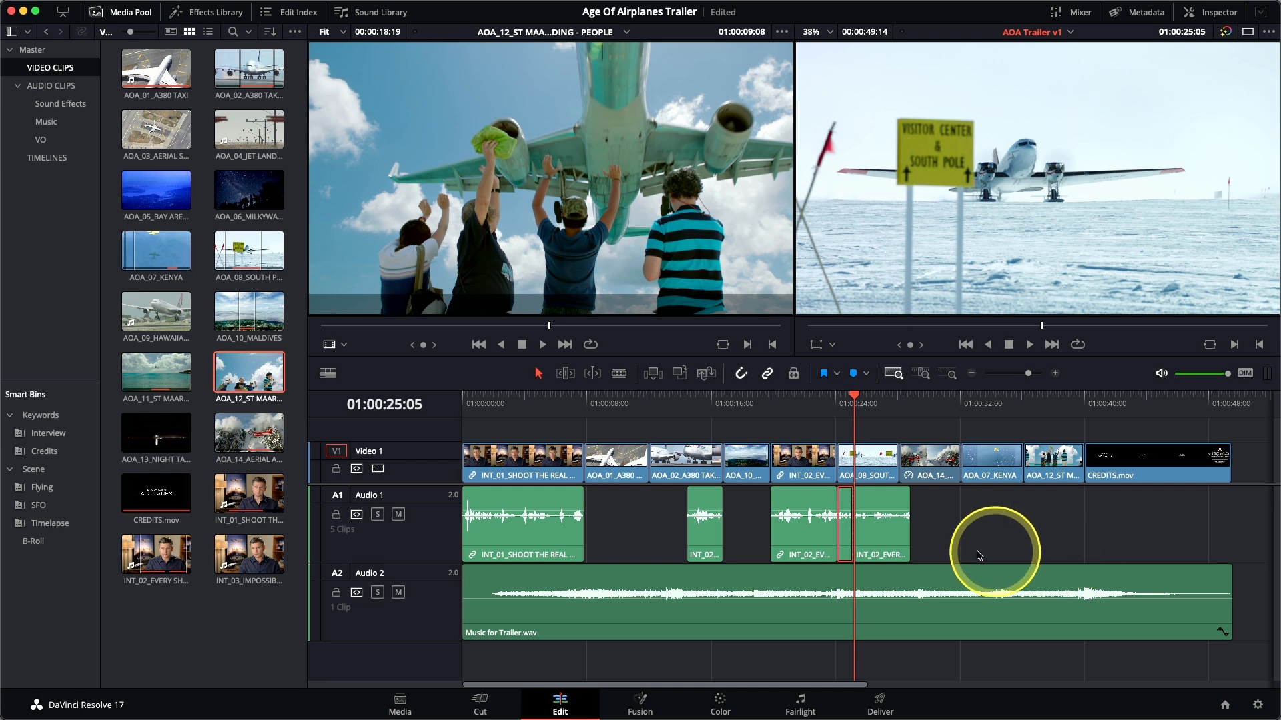
pyautogui.moveTo(875, 543); pyautogui.dragTo(907, 555)
pyautogui.press('space')
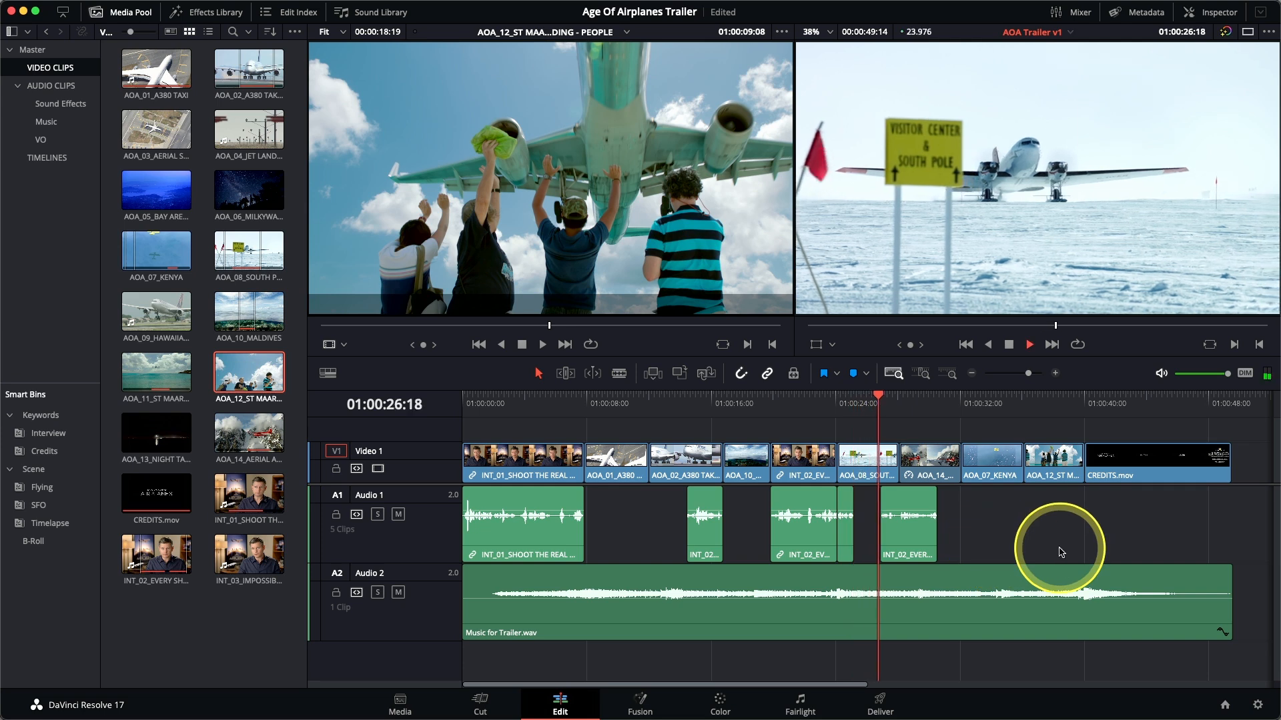